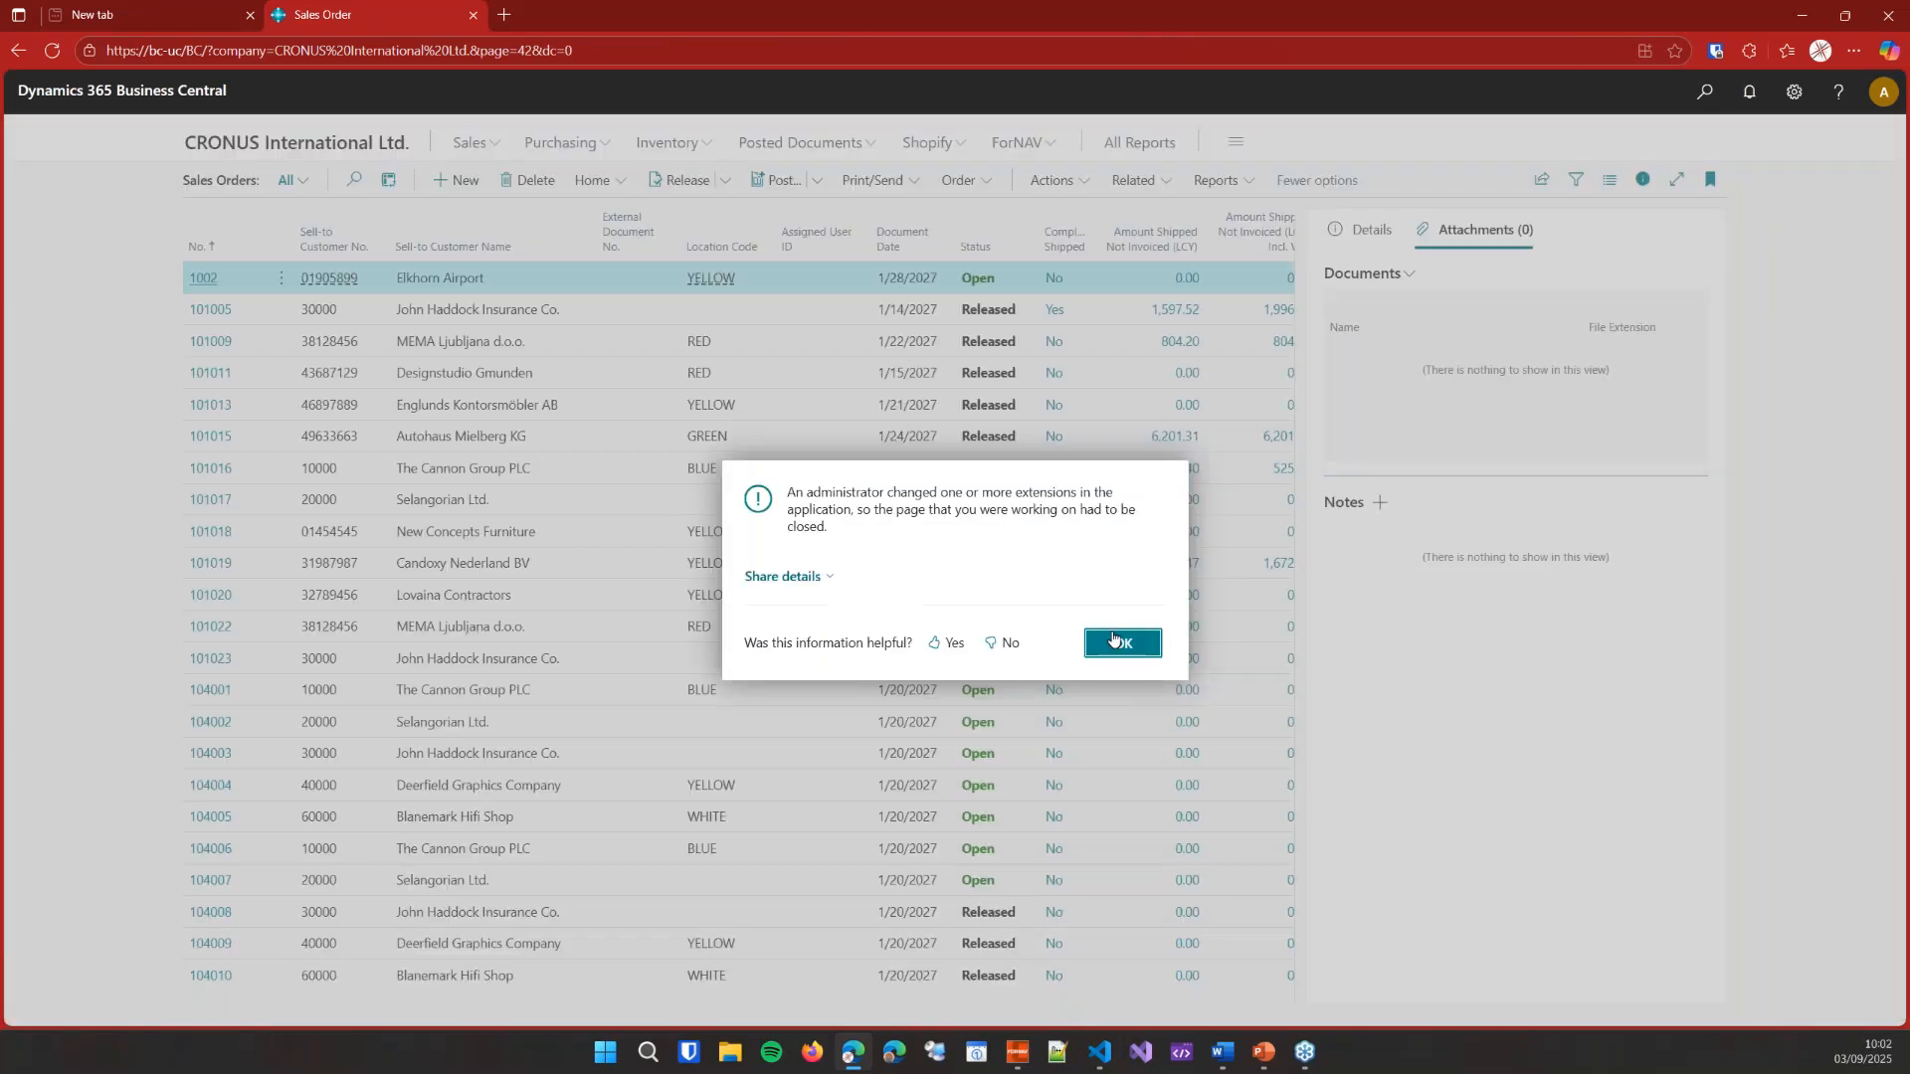
- Close the interrupted Sales Order tab and reopen the bc-uc Business Central environment in a new browser tab
click(1113, 642)
click(472, 15)
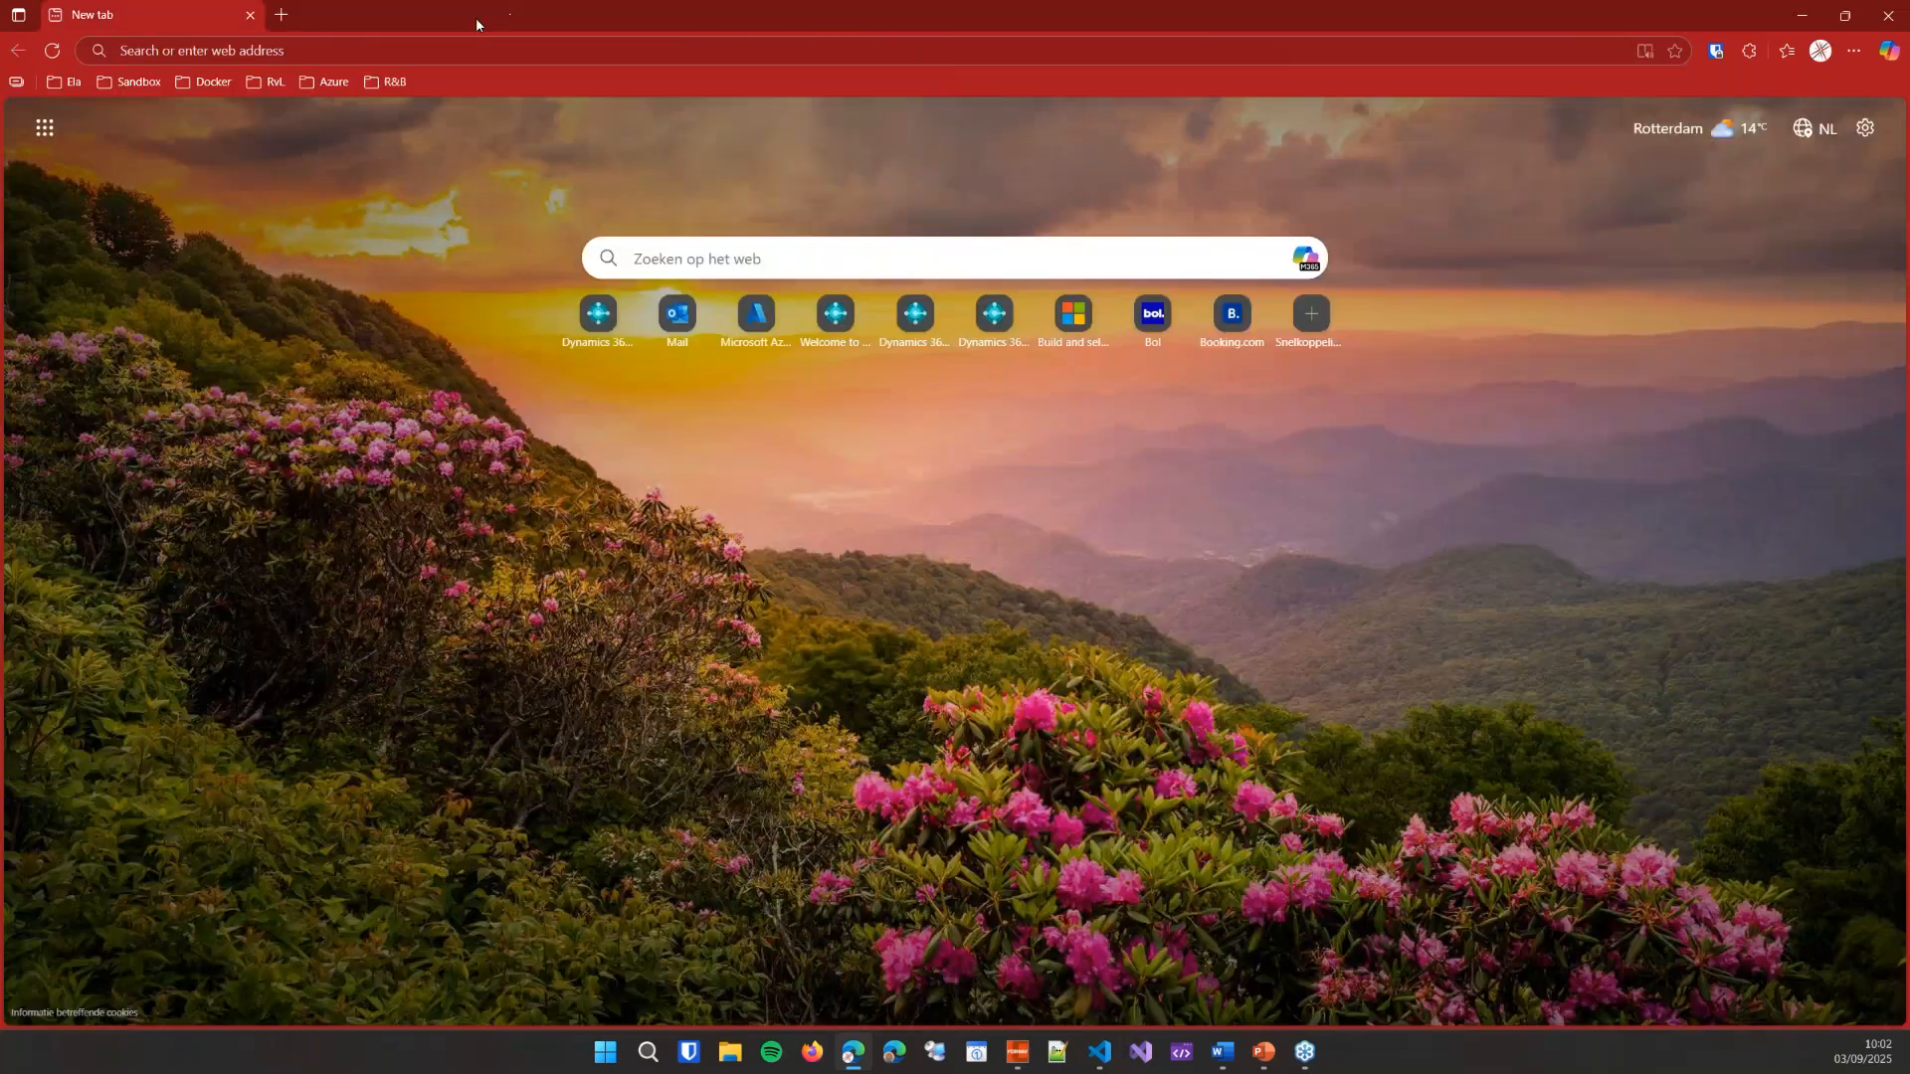
click(282, 14)
click(204, 83)
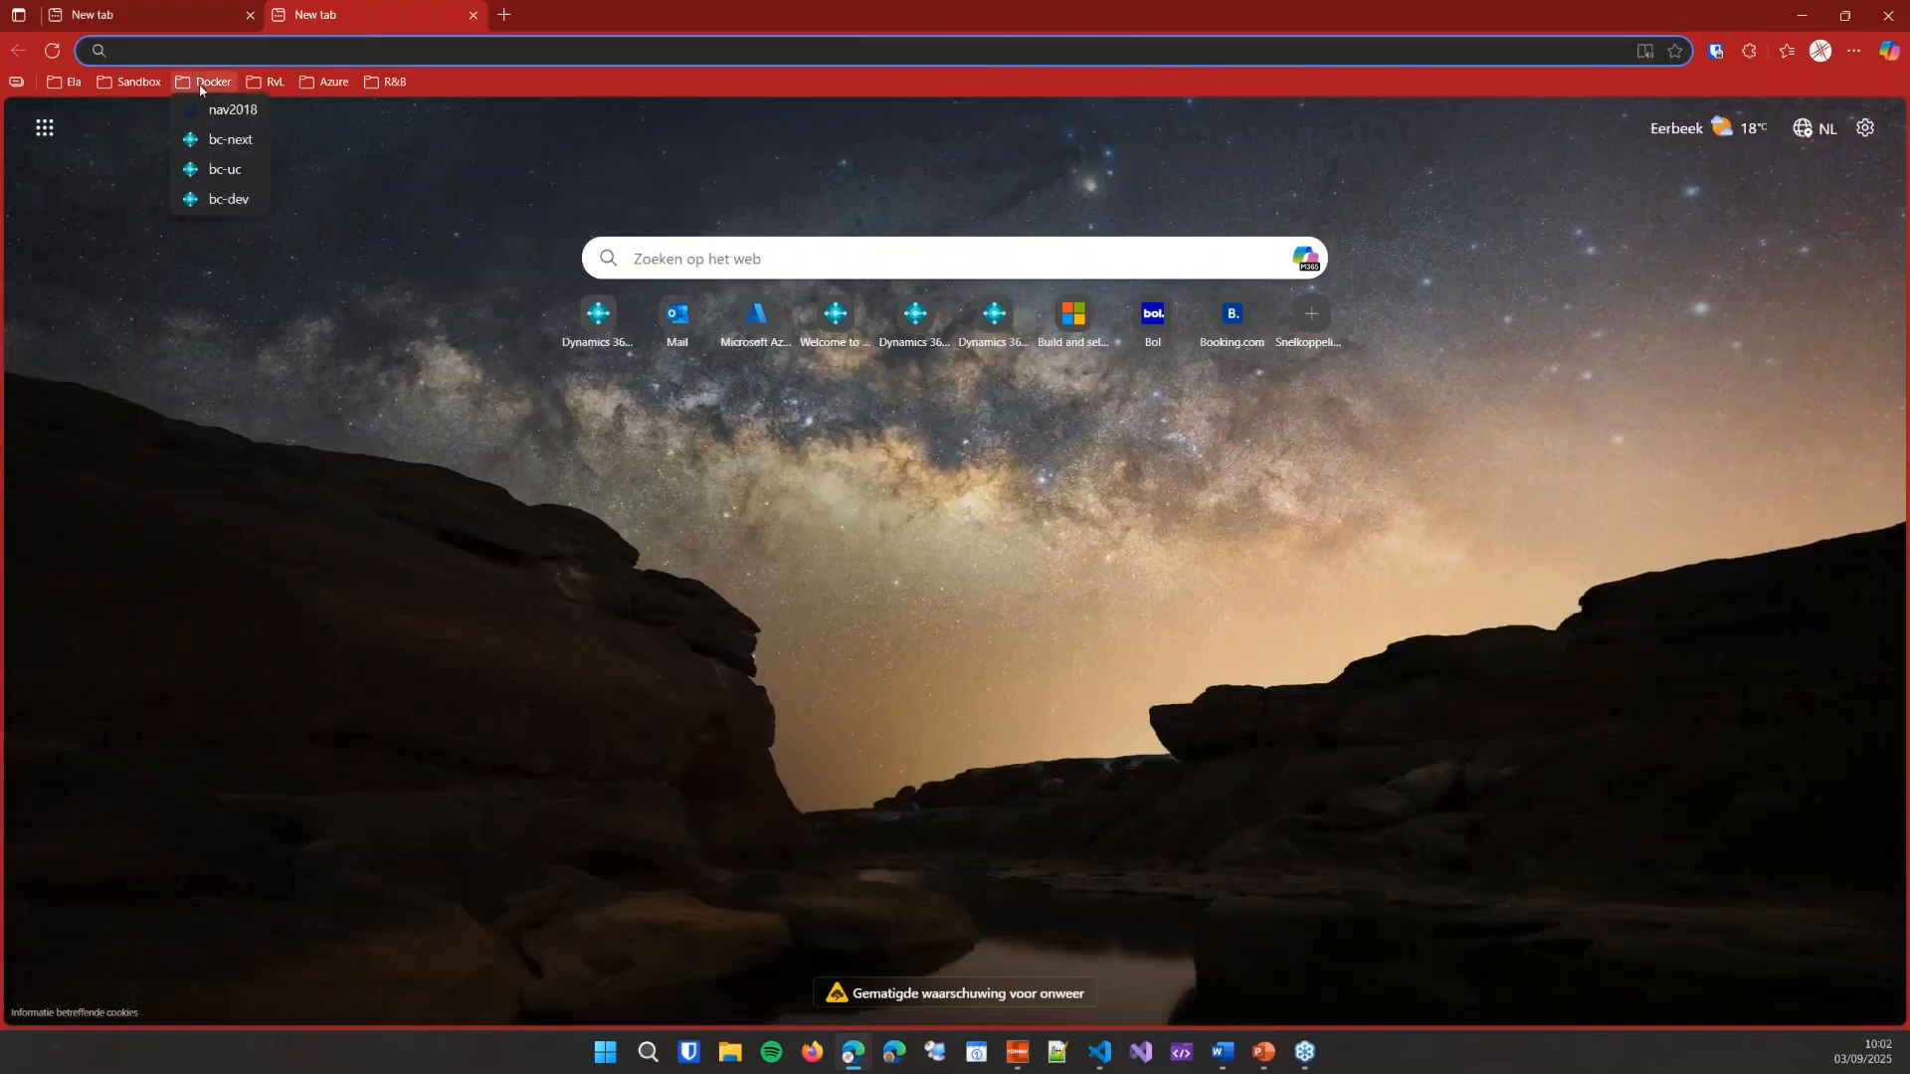
click(247, 174)
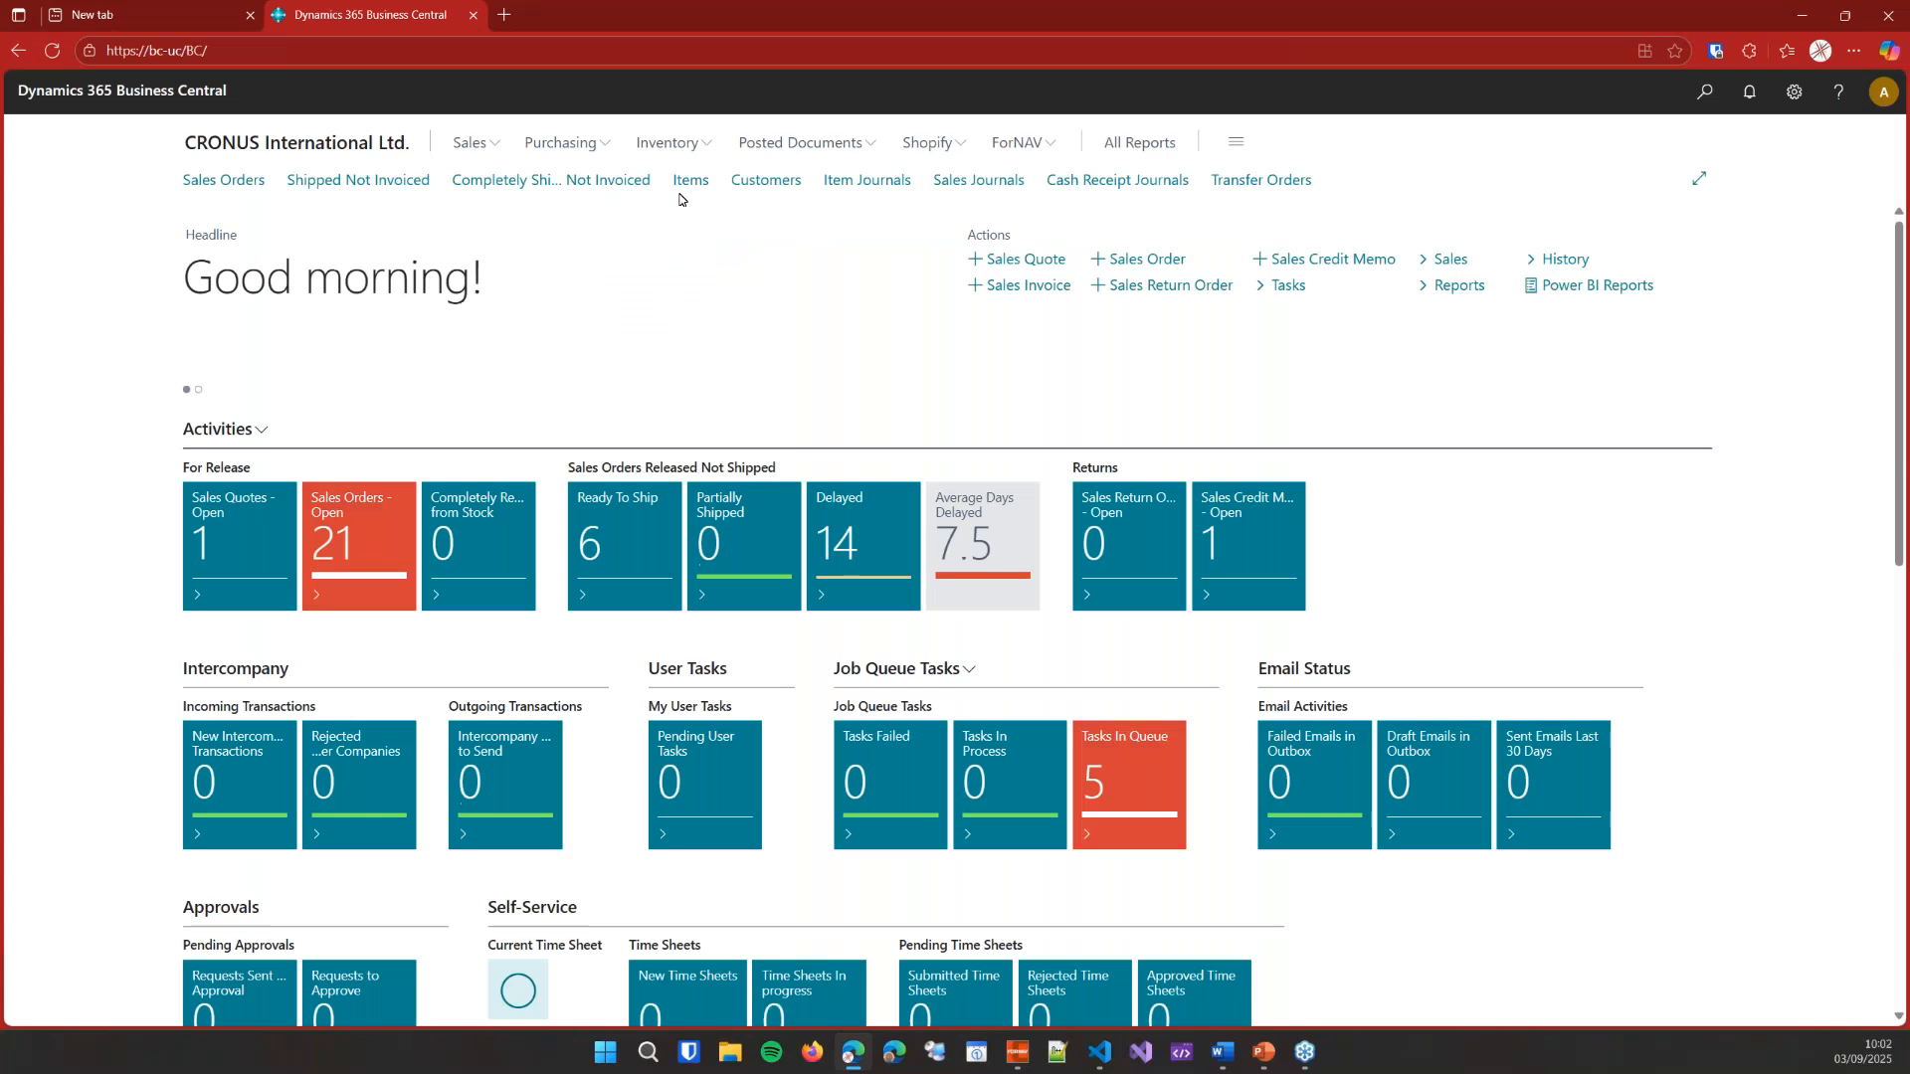
- Open the Elkhorn Airport sales order from the sales orders list and review its item lines
click(242, 215)
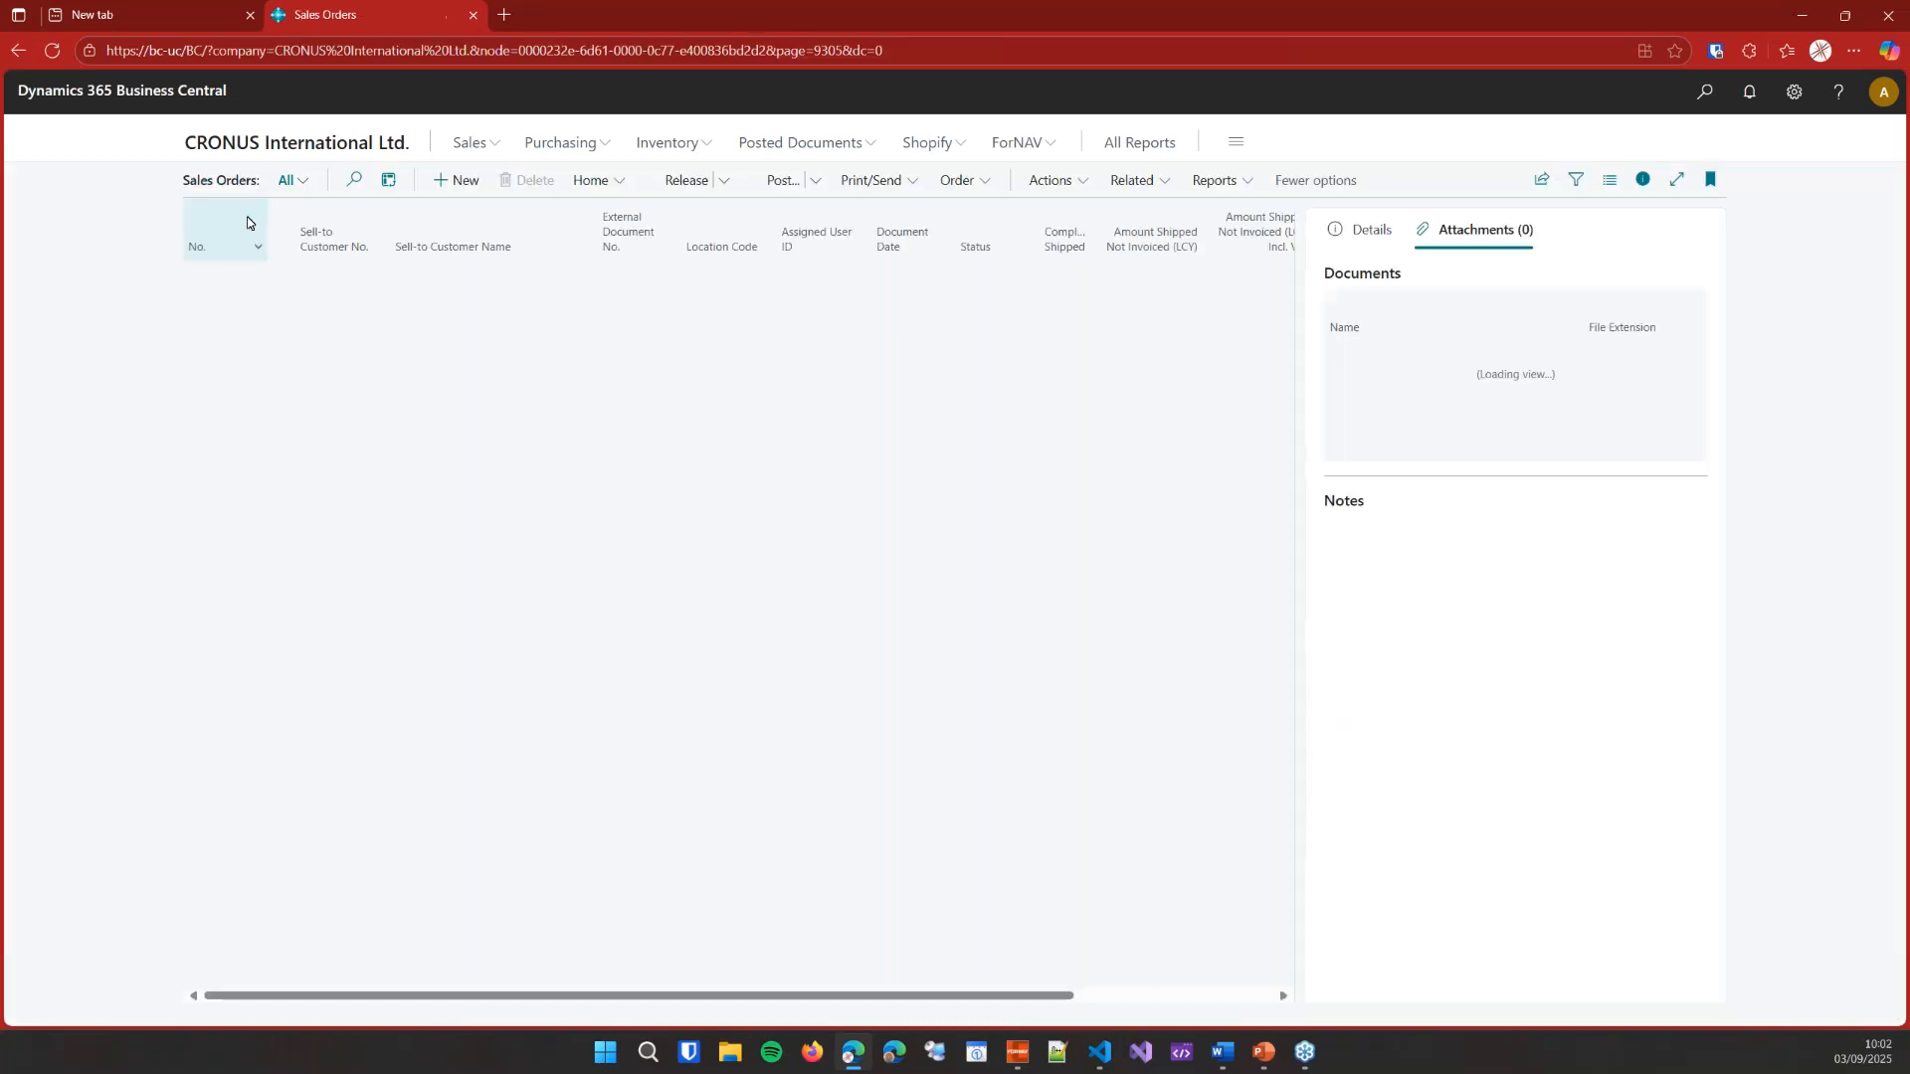
click(280, 307)
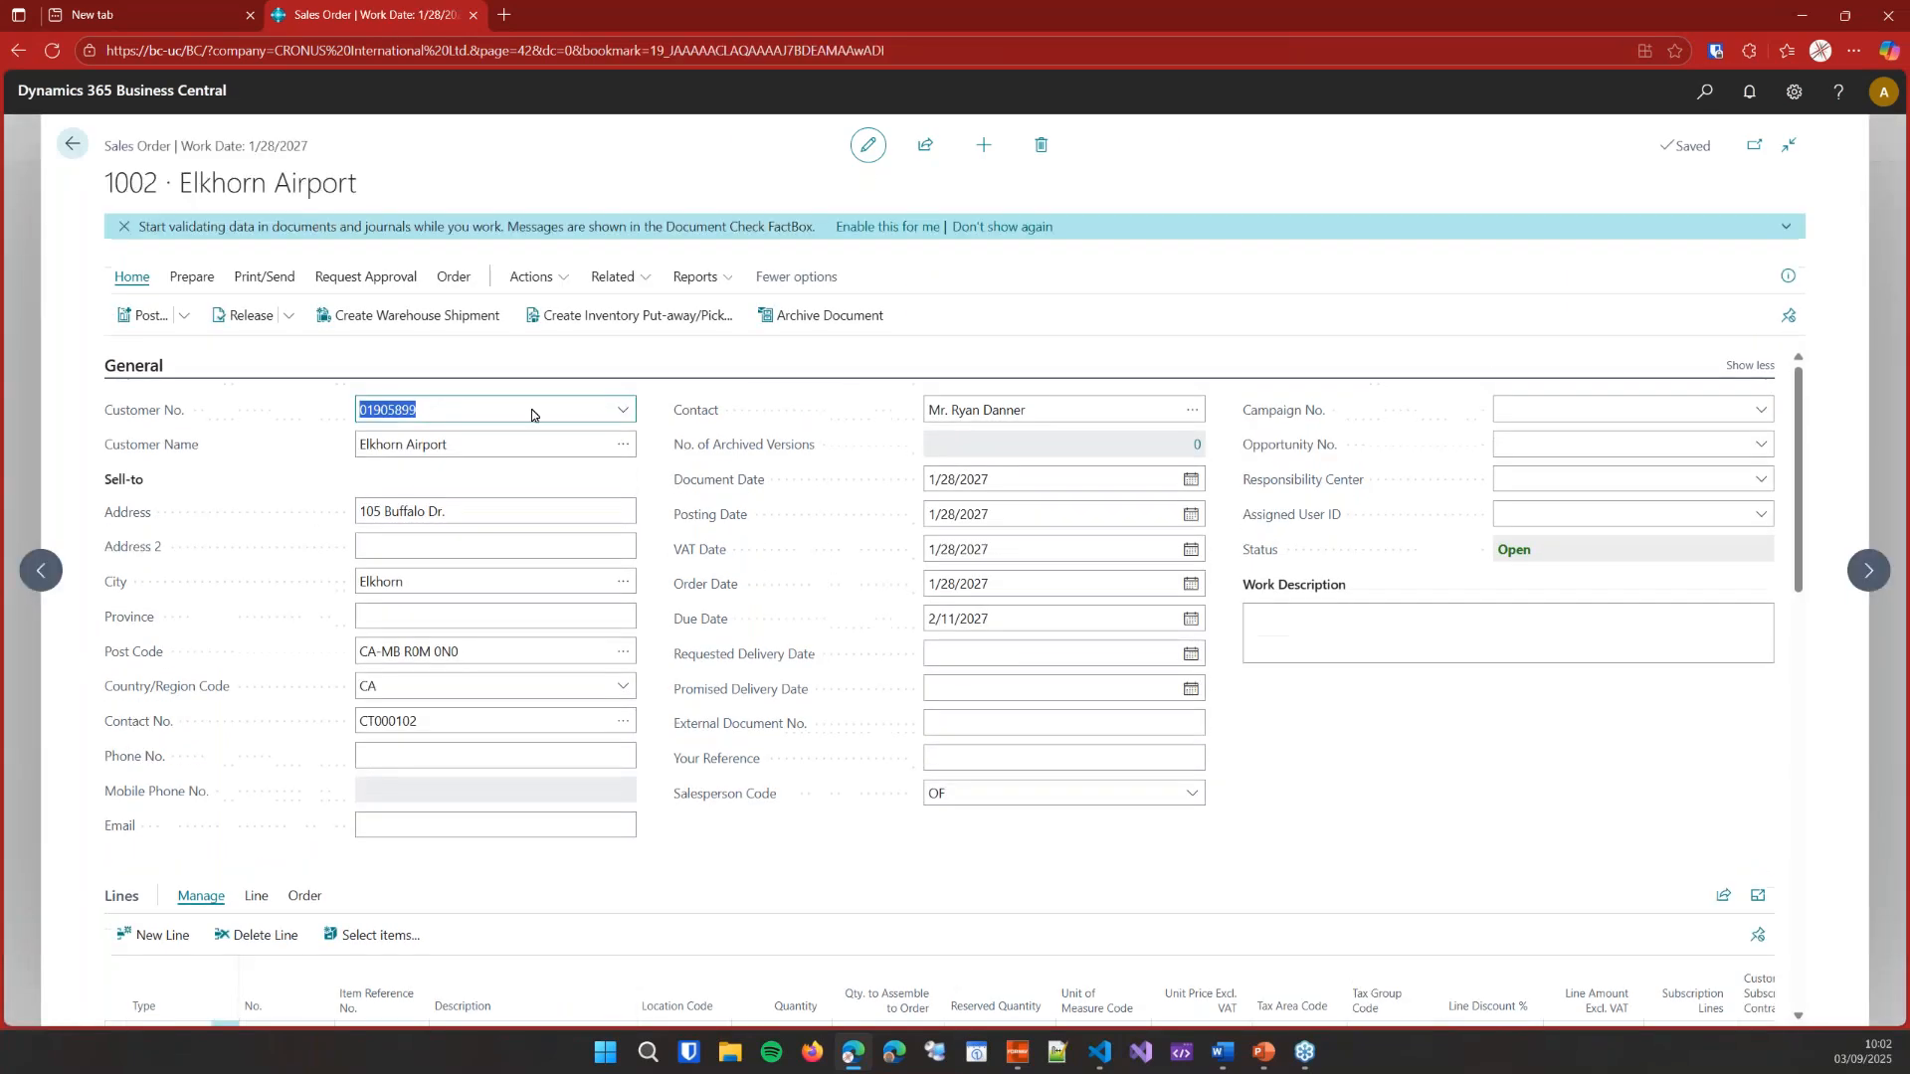
scroll(557, 428, down, 3)
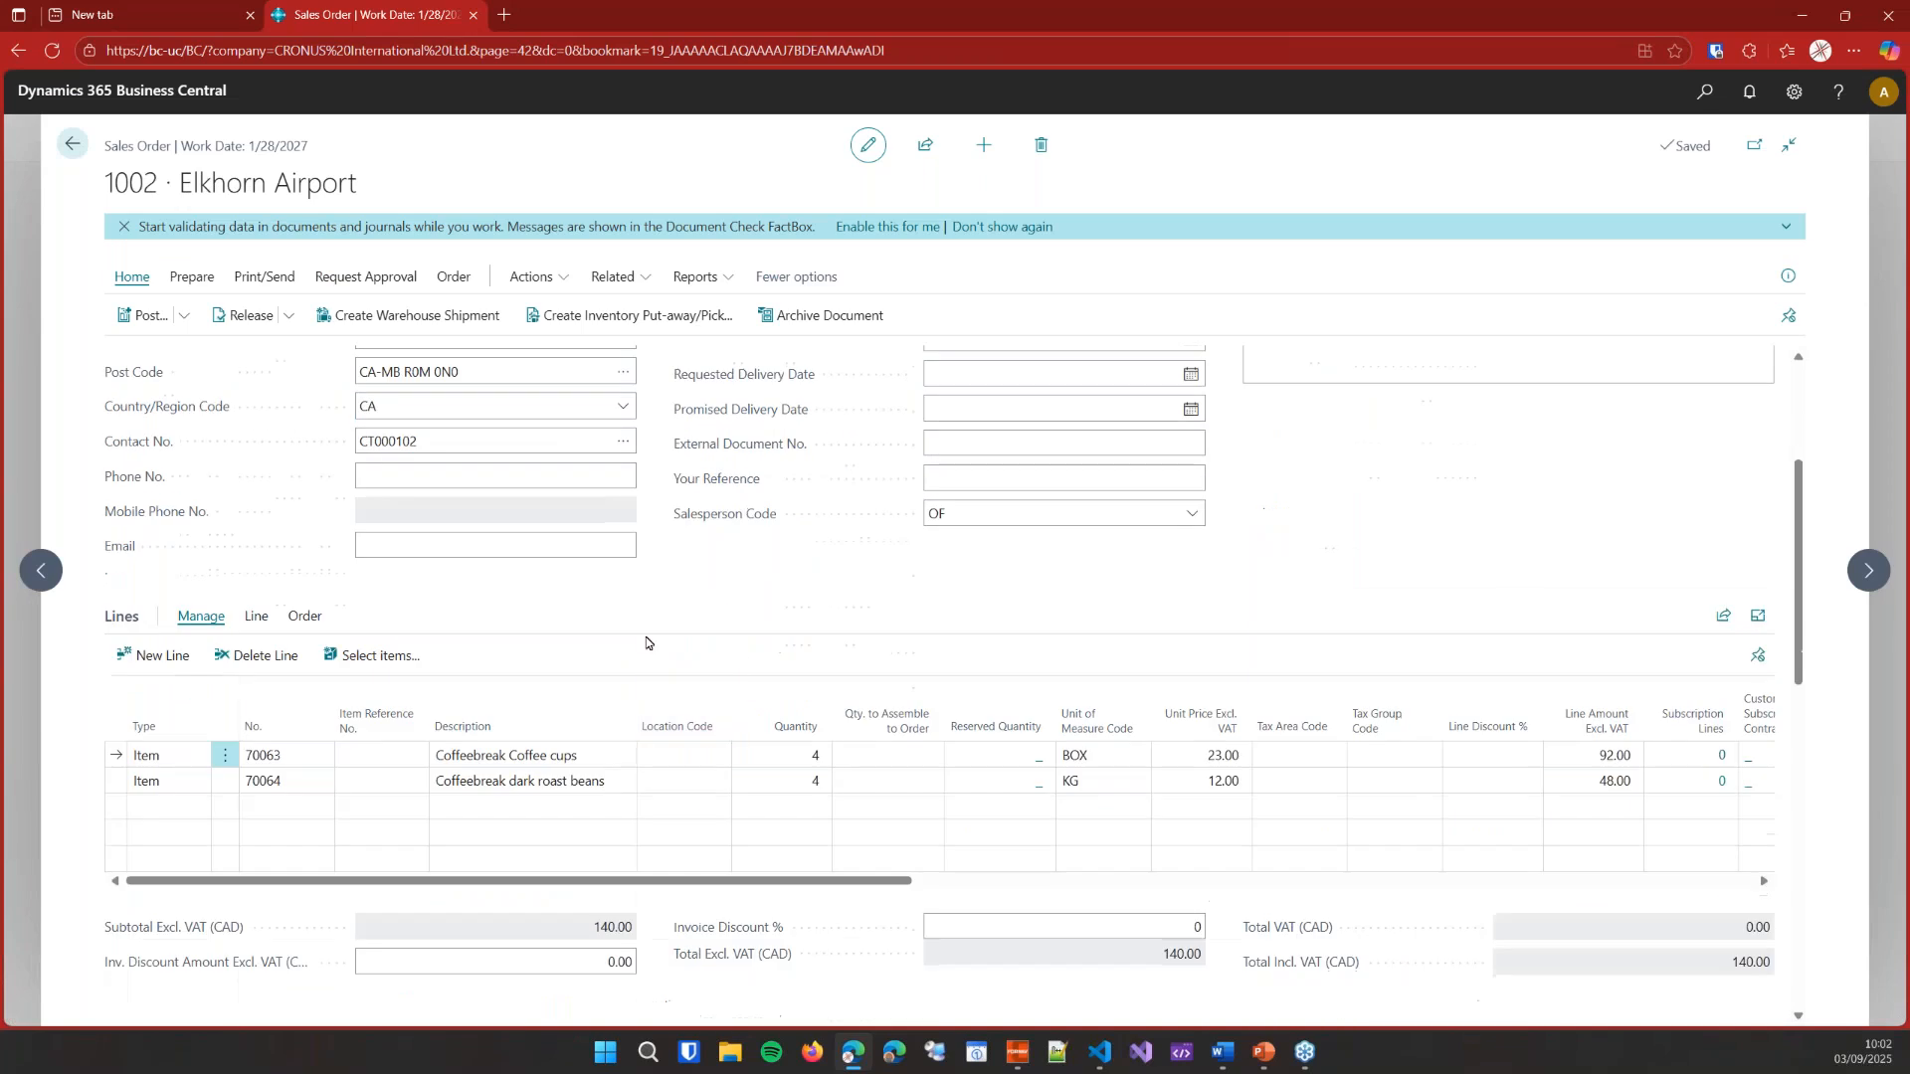
scroll(646, 640, down, 2)
click(597, 569)
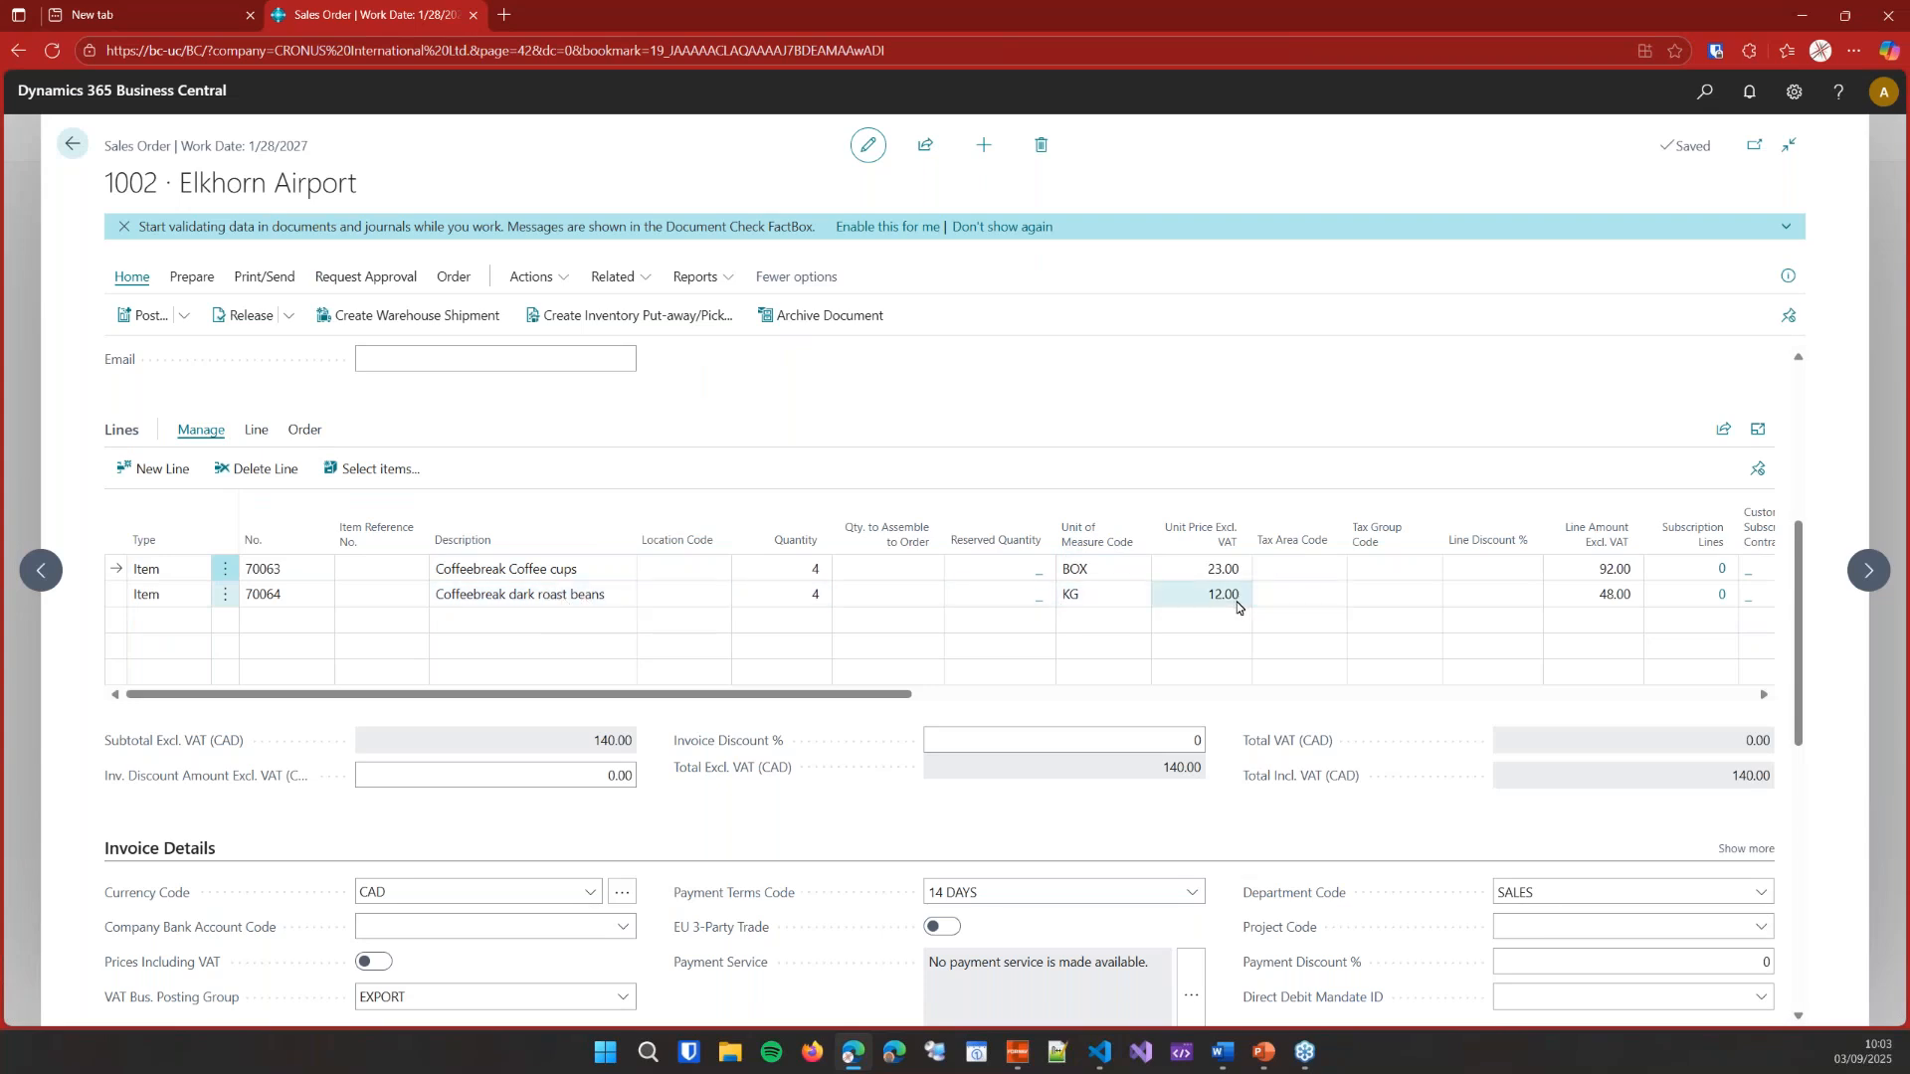
- Review the item tracking lines for the Coffeebreak Coffee cups sales line
click(262, 437)
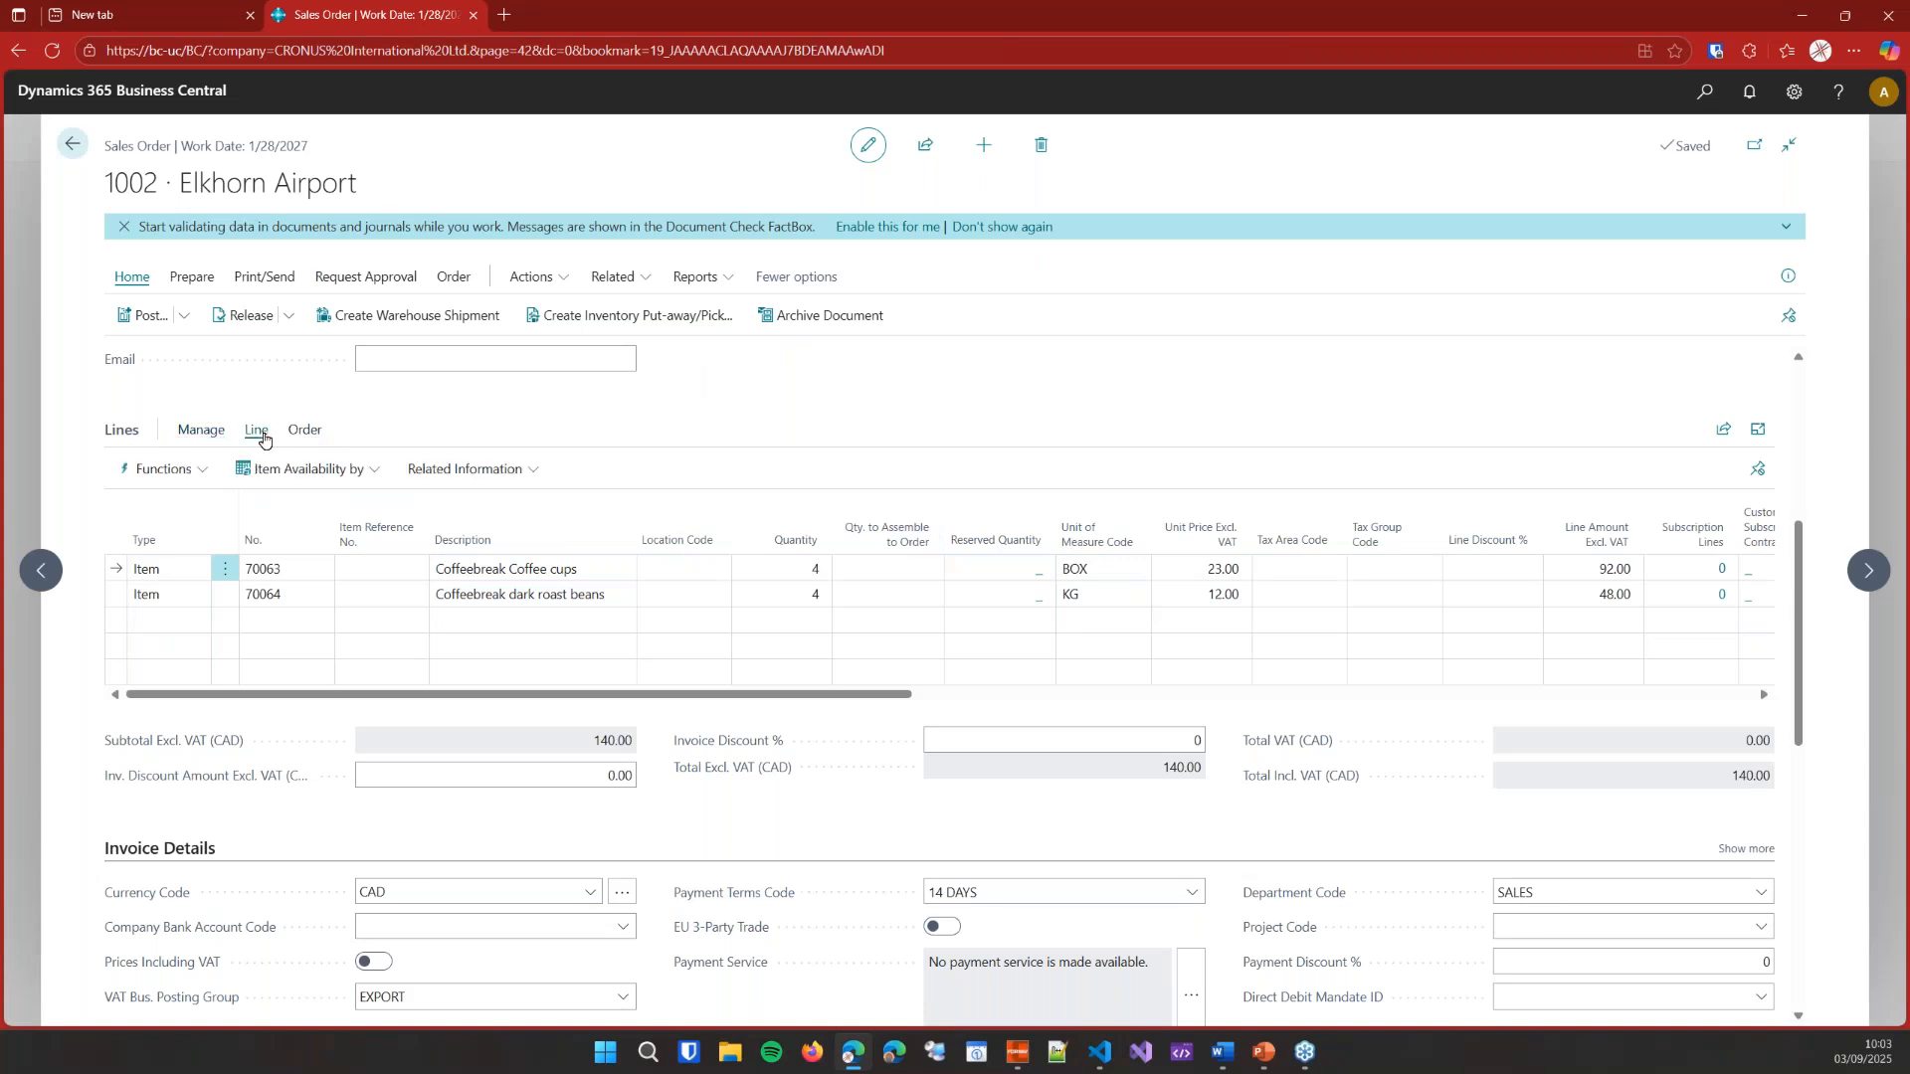
click(471, 475)
click(542, 543)
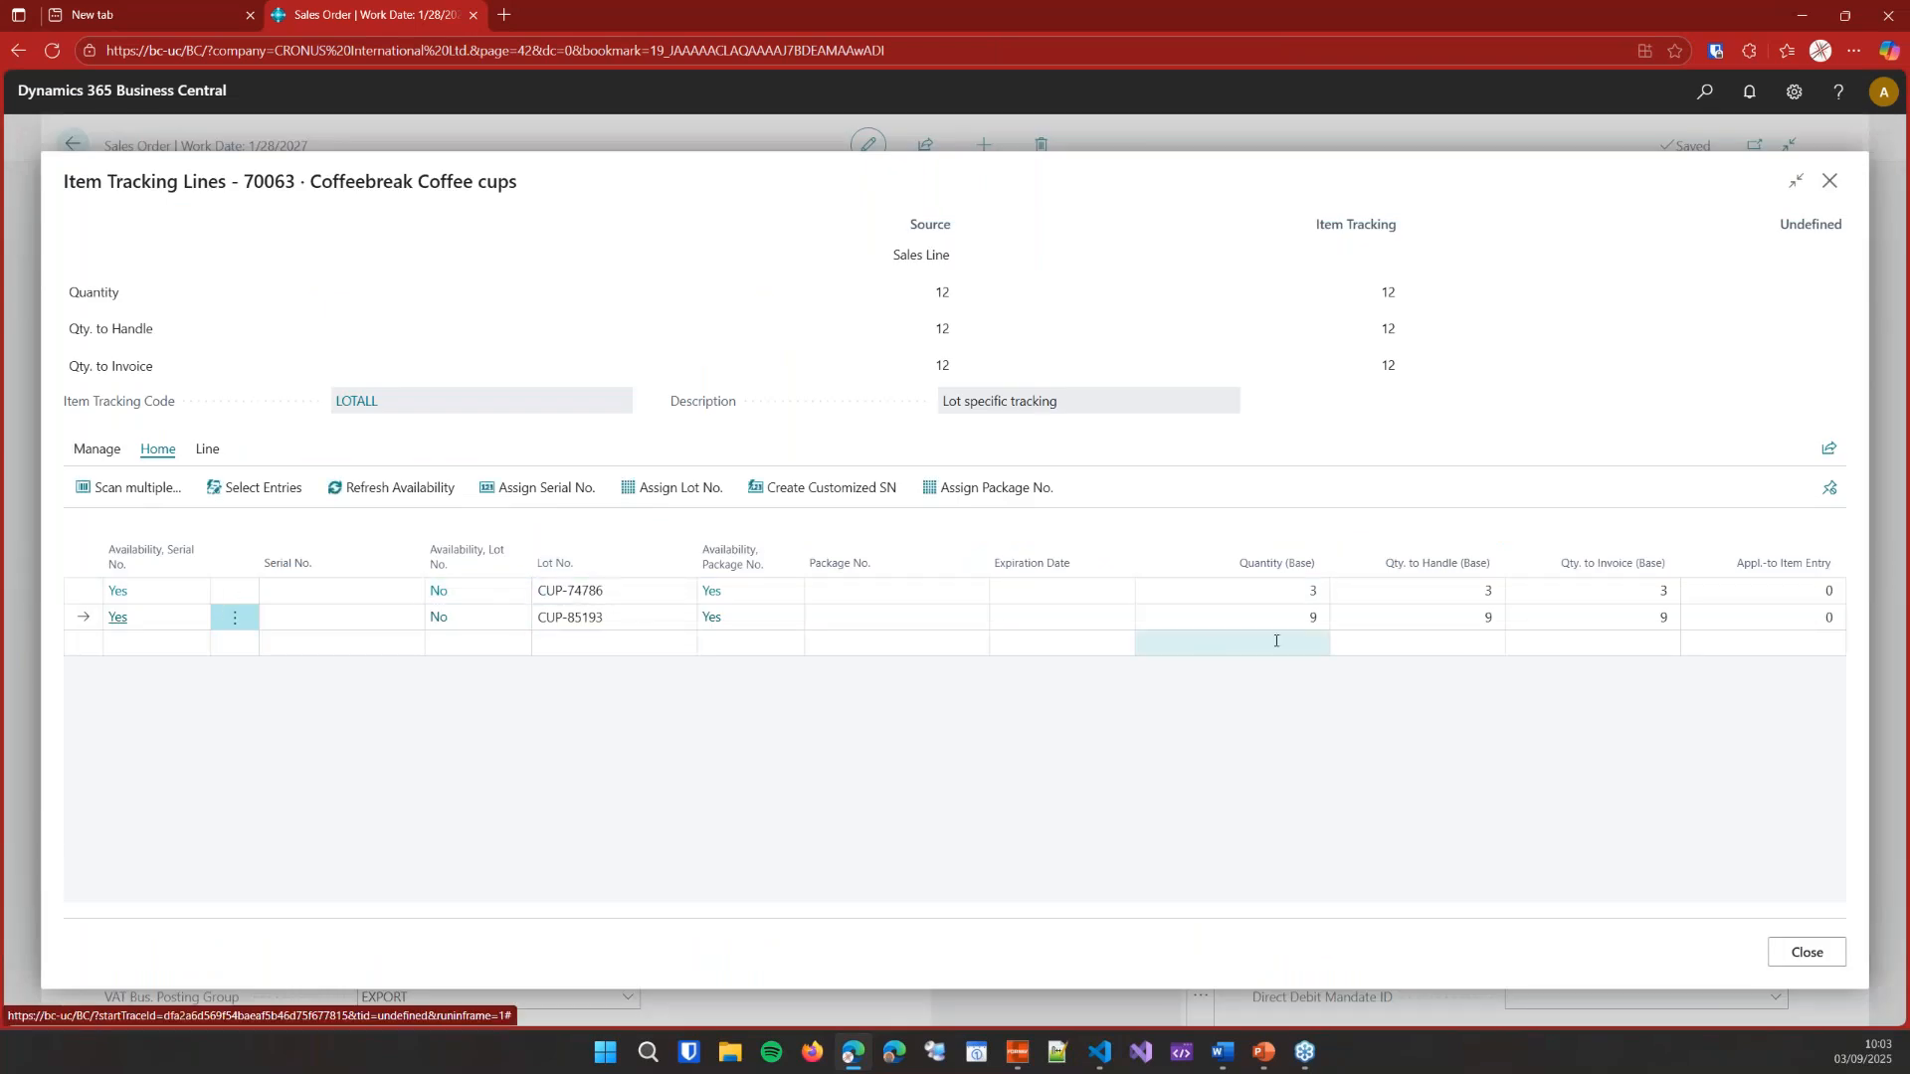
click(1807, 952)
click(1042, 618)
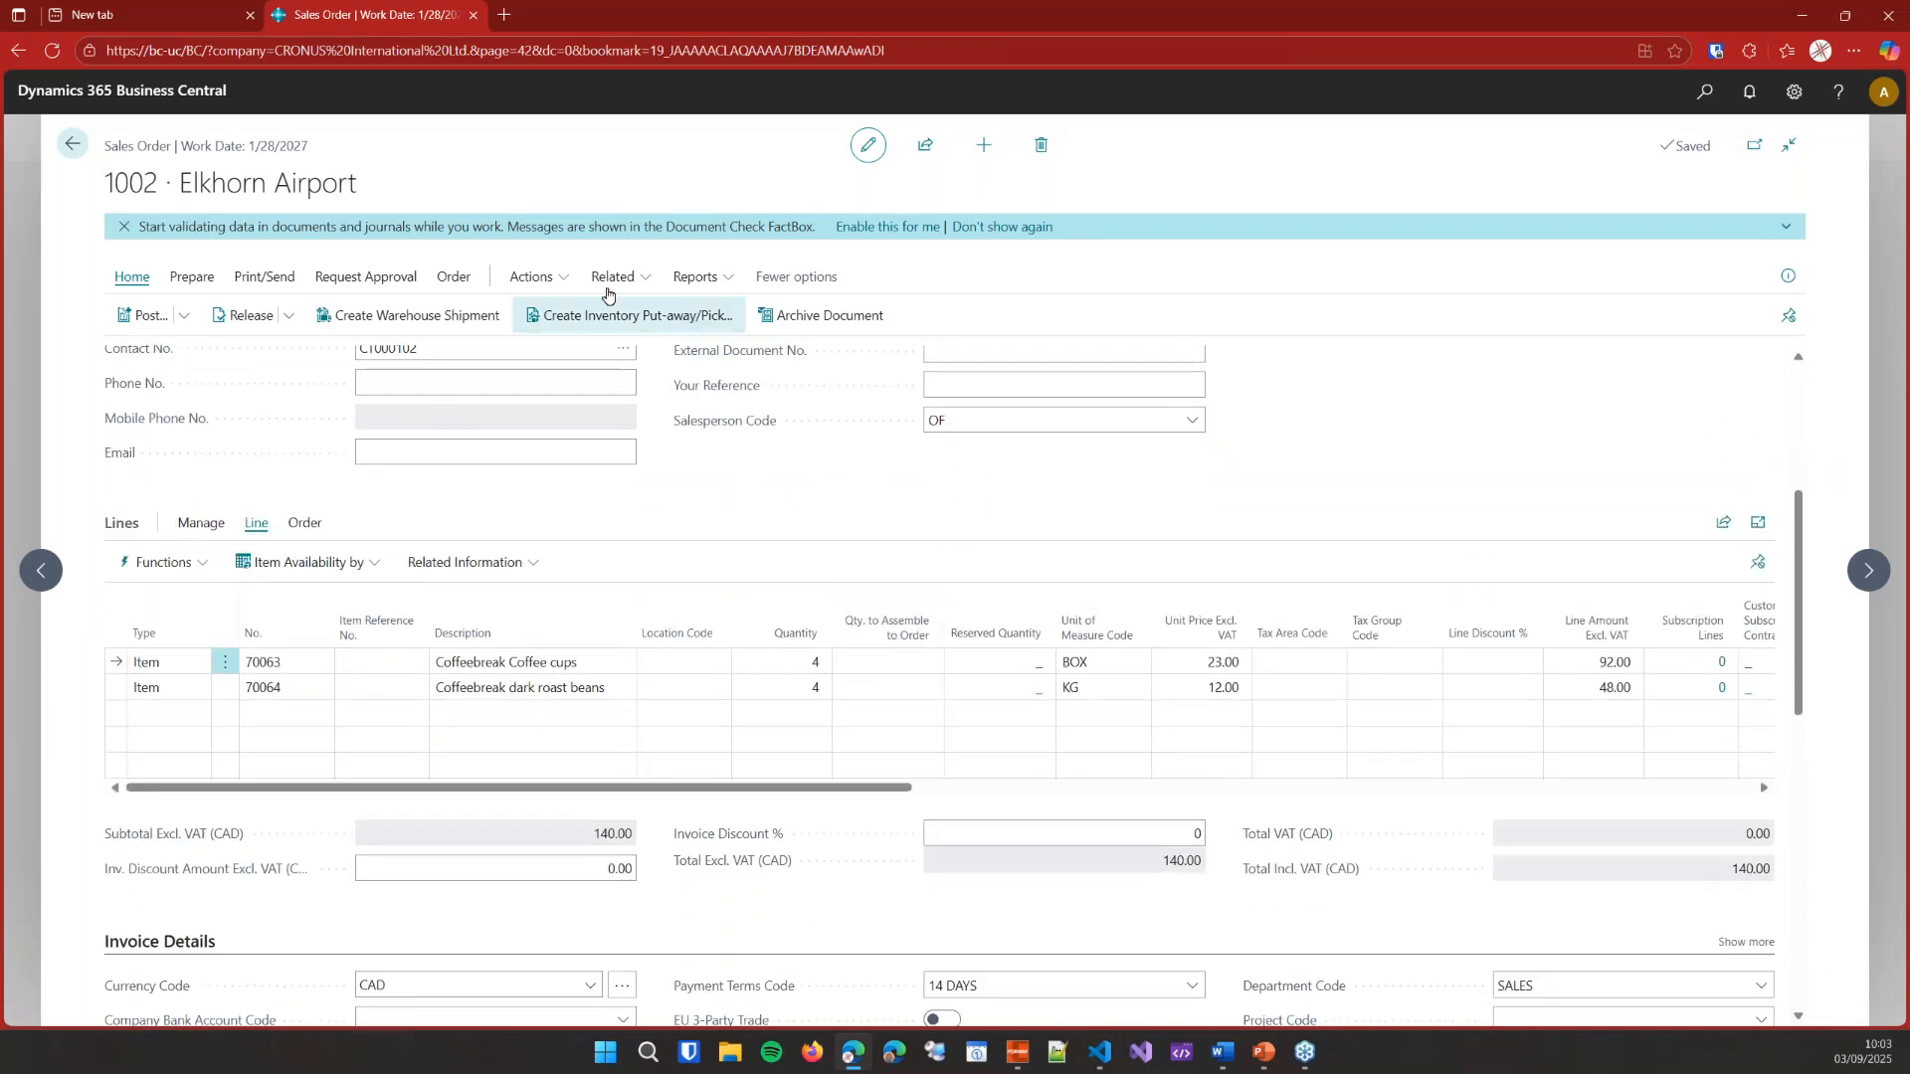
- Leave the sales order and open the sales Order report from the ForNAV standard reports
click(62, 147)
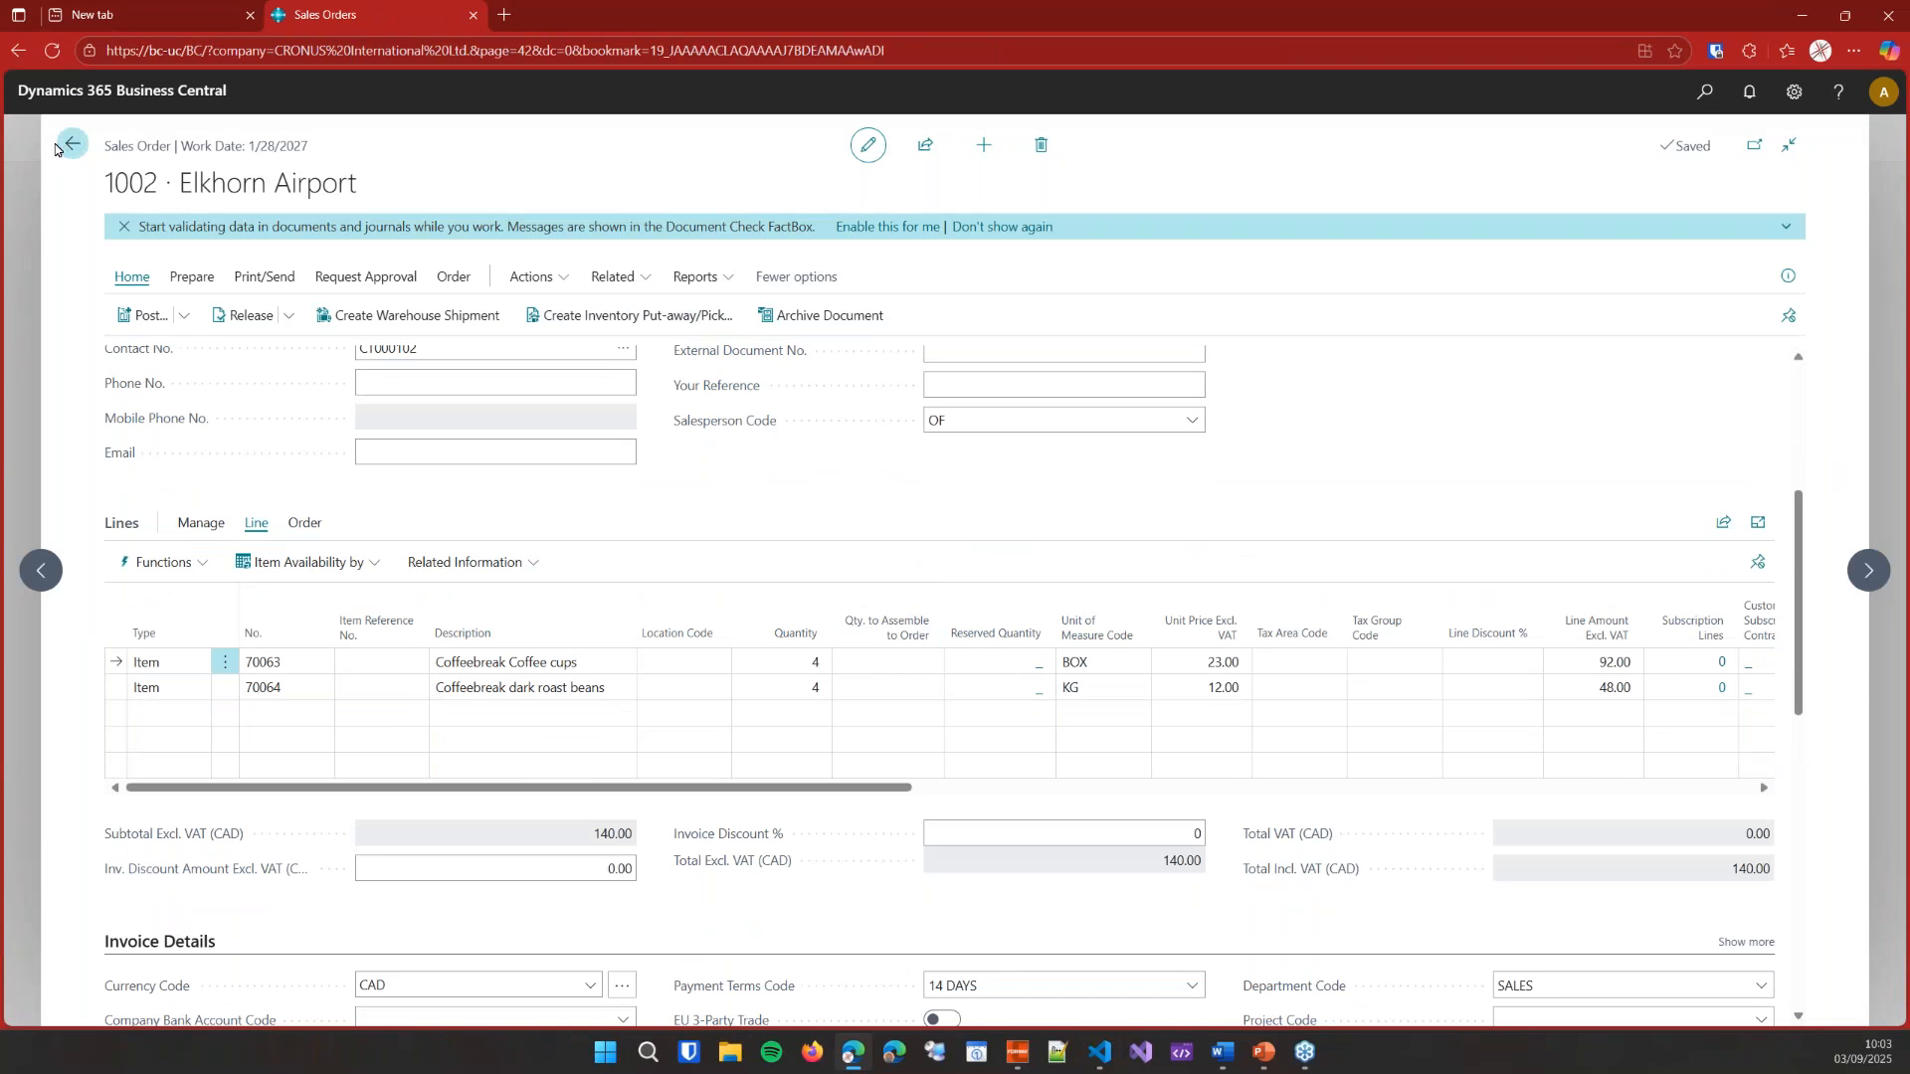
click(1036, 146)
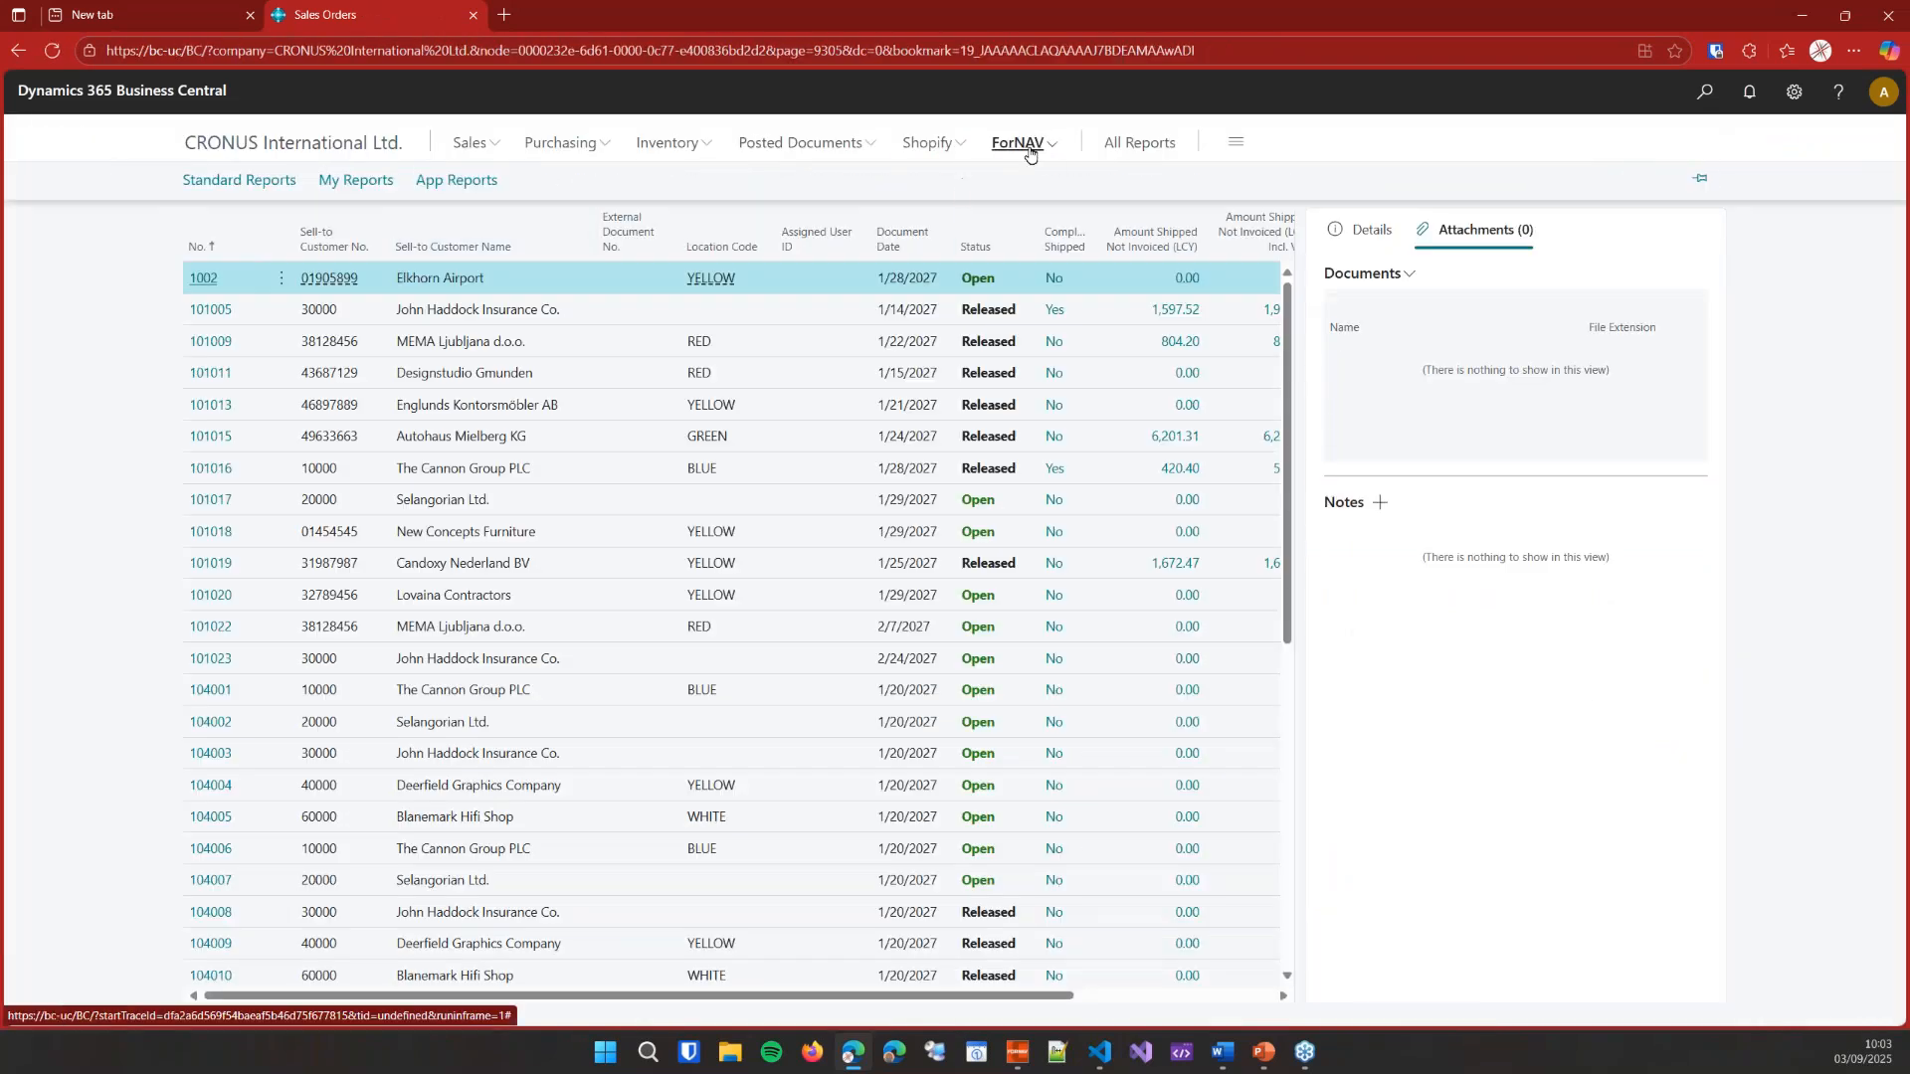
click(265, 182)
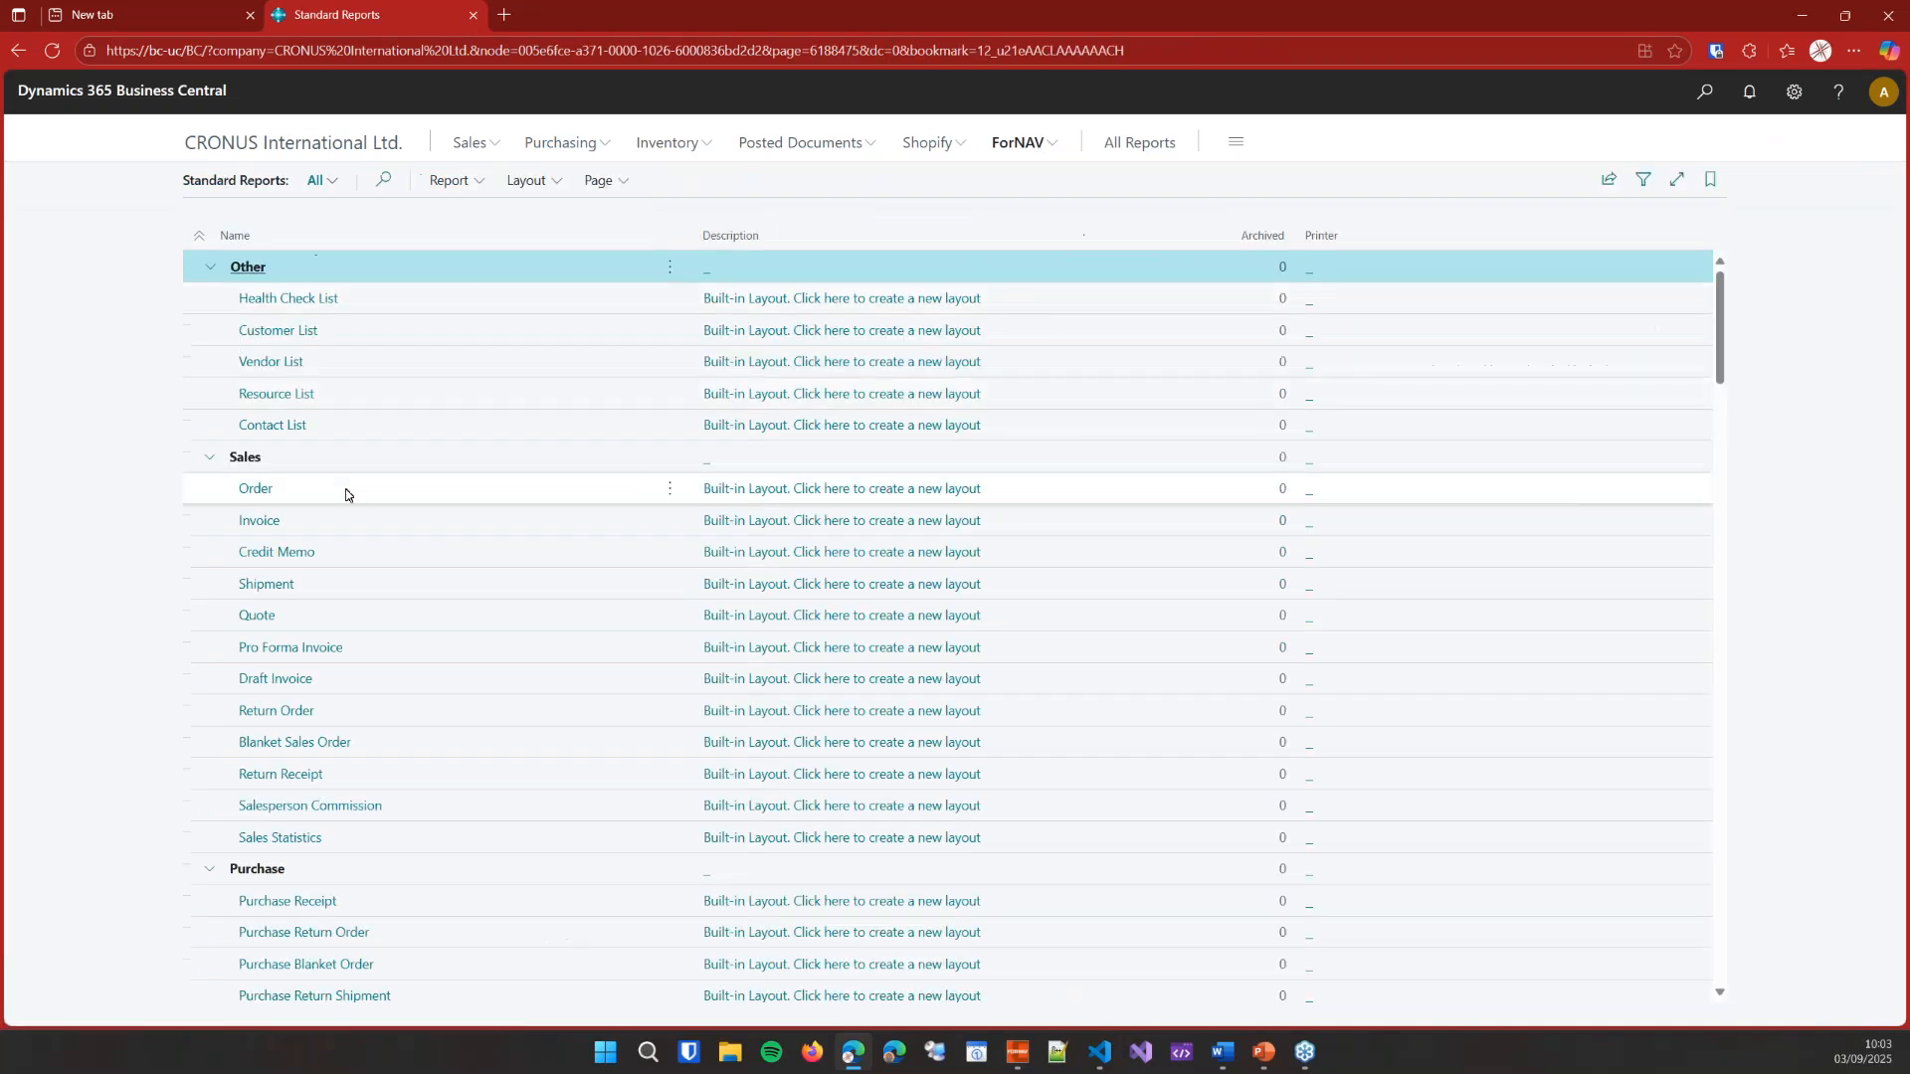
click(343, 494)
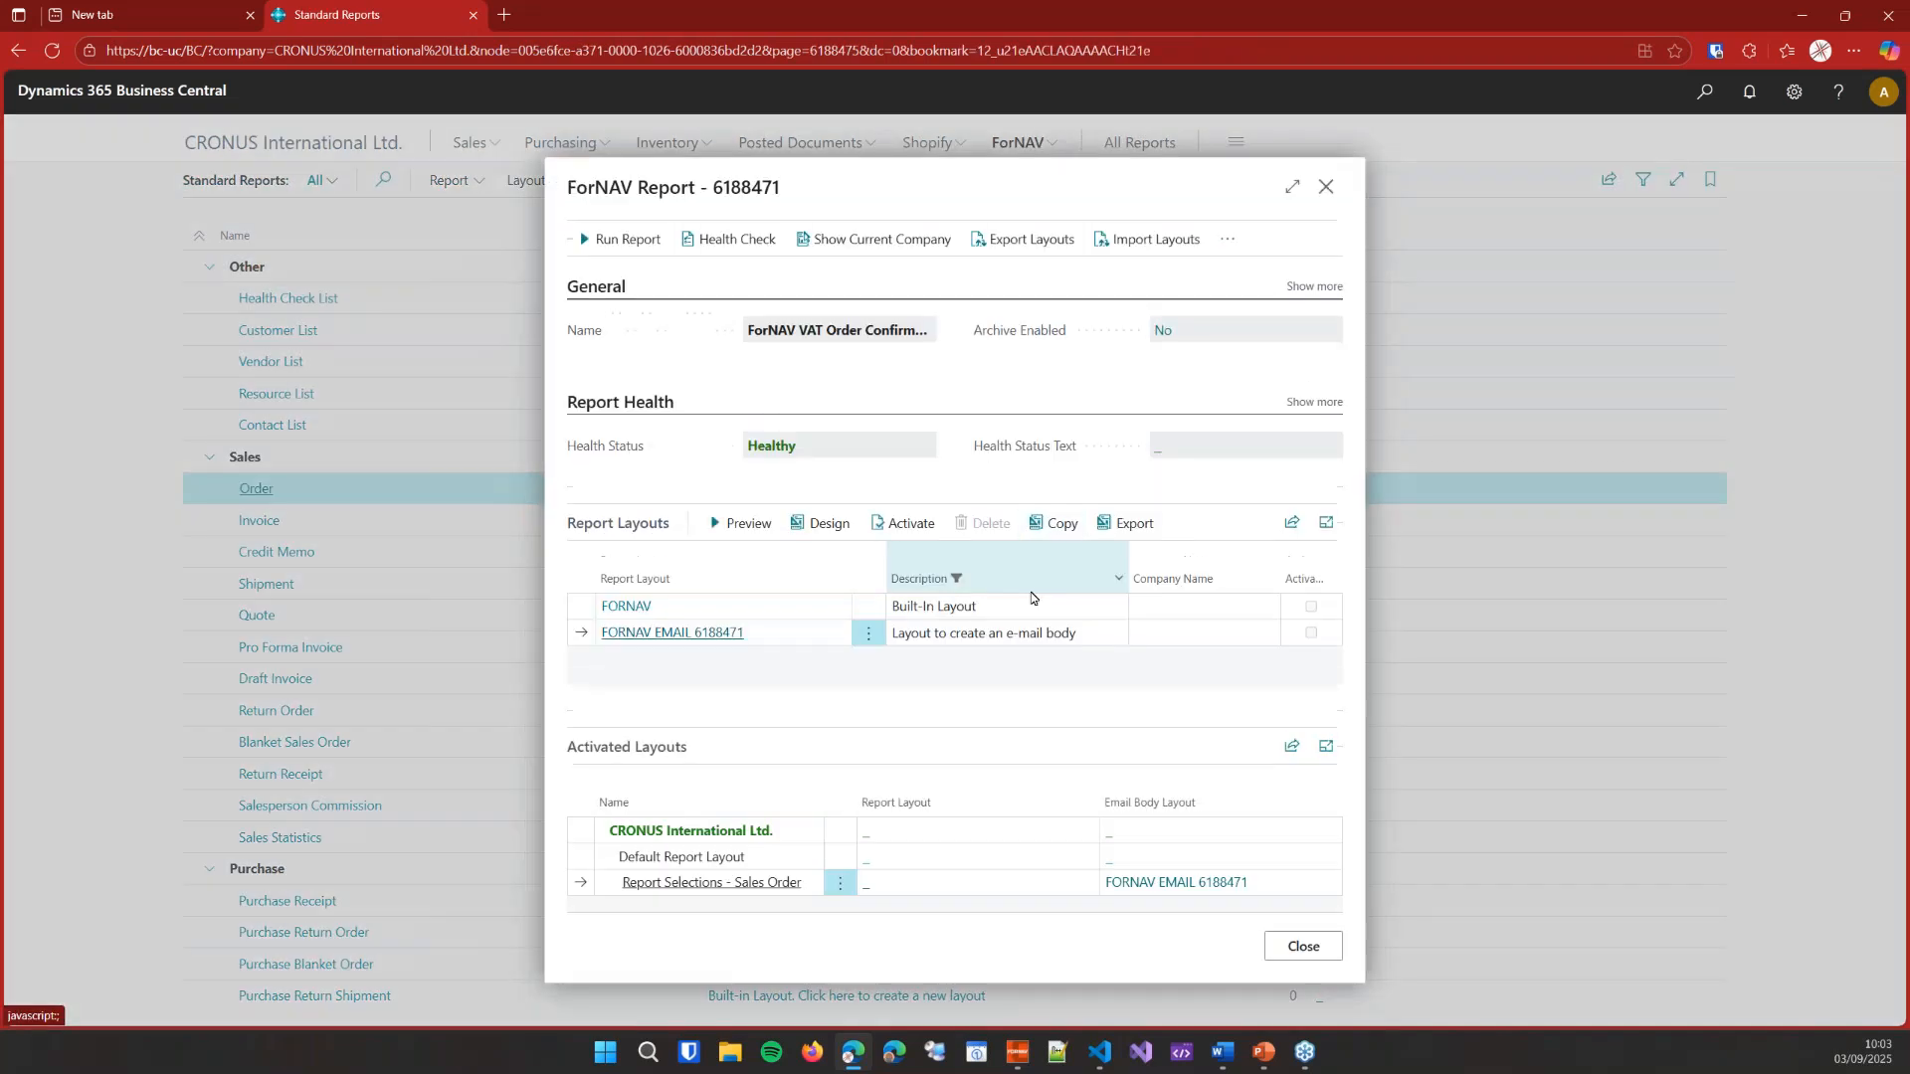
- Copy the report's Built-In Layout and set the copy's description to "Repeater"
click(1011, 599)
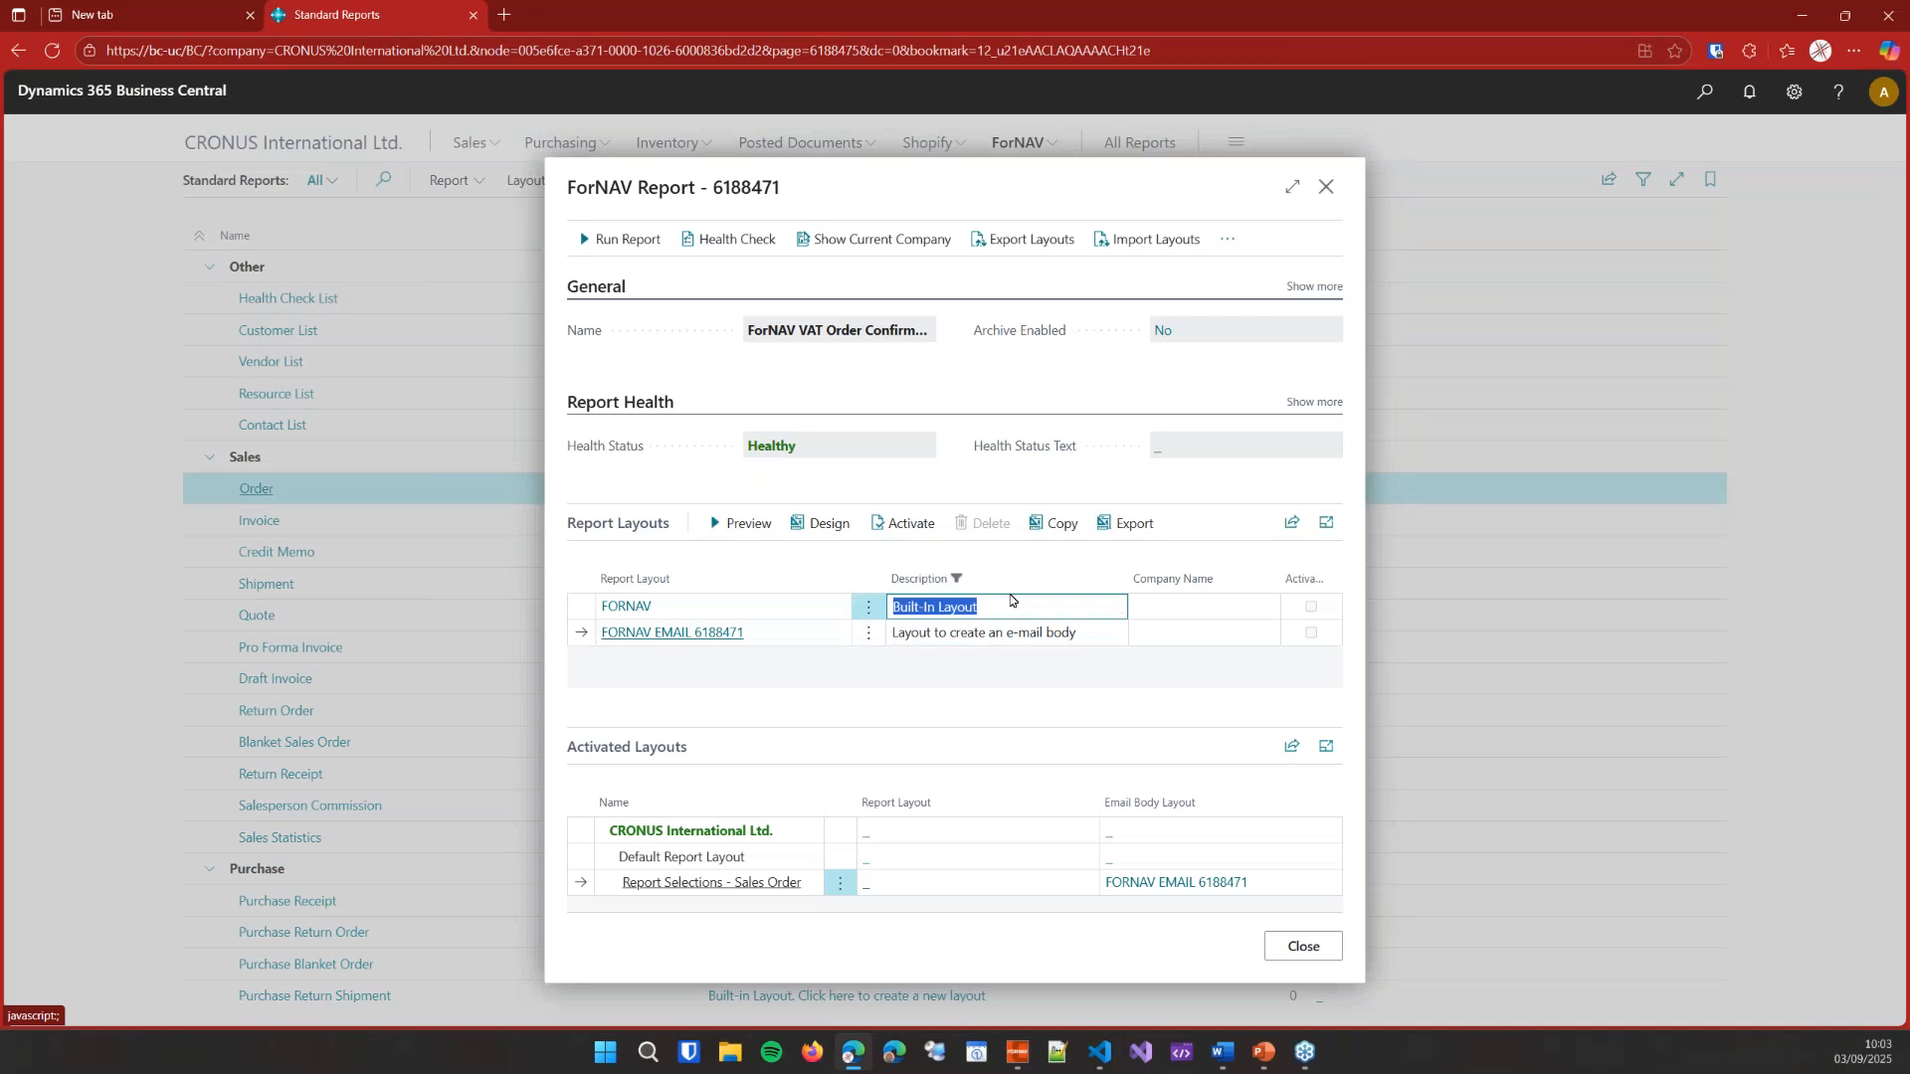
click(1053, 523)
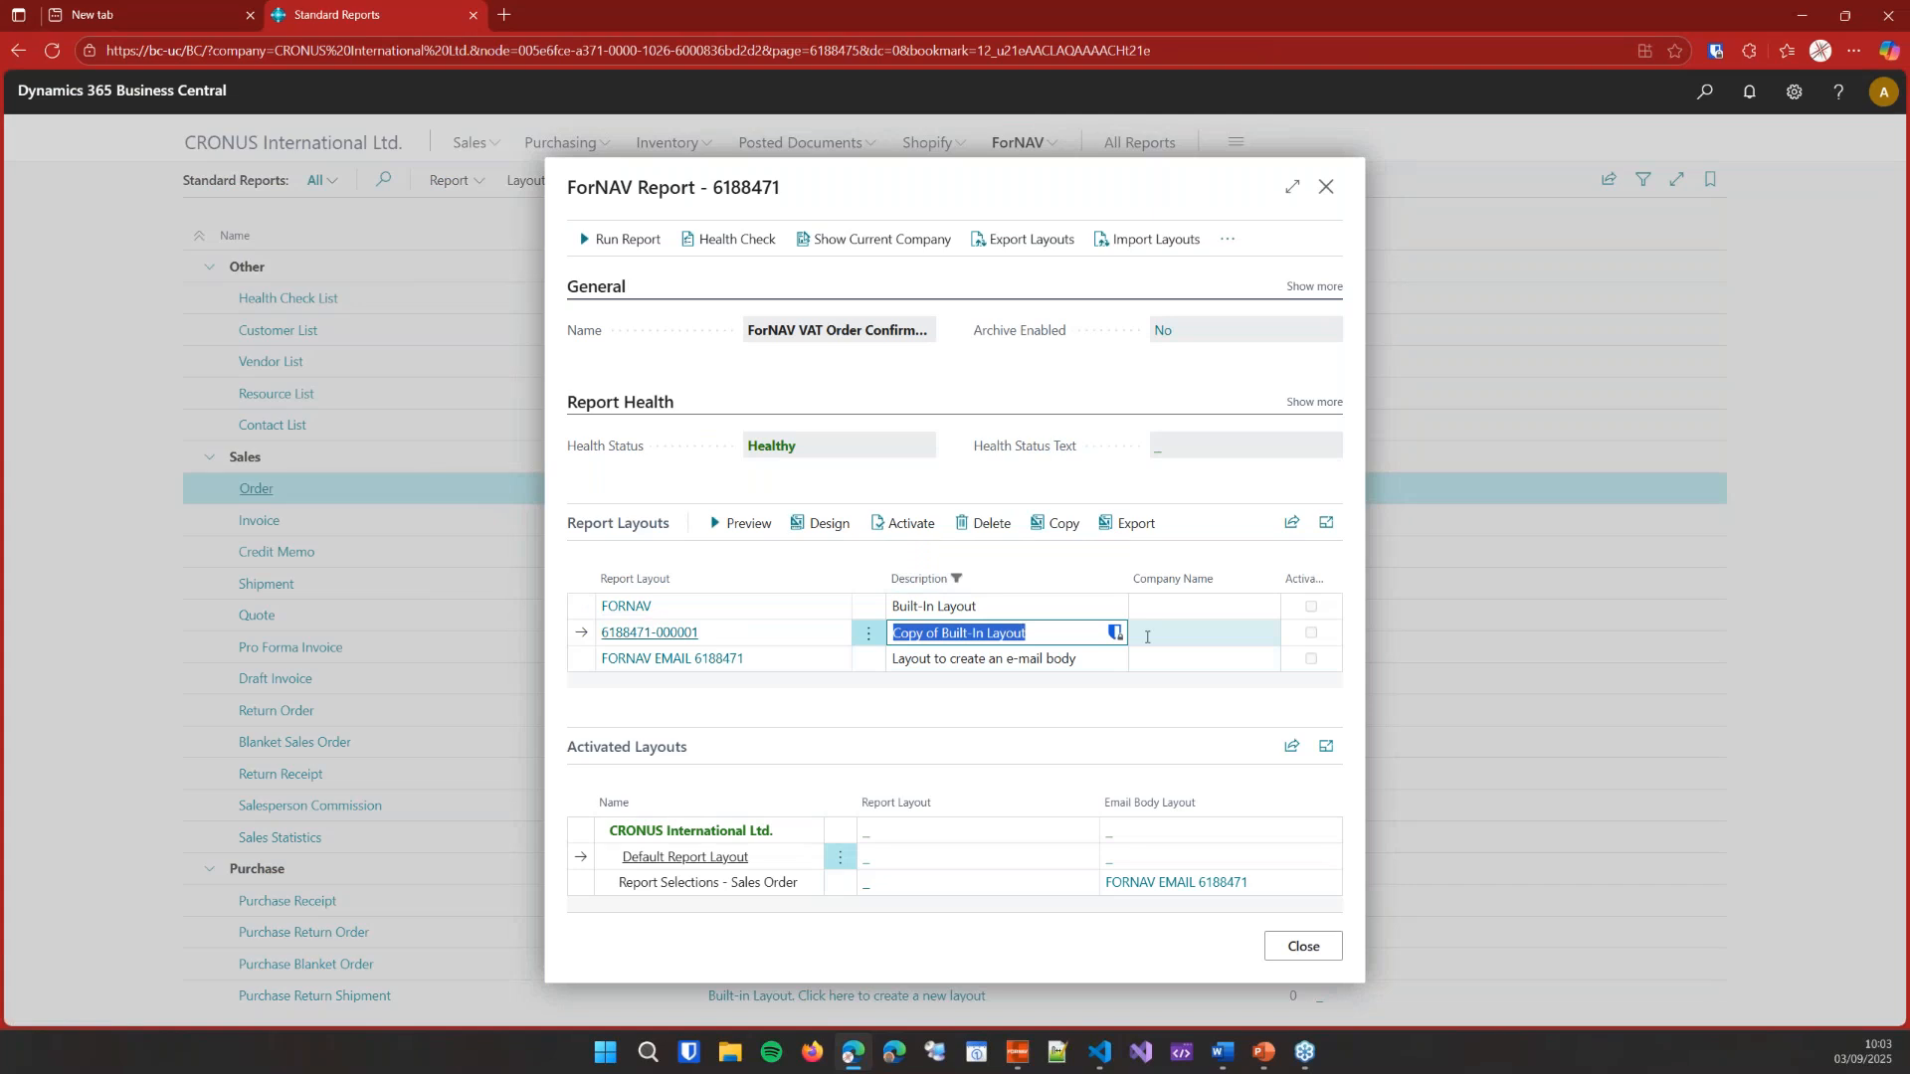
text(Repeater)
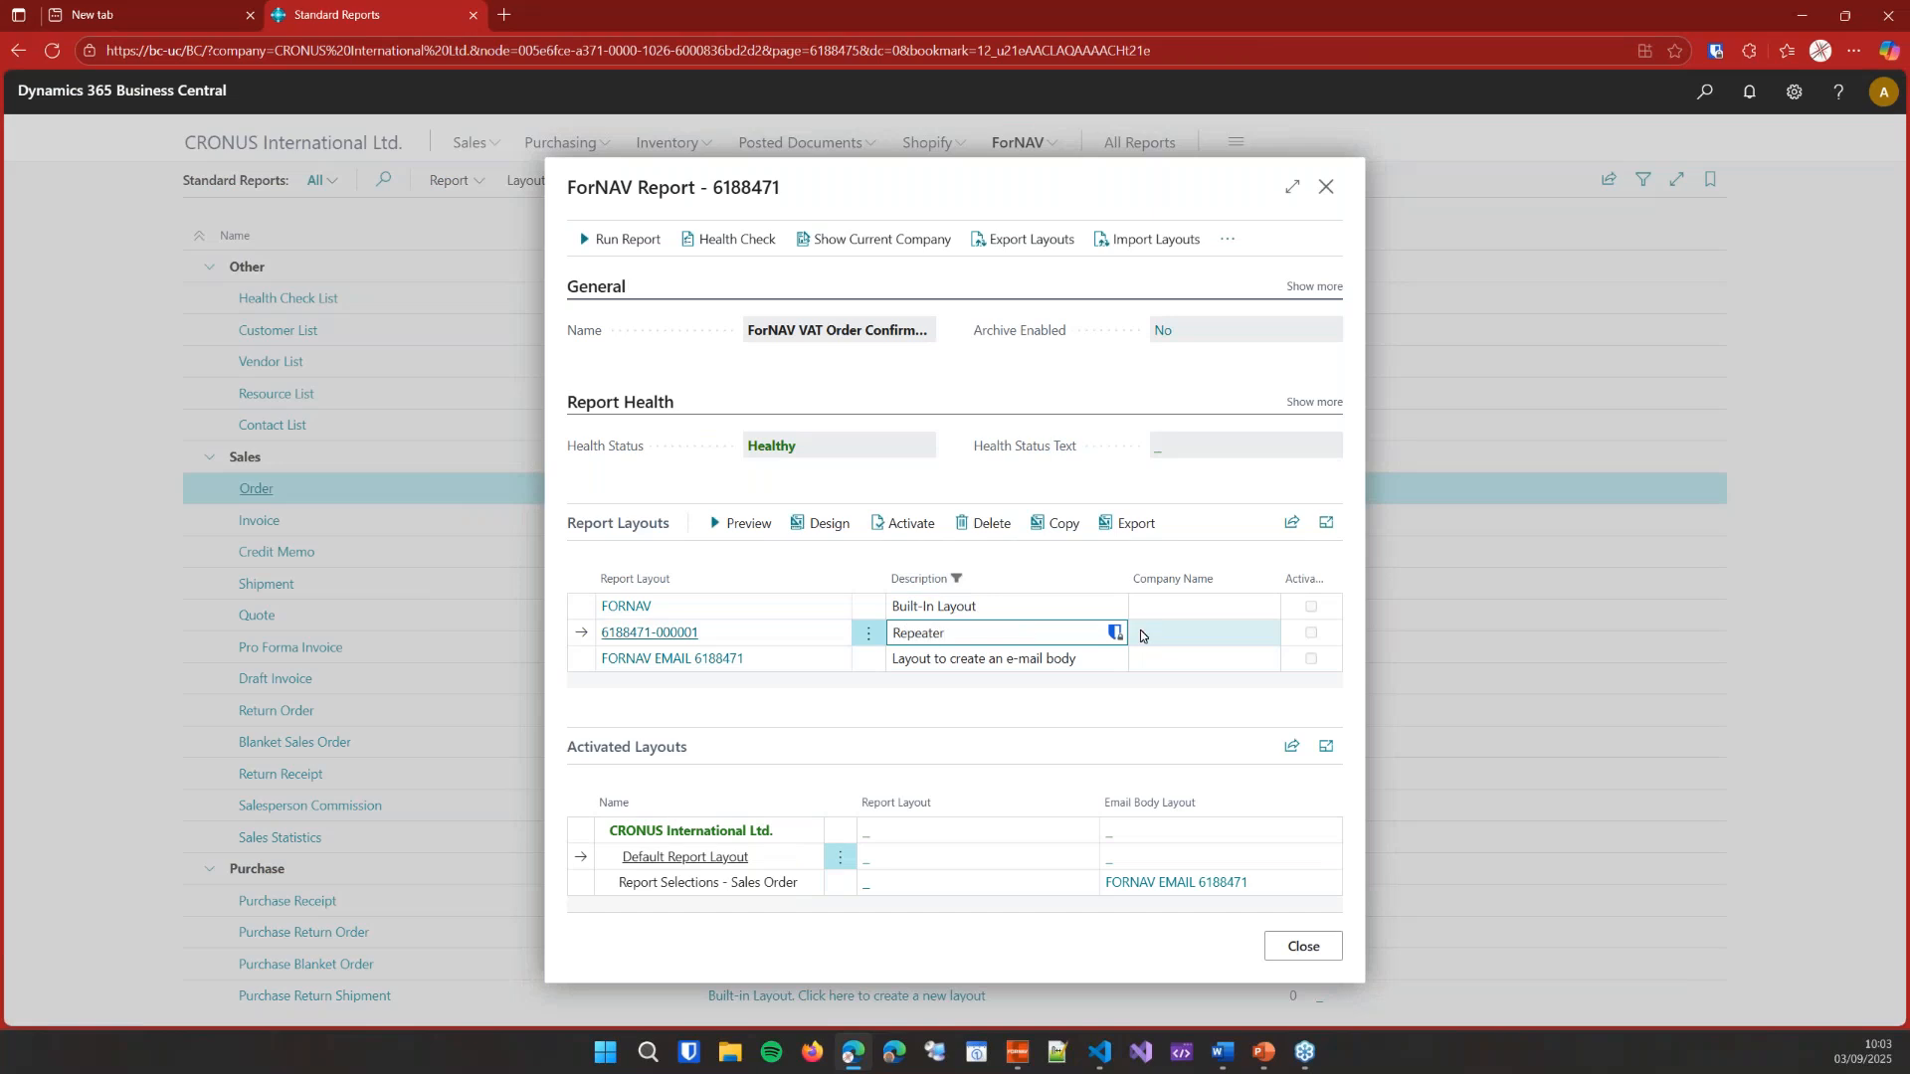
click(1141, 631)
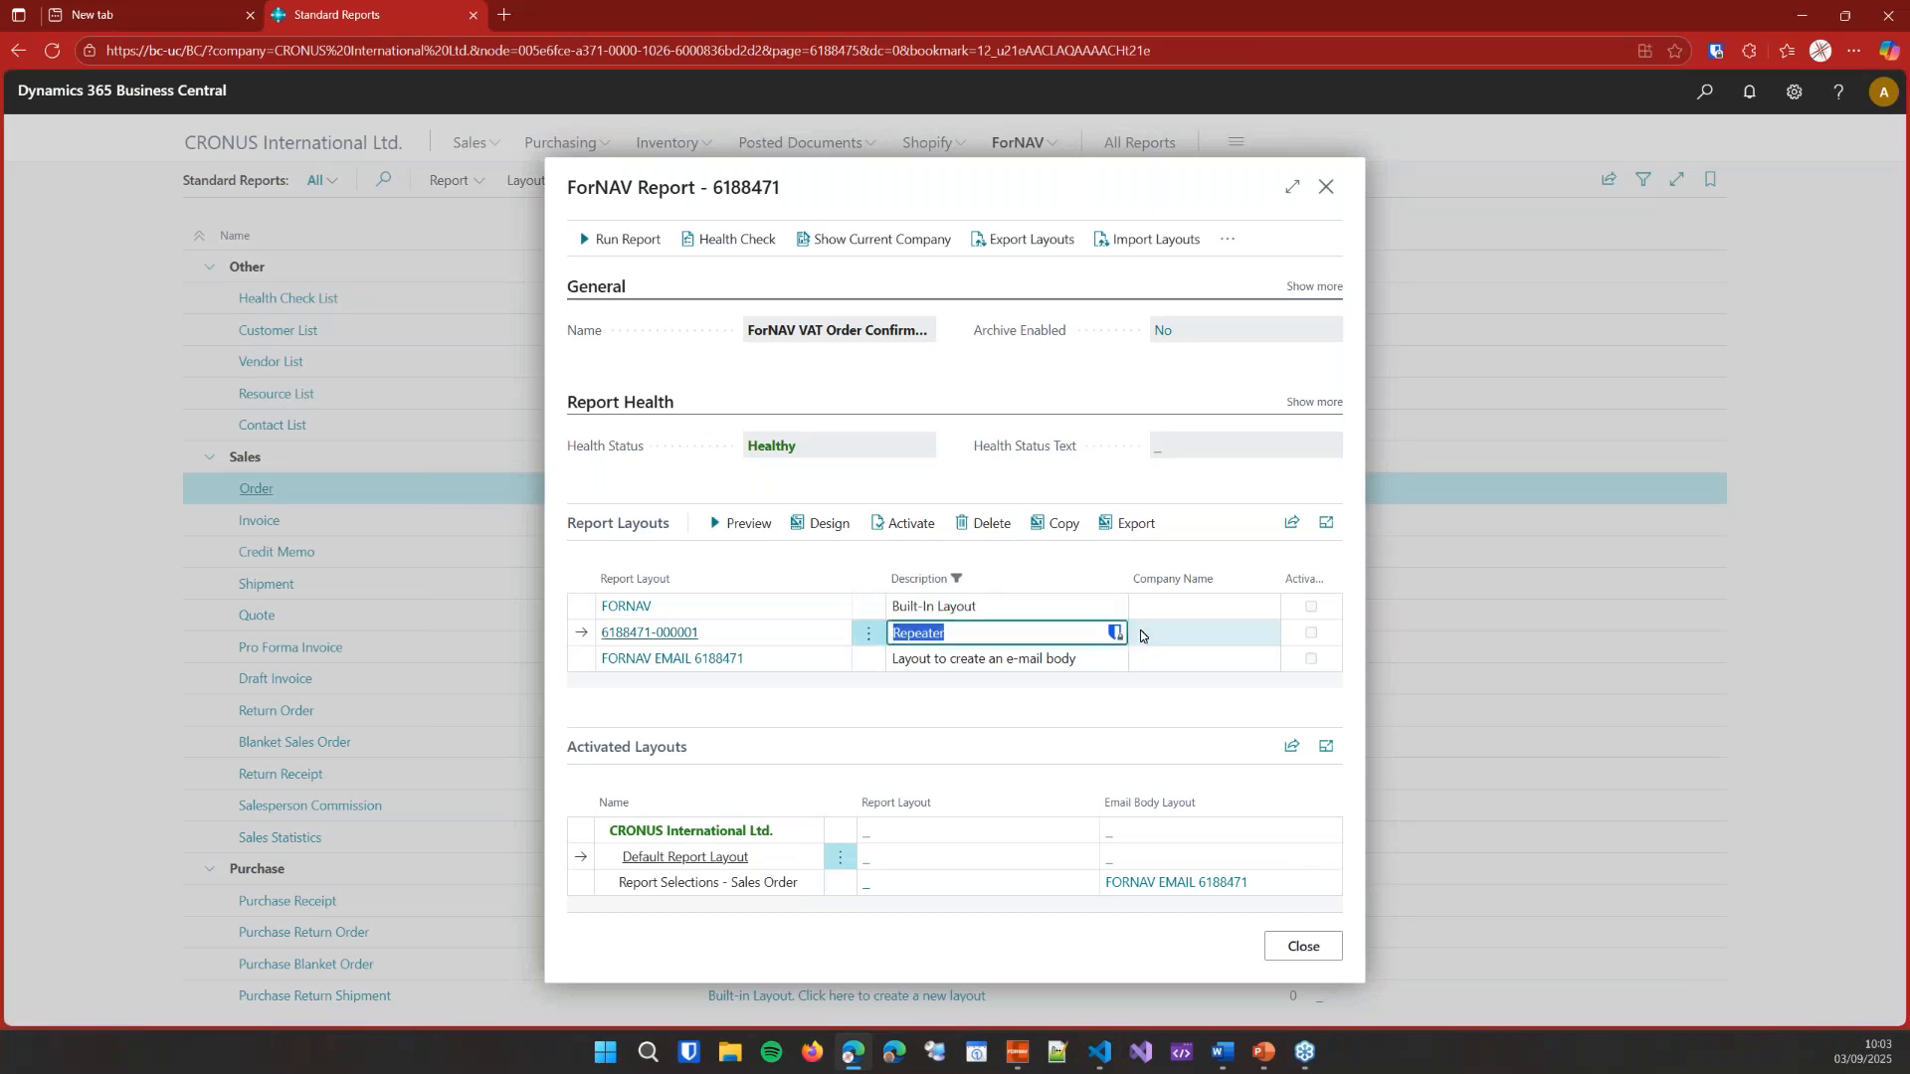
- Open the Repeater layout for design in the ForNAV report designer
click(829, 525)
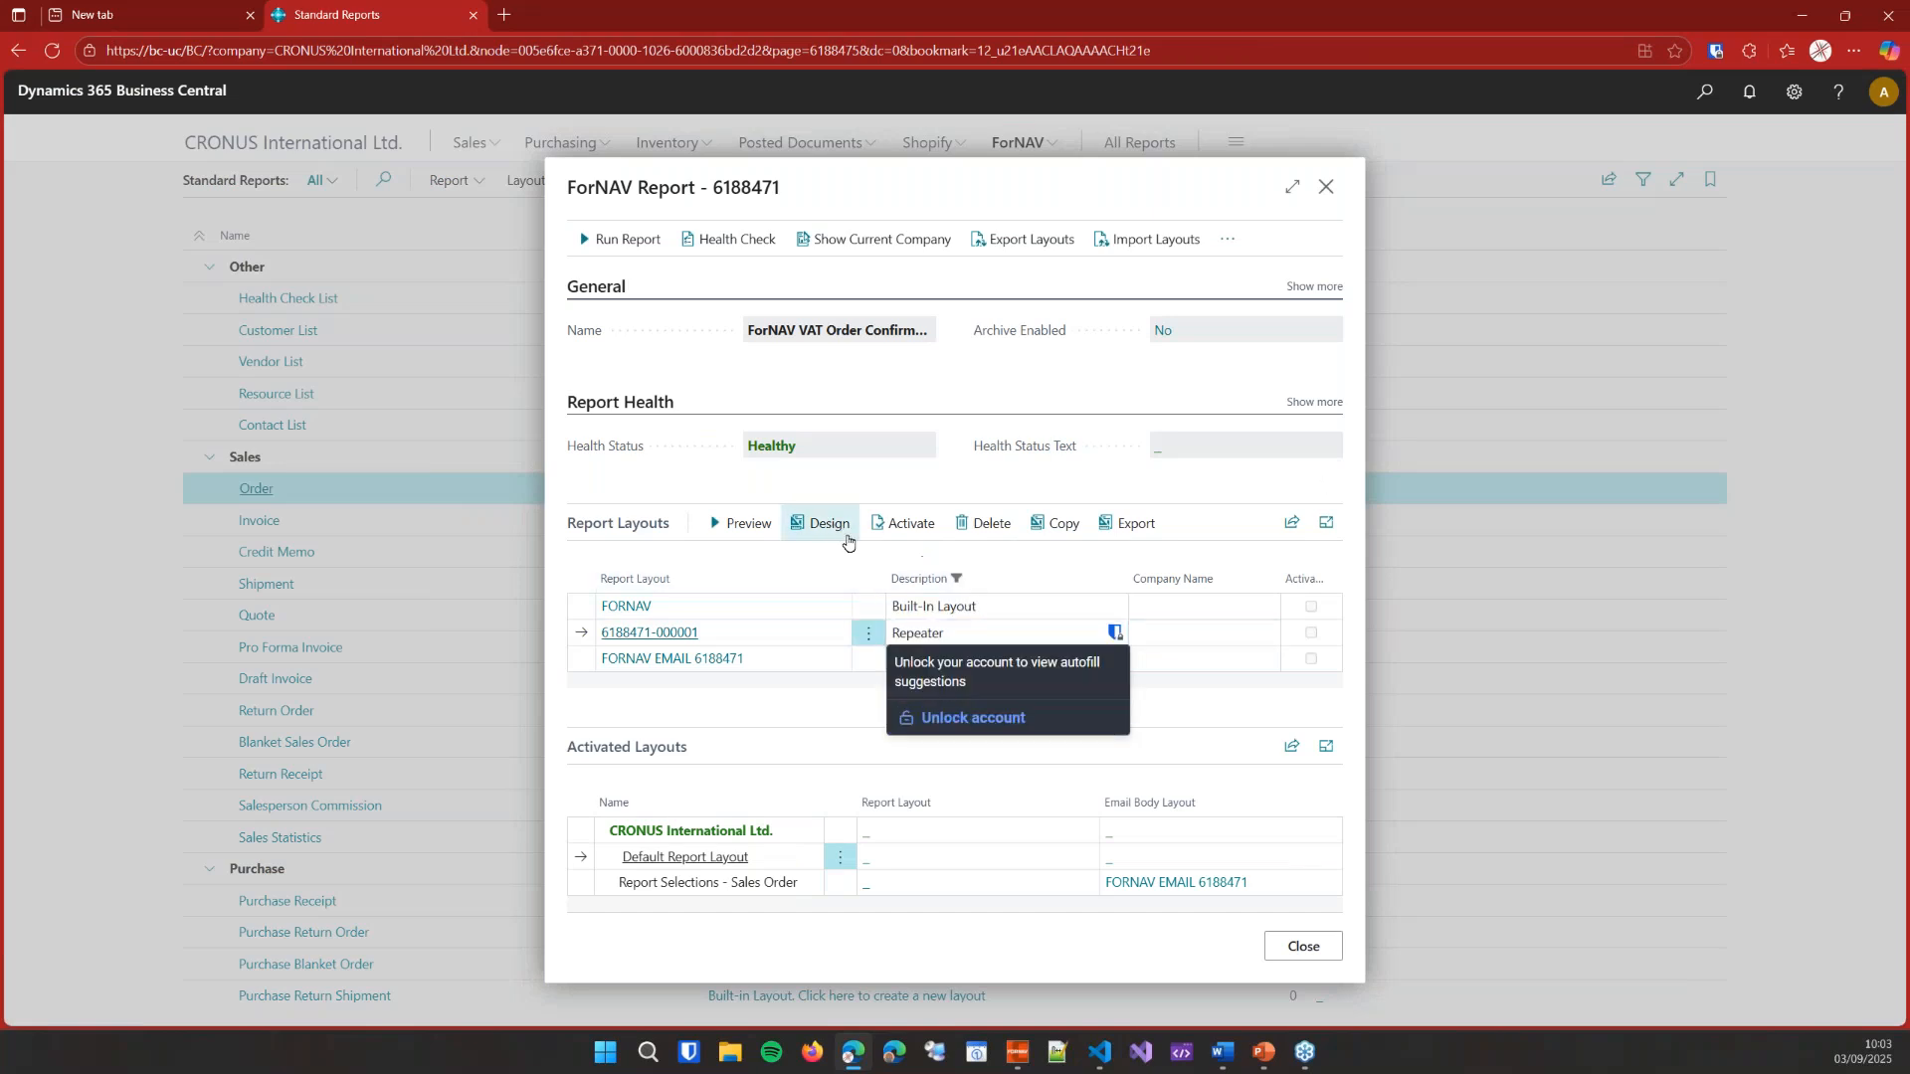
click(1529, 144)
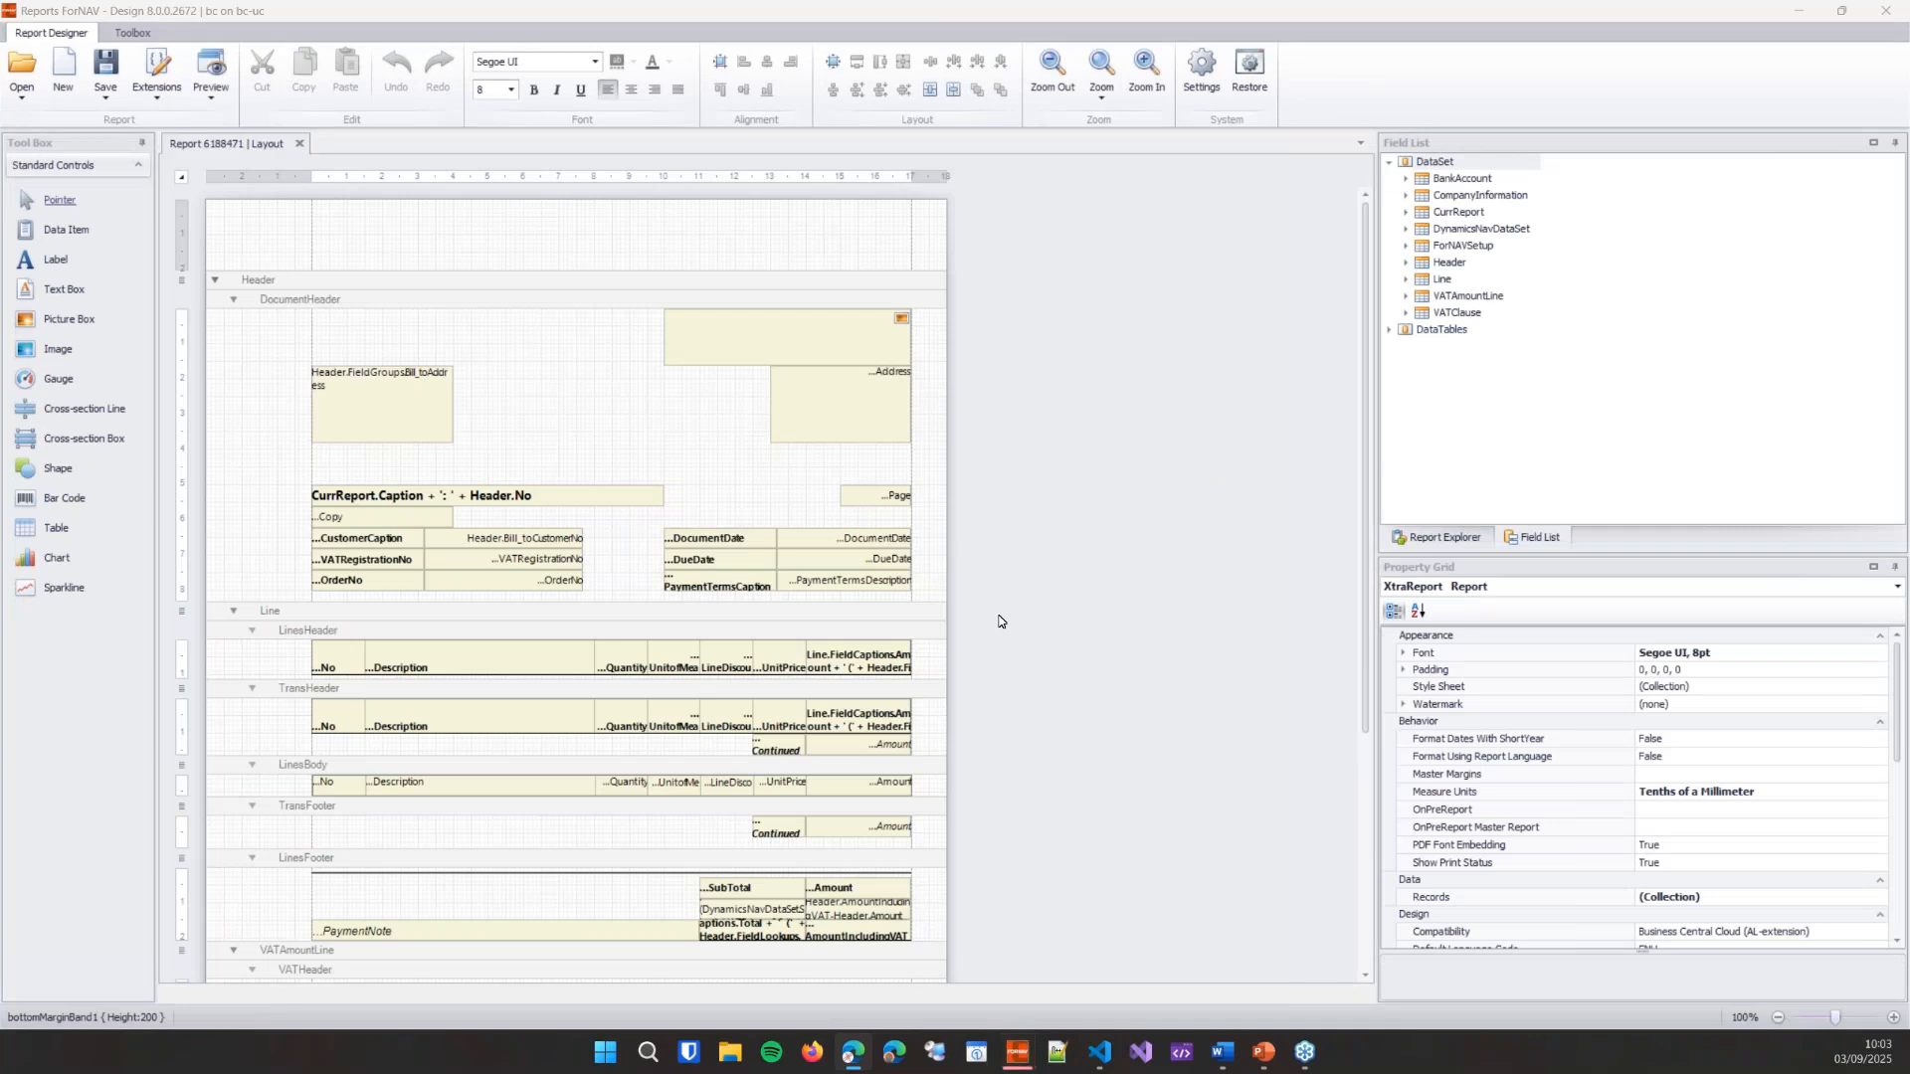
scroll(995, 618, up, 2)
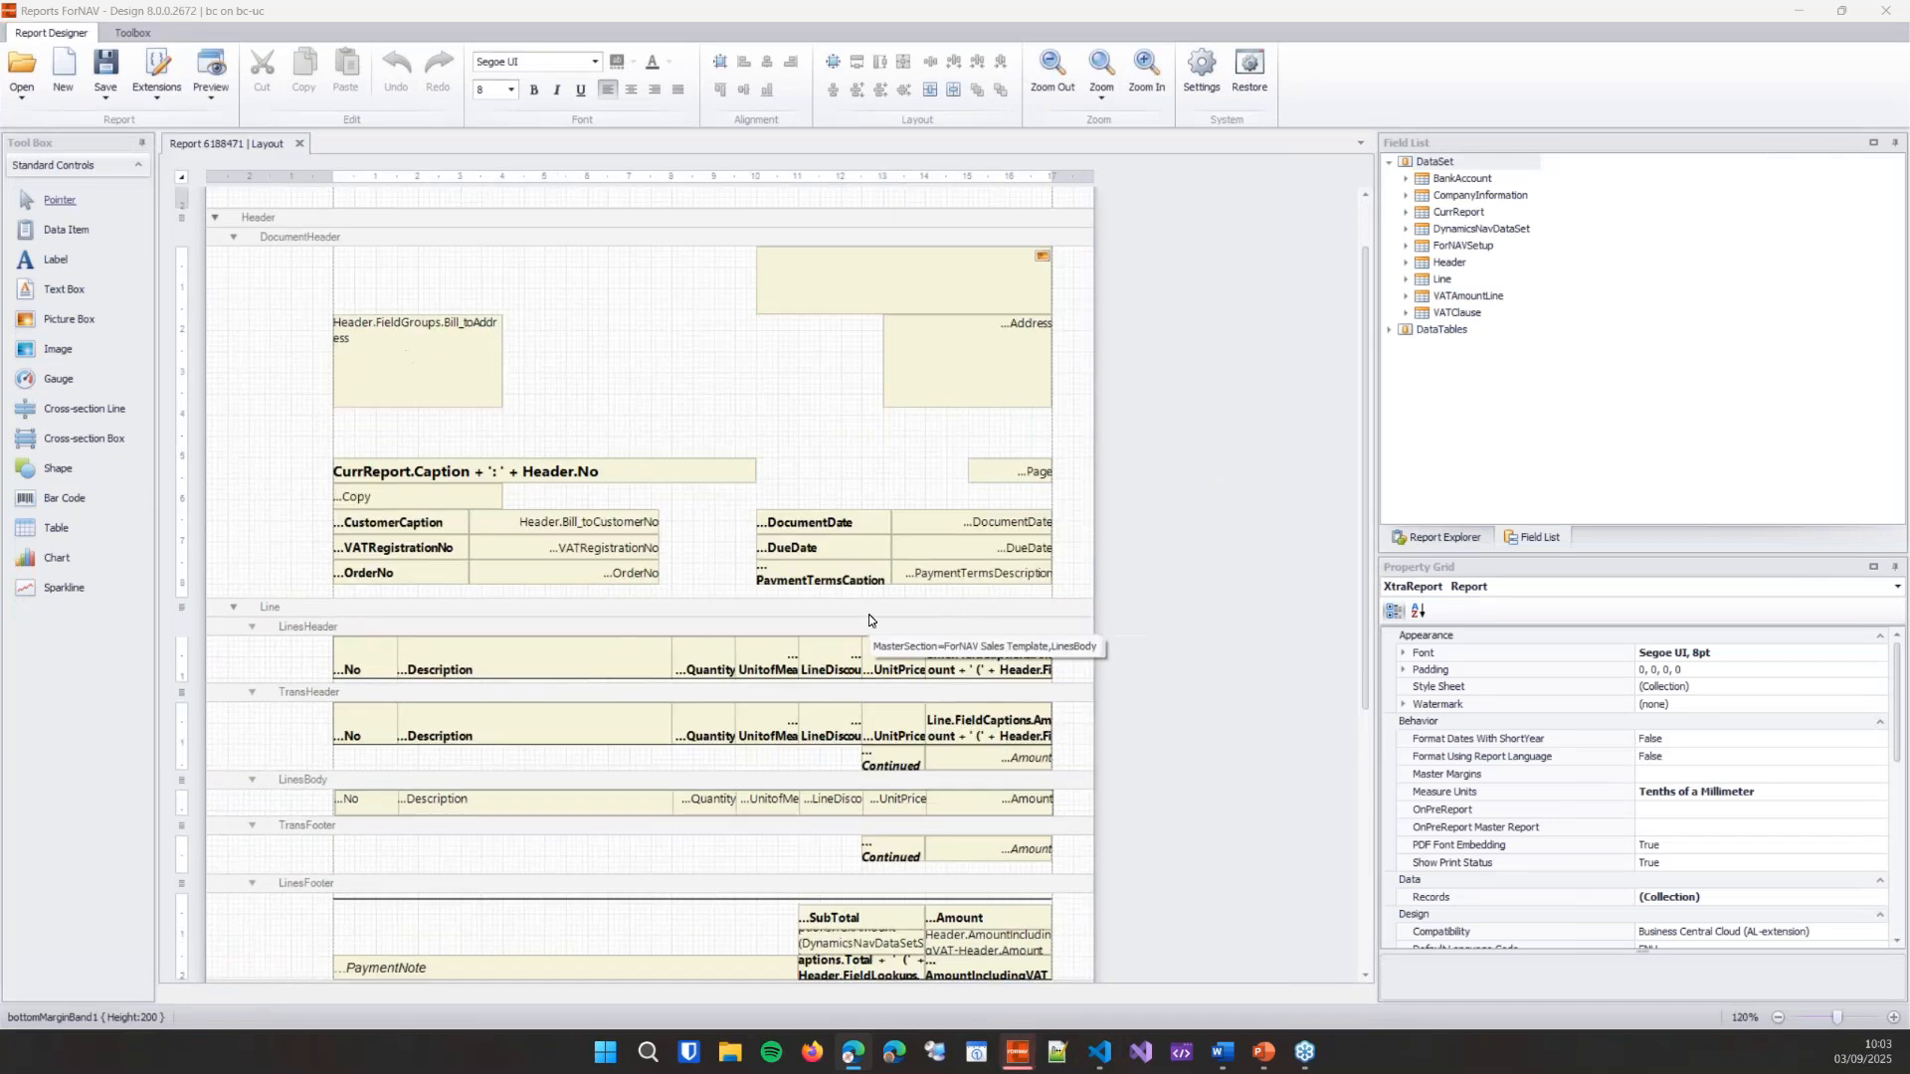
- Add a data item inside the Line data item and base it on the ForNAV Repeater Line table
click(893, 616)
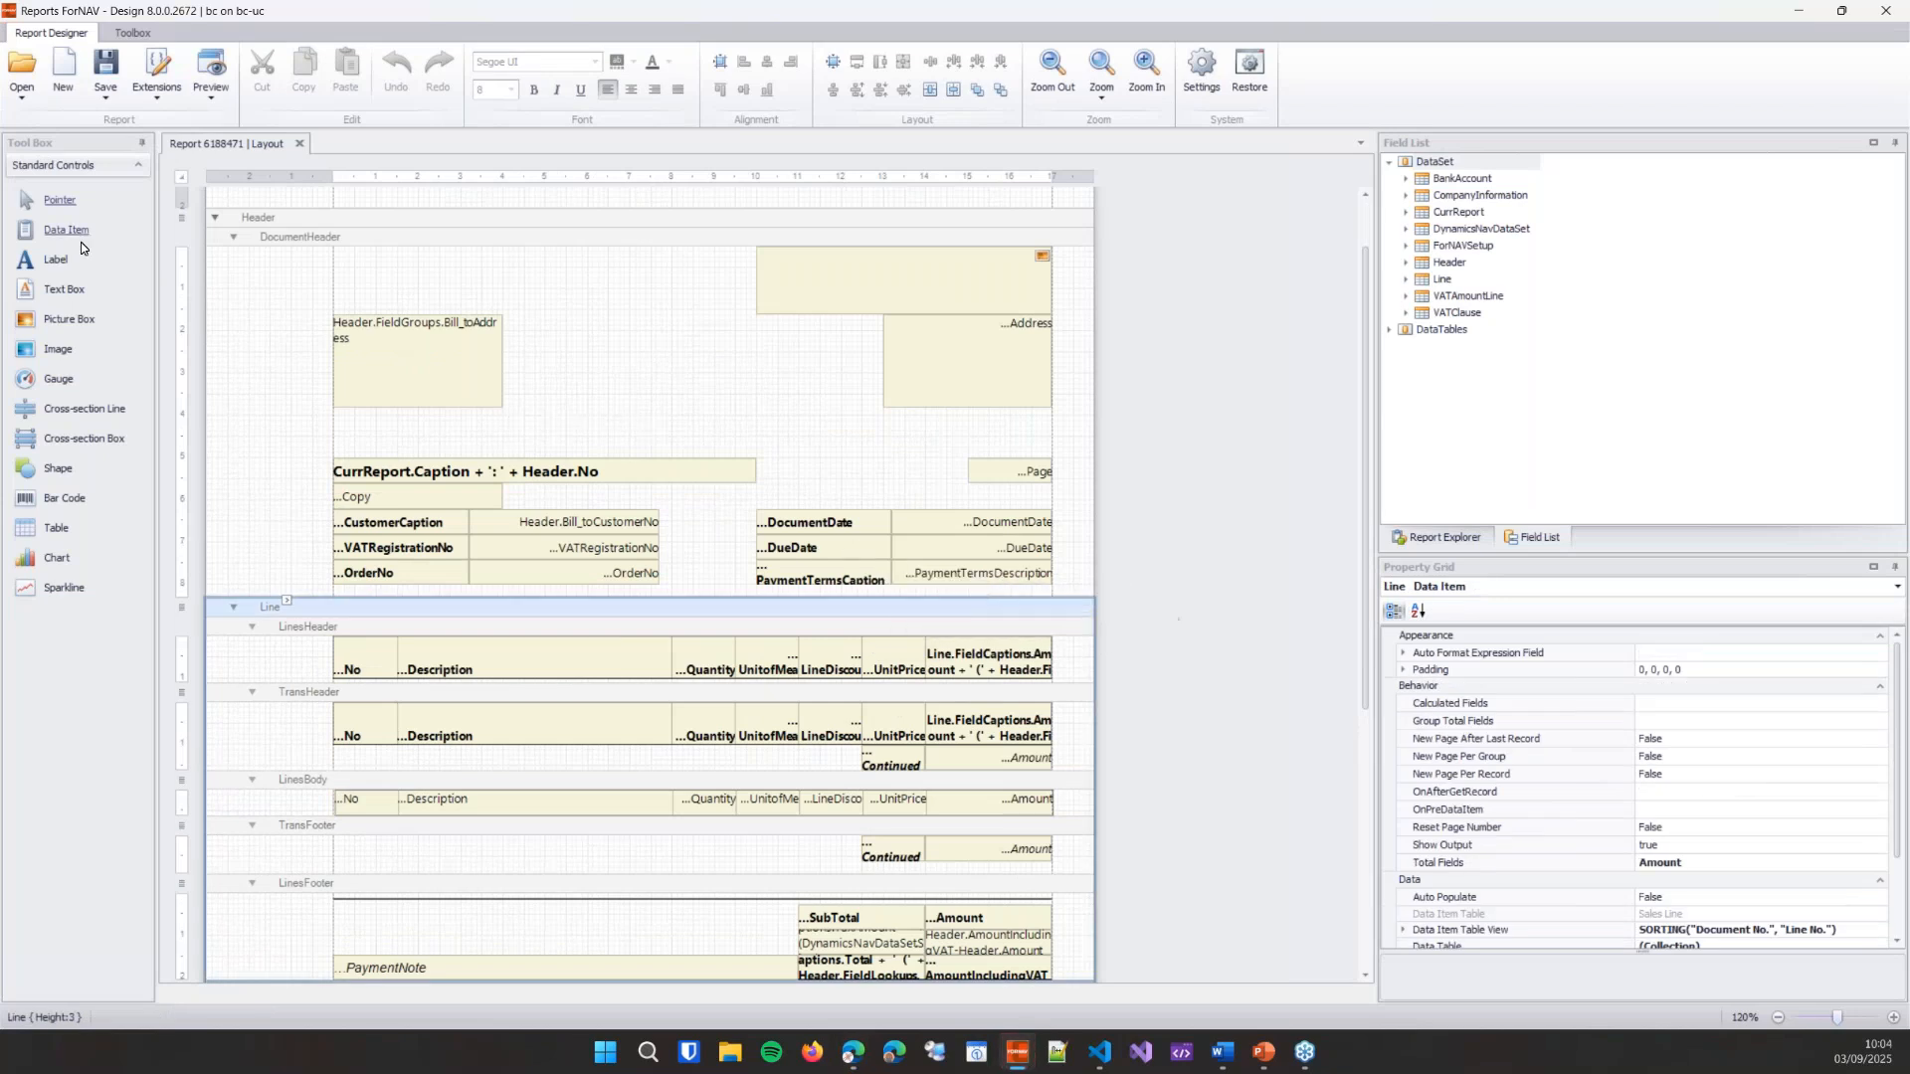
drag(81, 247, 630, 615)
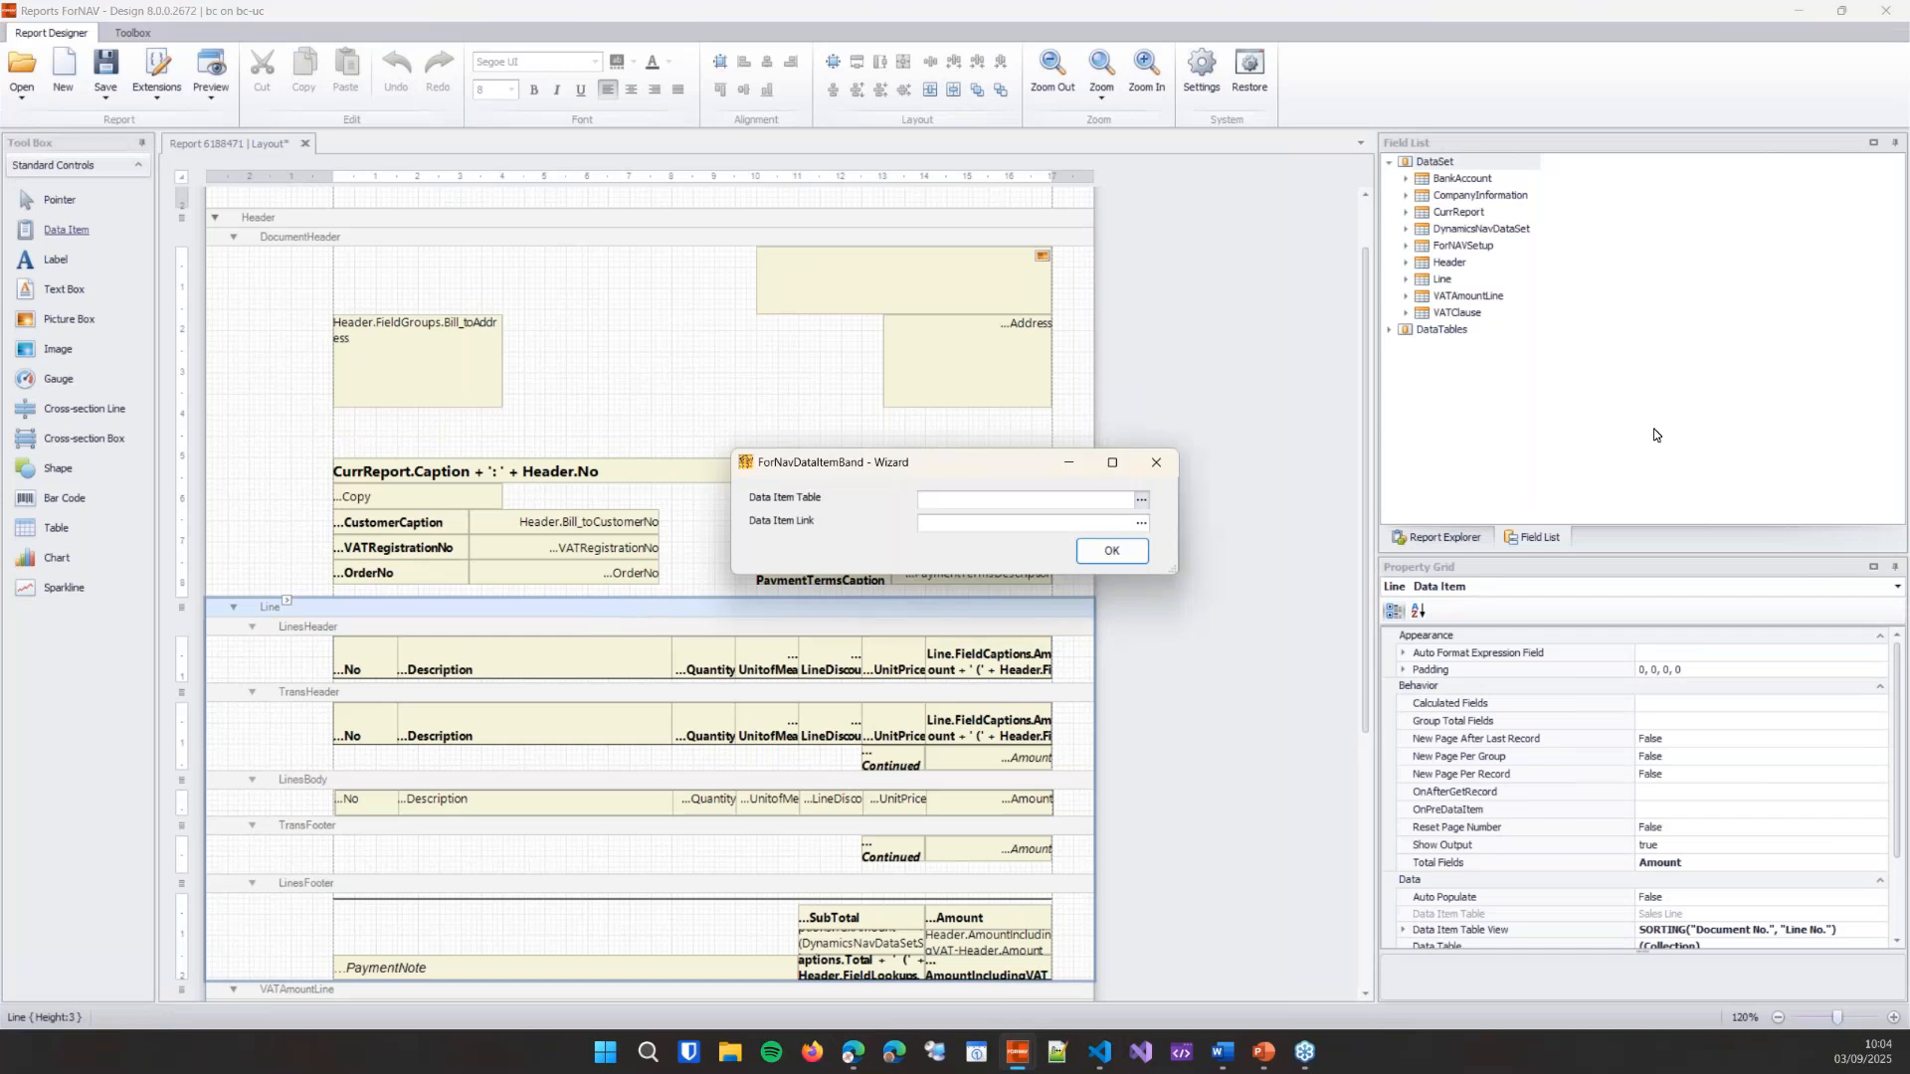
click(1141, 499)
text(fornav repe)
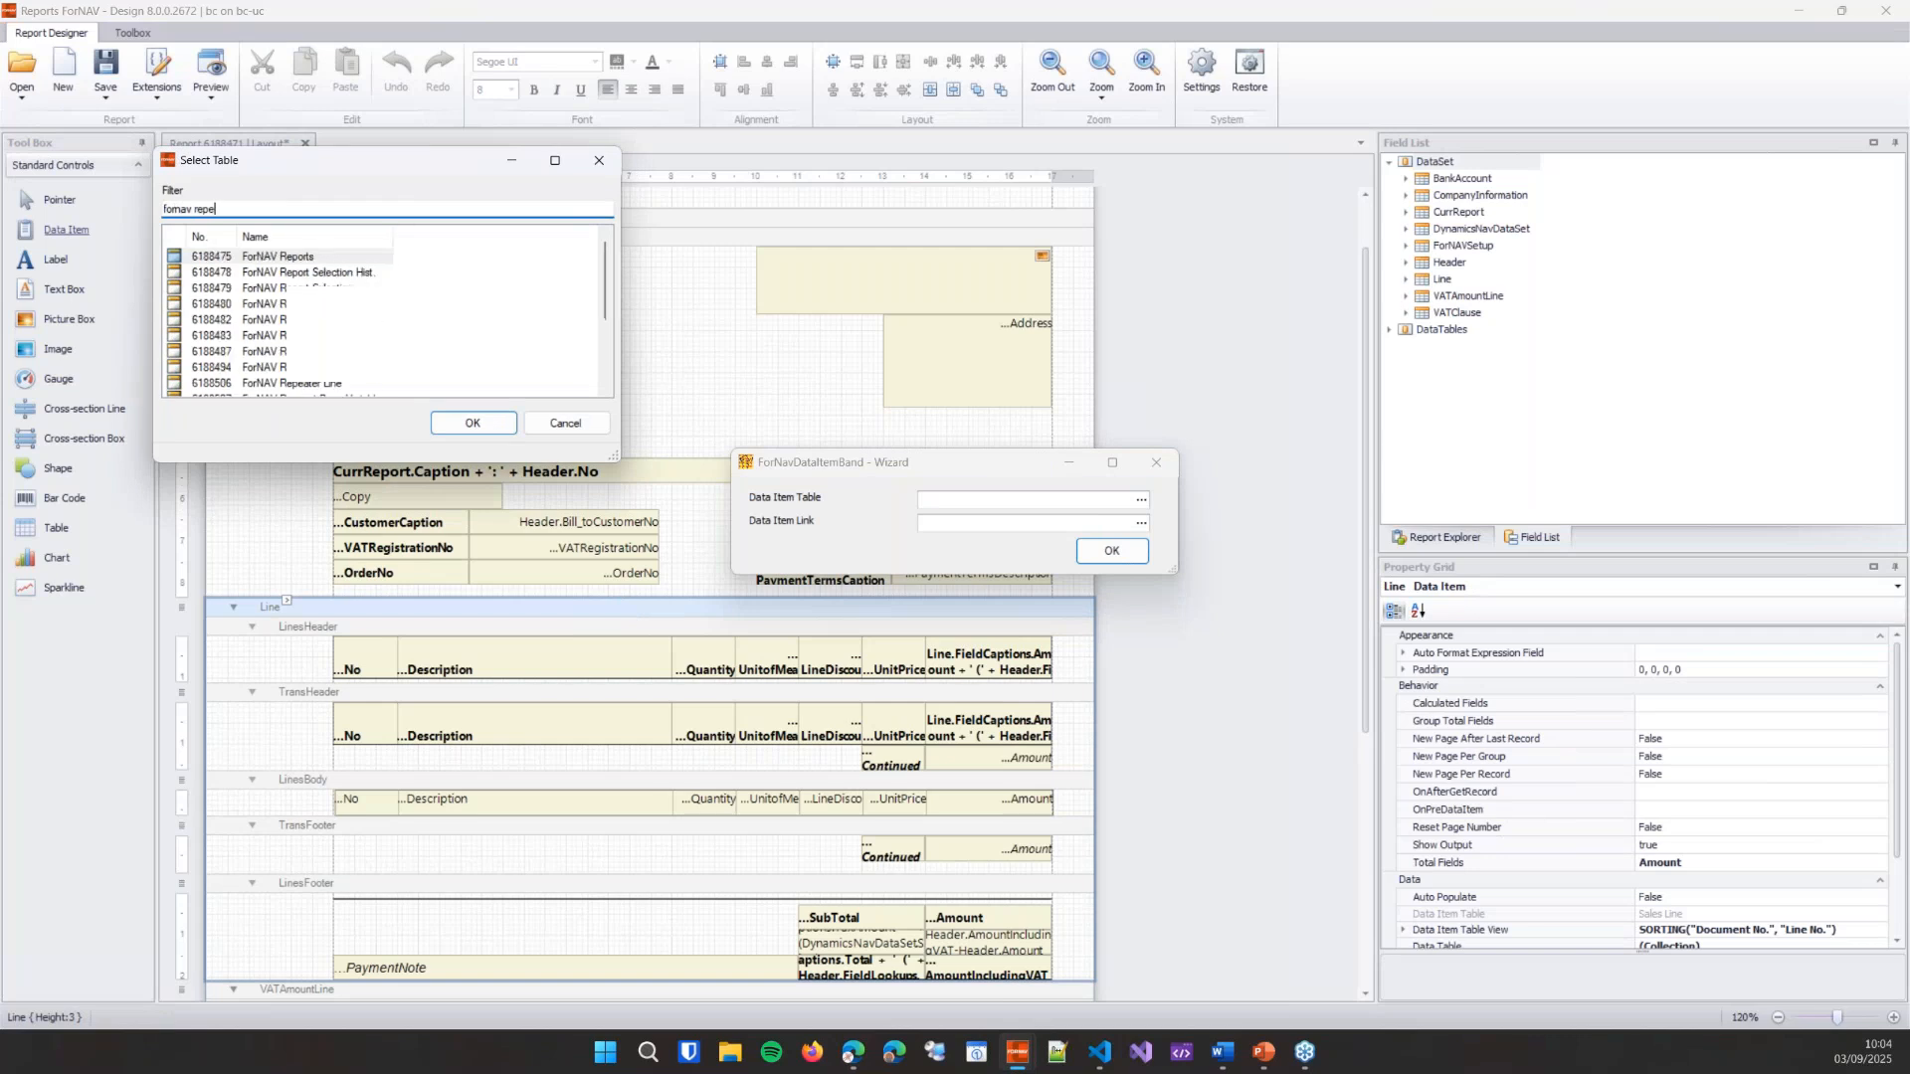
click(317, 259)
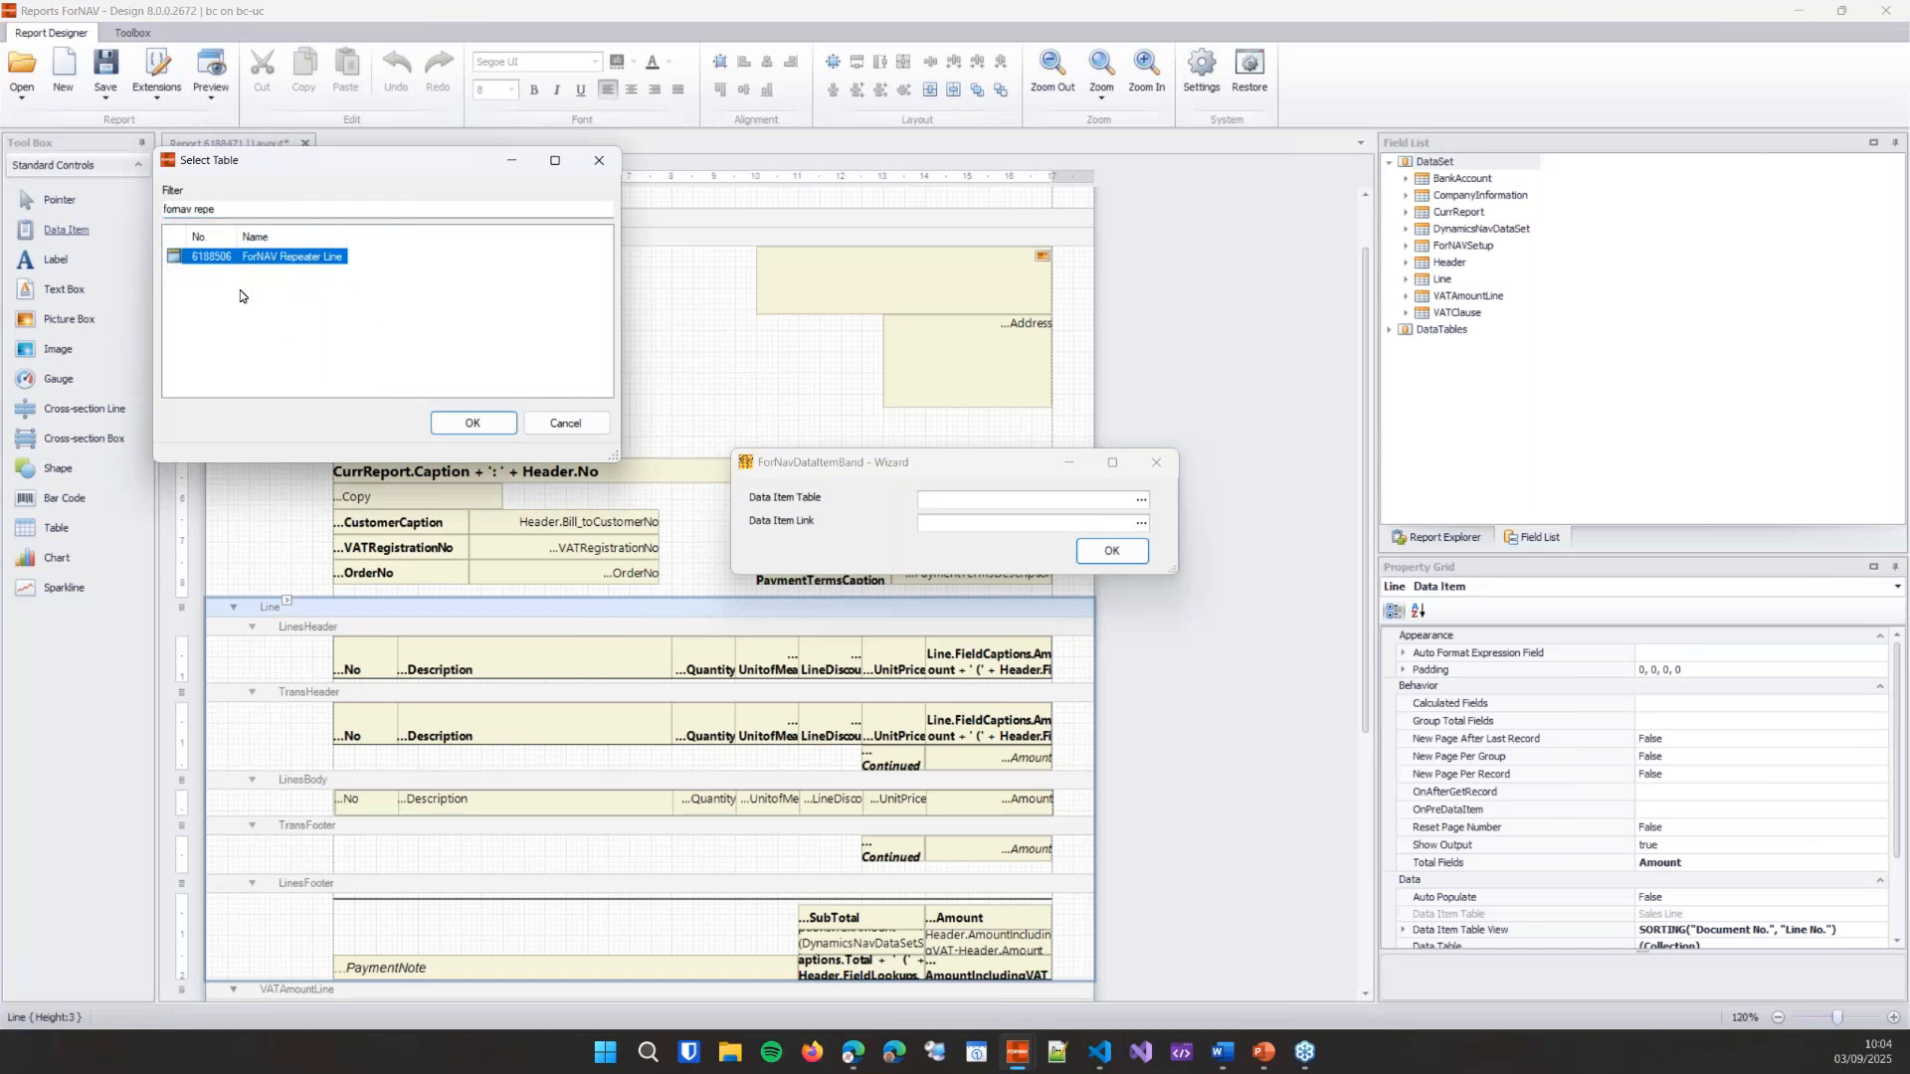
click(468, 422)
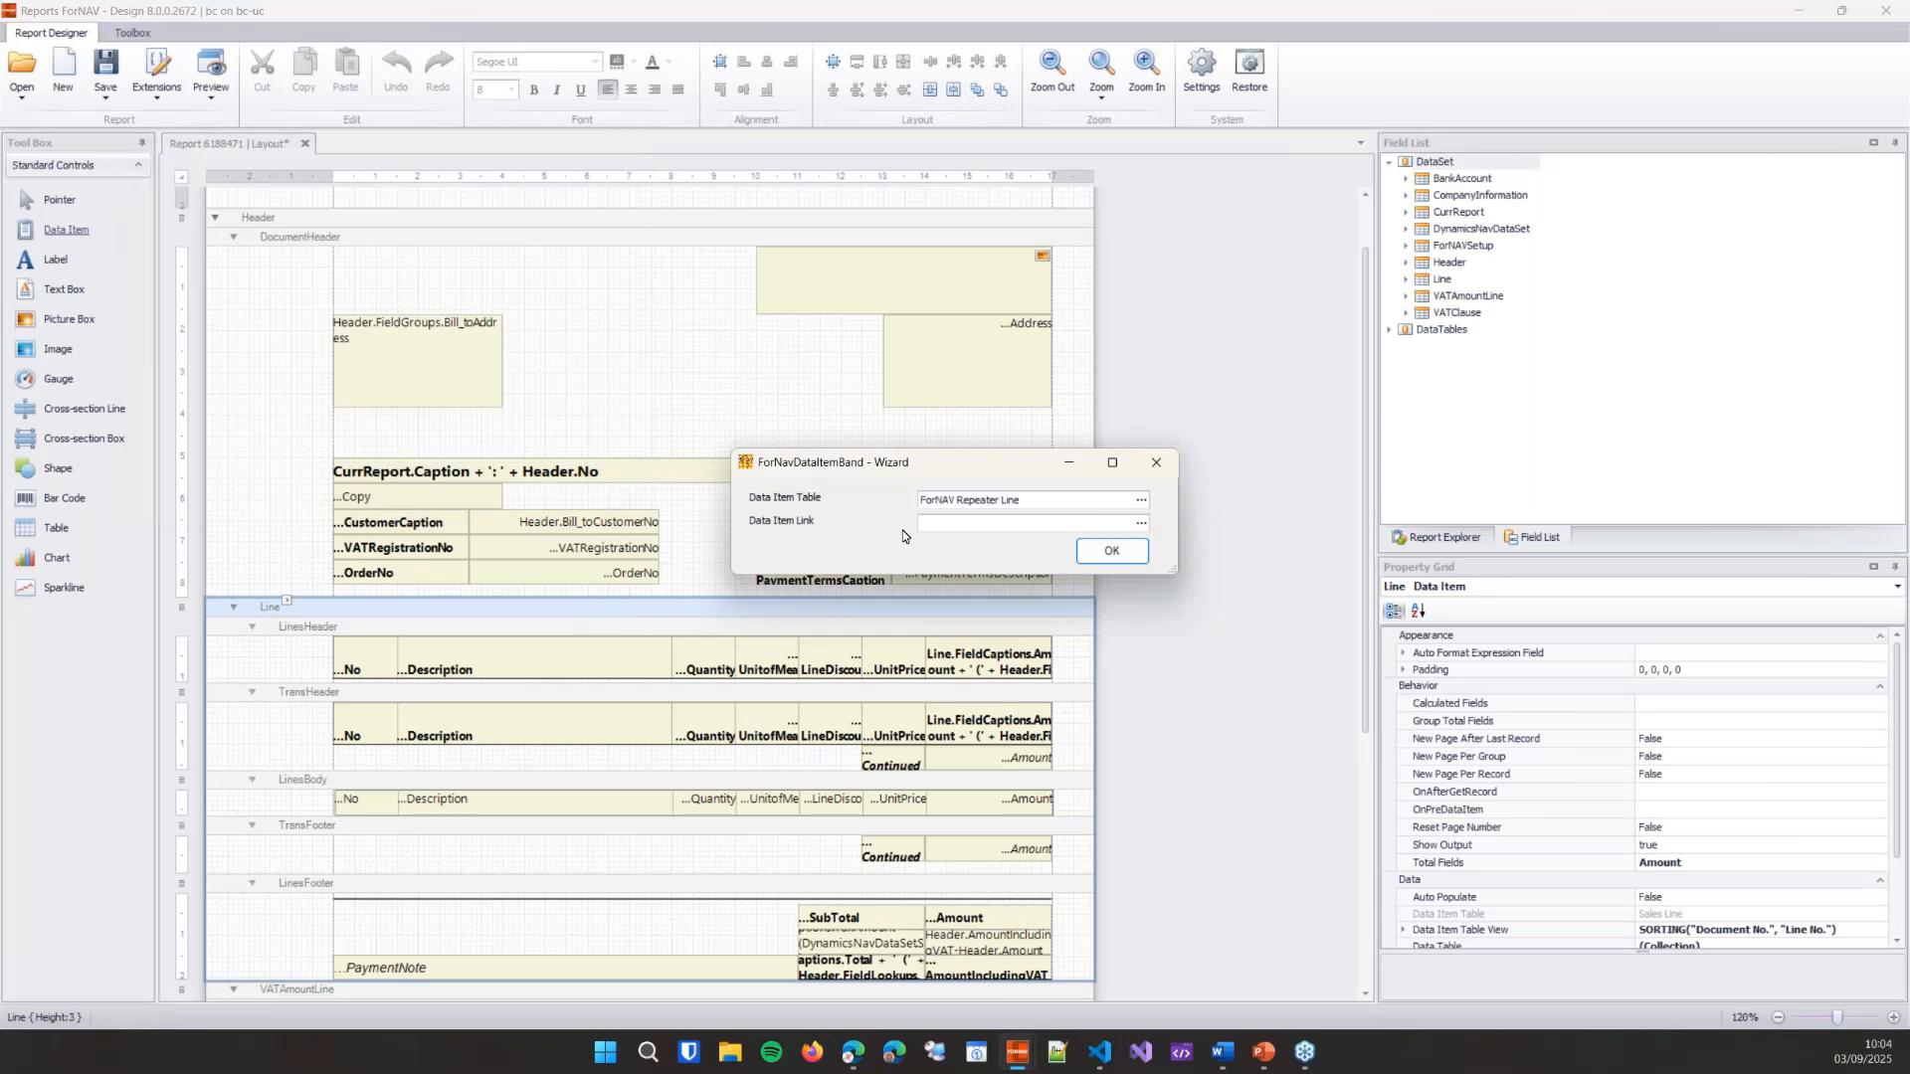
- Link the new data item's Total Quantity field to the sales line's Quantity field and finish the data item wizard
click(1141, 524)
click(417, 230)
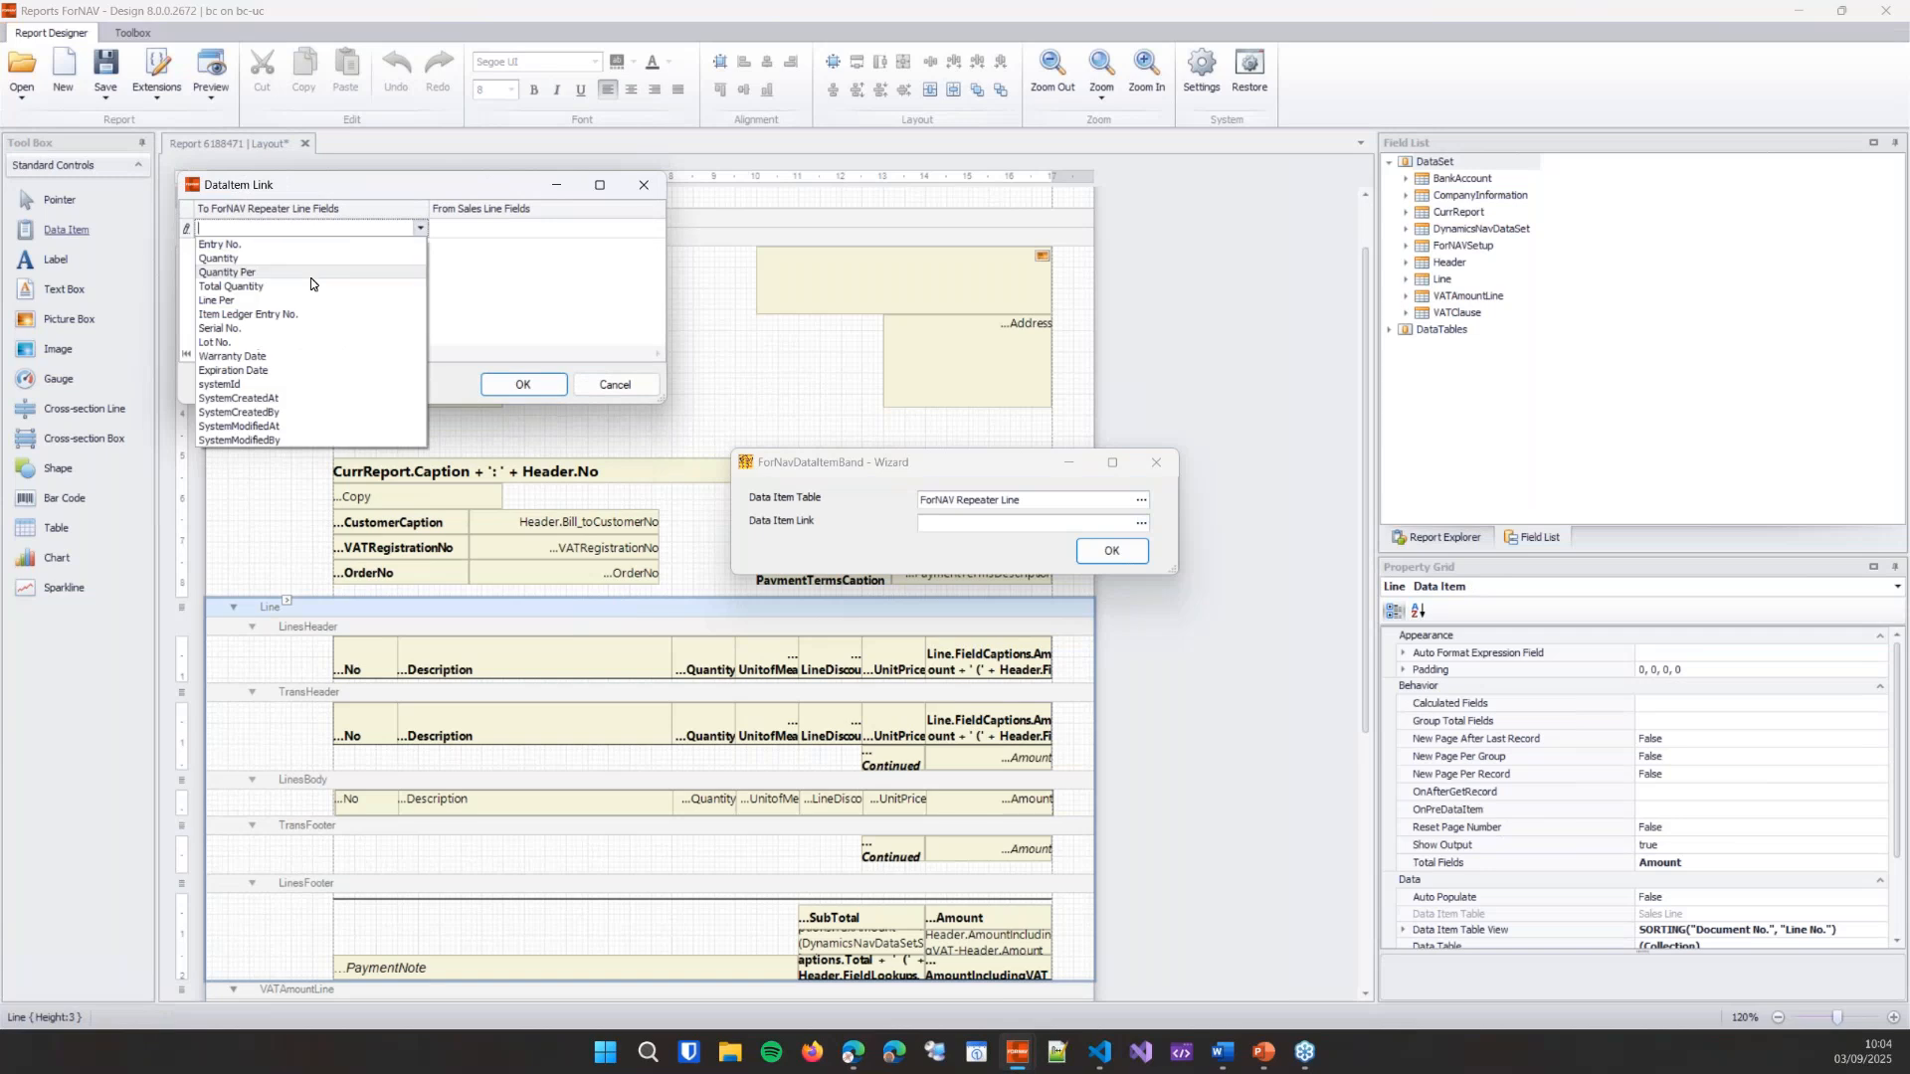
click(311, 286)
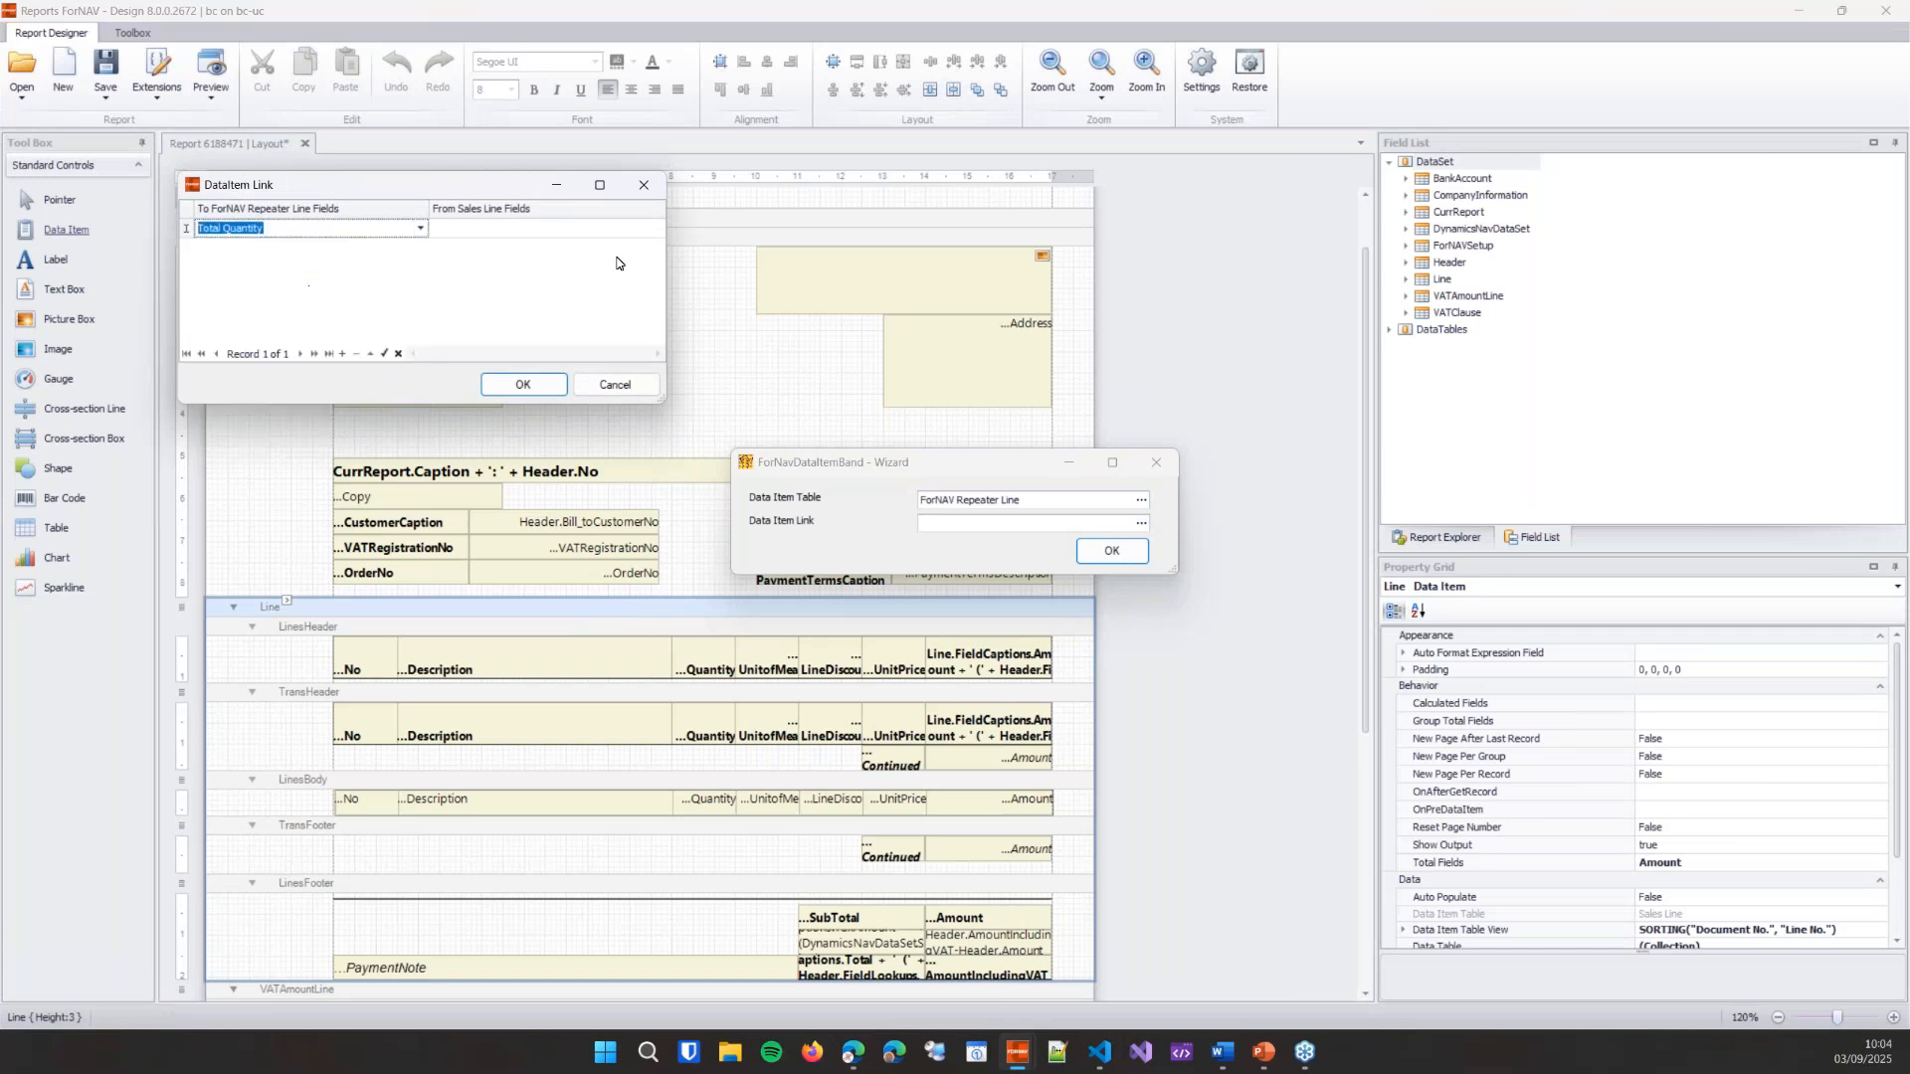
click(554, 226)
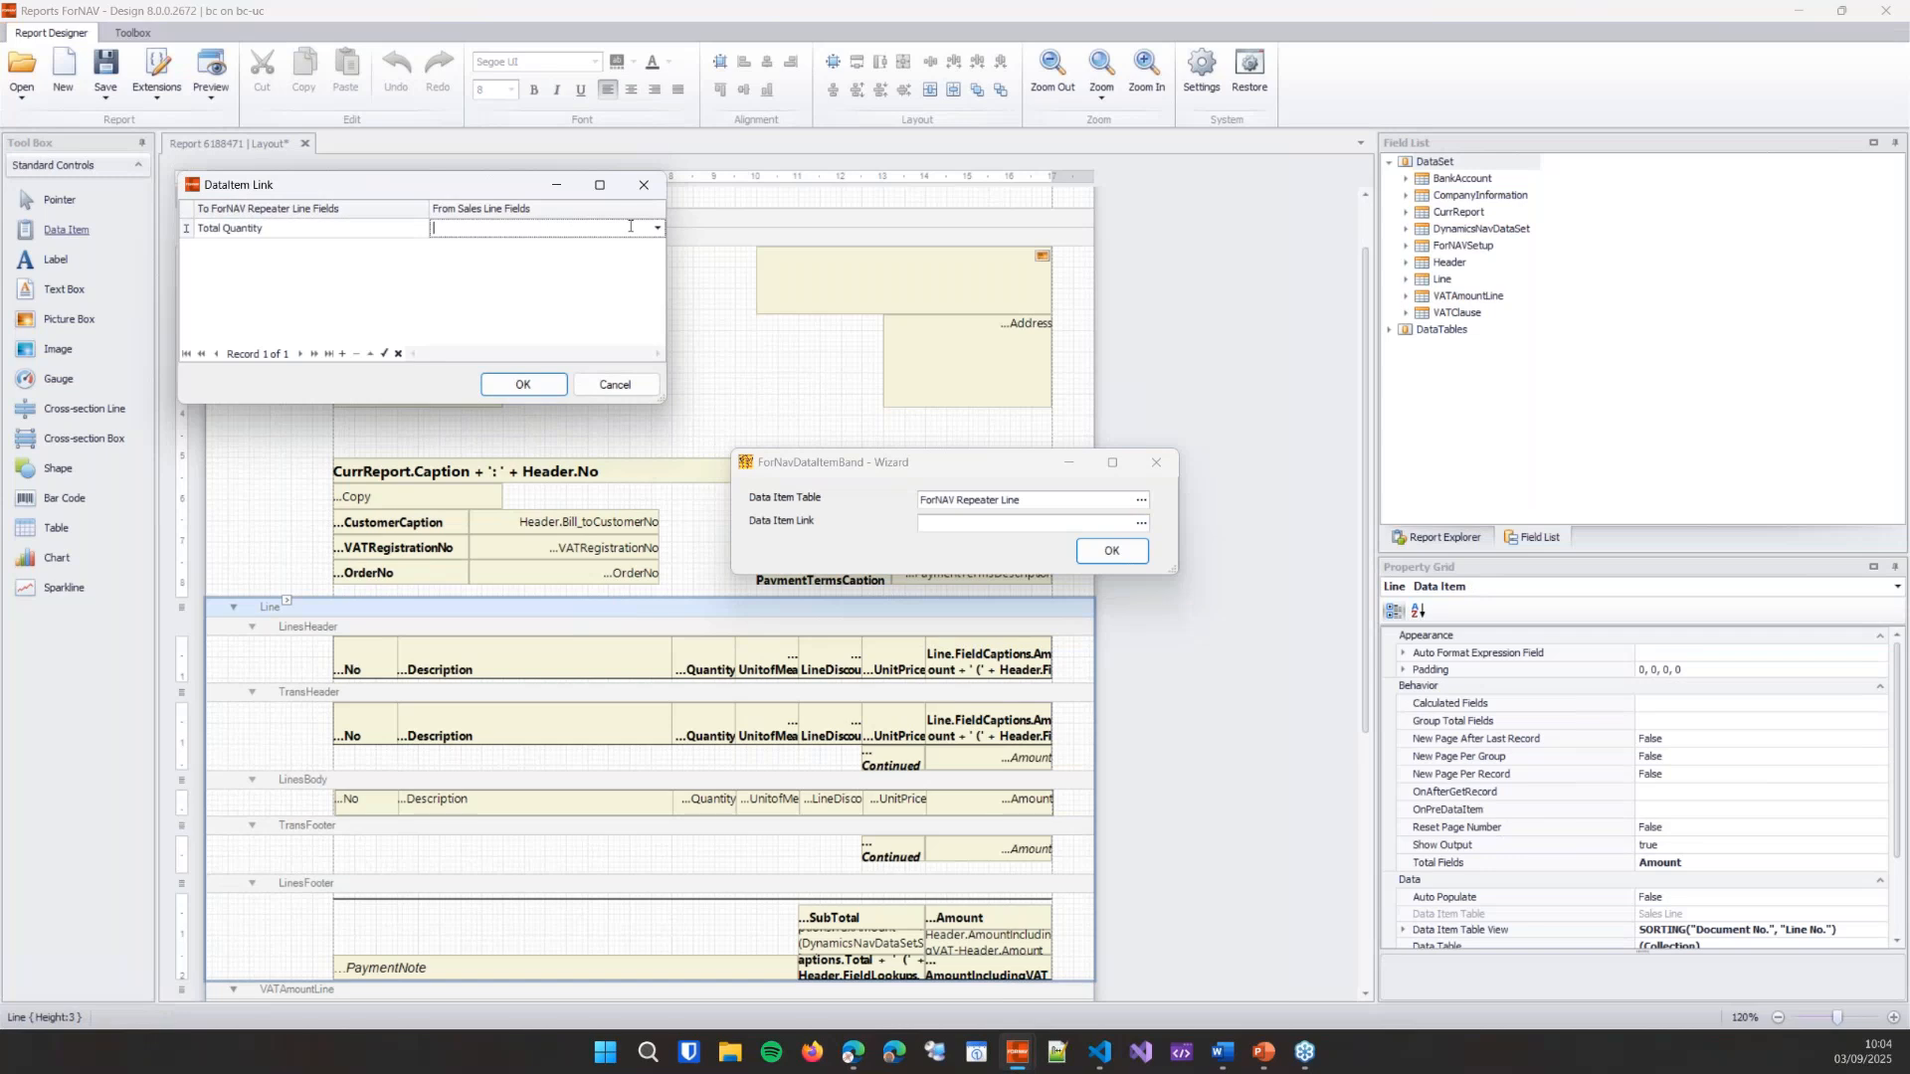
text(Quantity)
key(Return)
click(522, 386)
click(1130, 552)
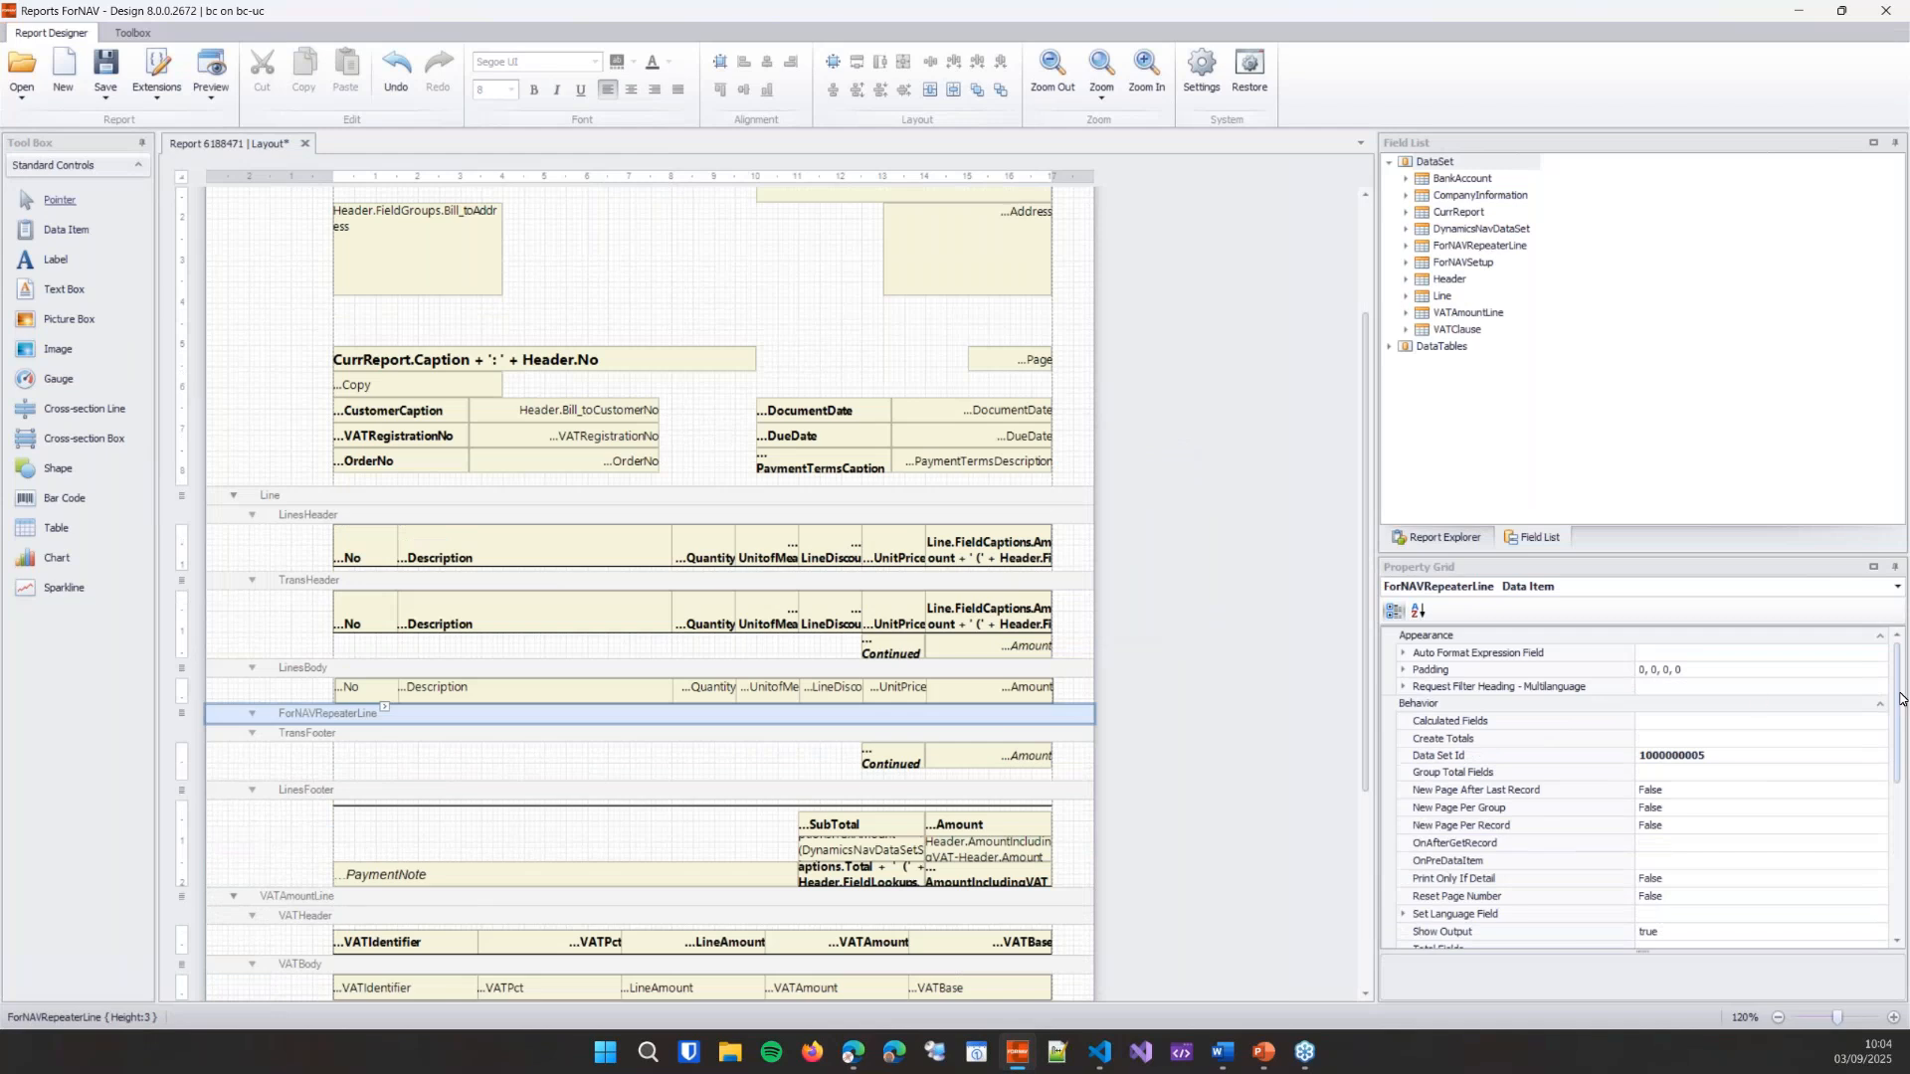
- Set both Temporary and Auto Populate to True for the ForNAVRepeaterLine data item
scroll(1900, 696, down, 6)
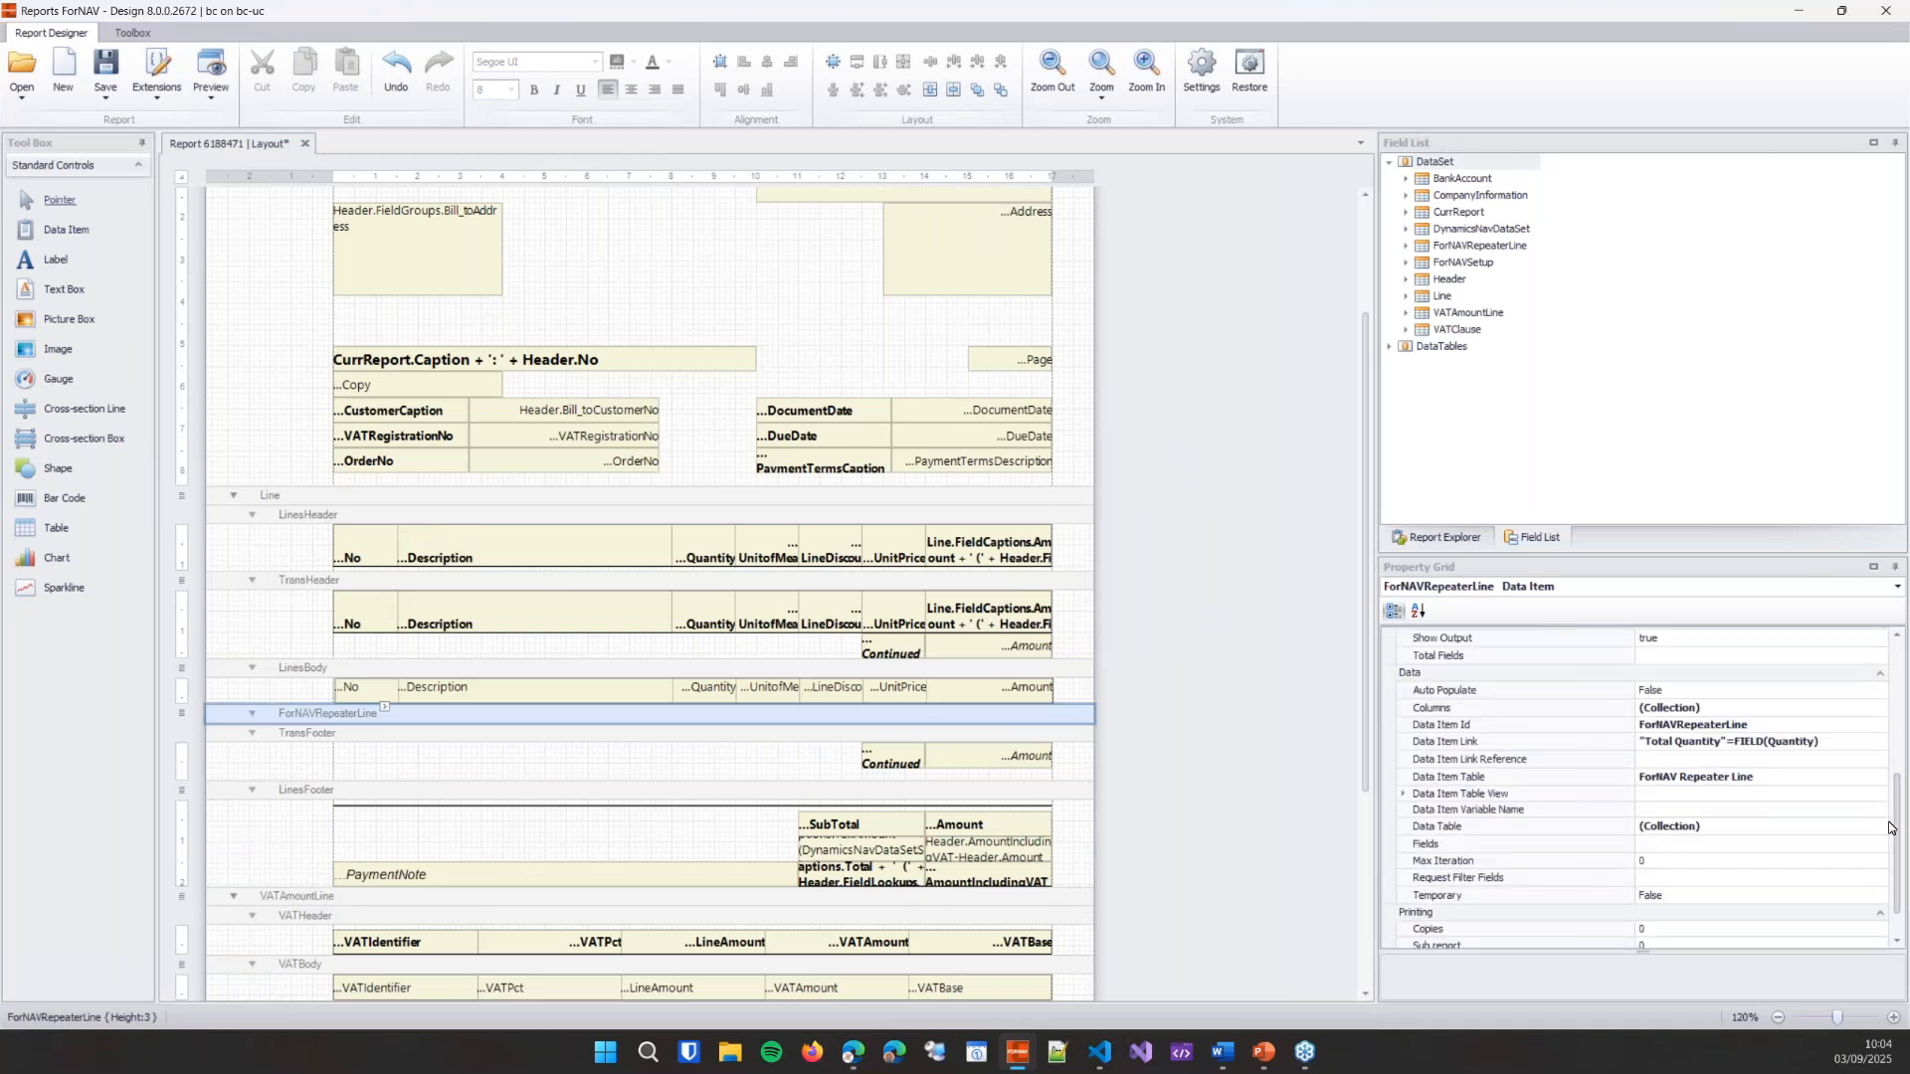
click(1484, 888)
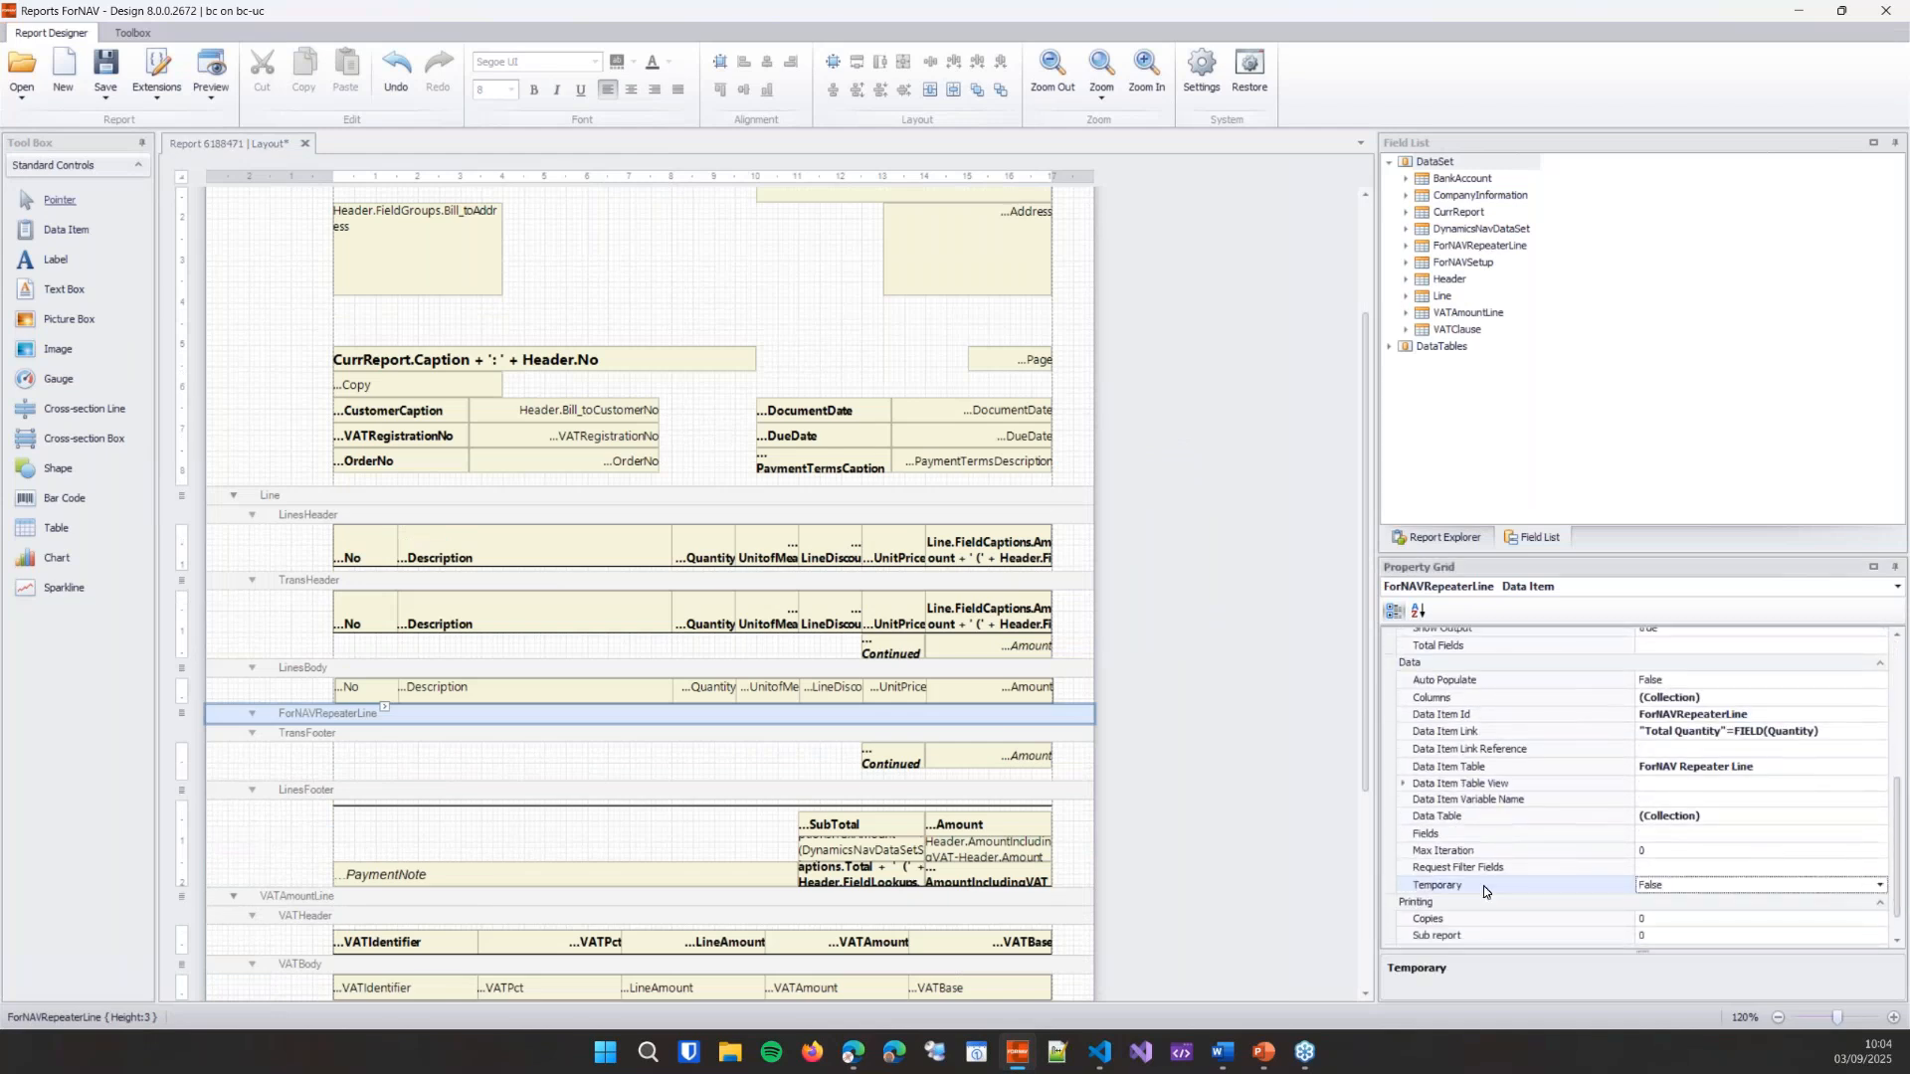
double_click(1469, 888)
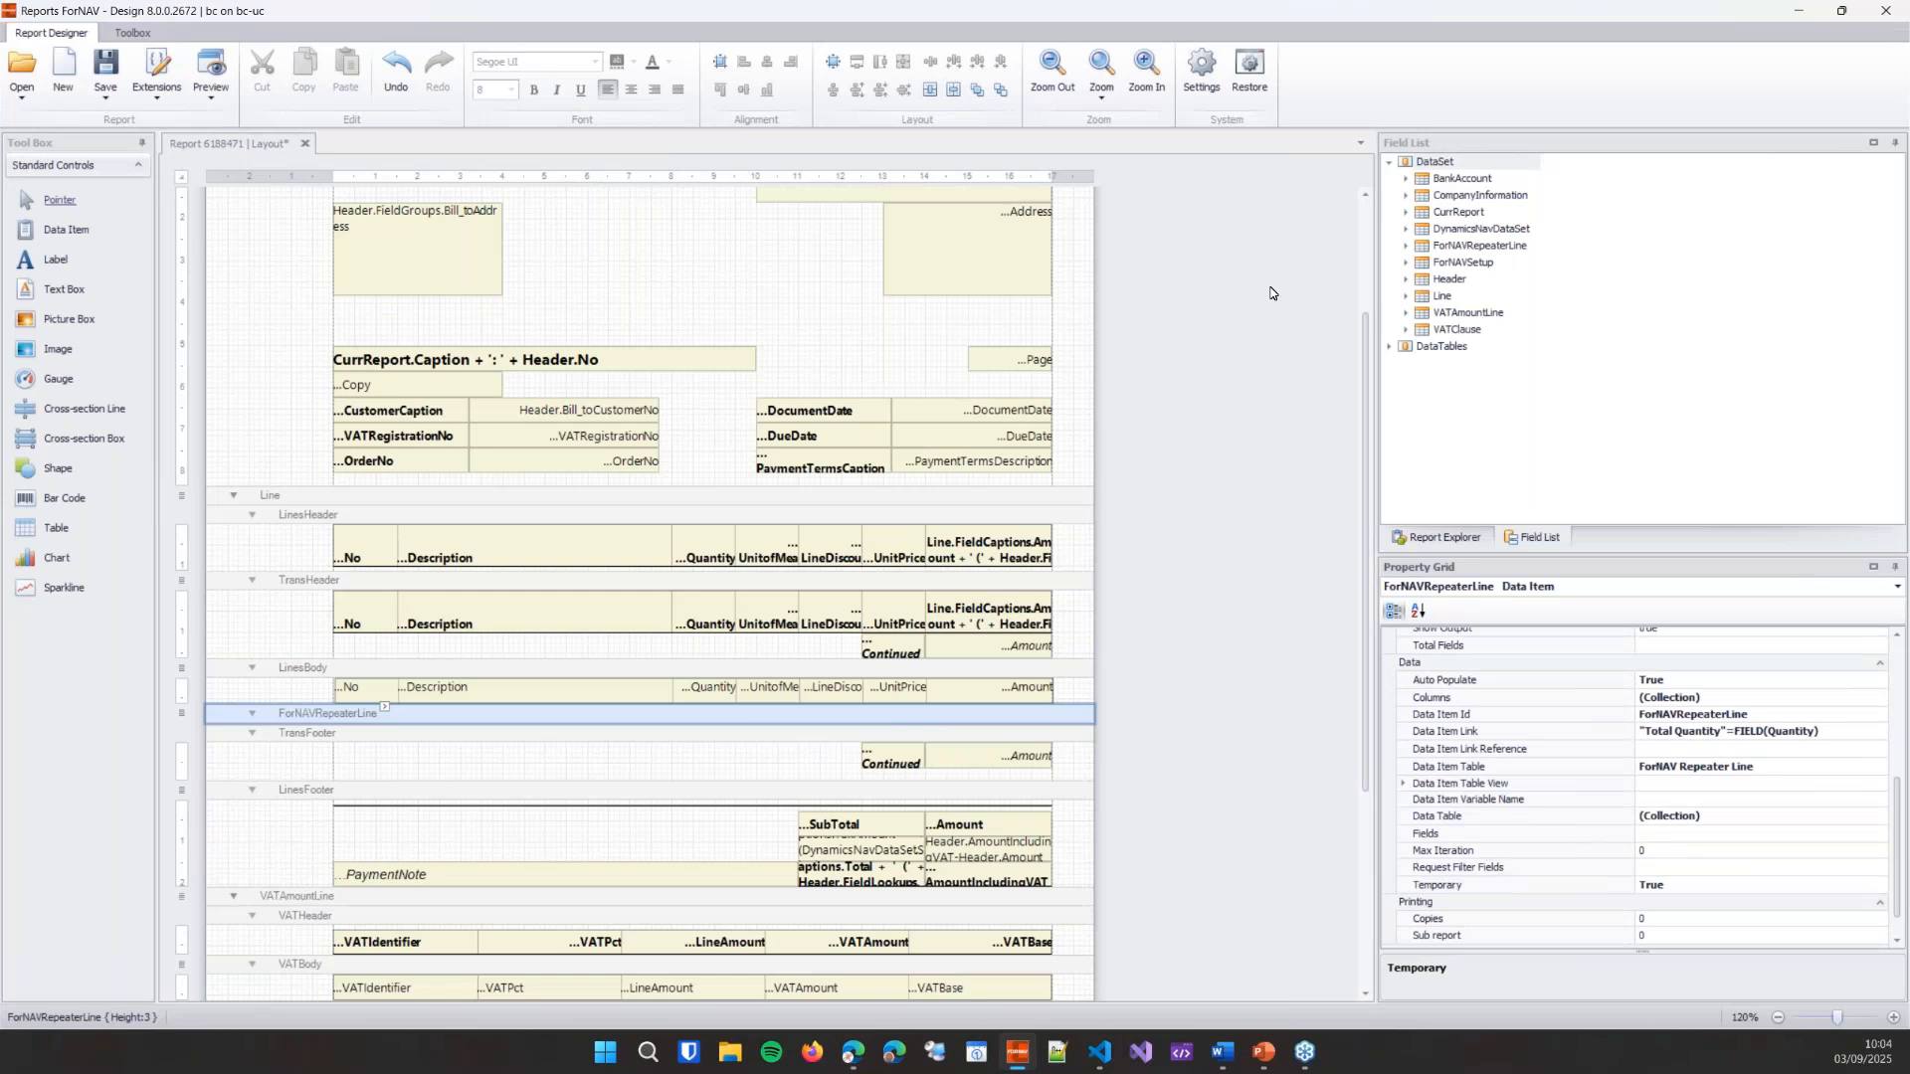
- Add the EntryNo, LinePer, LotNo, Quantity, QuantityPer and TotalQuantity fields to the ForNAVRepeaterLine data item
click(1406, 246)
click(1474, 334)
ctrl+click(1473, 384)
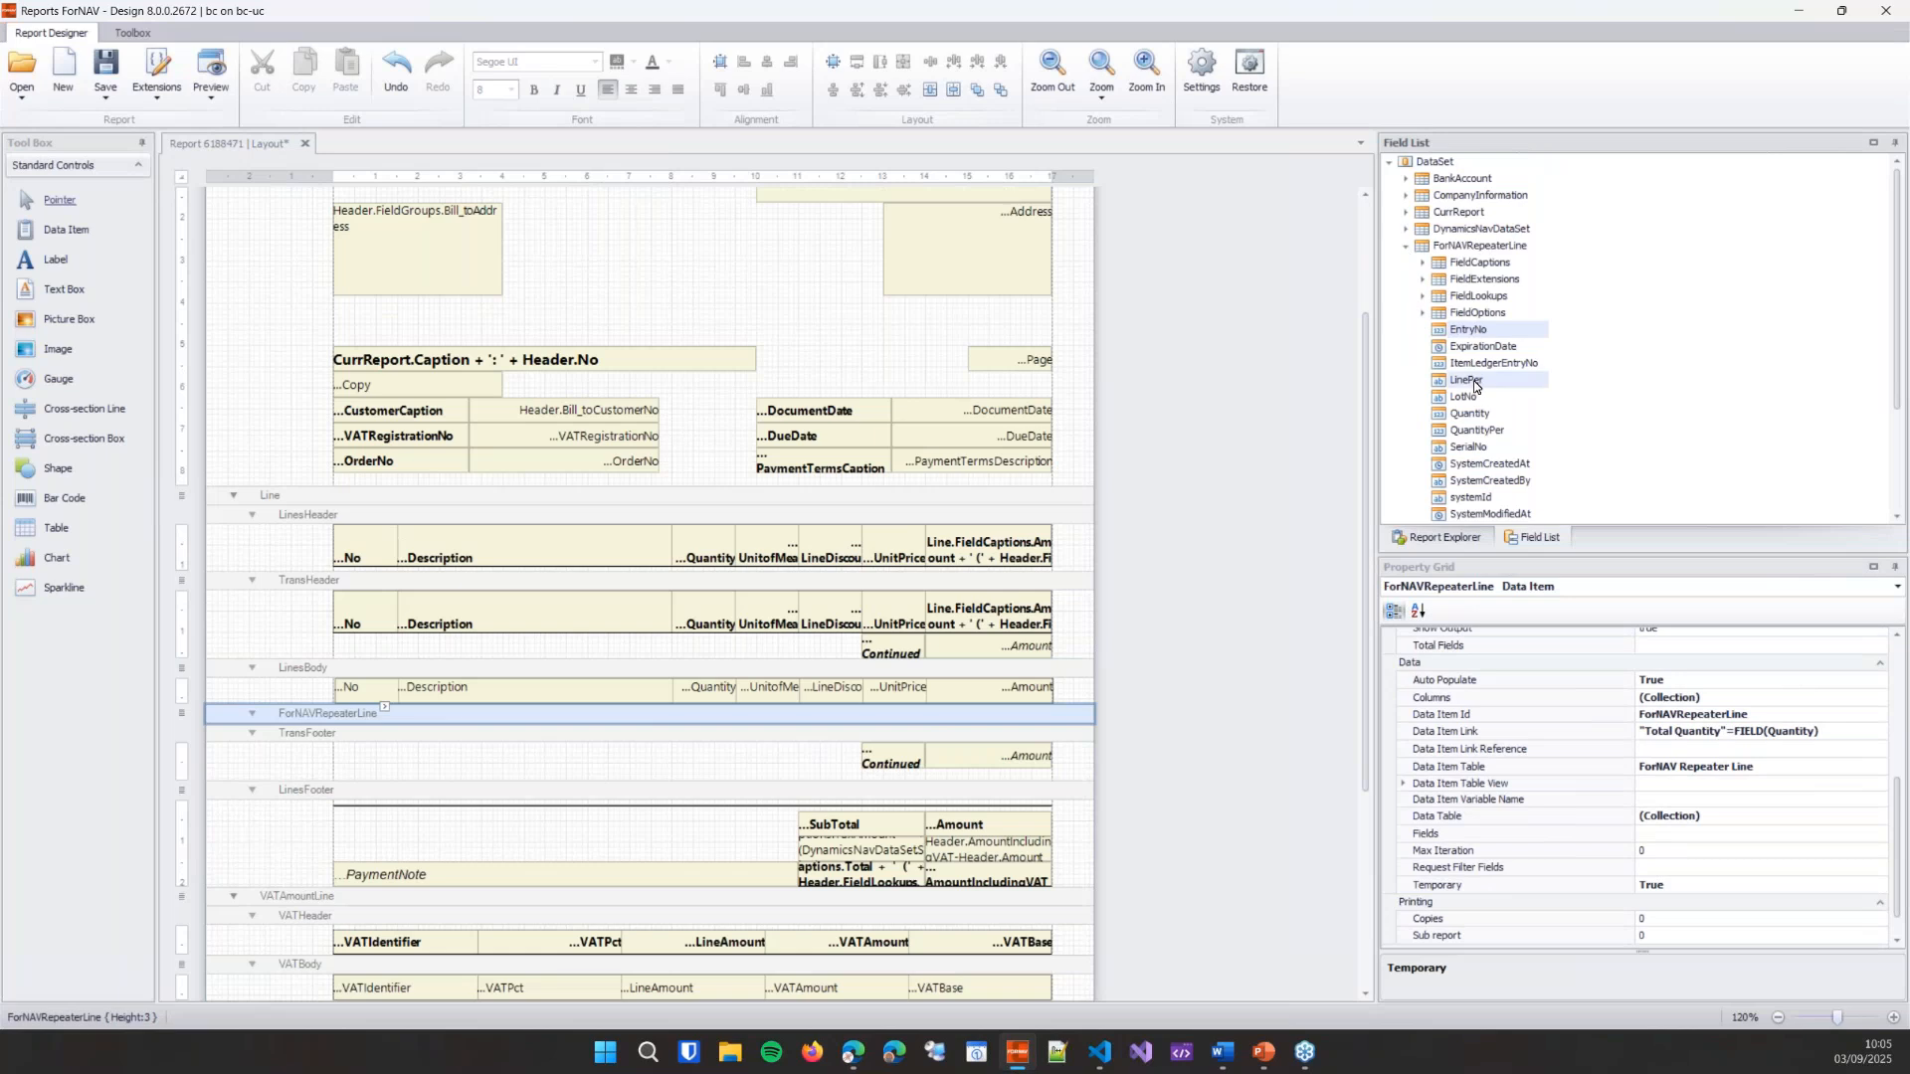
ctrl+click(1479, 416)
ctrl+click(1486, 433)
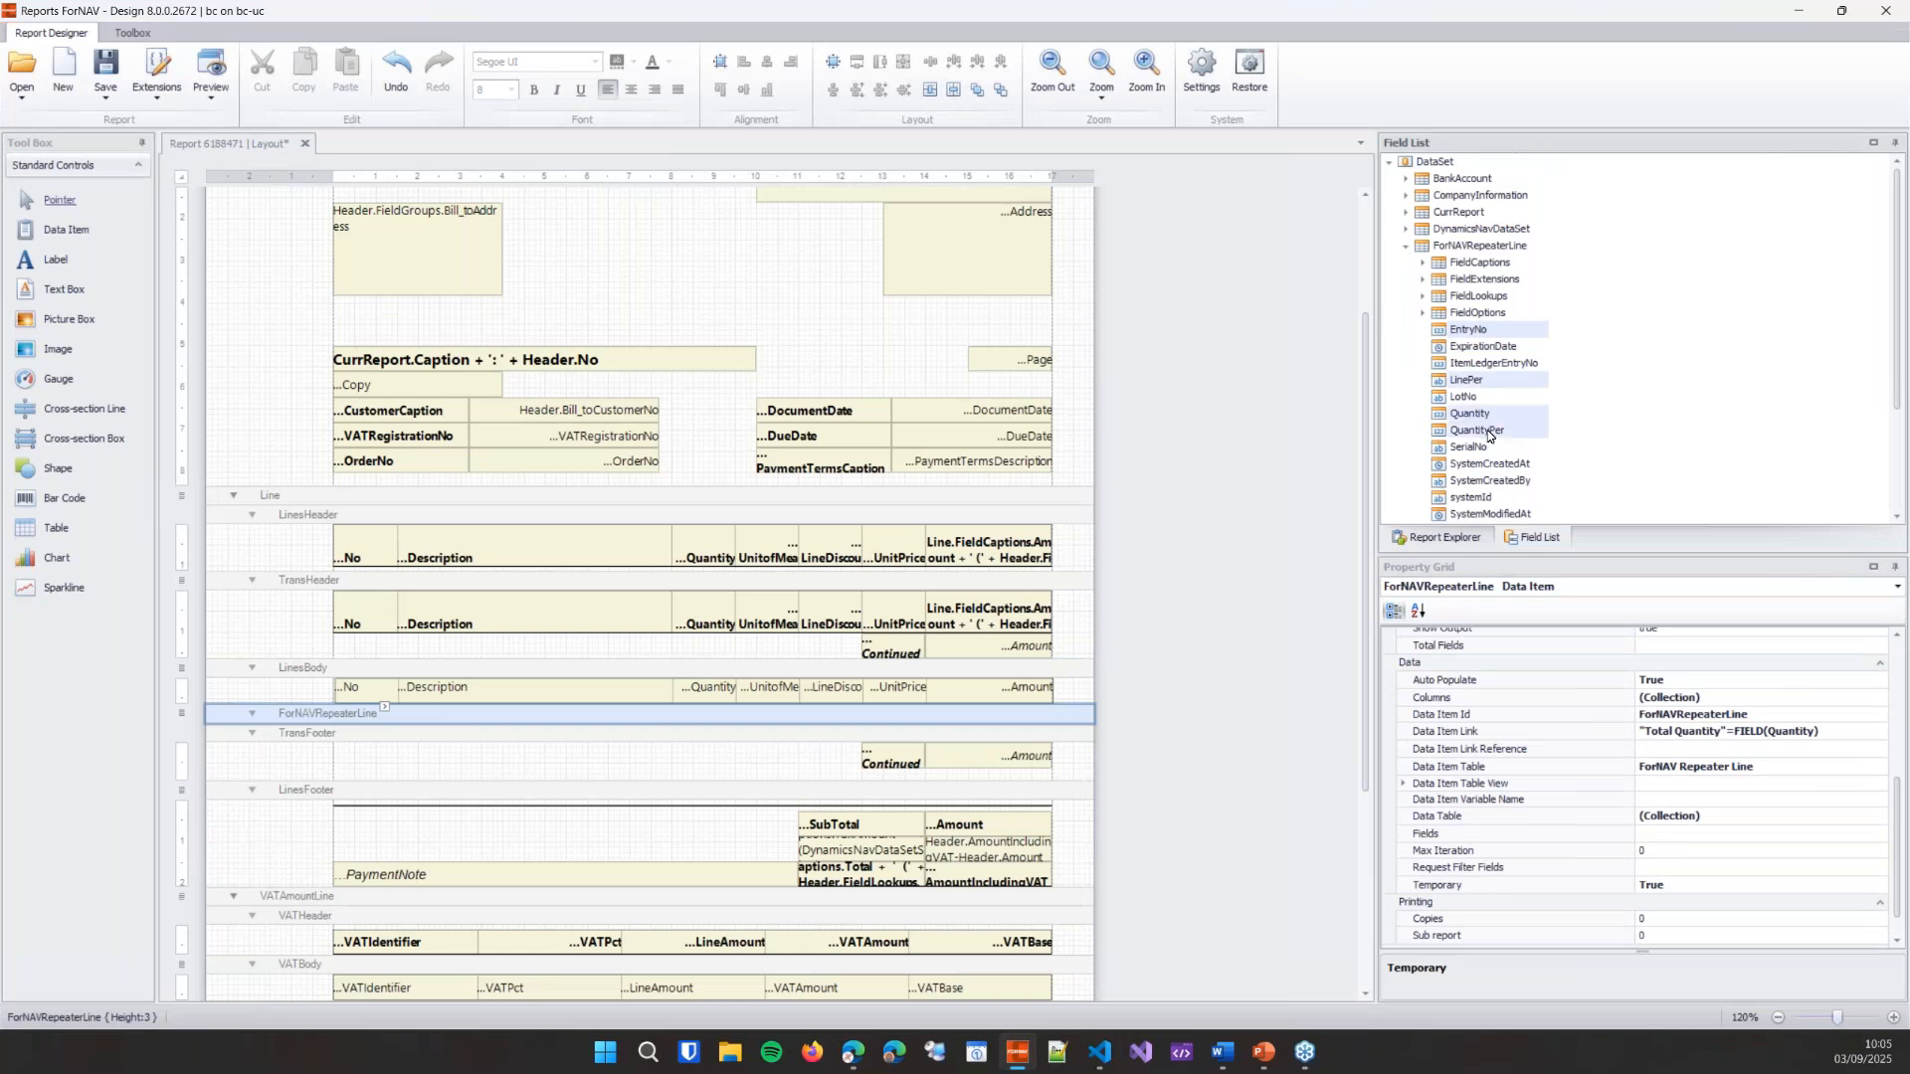
scroll(1531, 486, down, 1)
ctrl+click(1502, 501)
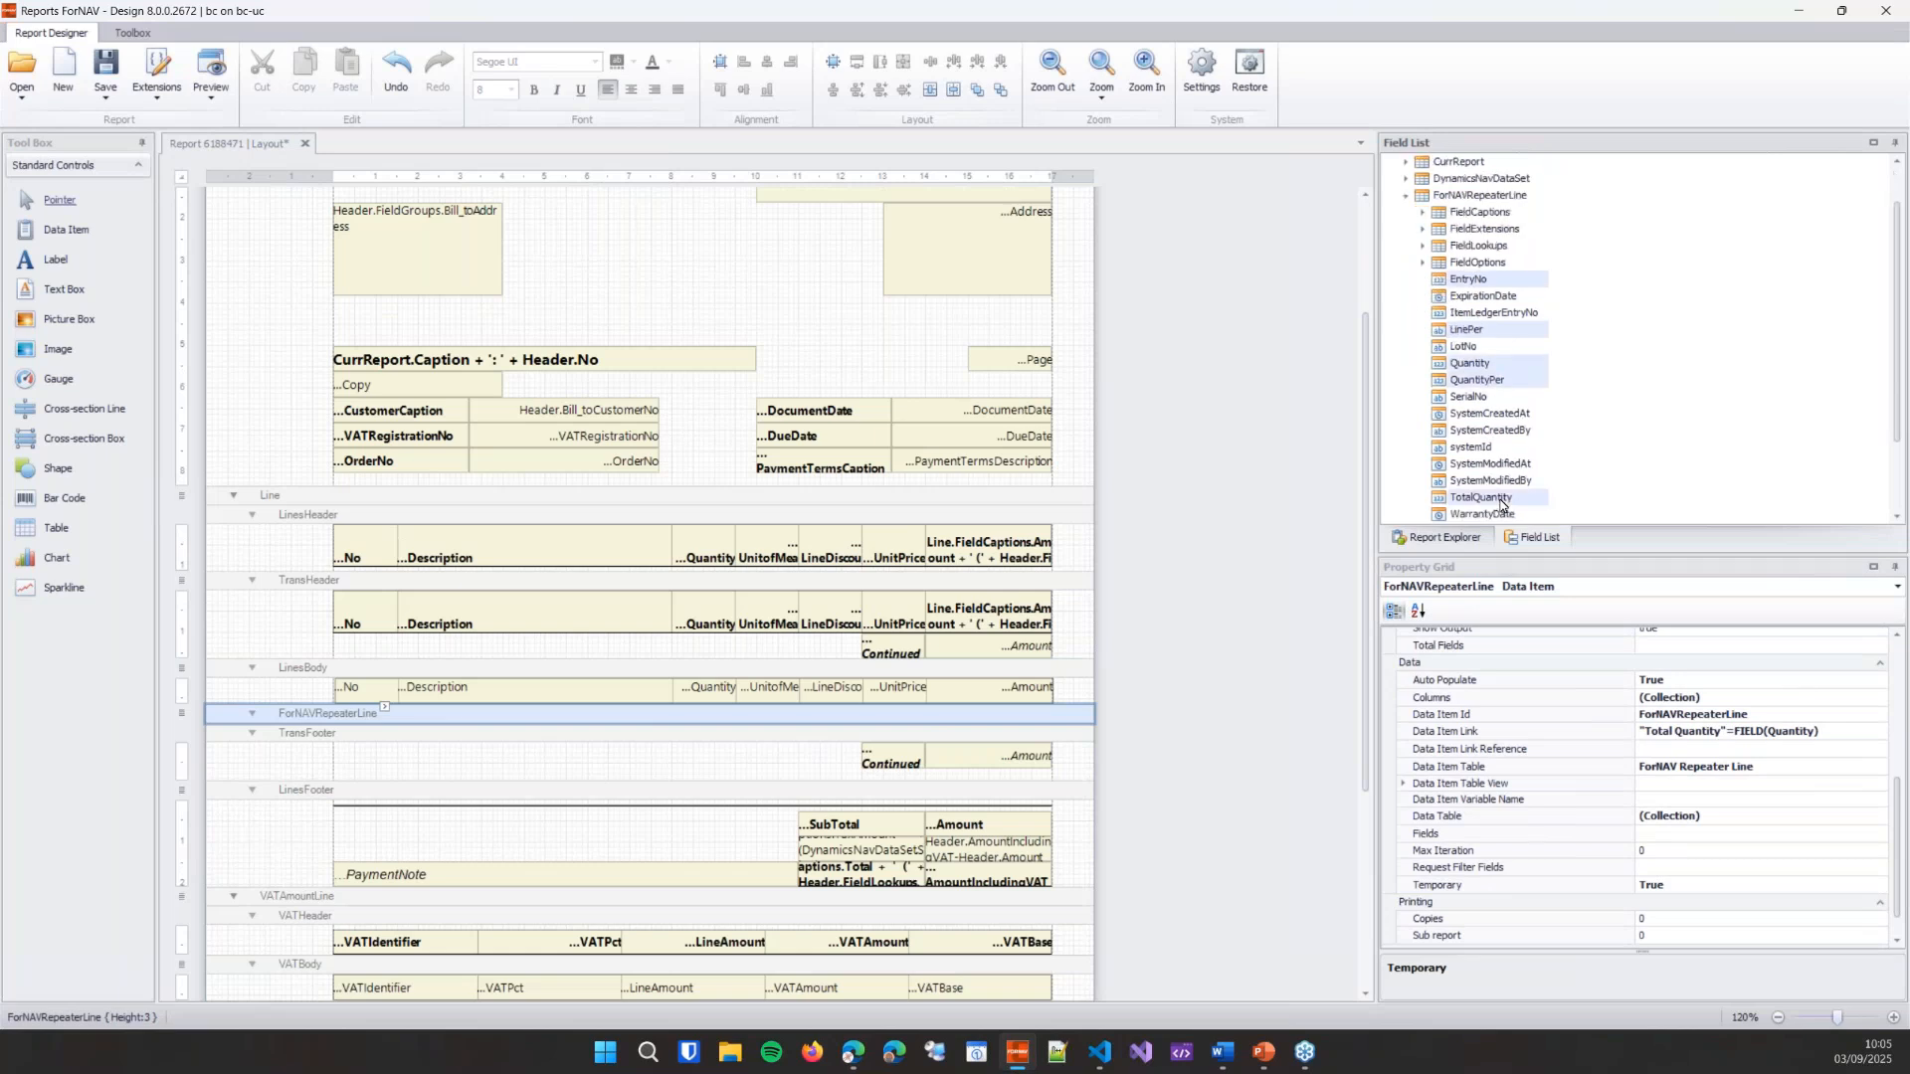
ctrl+click(1476, 349)
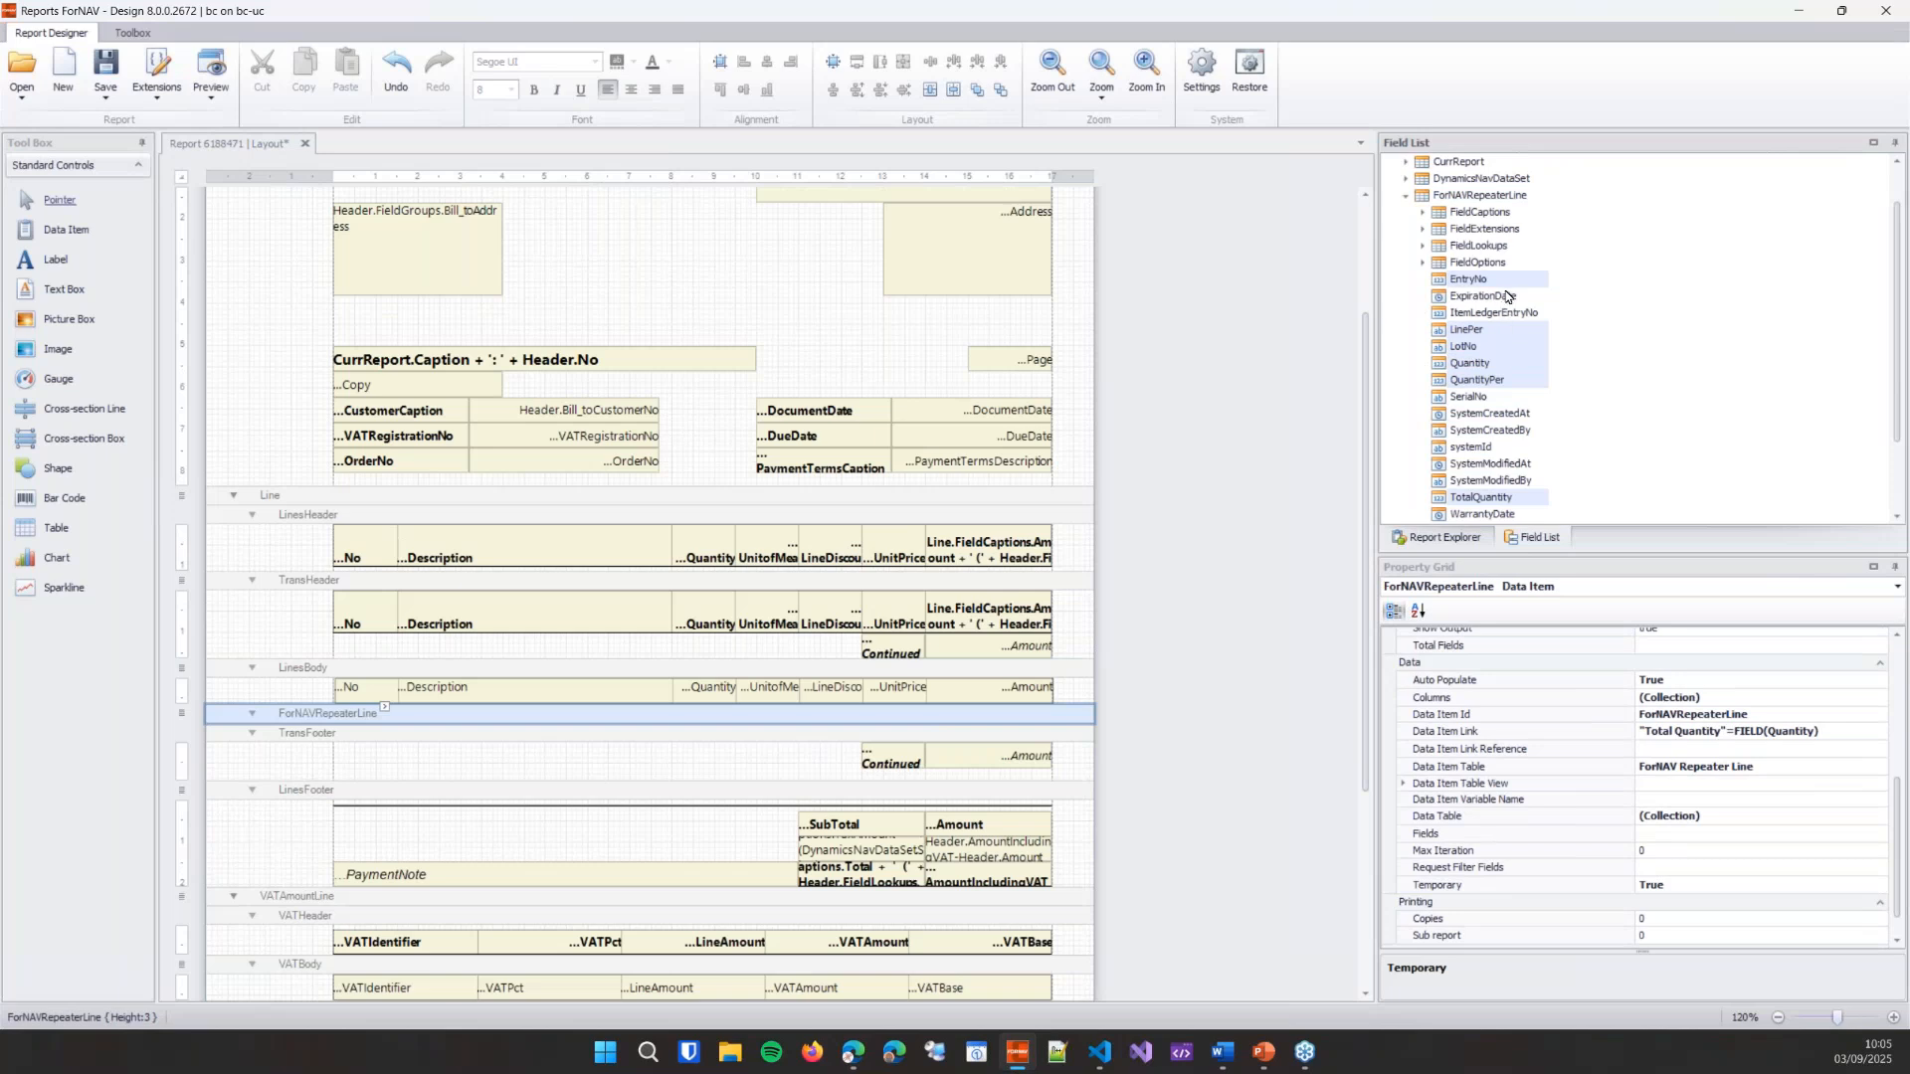
drag(1489, 285, 691, 723)
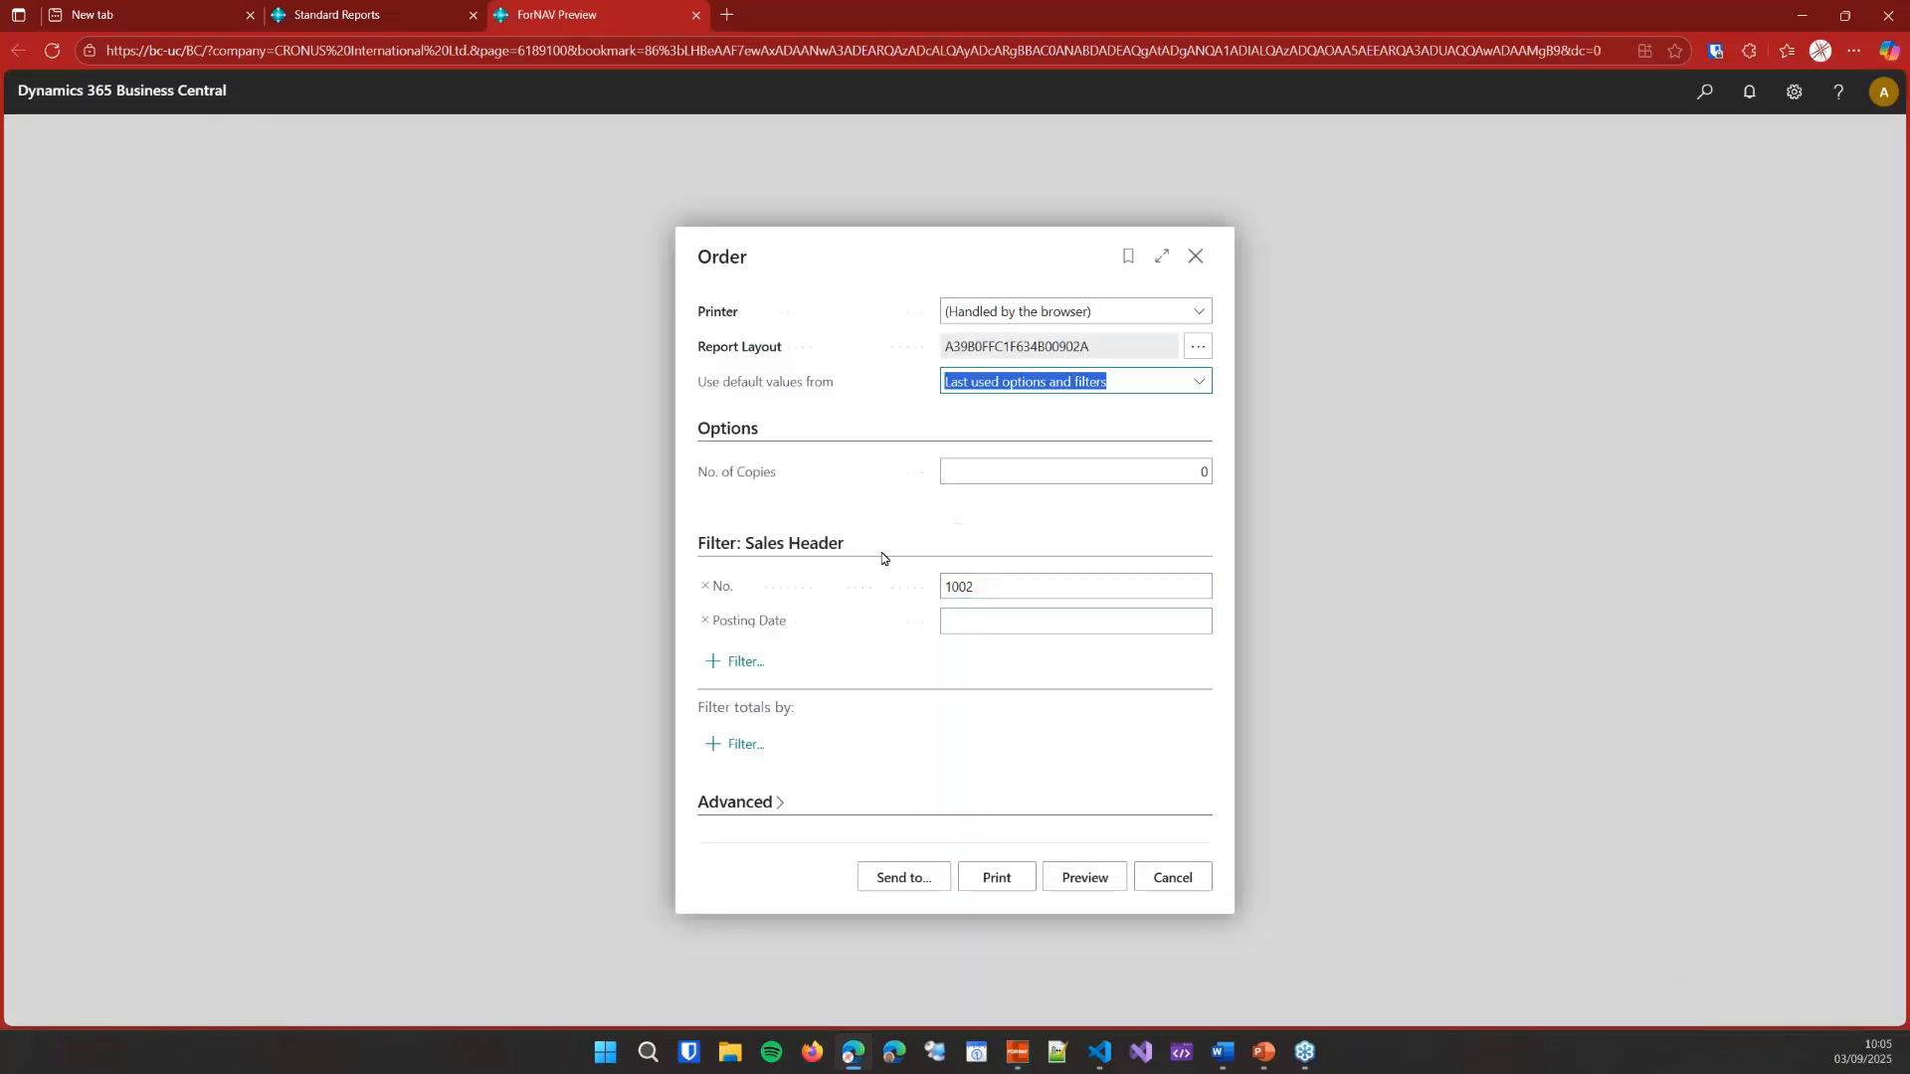
- Preview the sales order and examine the repeated lines and lot numbers under each item, then close the preview and its request page
click(1085, 878)
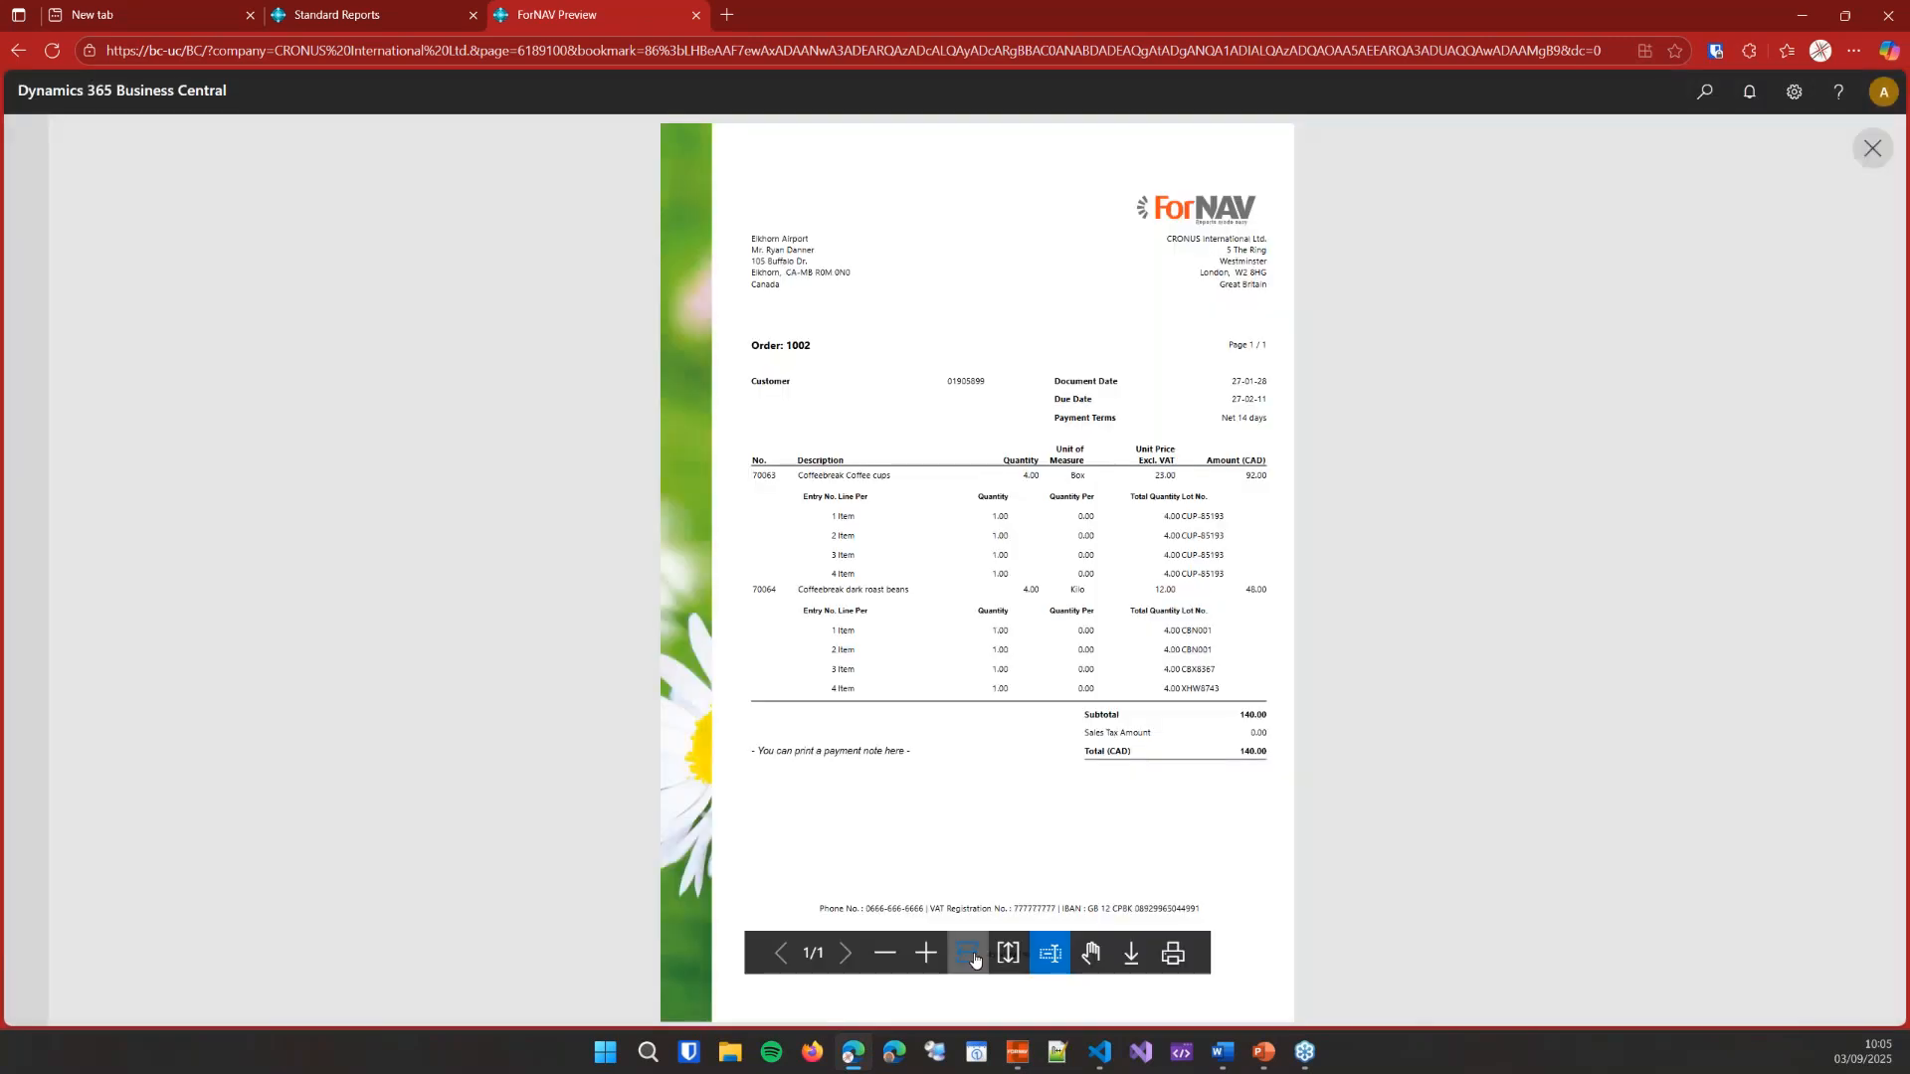
click(970, 958)
scroll(1140, 819, down, 7)
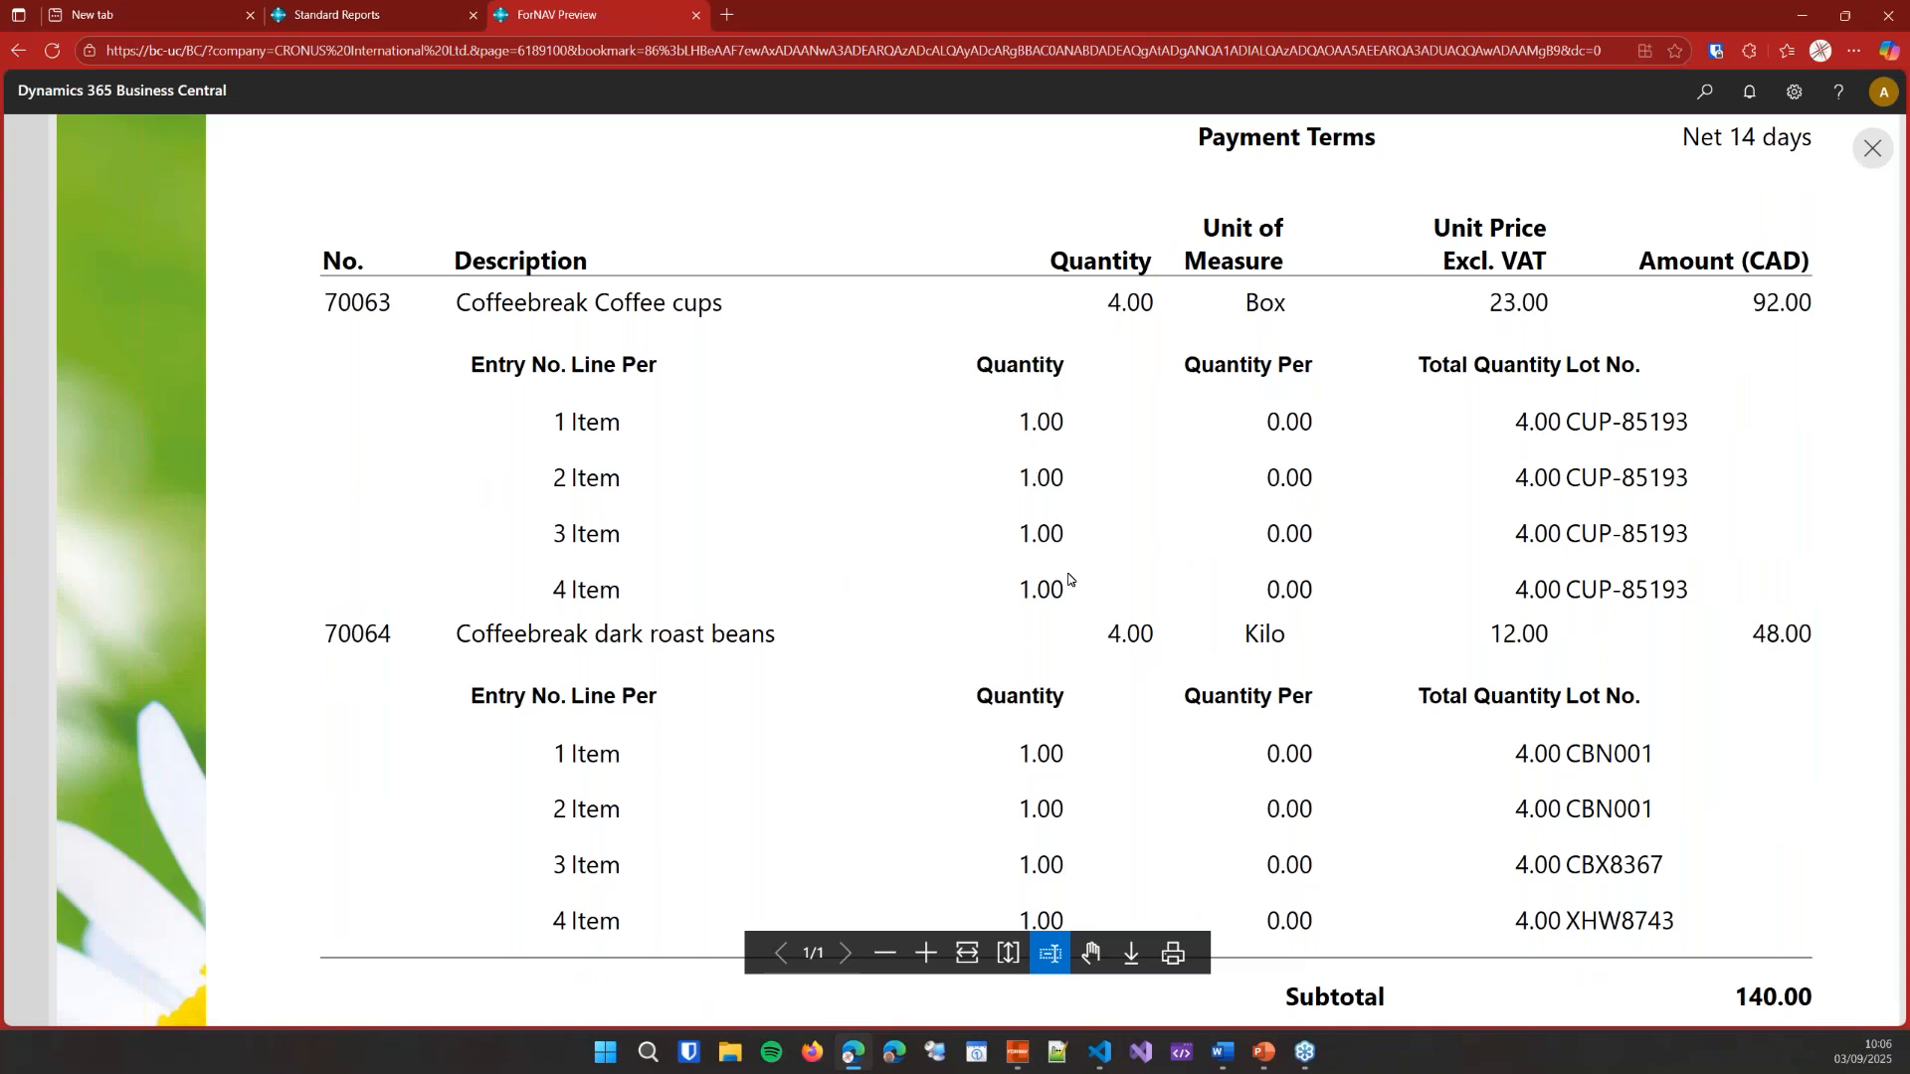
scroll(1062, 468, down, 1)
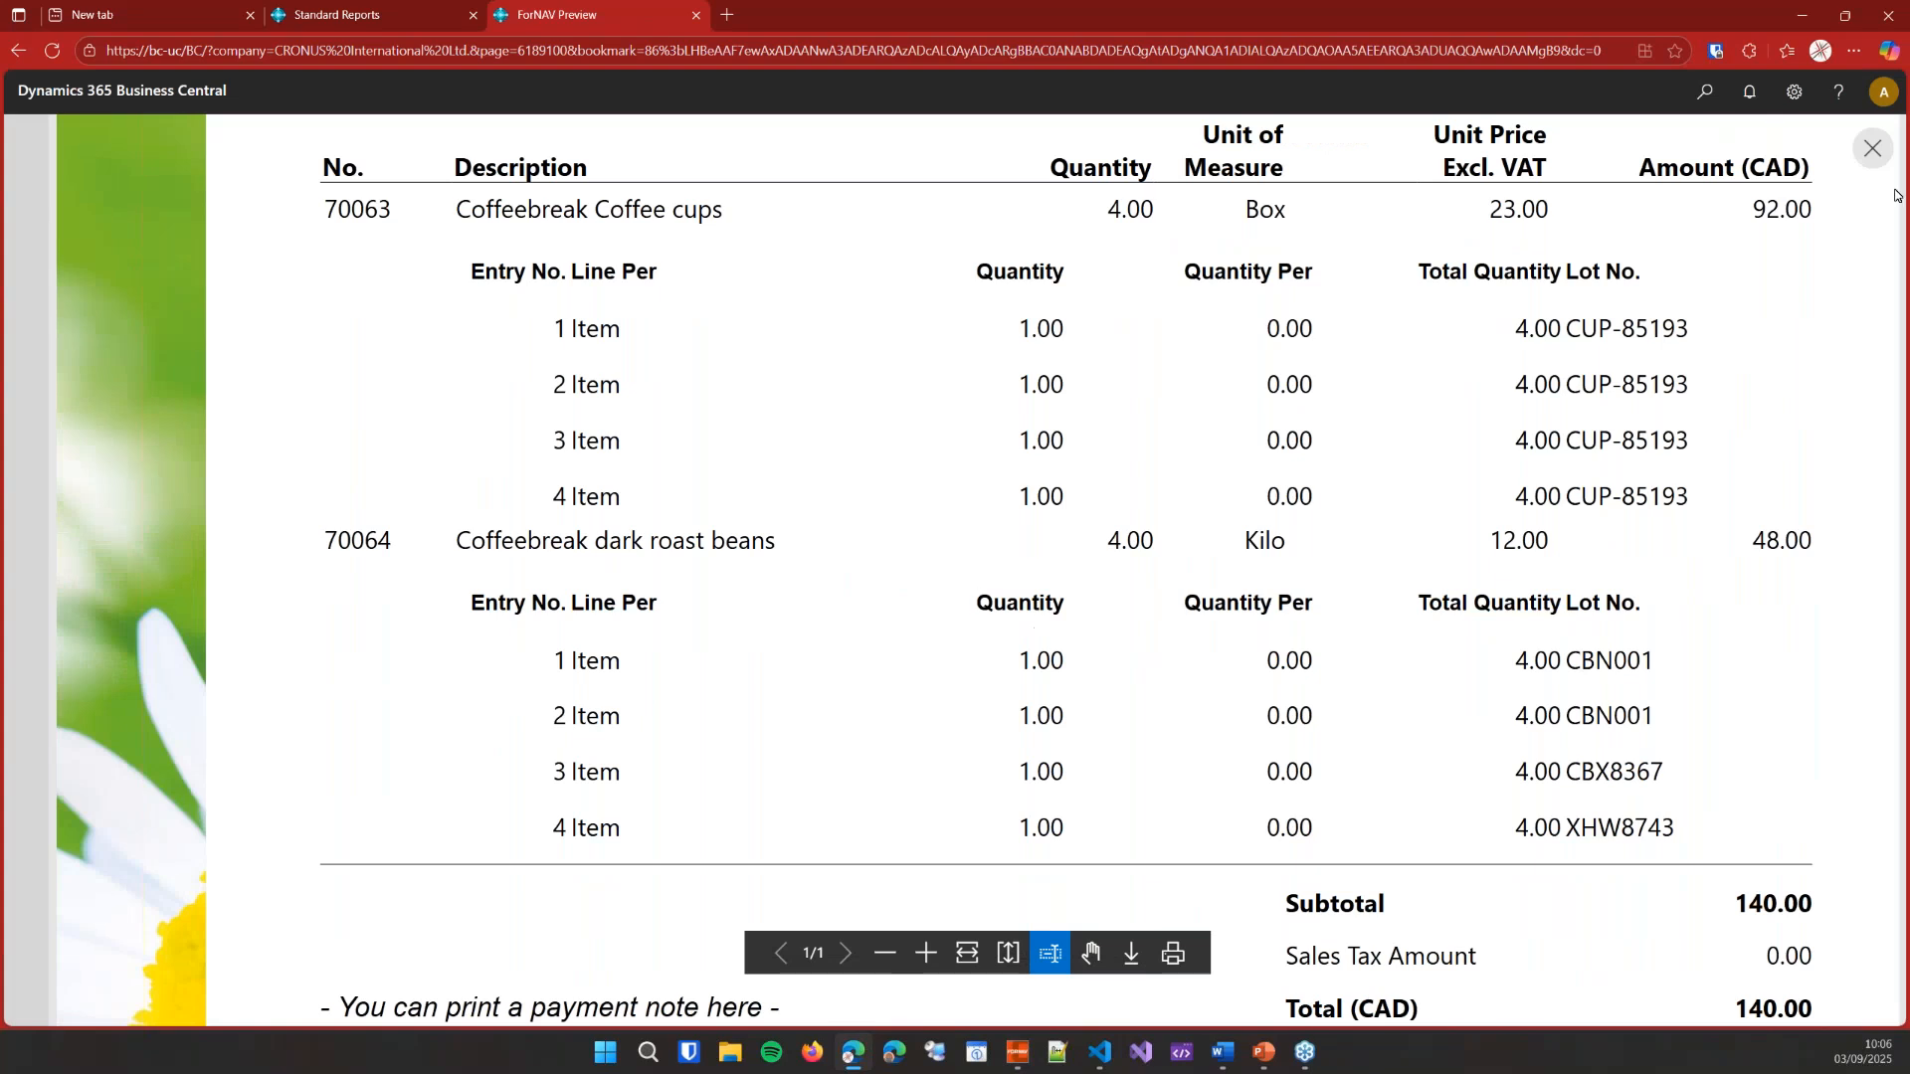
click(1873, 149)
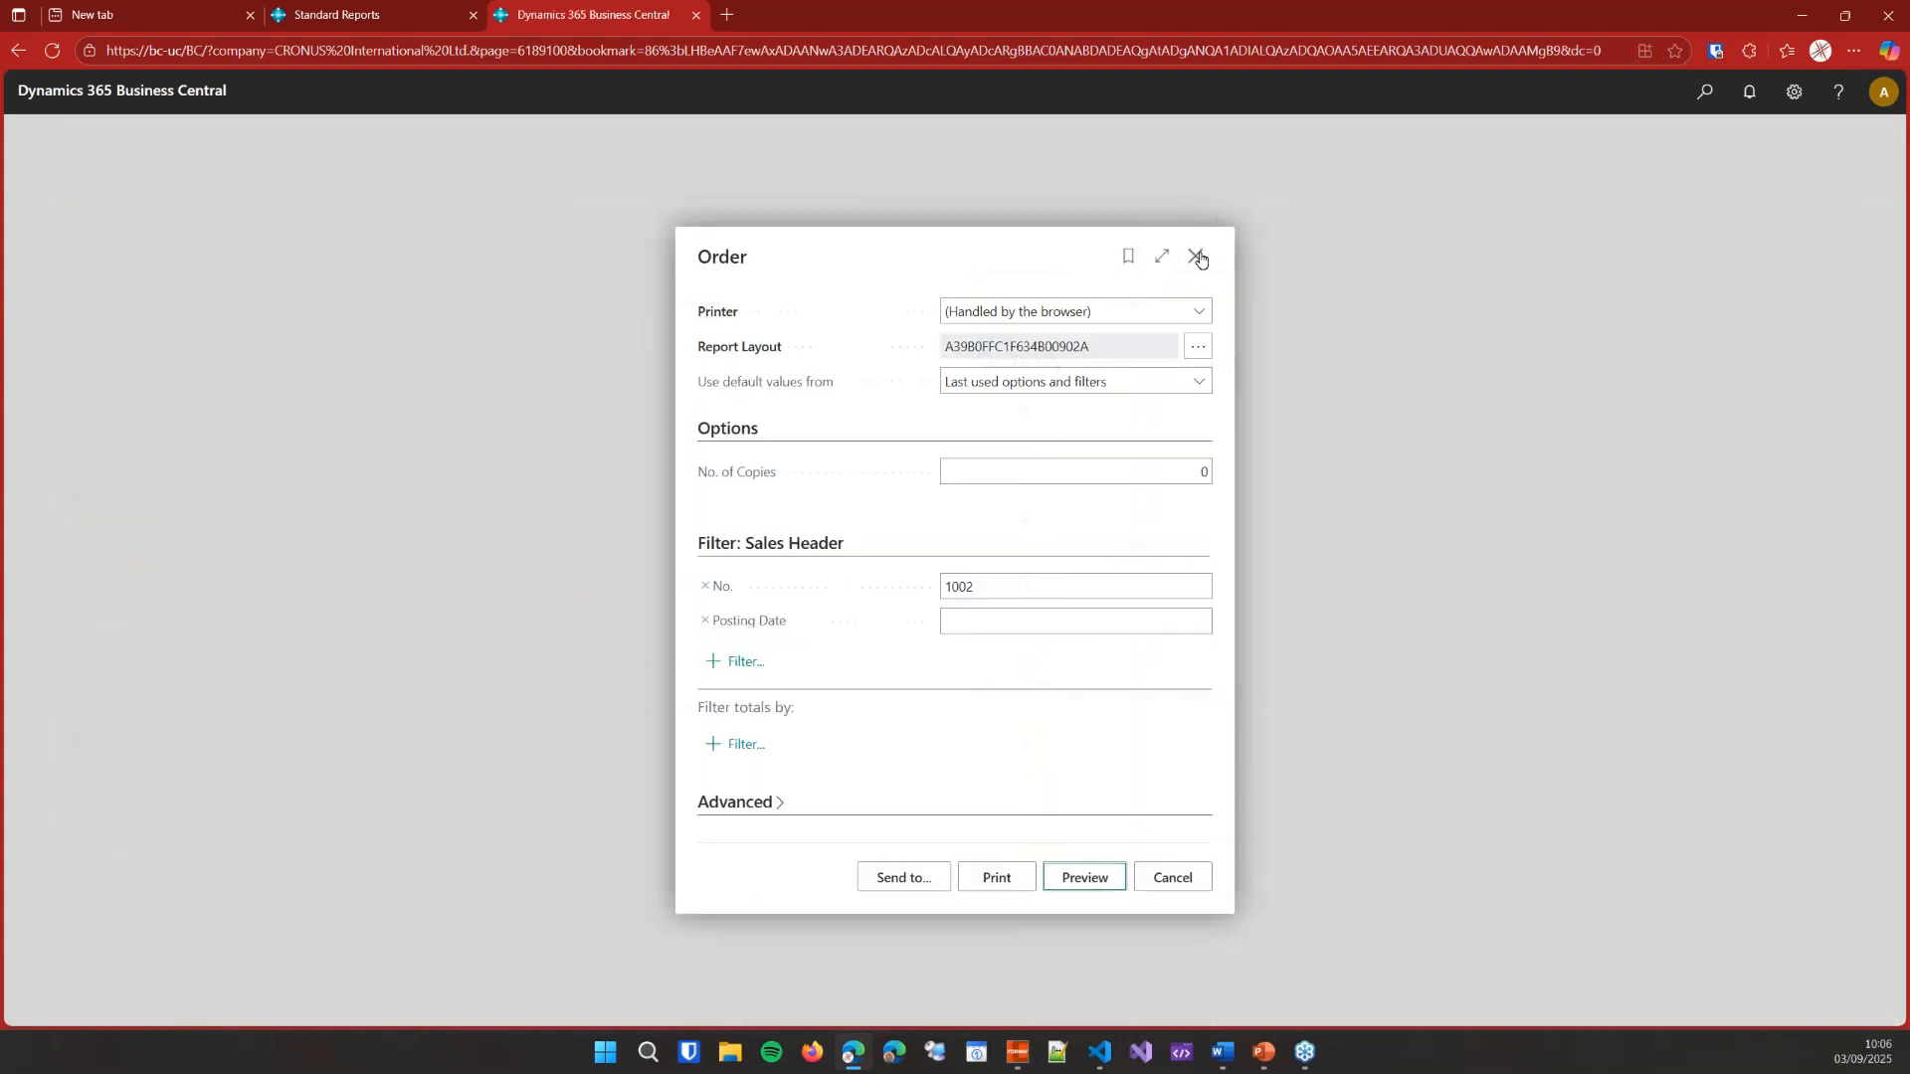
click(1197, 256)
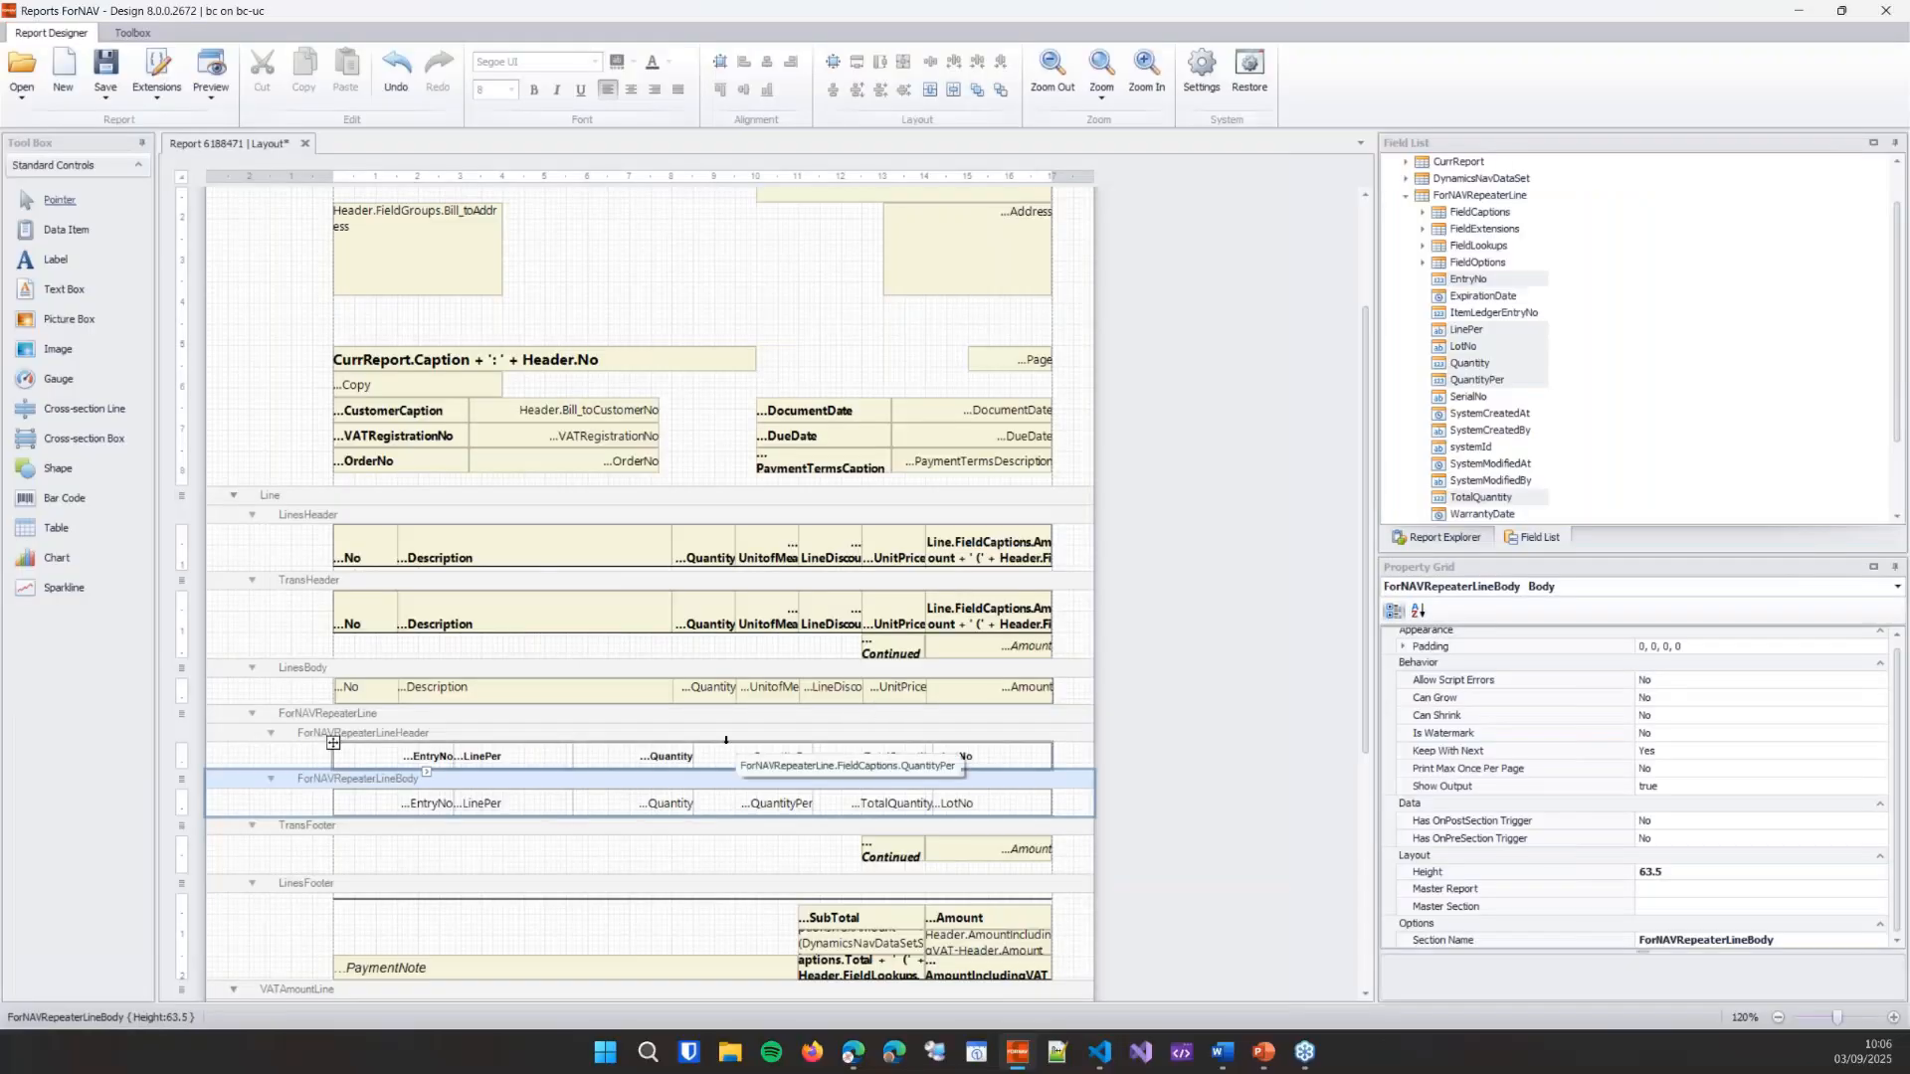
- Add a table view filter to the ForNAVRepeaterLine data item that sets Line Per to the constant Line
click(721, 720)
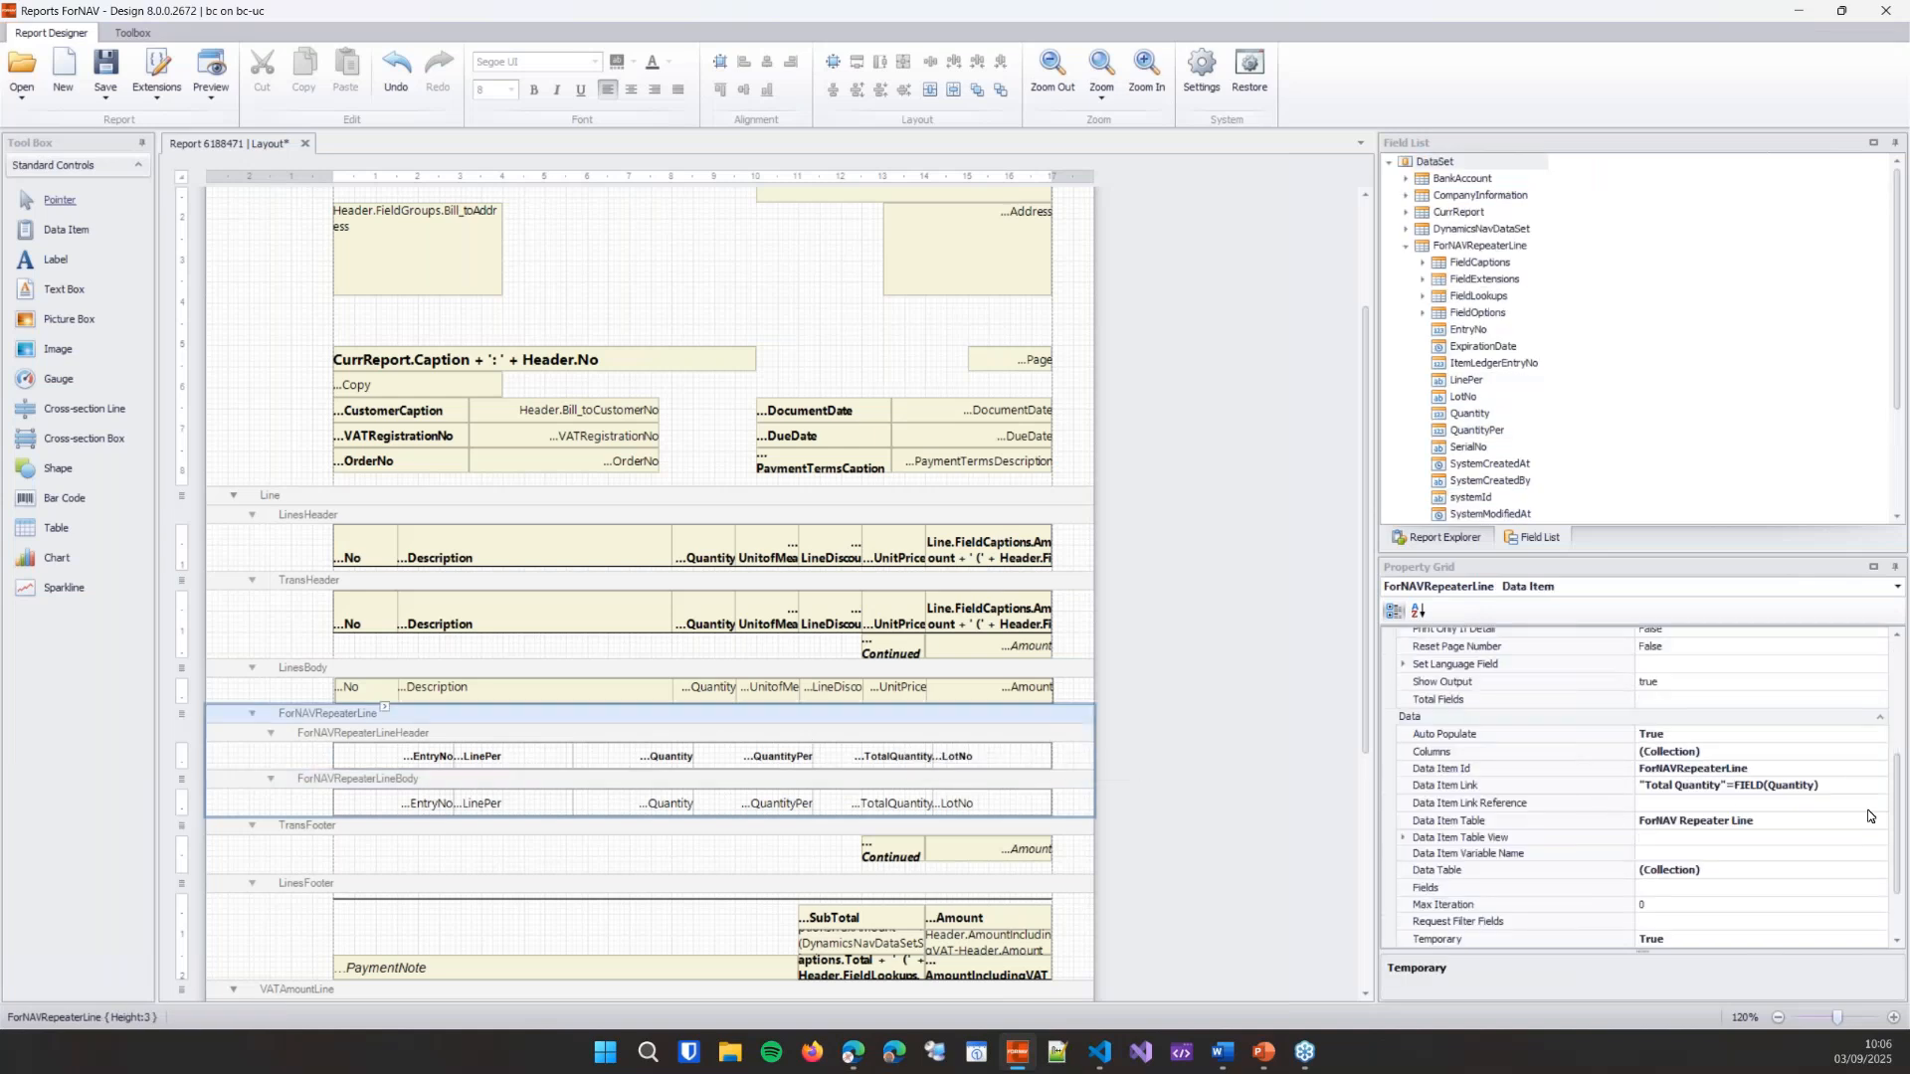
click(1406, 843)
click(1484, 893)
click(1659, 895)
click(1878, 893)
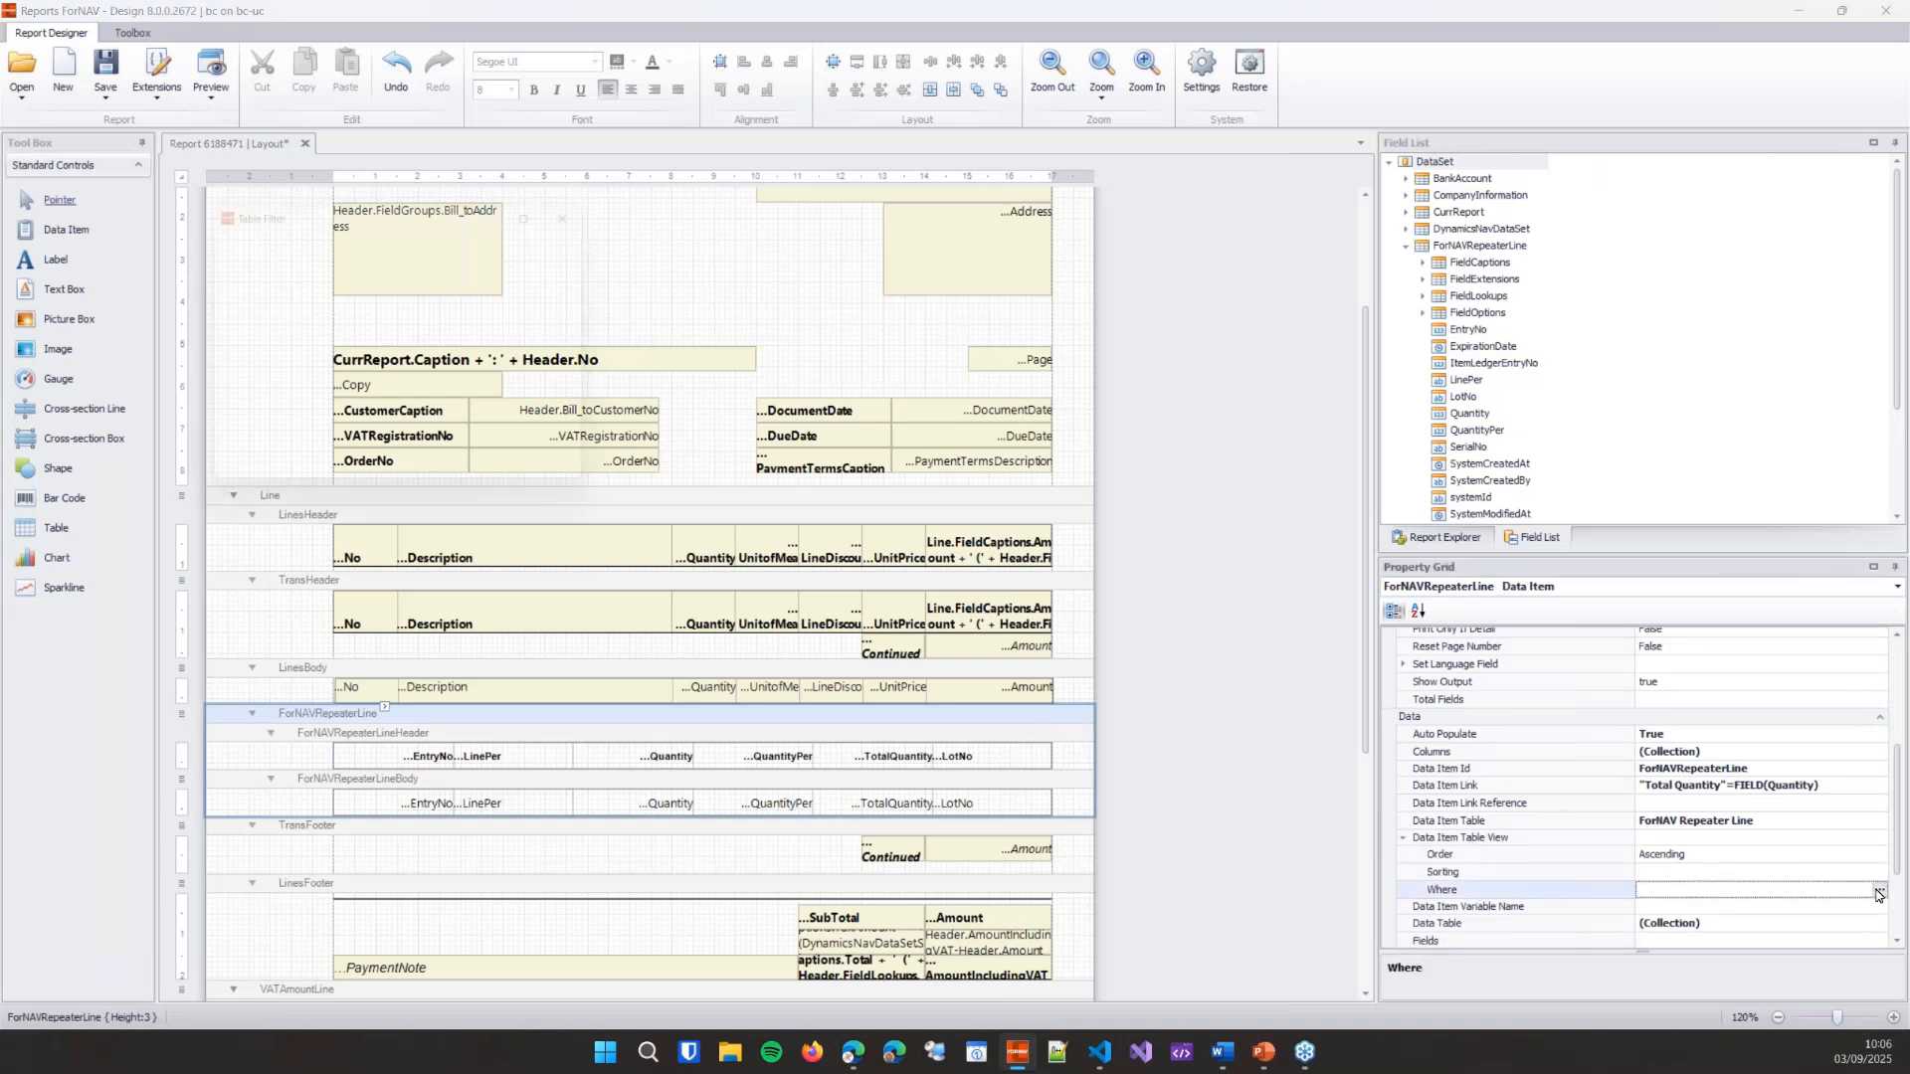
click(343, 254)
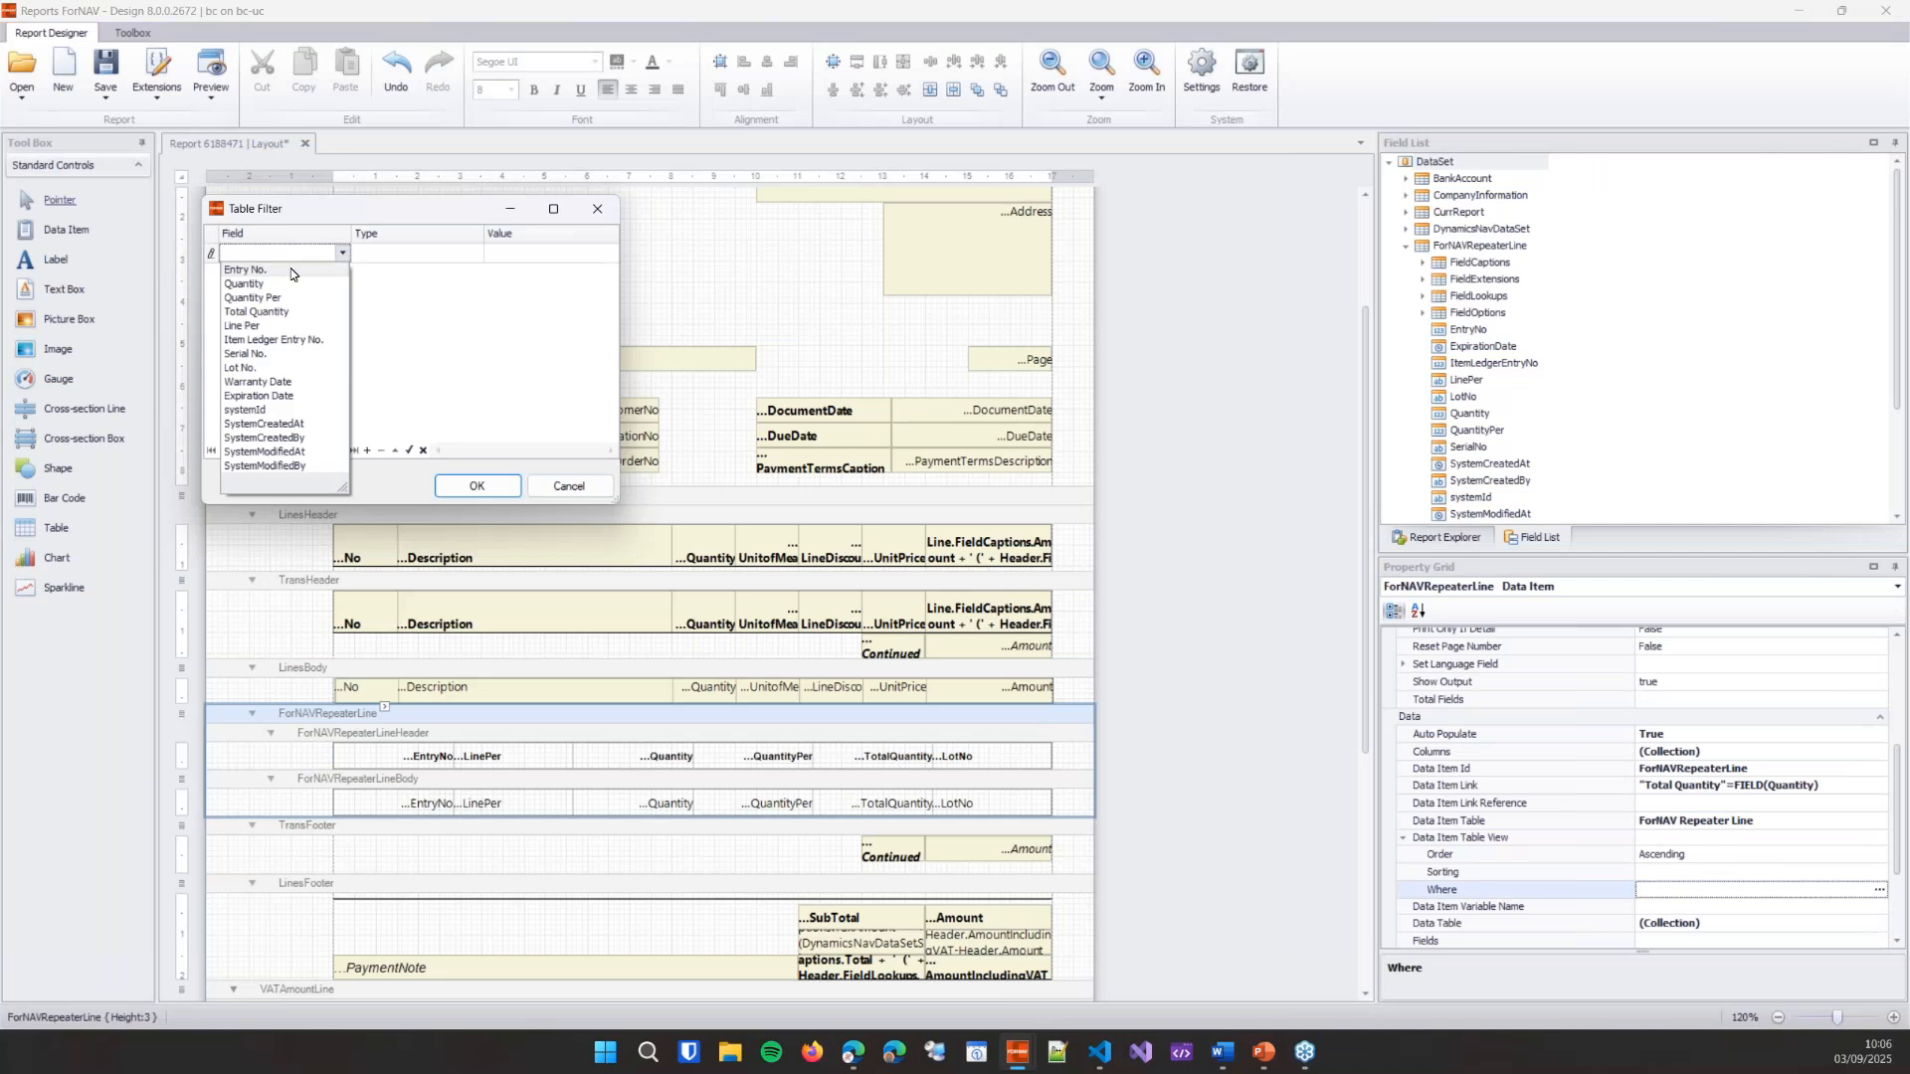
click(278, 324)
click(542, 255)
click(610, 253)
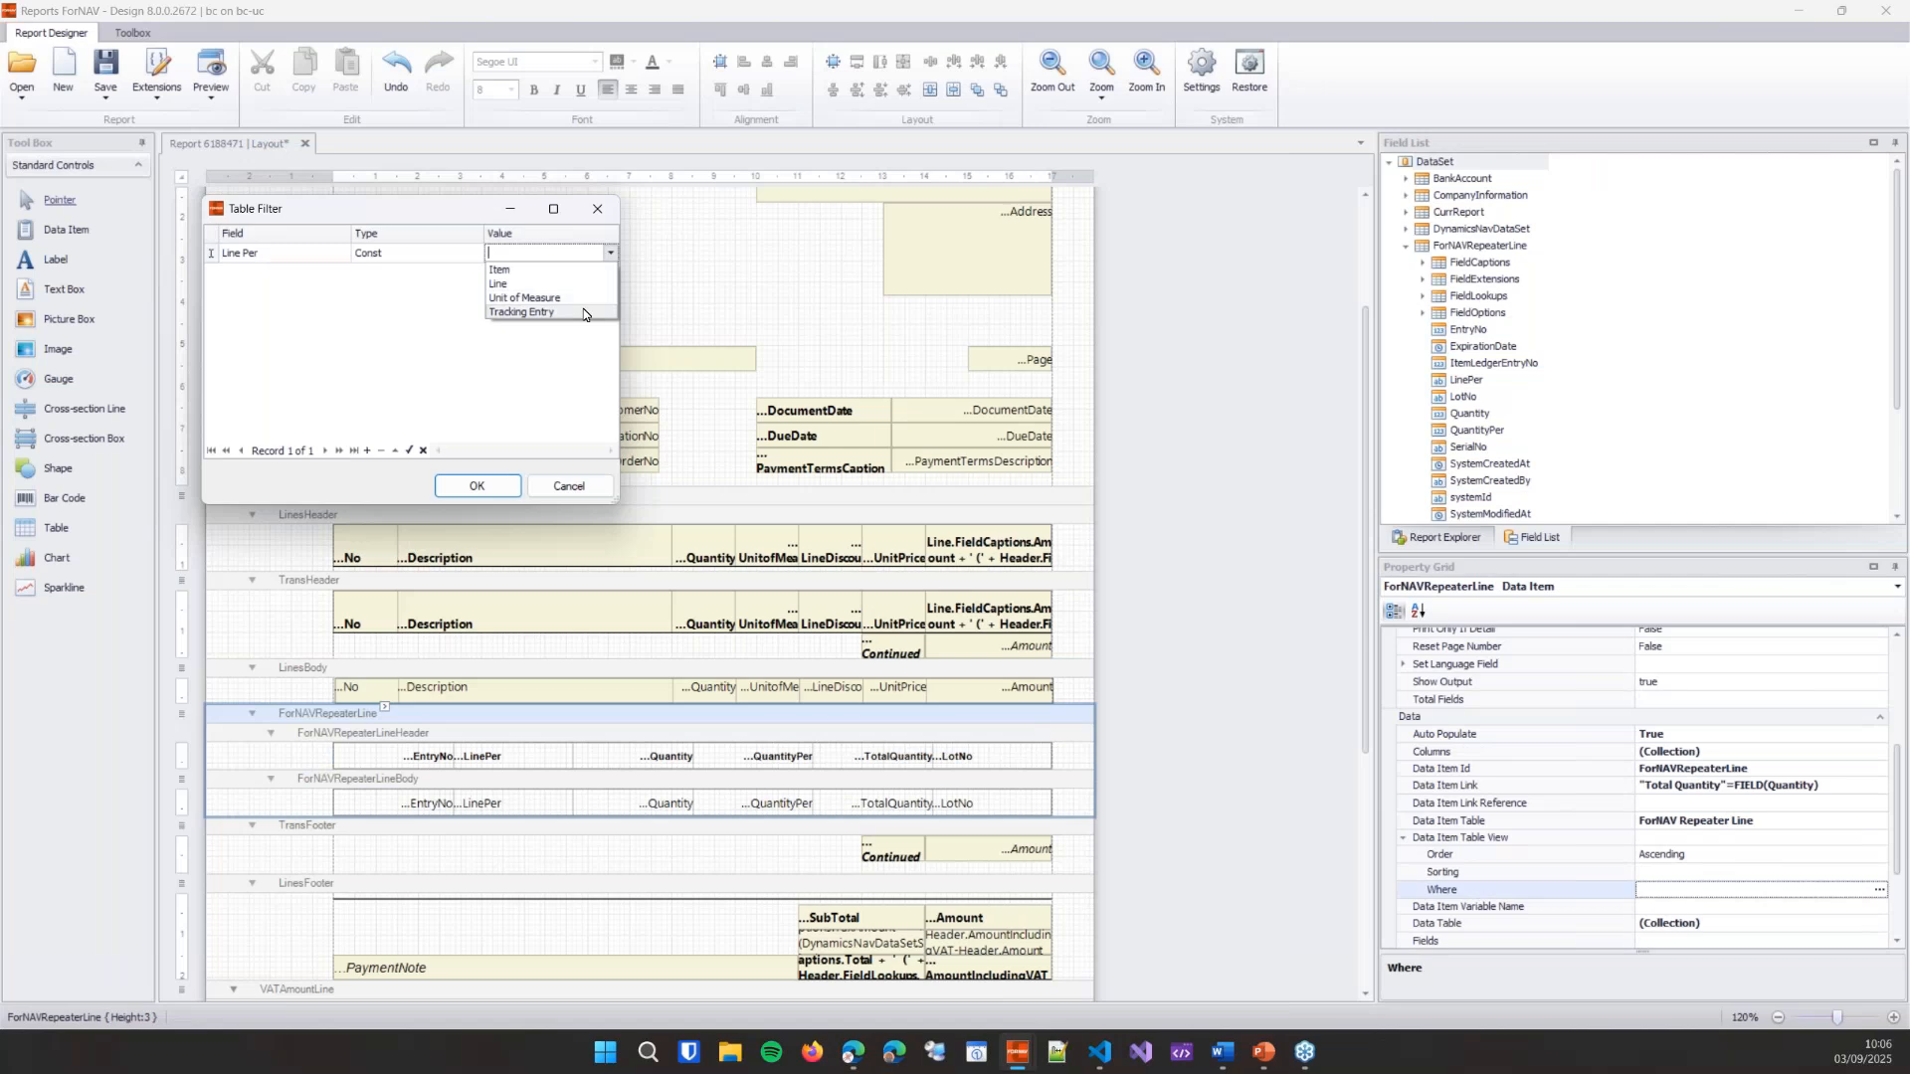
click(536, 285)
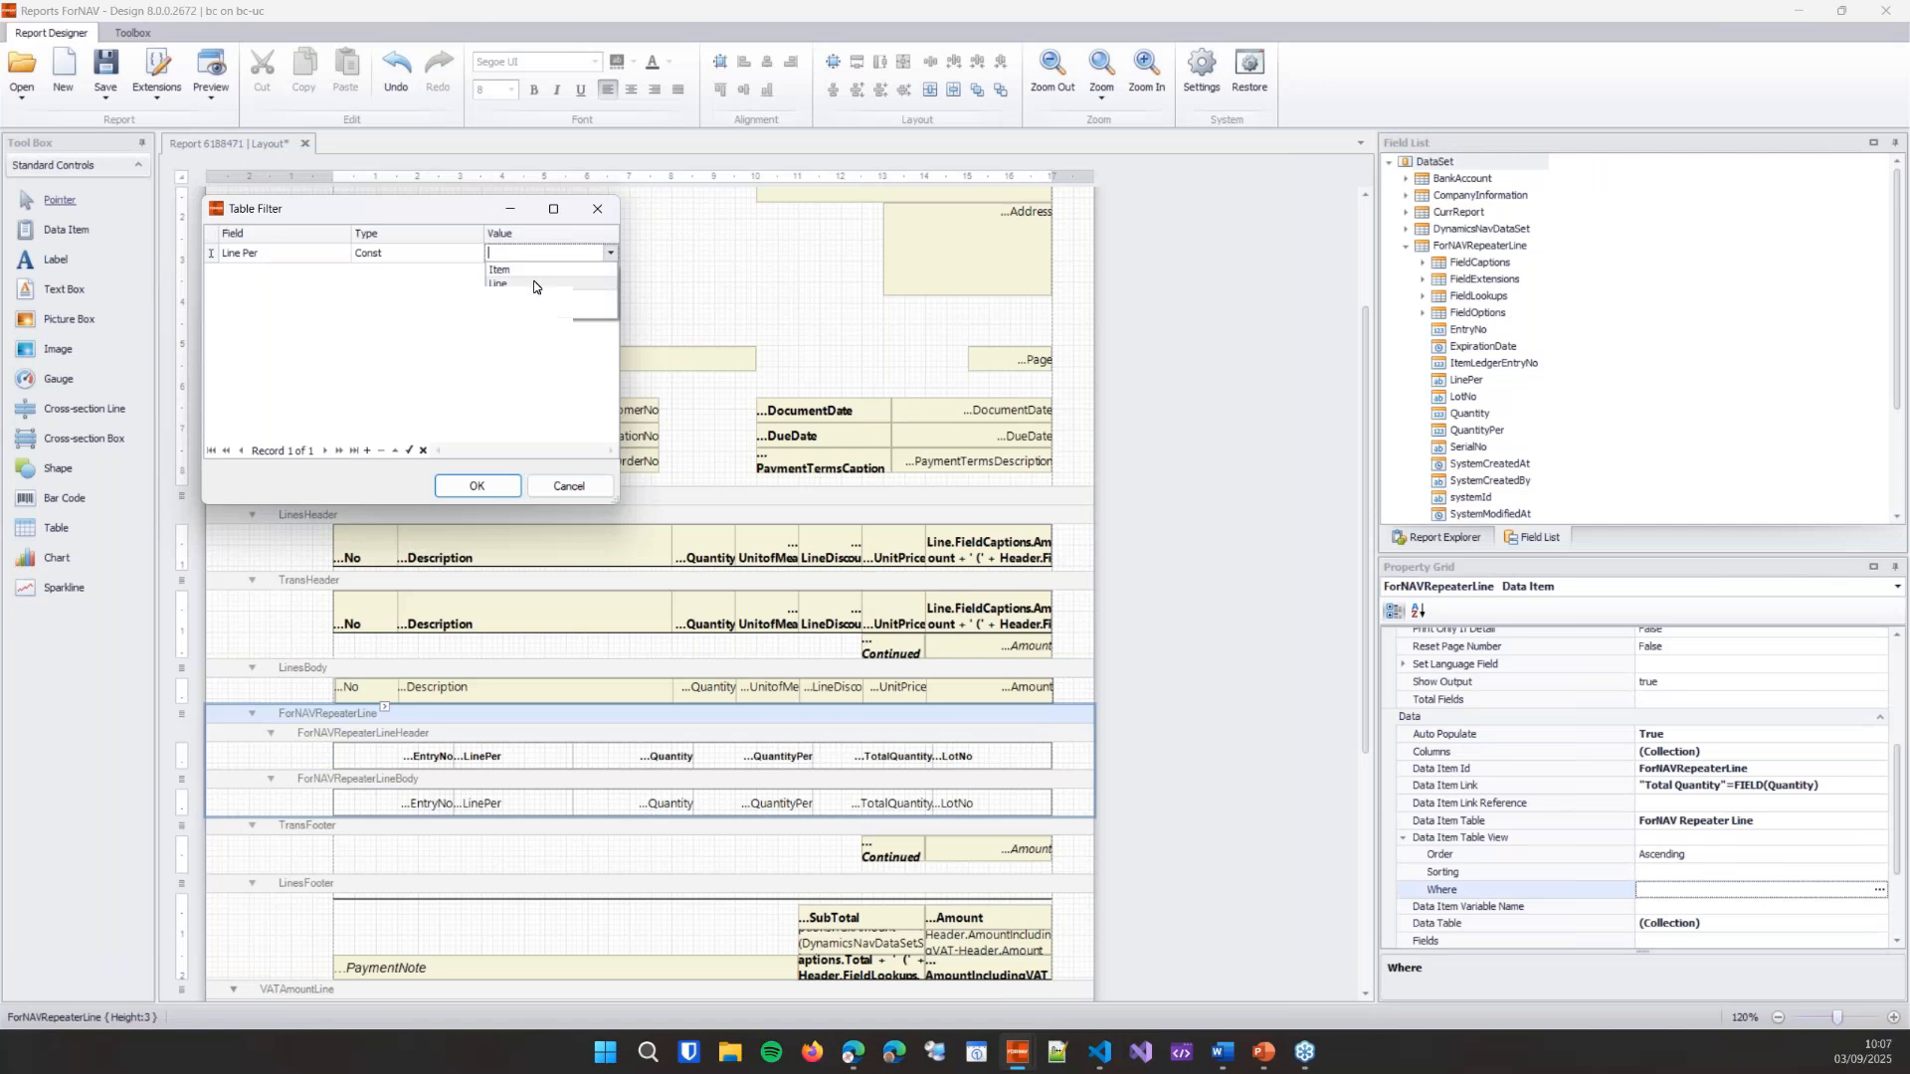
click(476, 486)
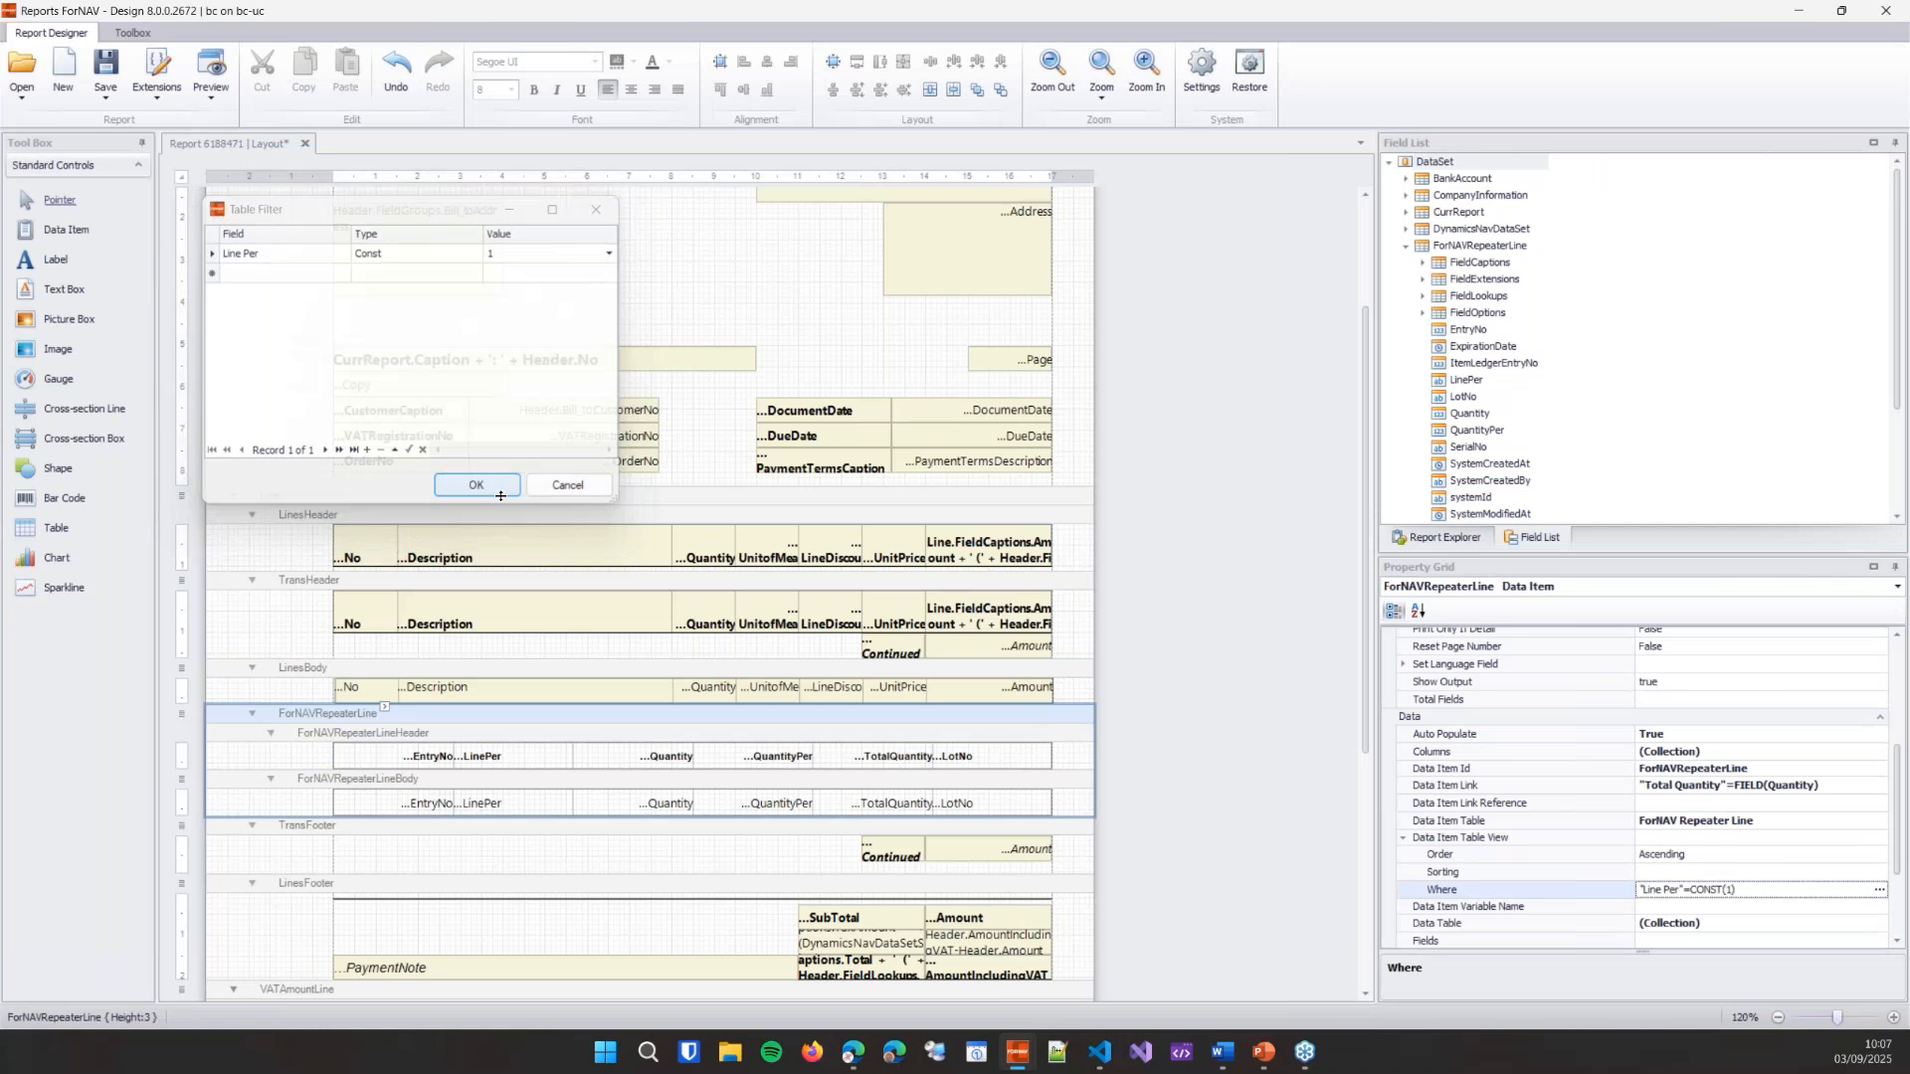
- Preview the order with the Line filter applied, examine the repeater entries per sales line, and close the preview
click(211, 68)
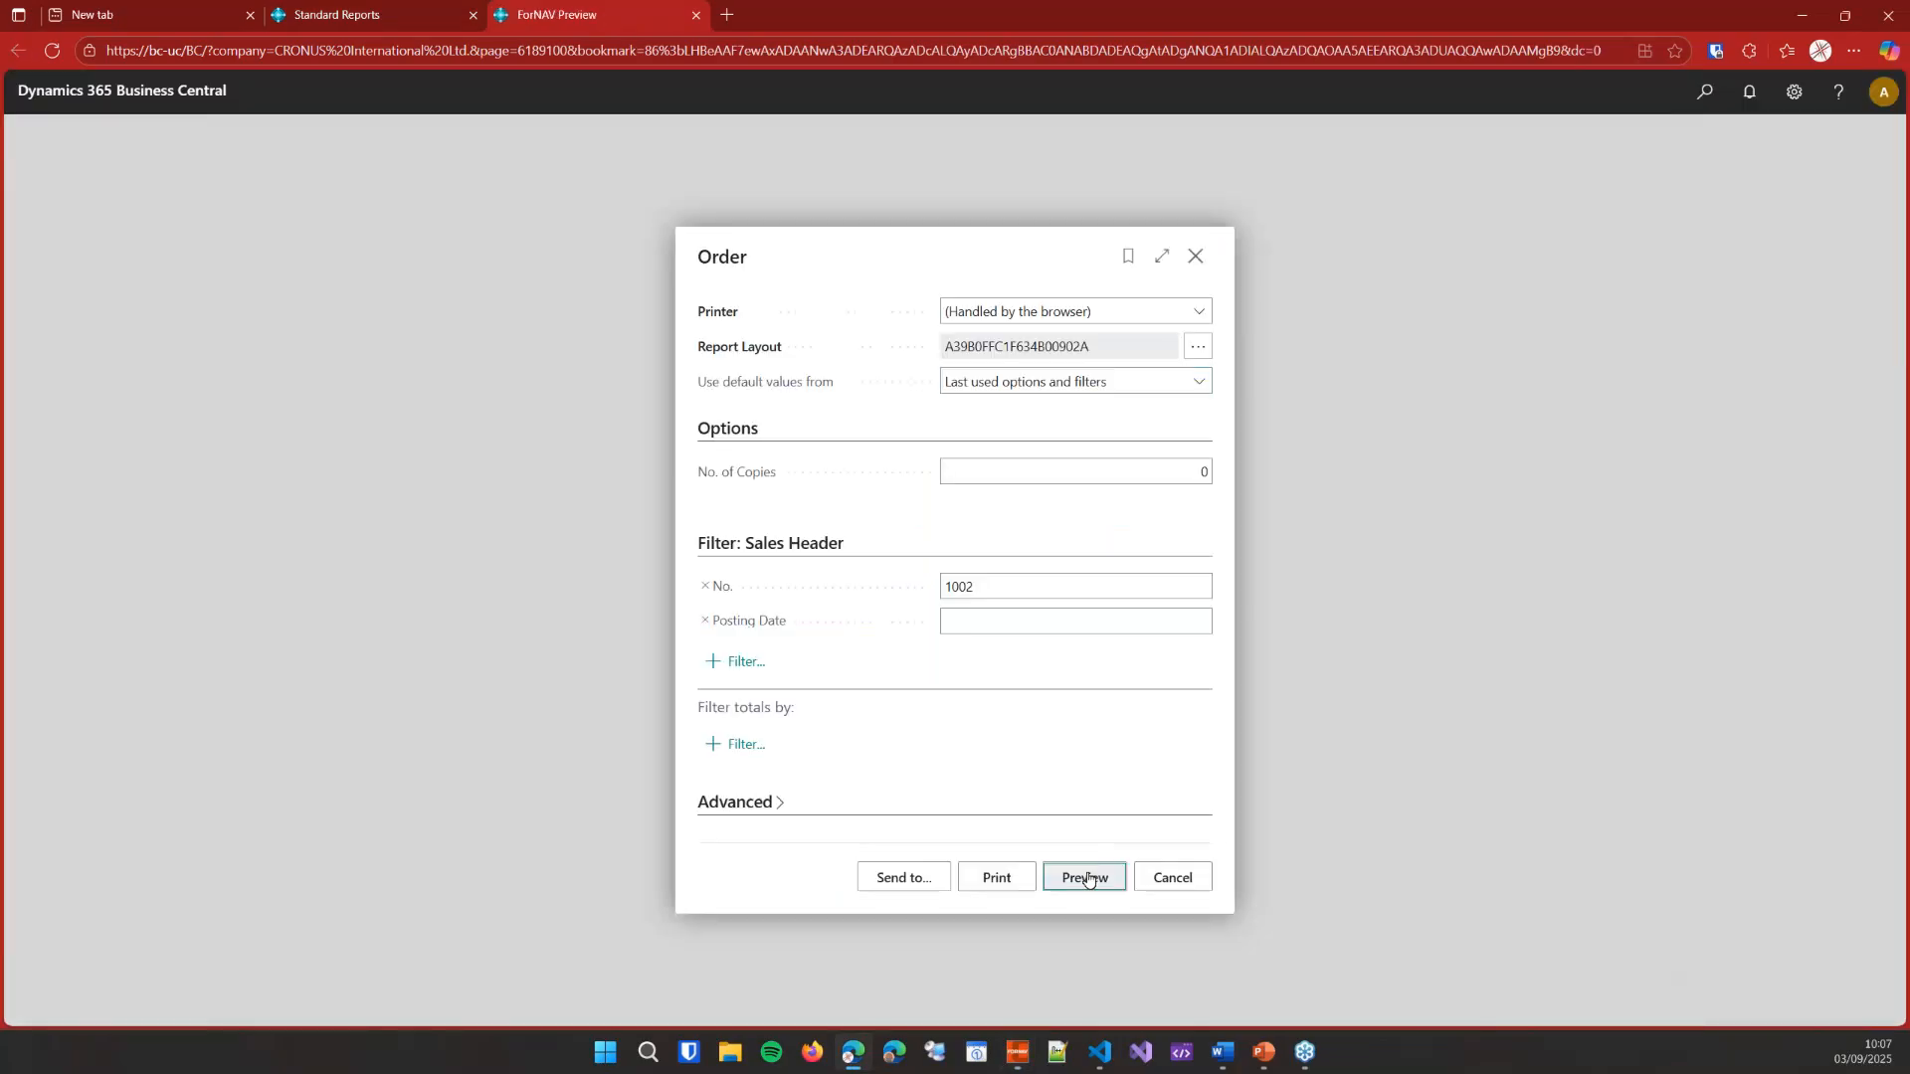
click(1094, 865)
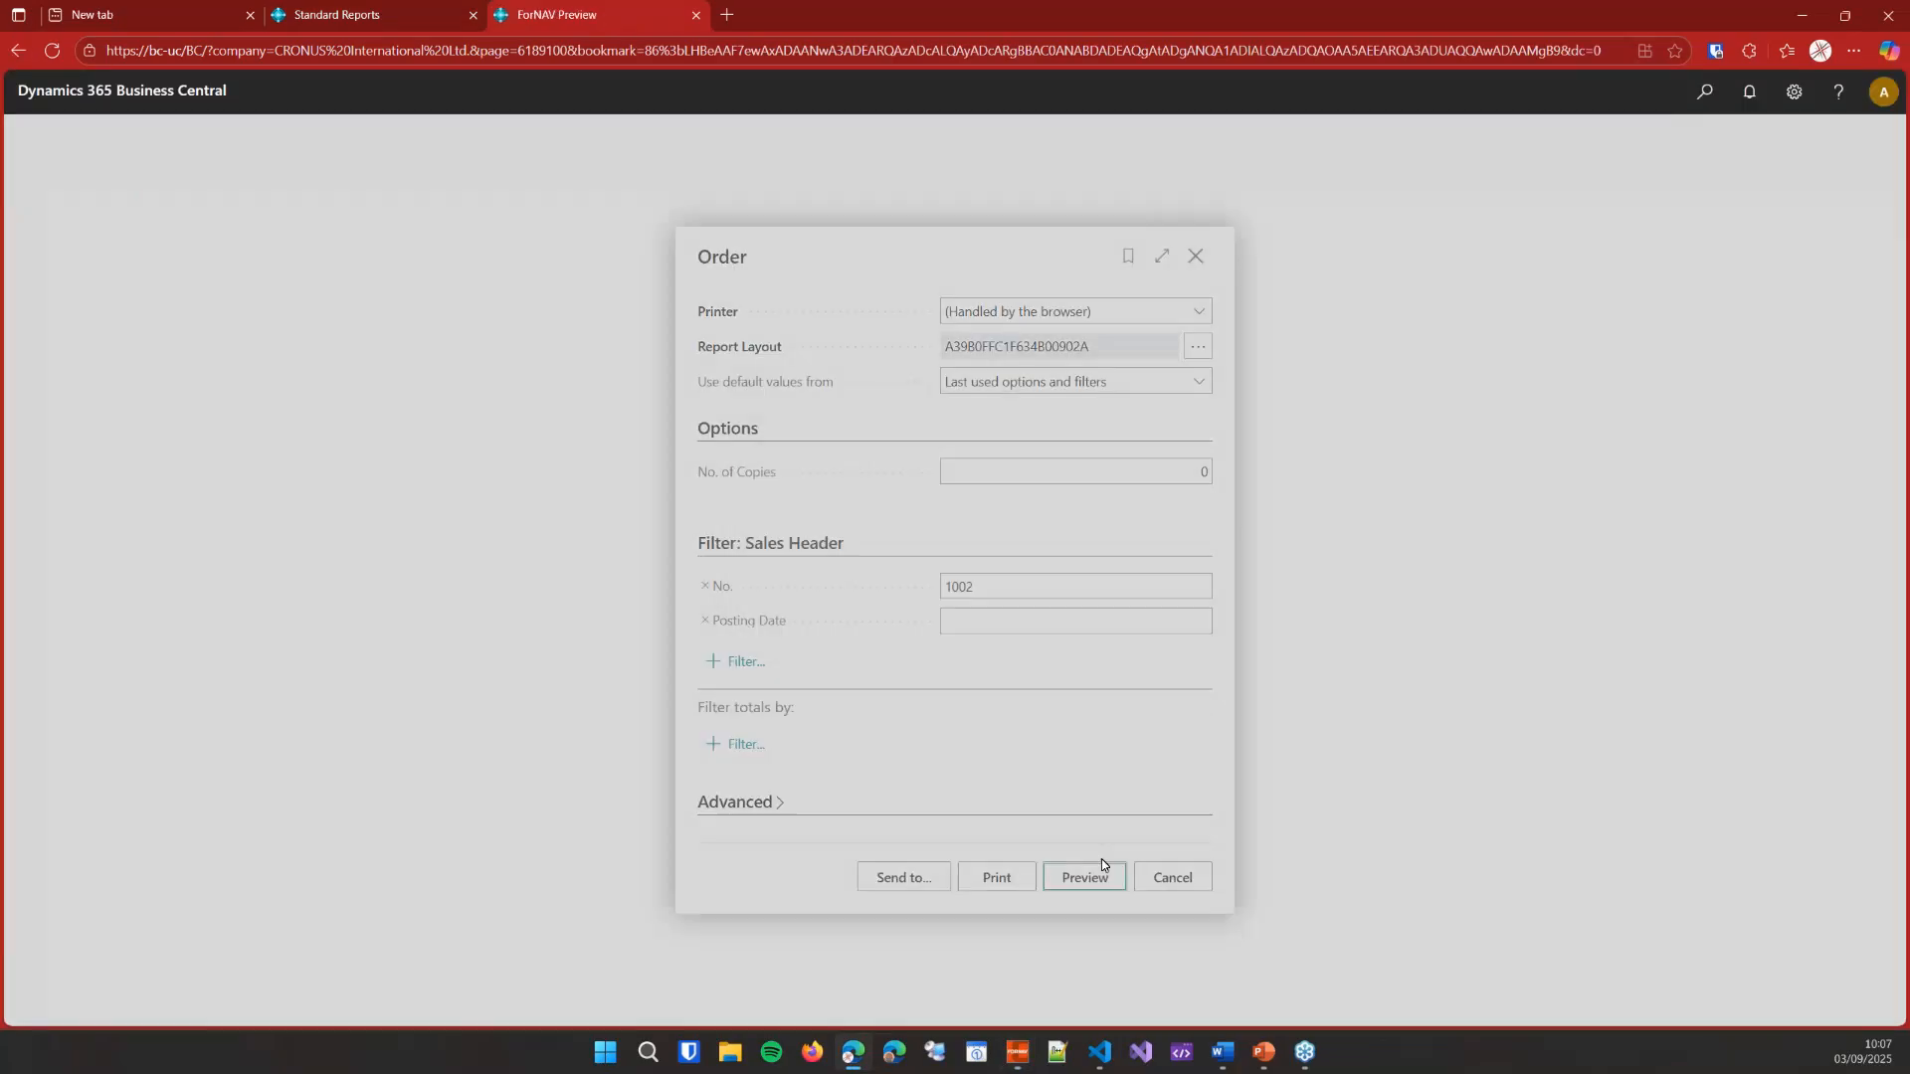
click(924, 953)
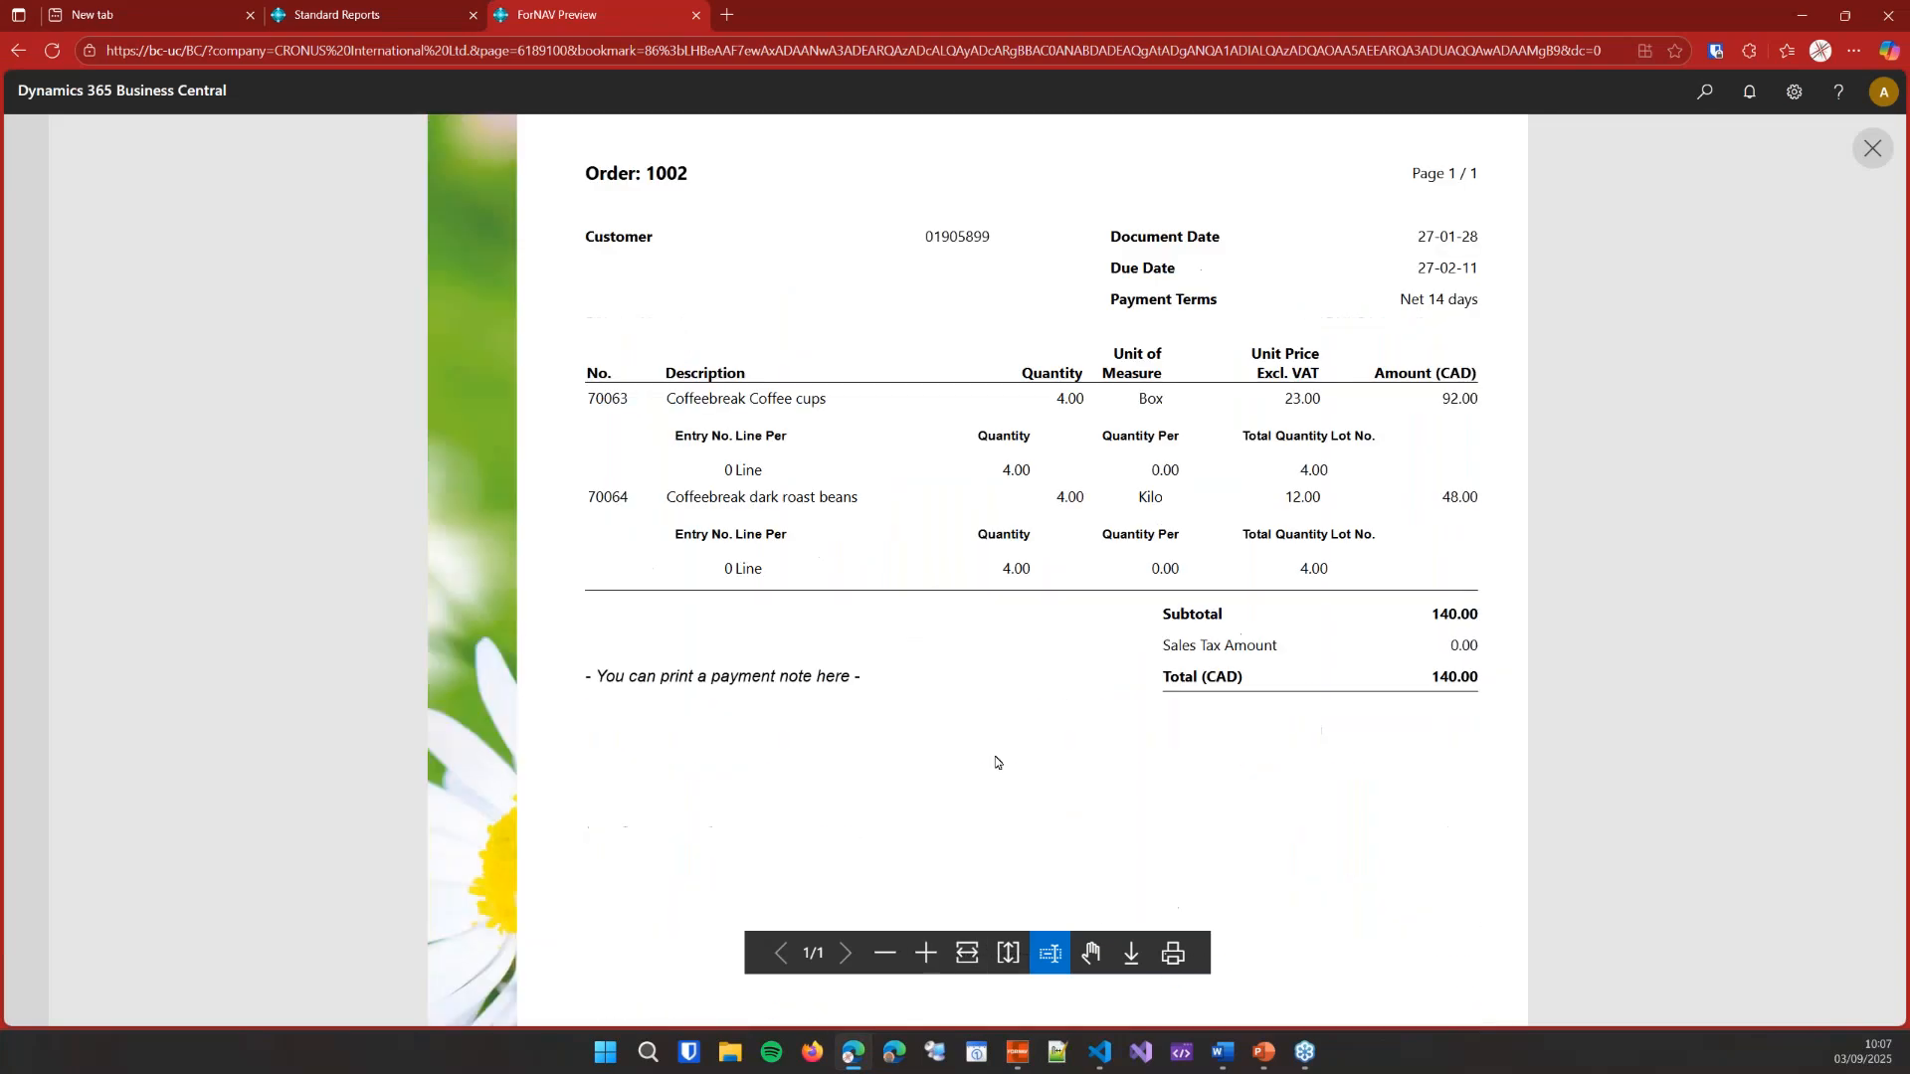
click(924, 953)
click(924, 953)
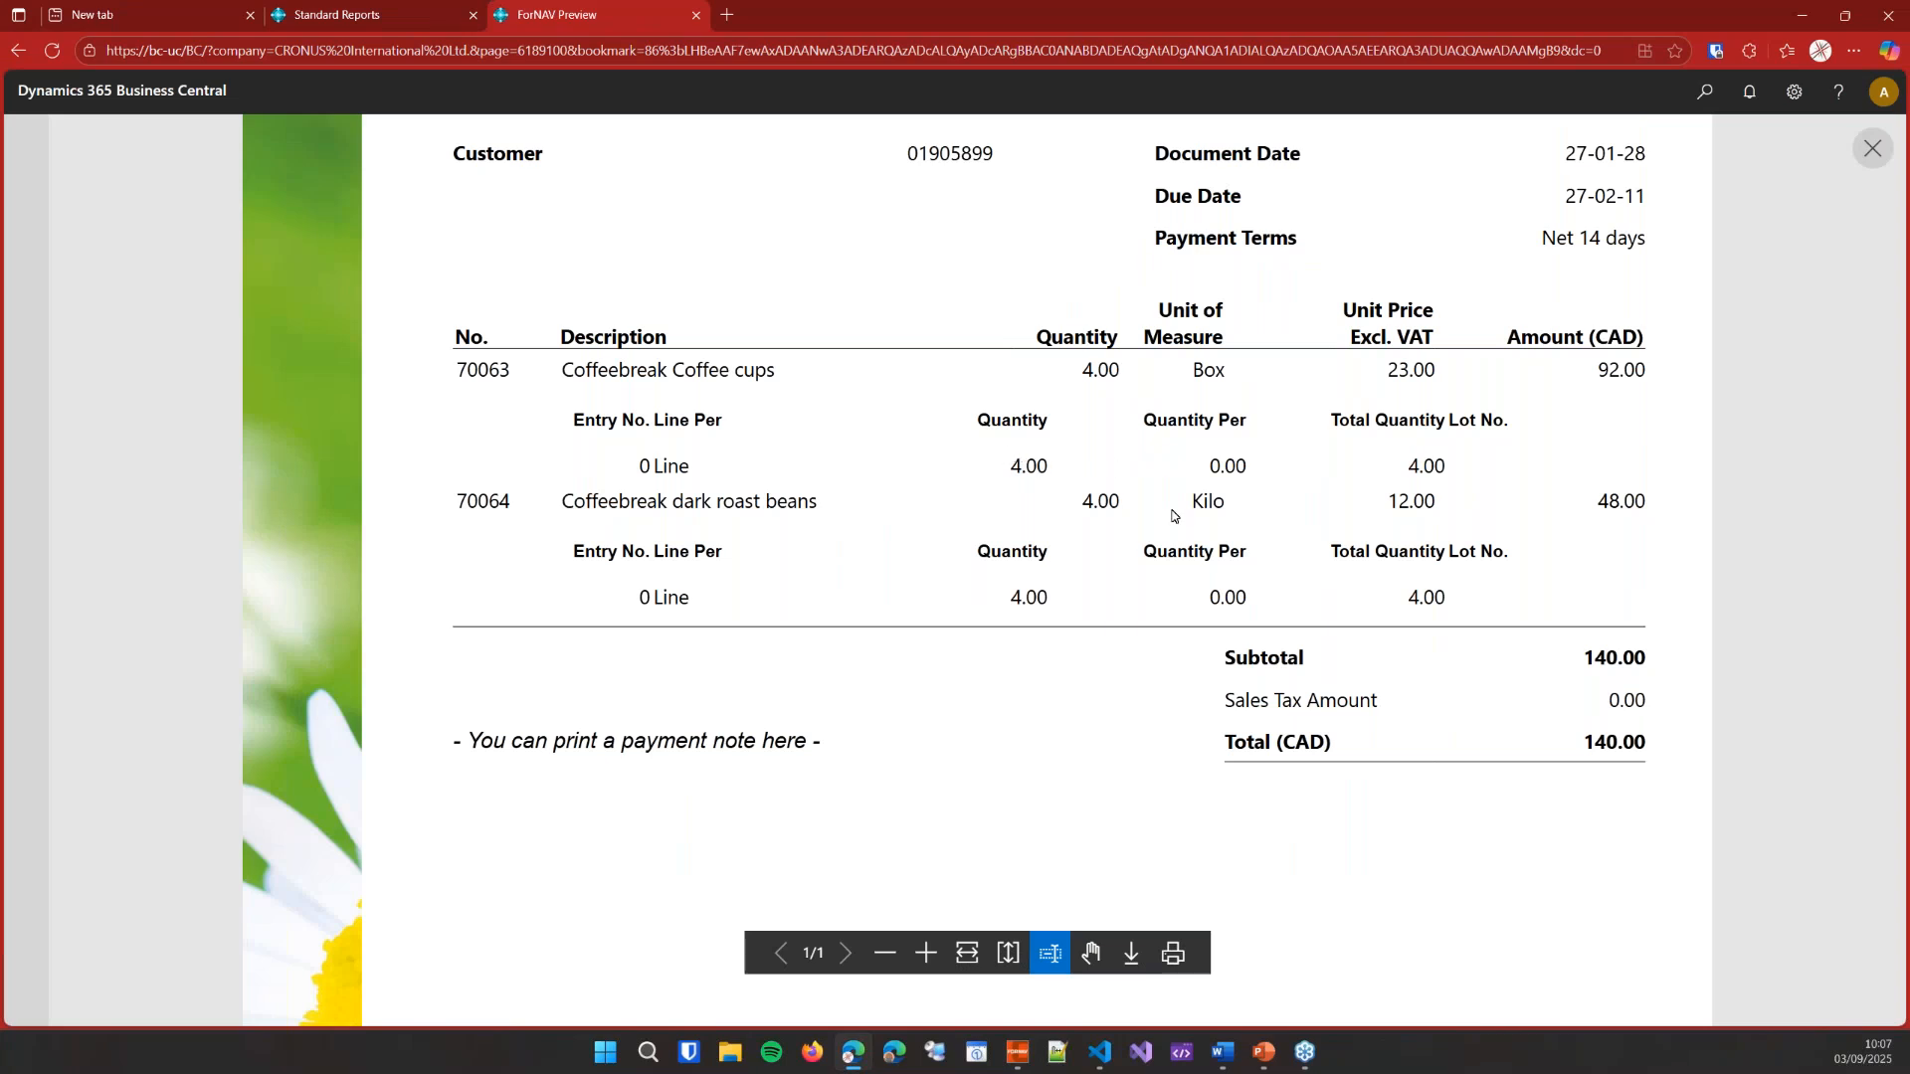
key(ctrl+w)
click(1052, 153)
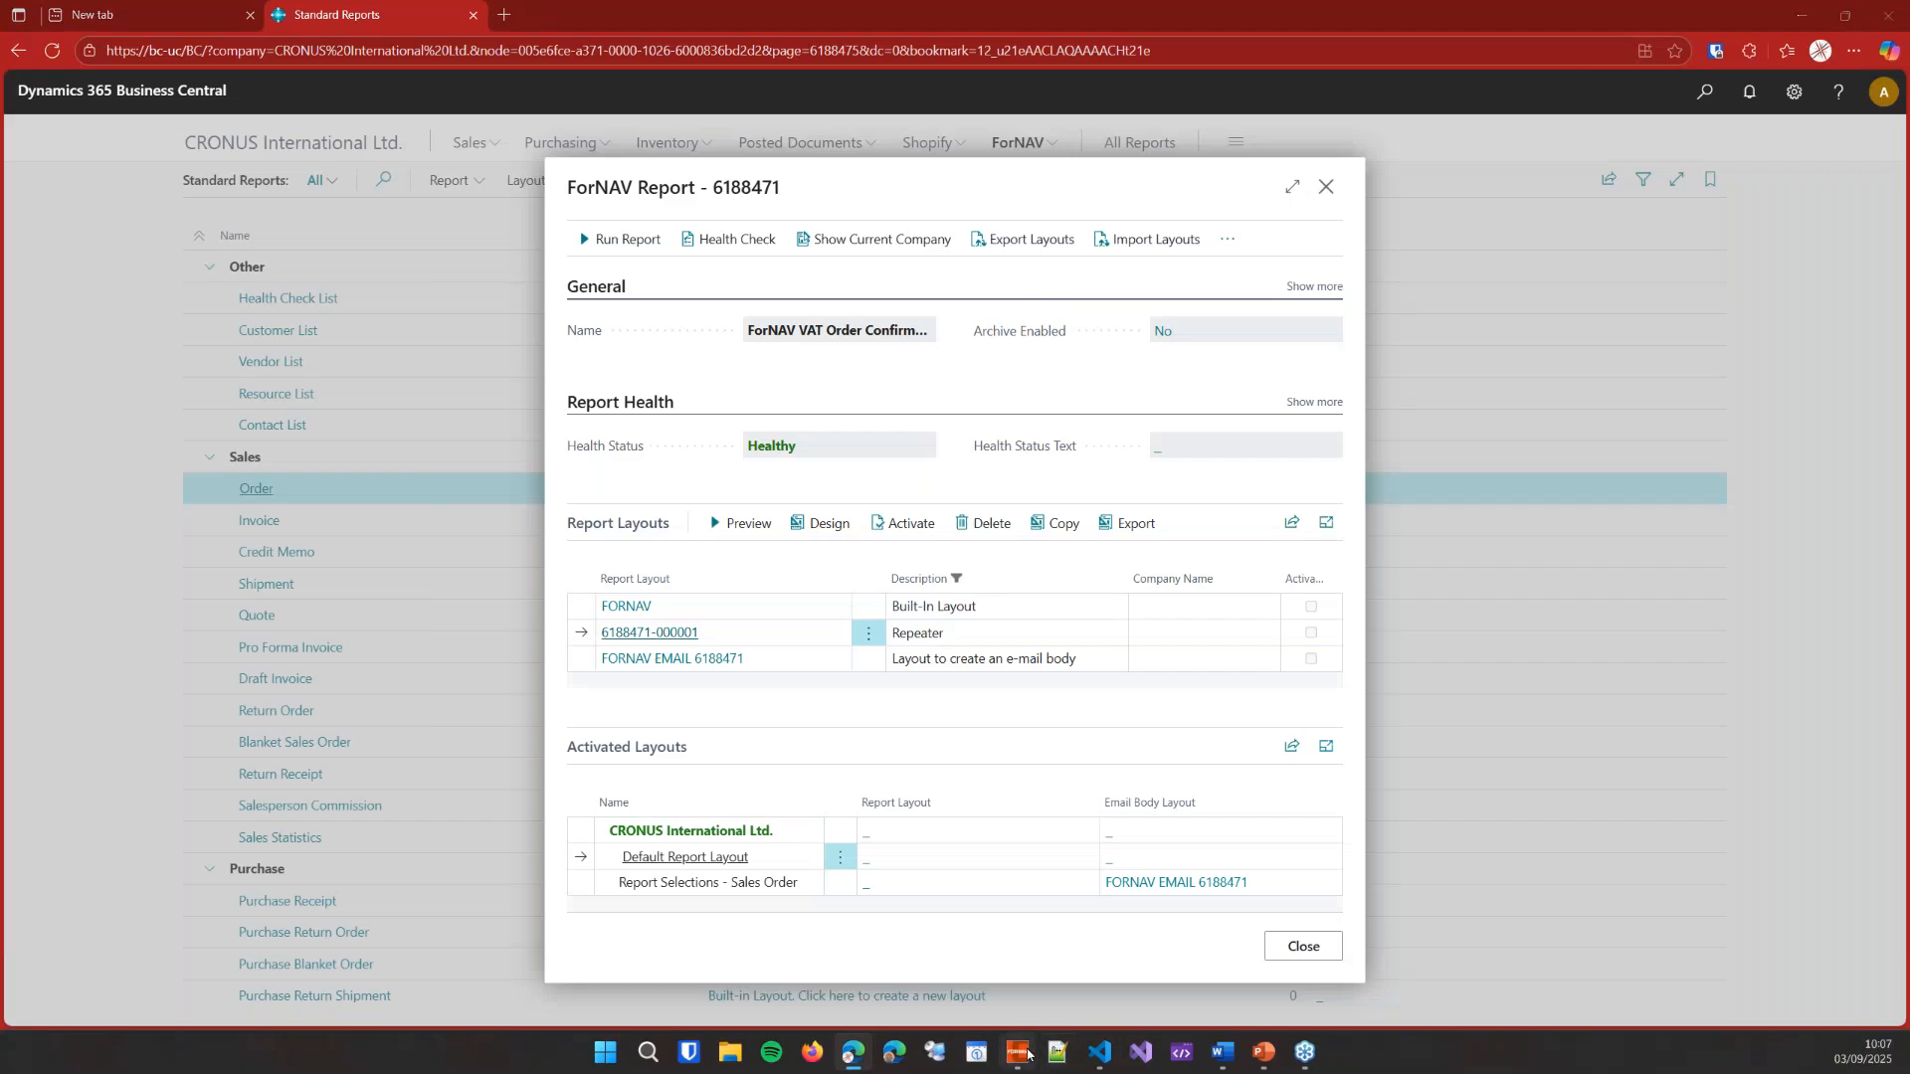
- Return to the ForNAV designer and change the data item's Line Per filter value to Unit of Measure
click(1026, 1053)
click(1826, 891)
click(1880, 891)
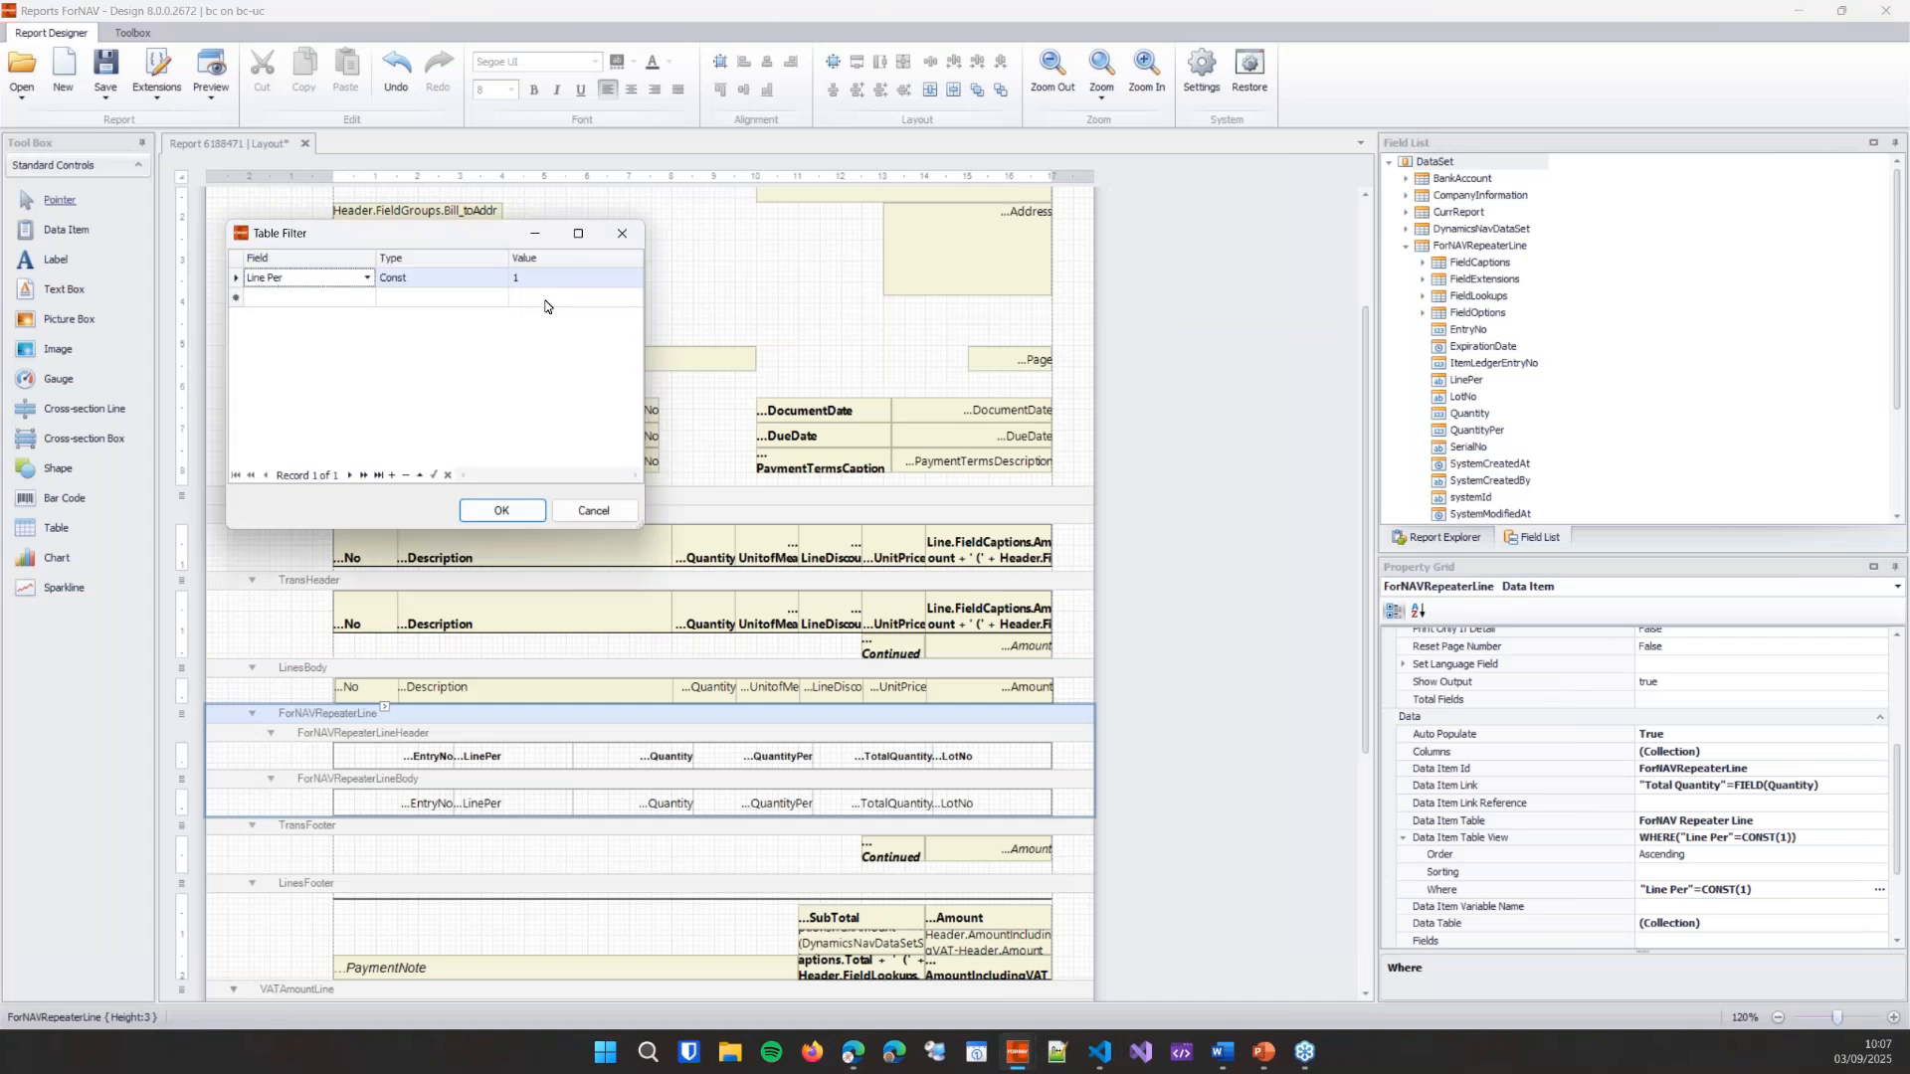
click(633, 282)
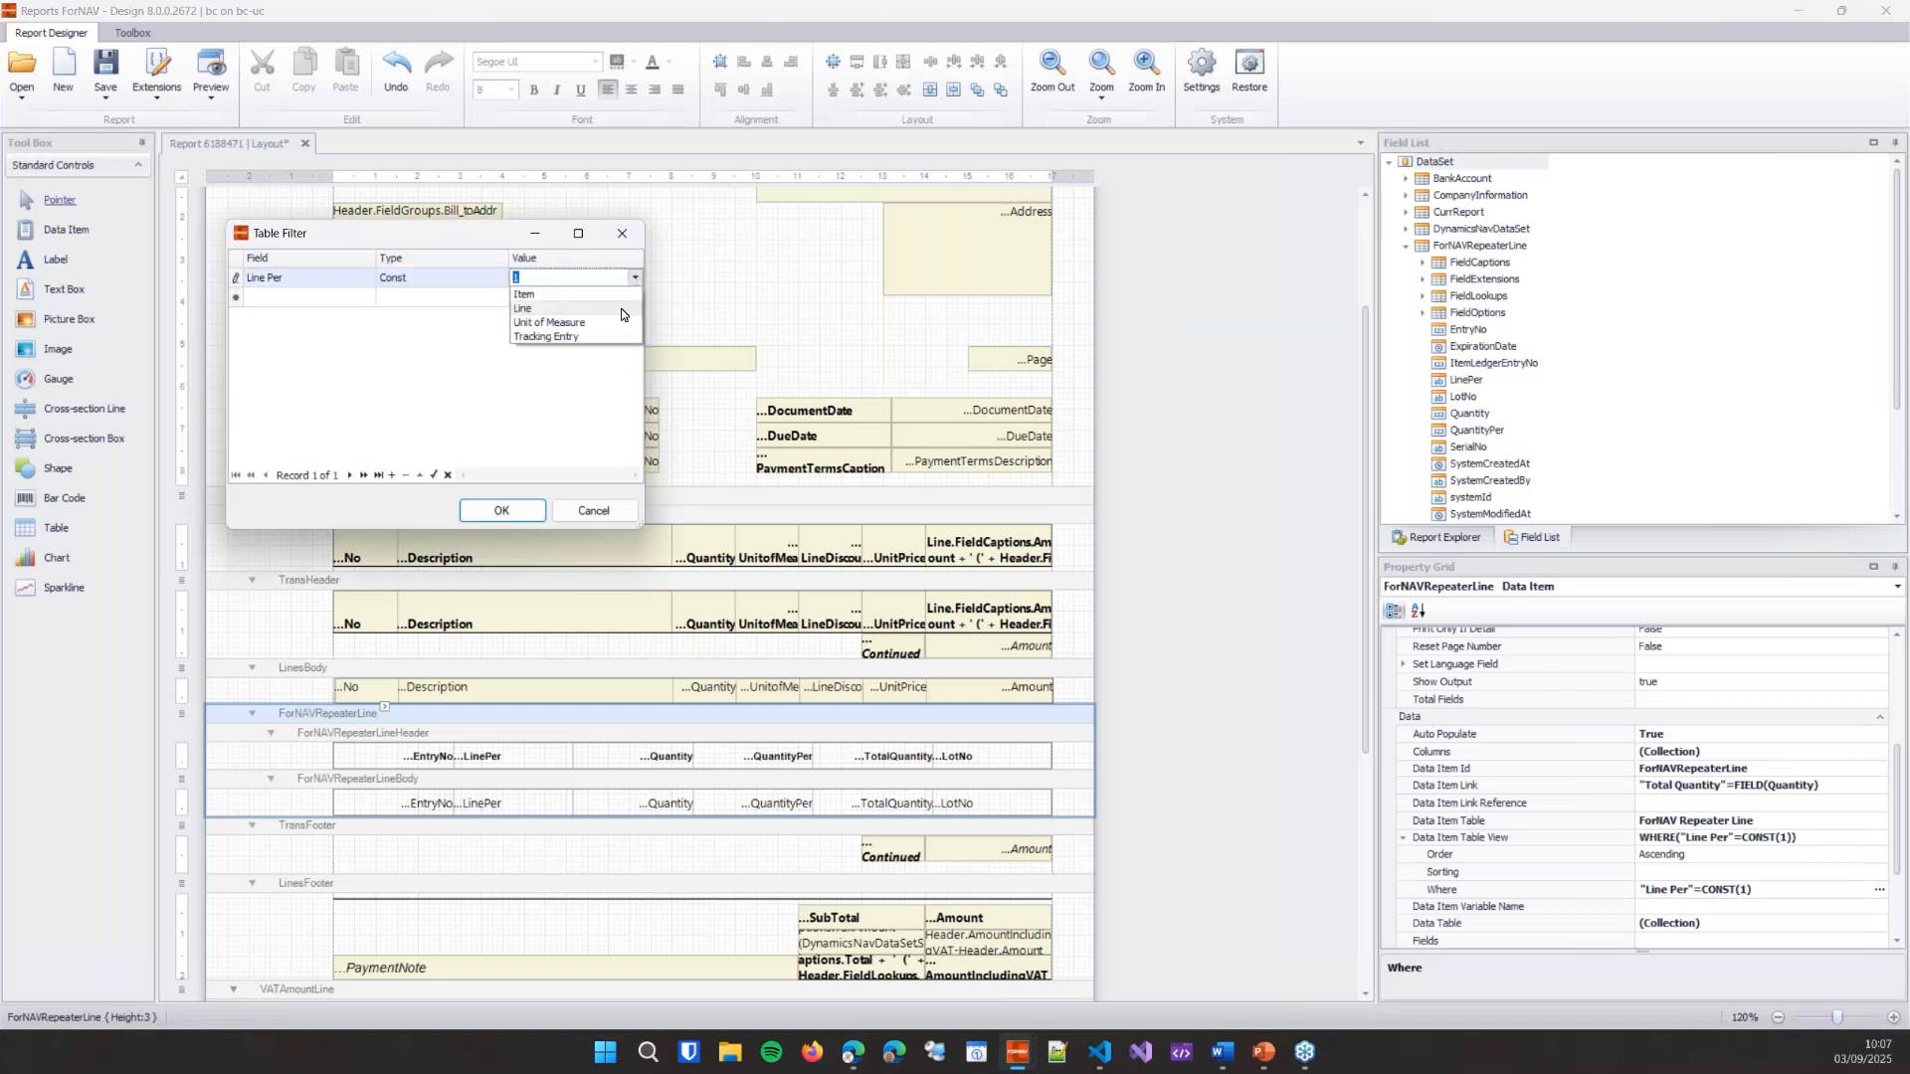
click(622, 323)
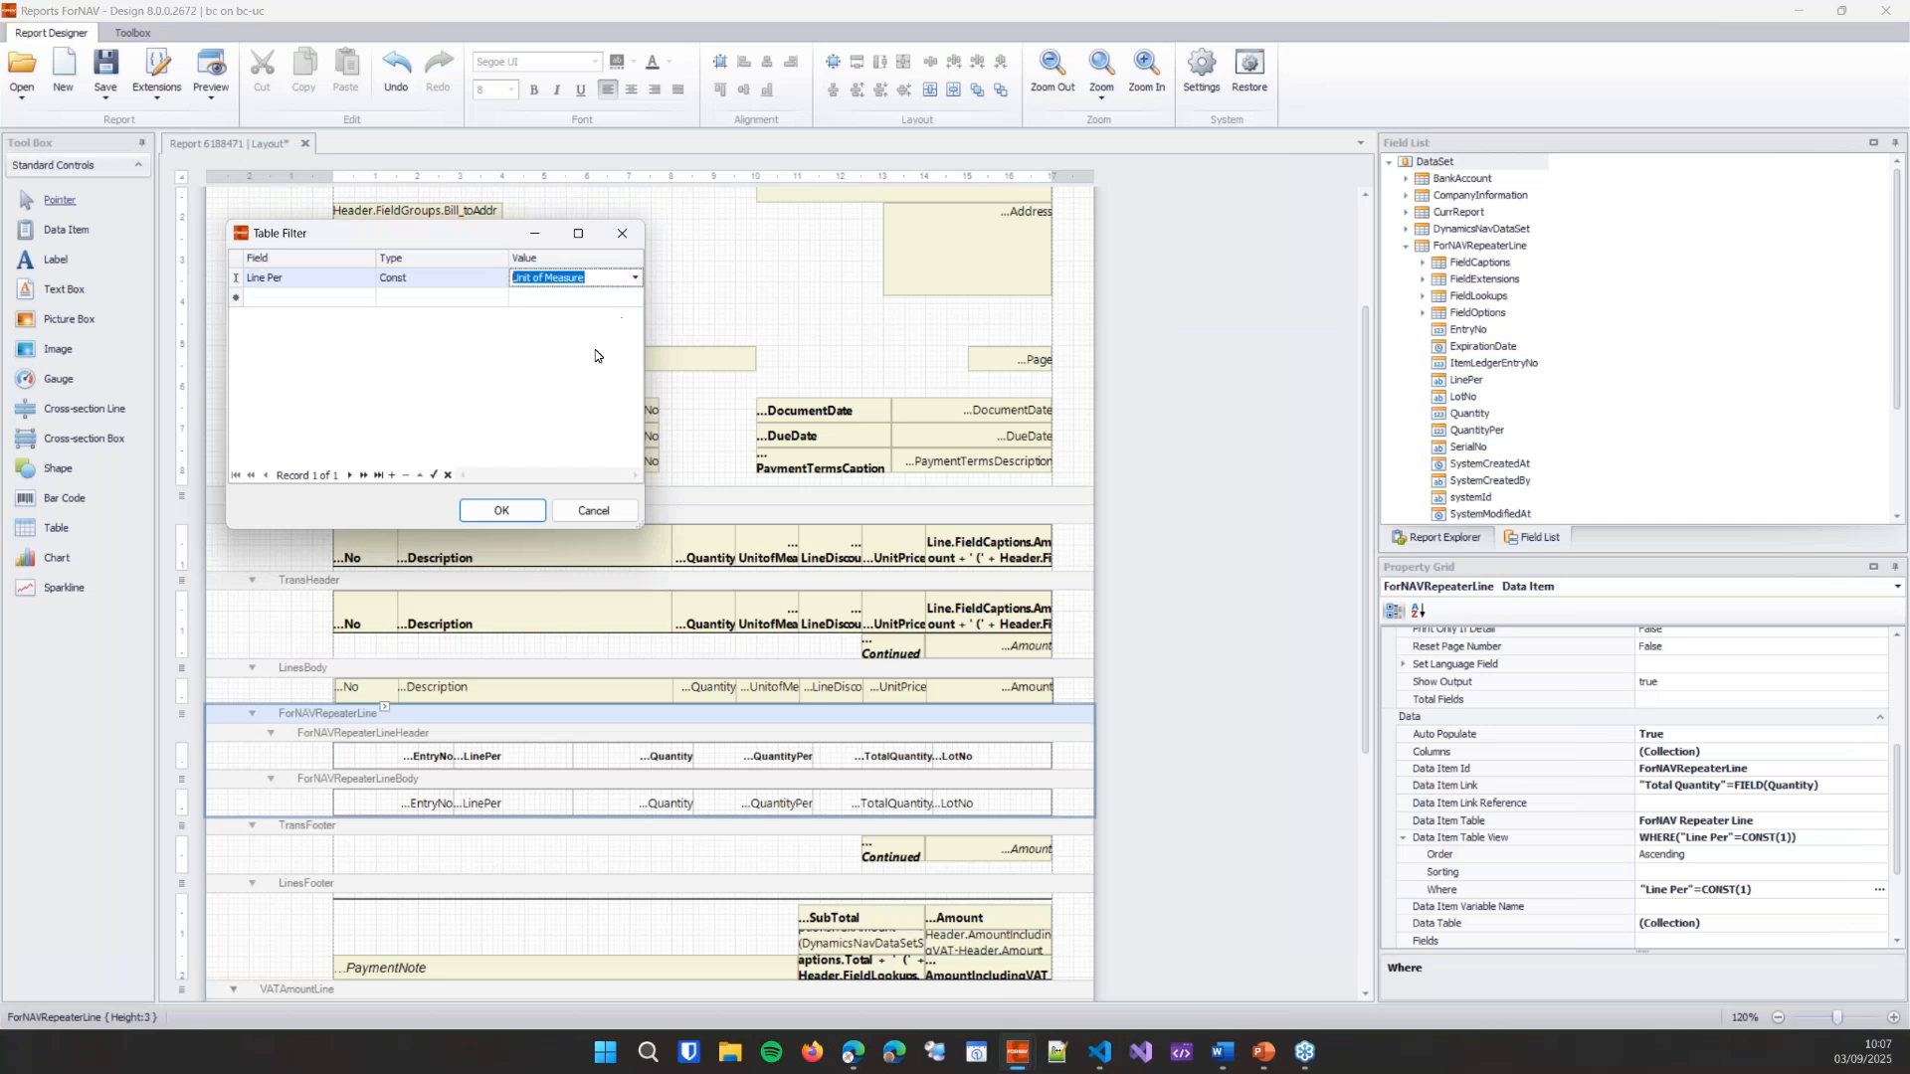
click(518, 510)
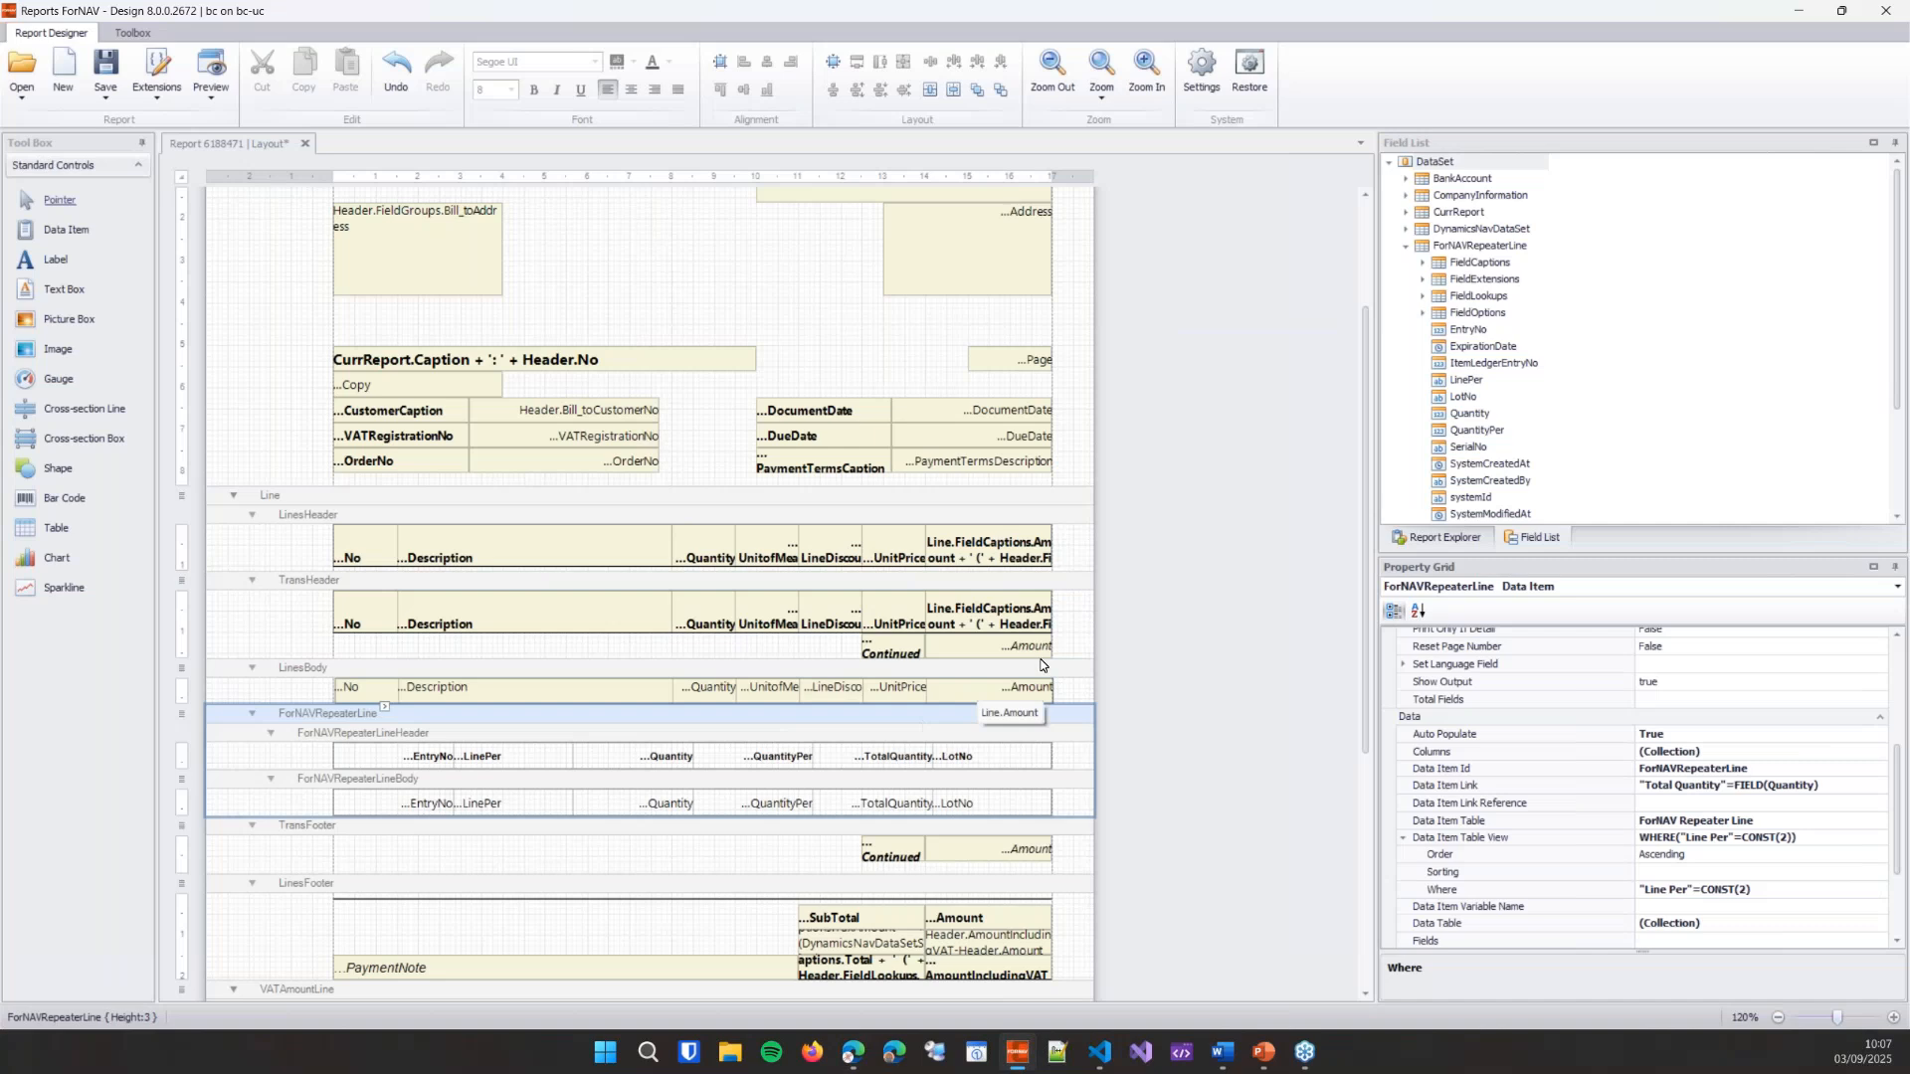
- Extend the data item link by linking Quantity Per to the sales line's quantity per unit of measure field
scroll(1170, 655, down, 1)
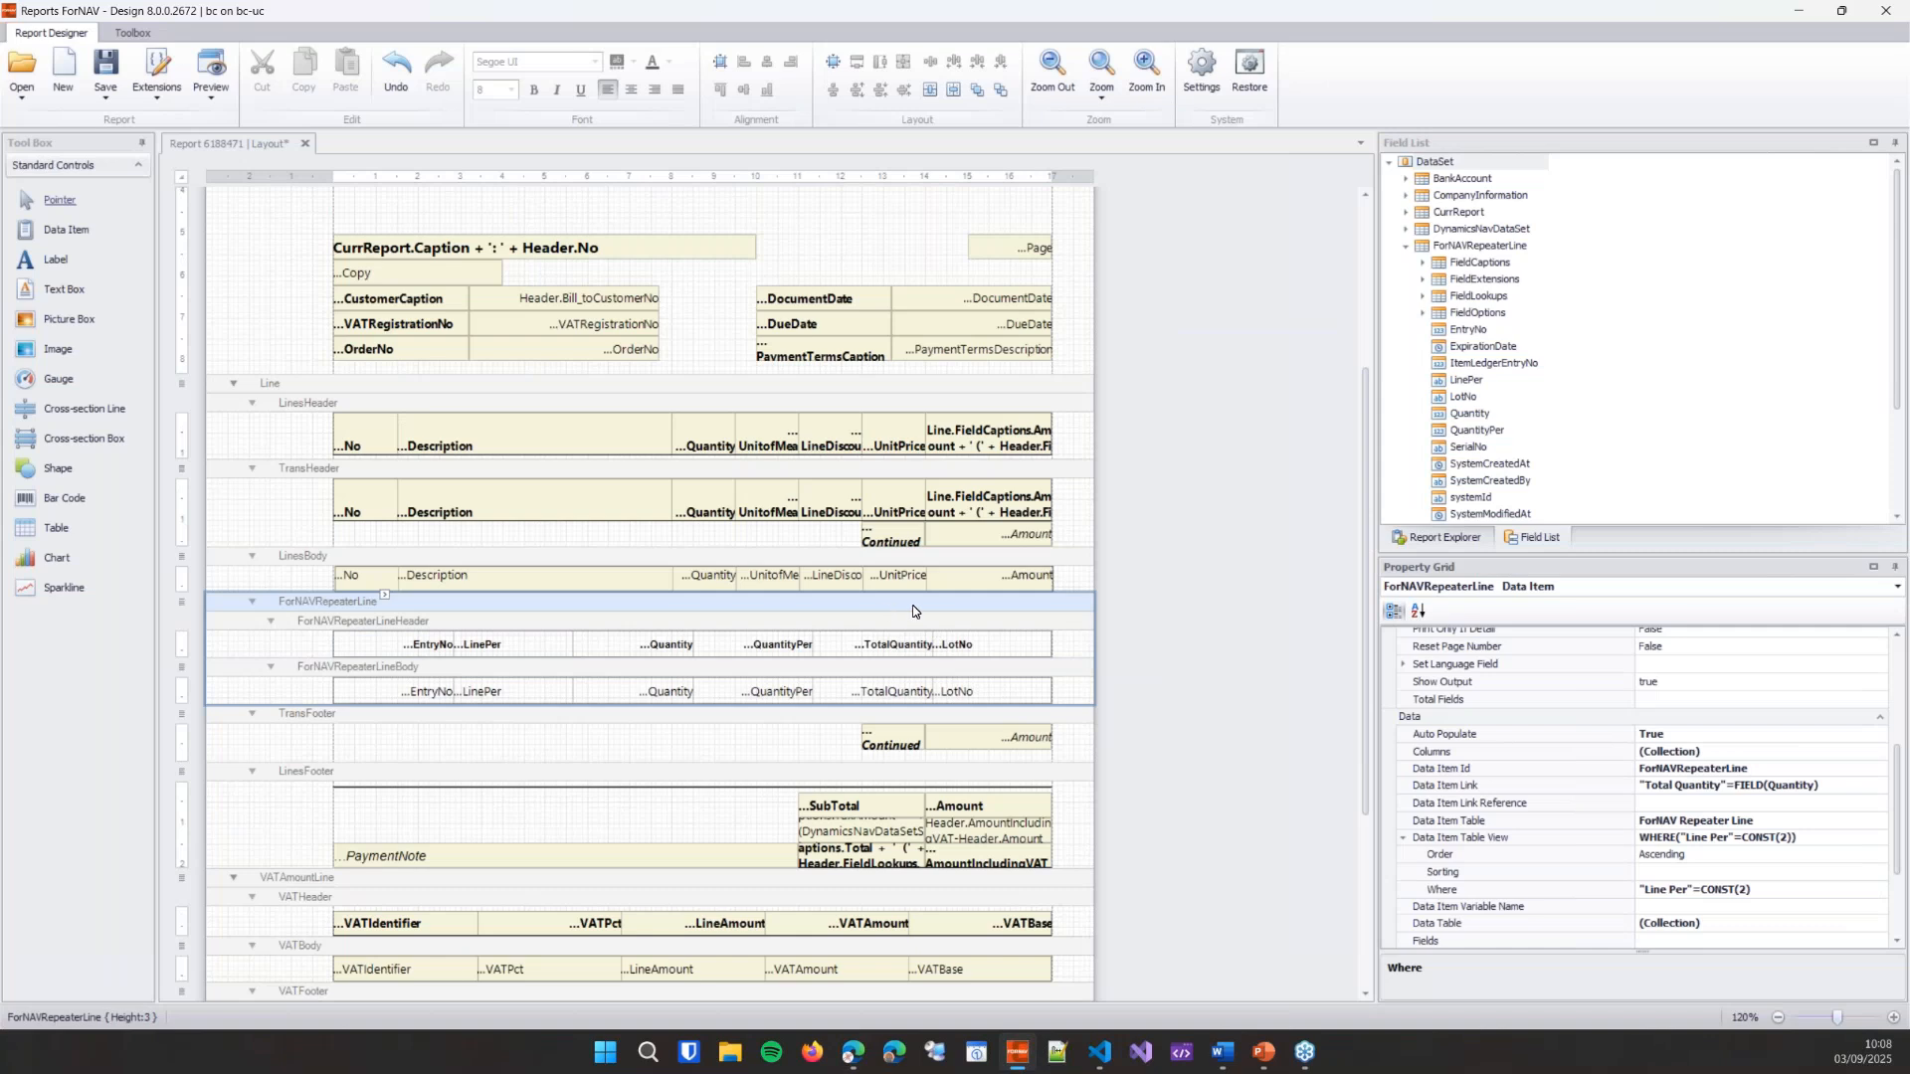
click(1853, 785)
click(1880, 786)
click(403, 320)
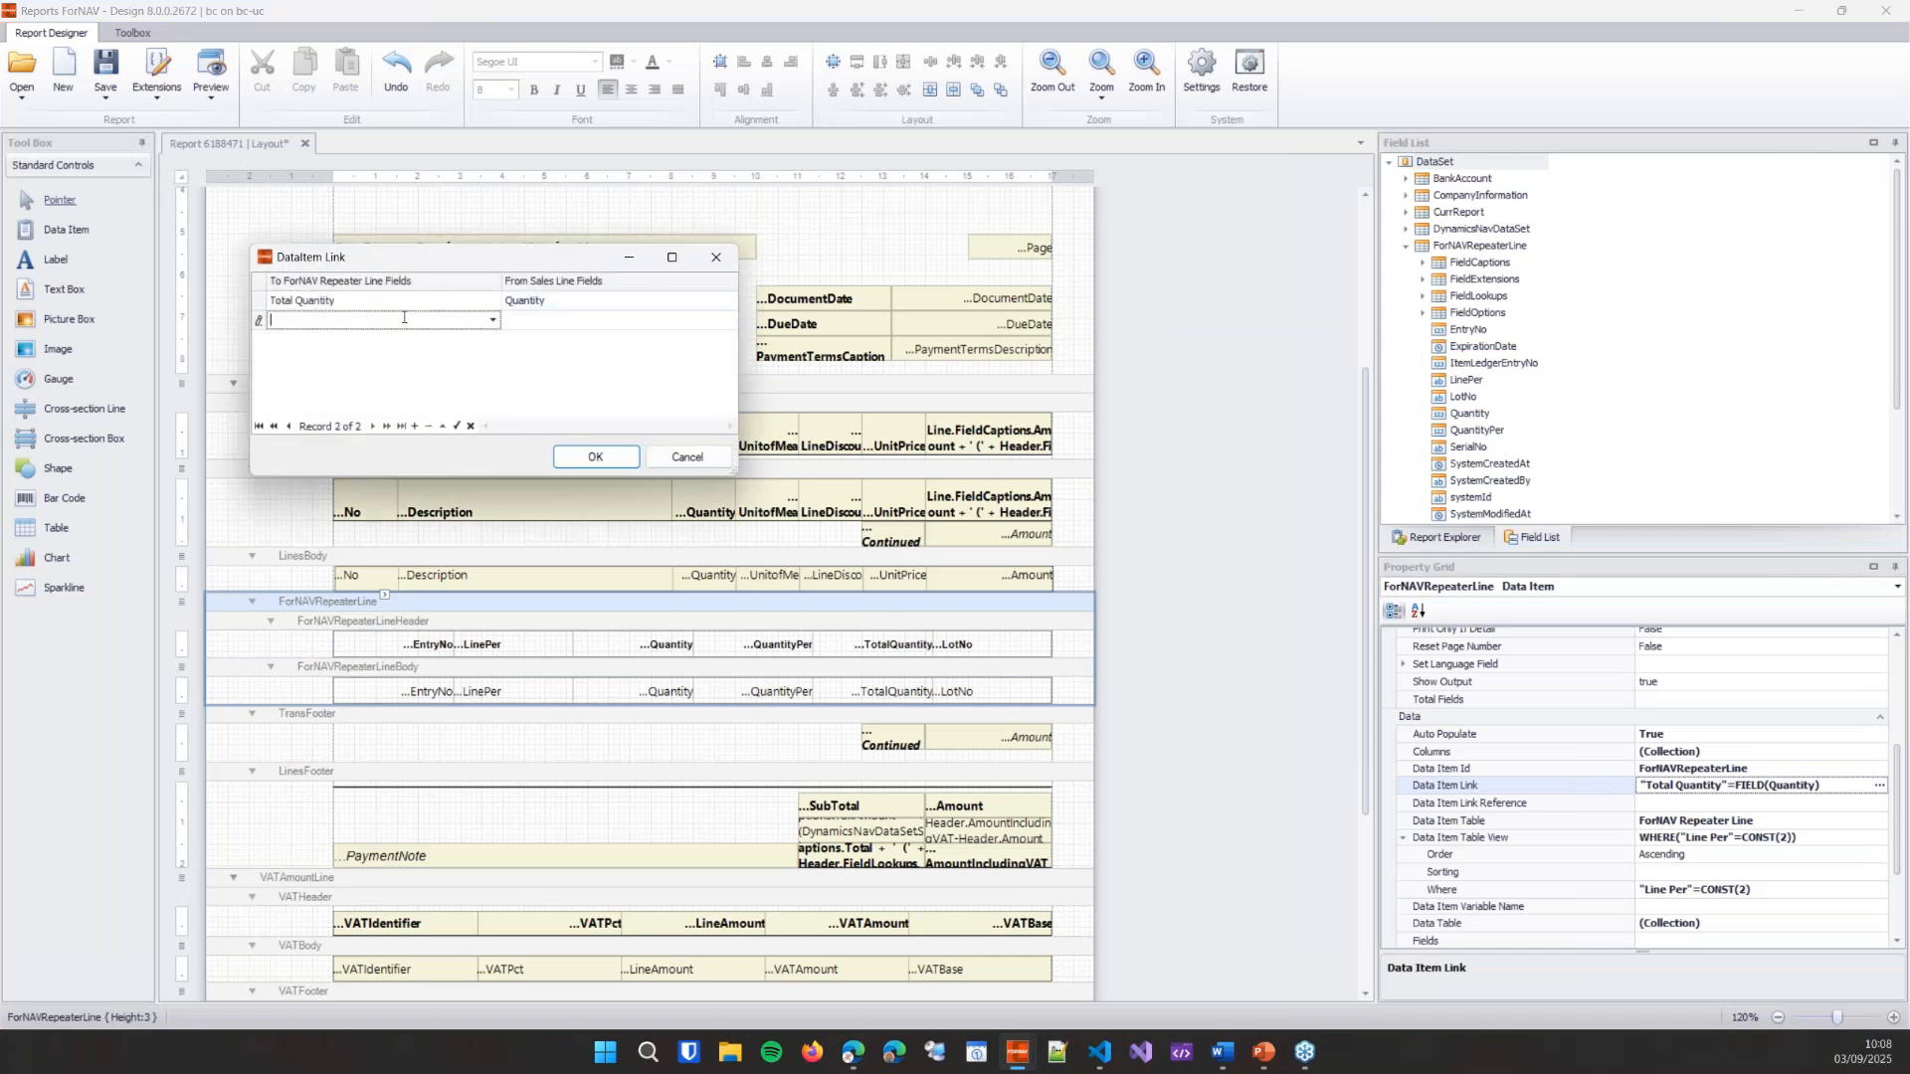
click(491, 320)
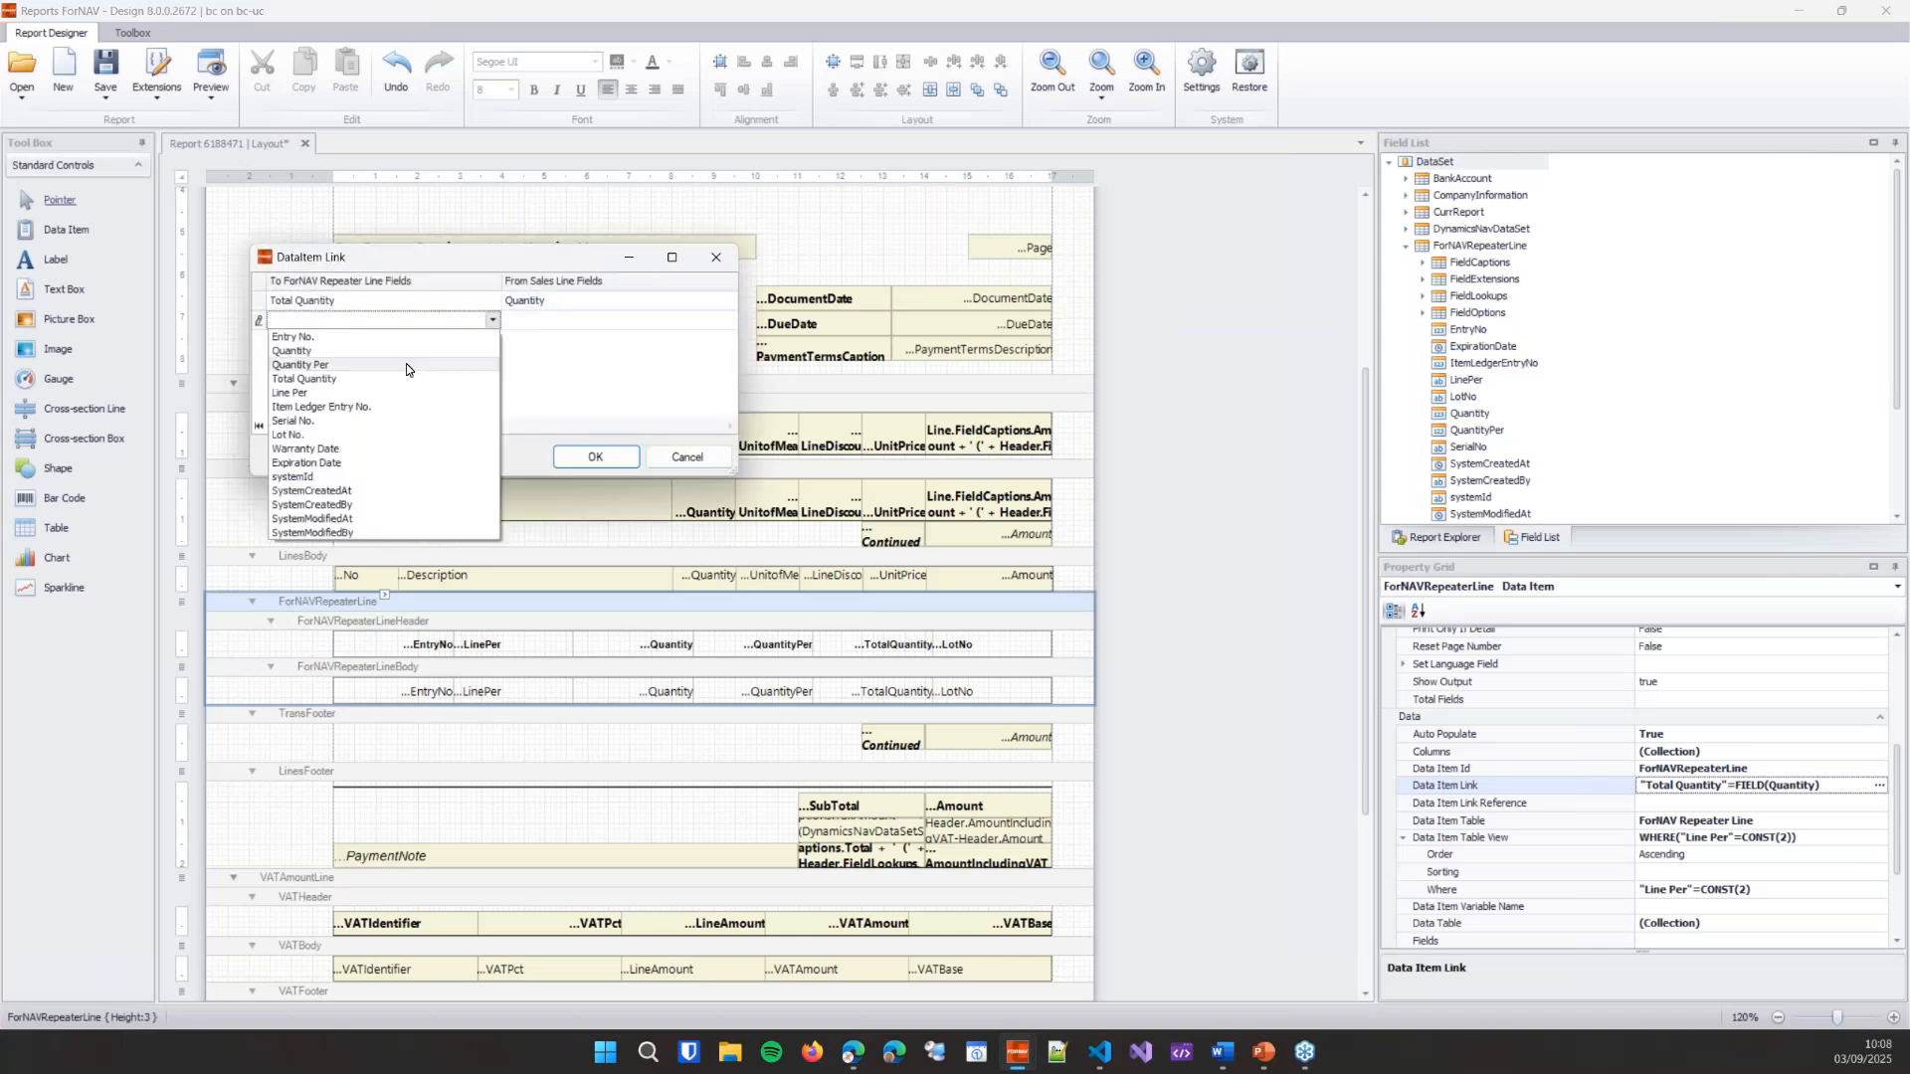
click(406, 365)
click(571, 320)
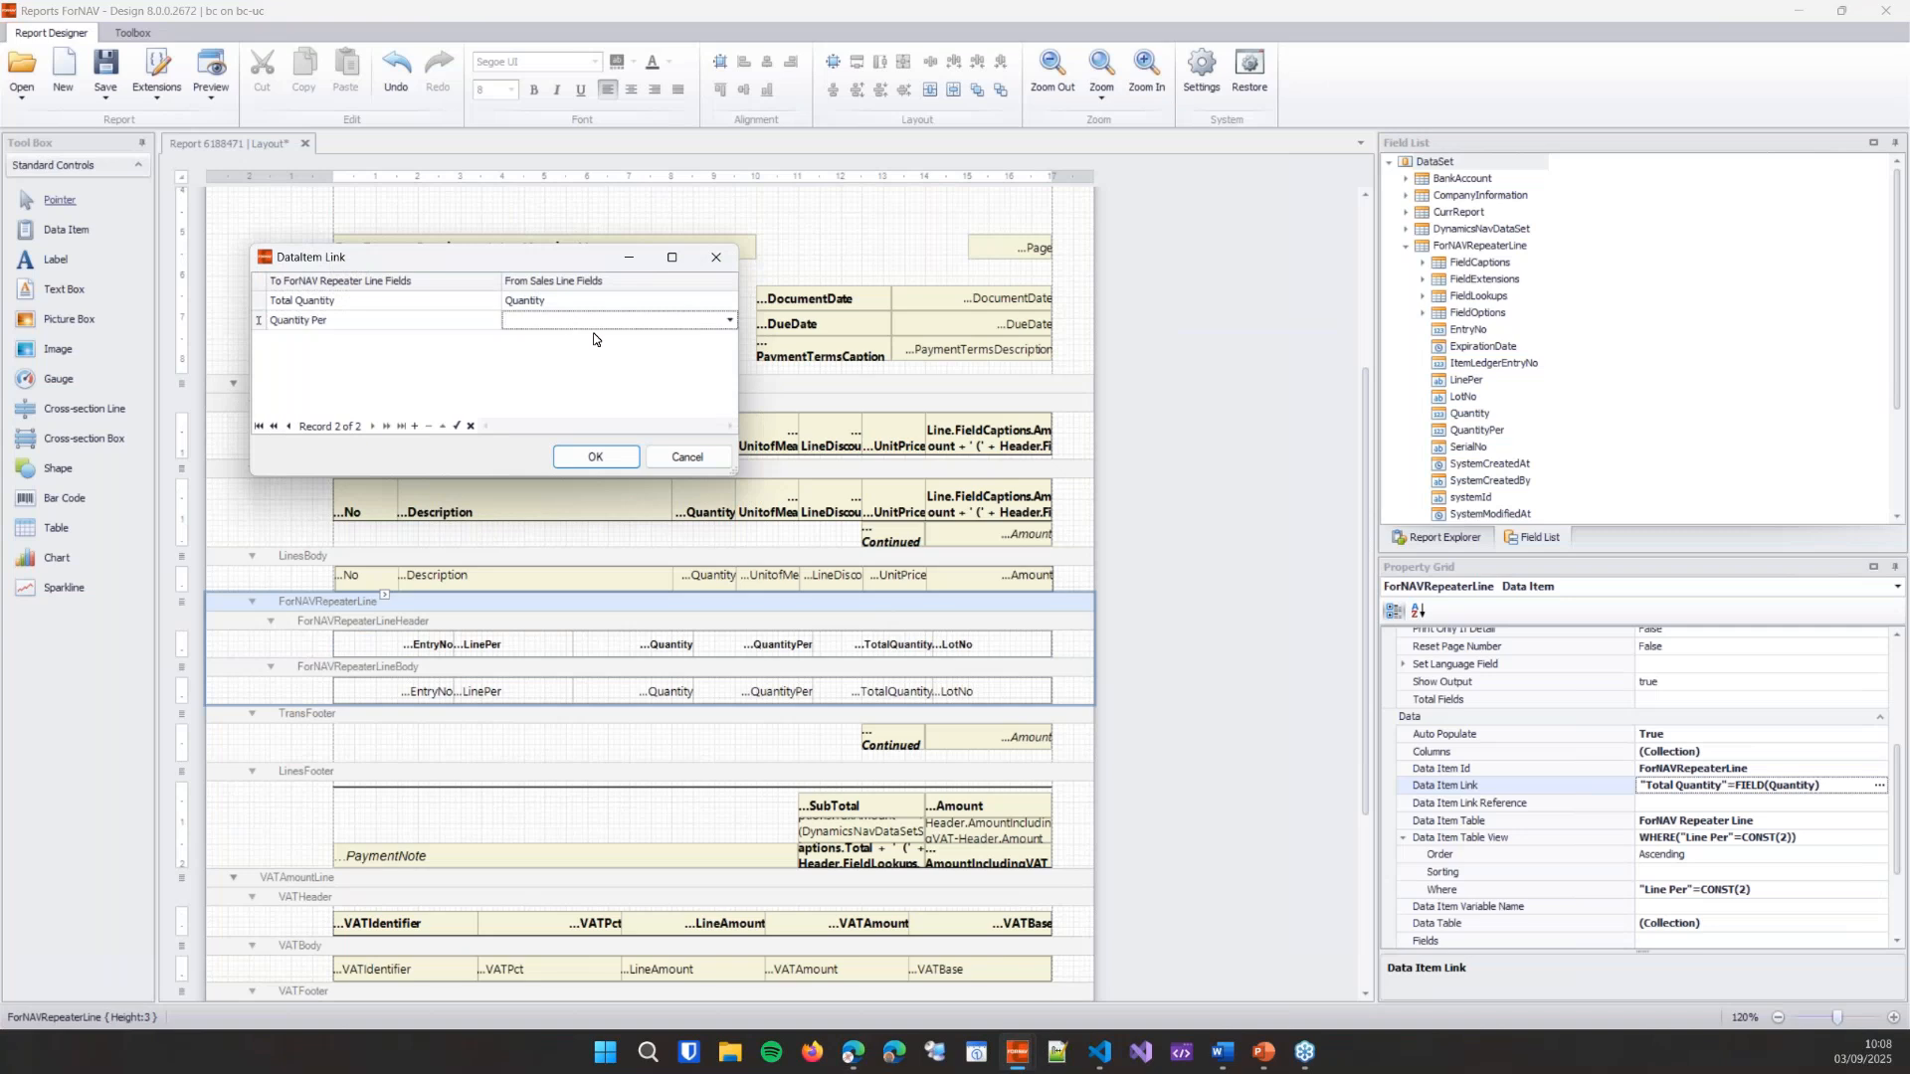
text(Qty. p)
key(Return)
click(622, 459)
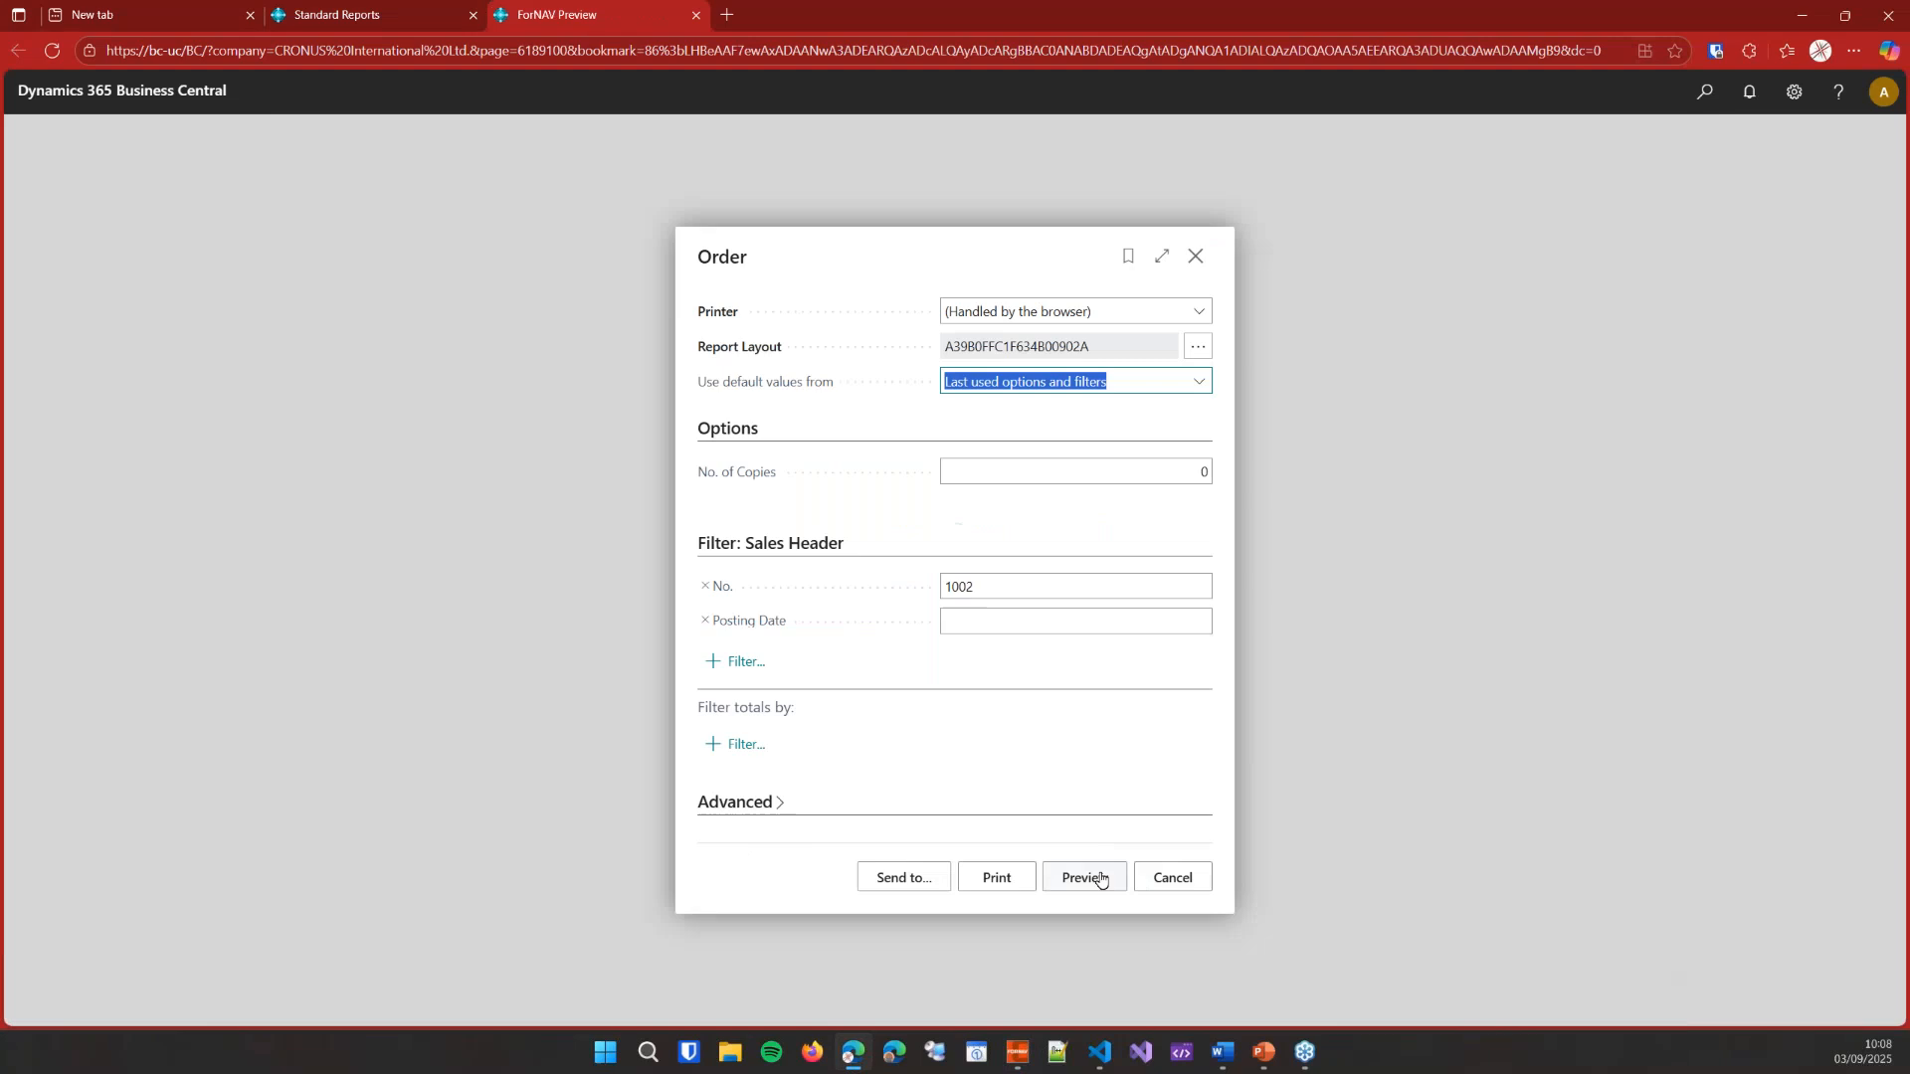
- Preview the order split by unit of measure, compare the Quantity and Quantity Per columns, and close the preview and request page
click(1099, 880)
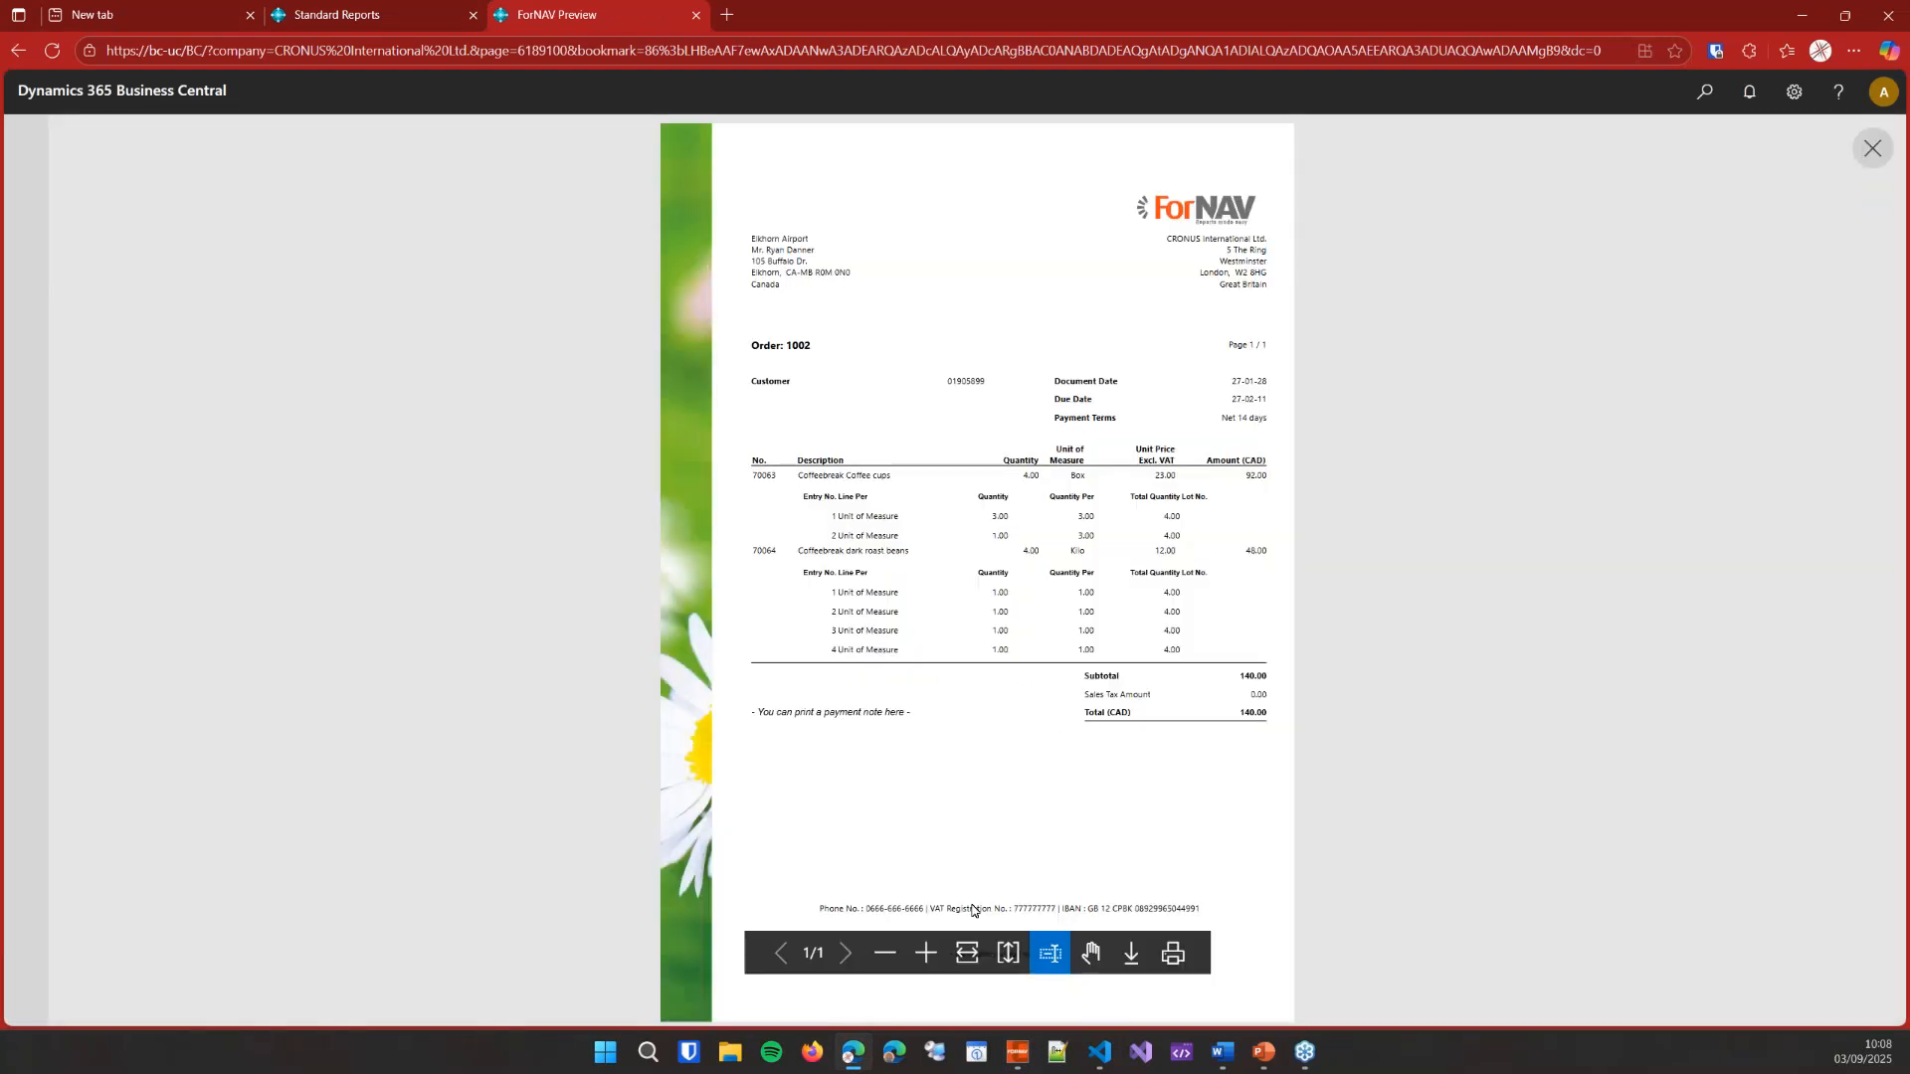
click(926, 953)
scroll(951, 904, down, 1)
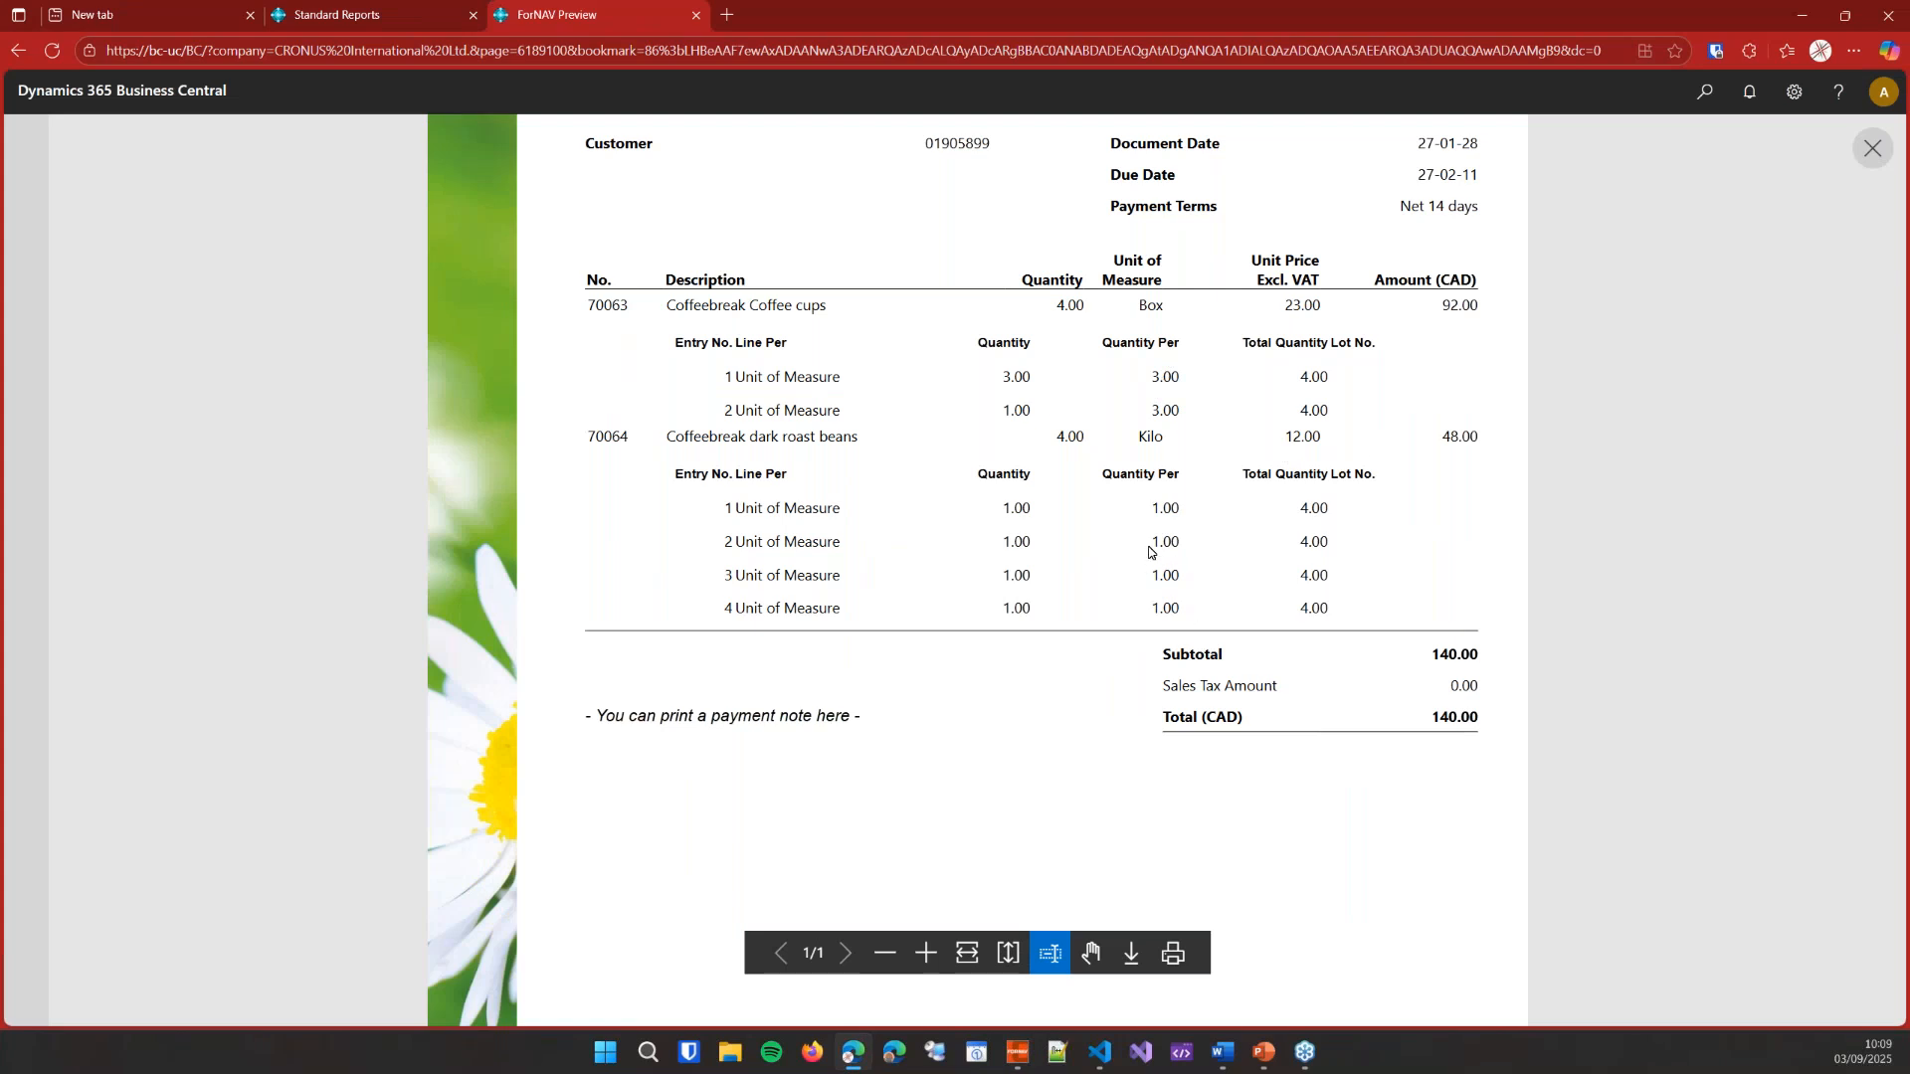
click(1871, 151)
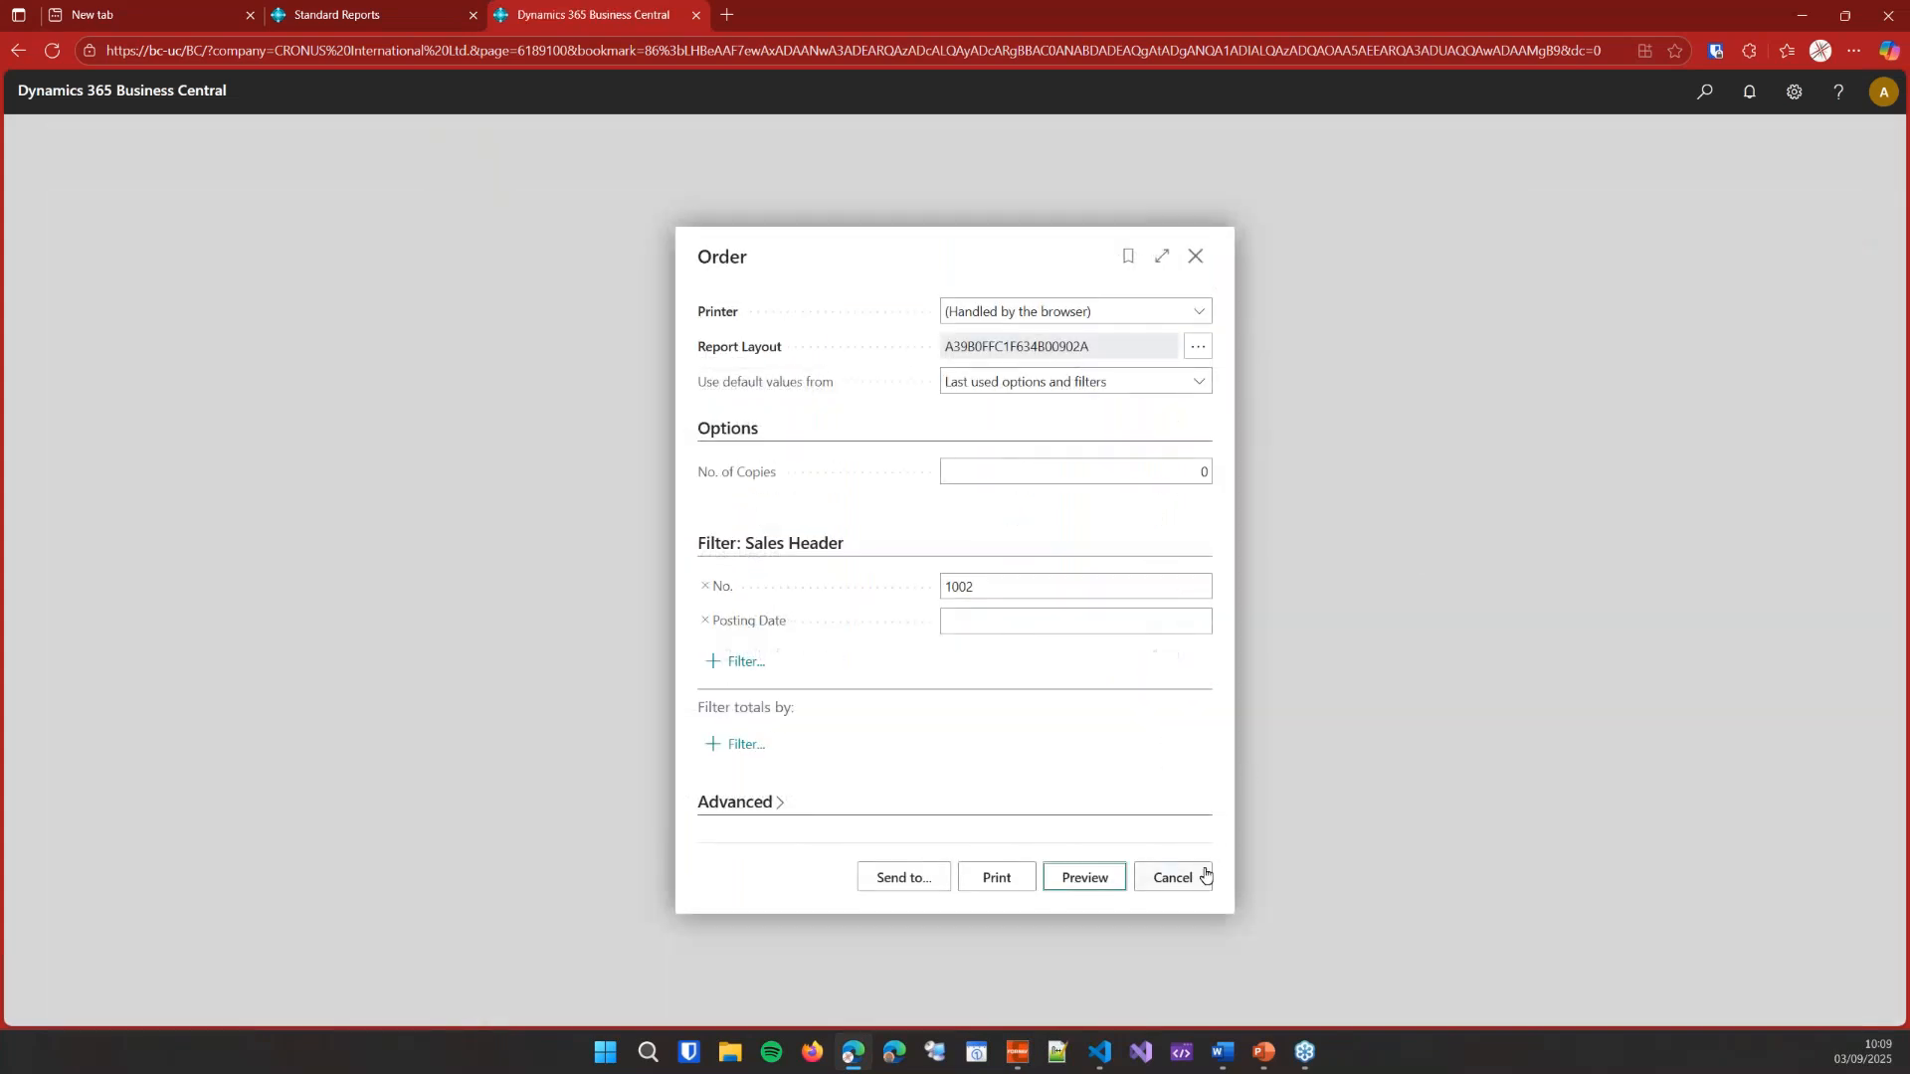
click(1174, 877)
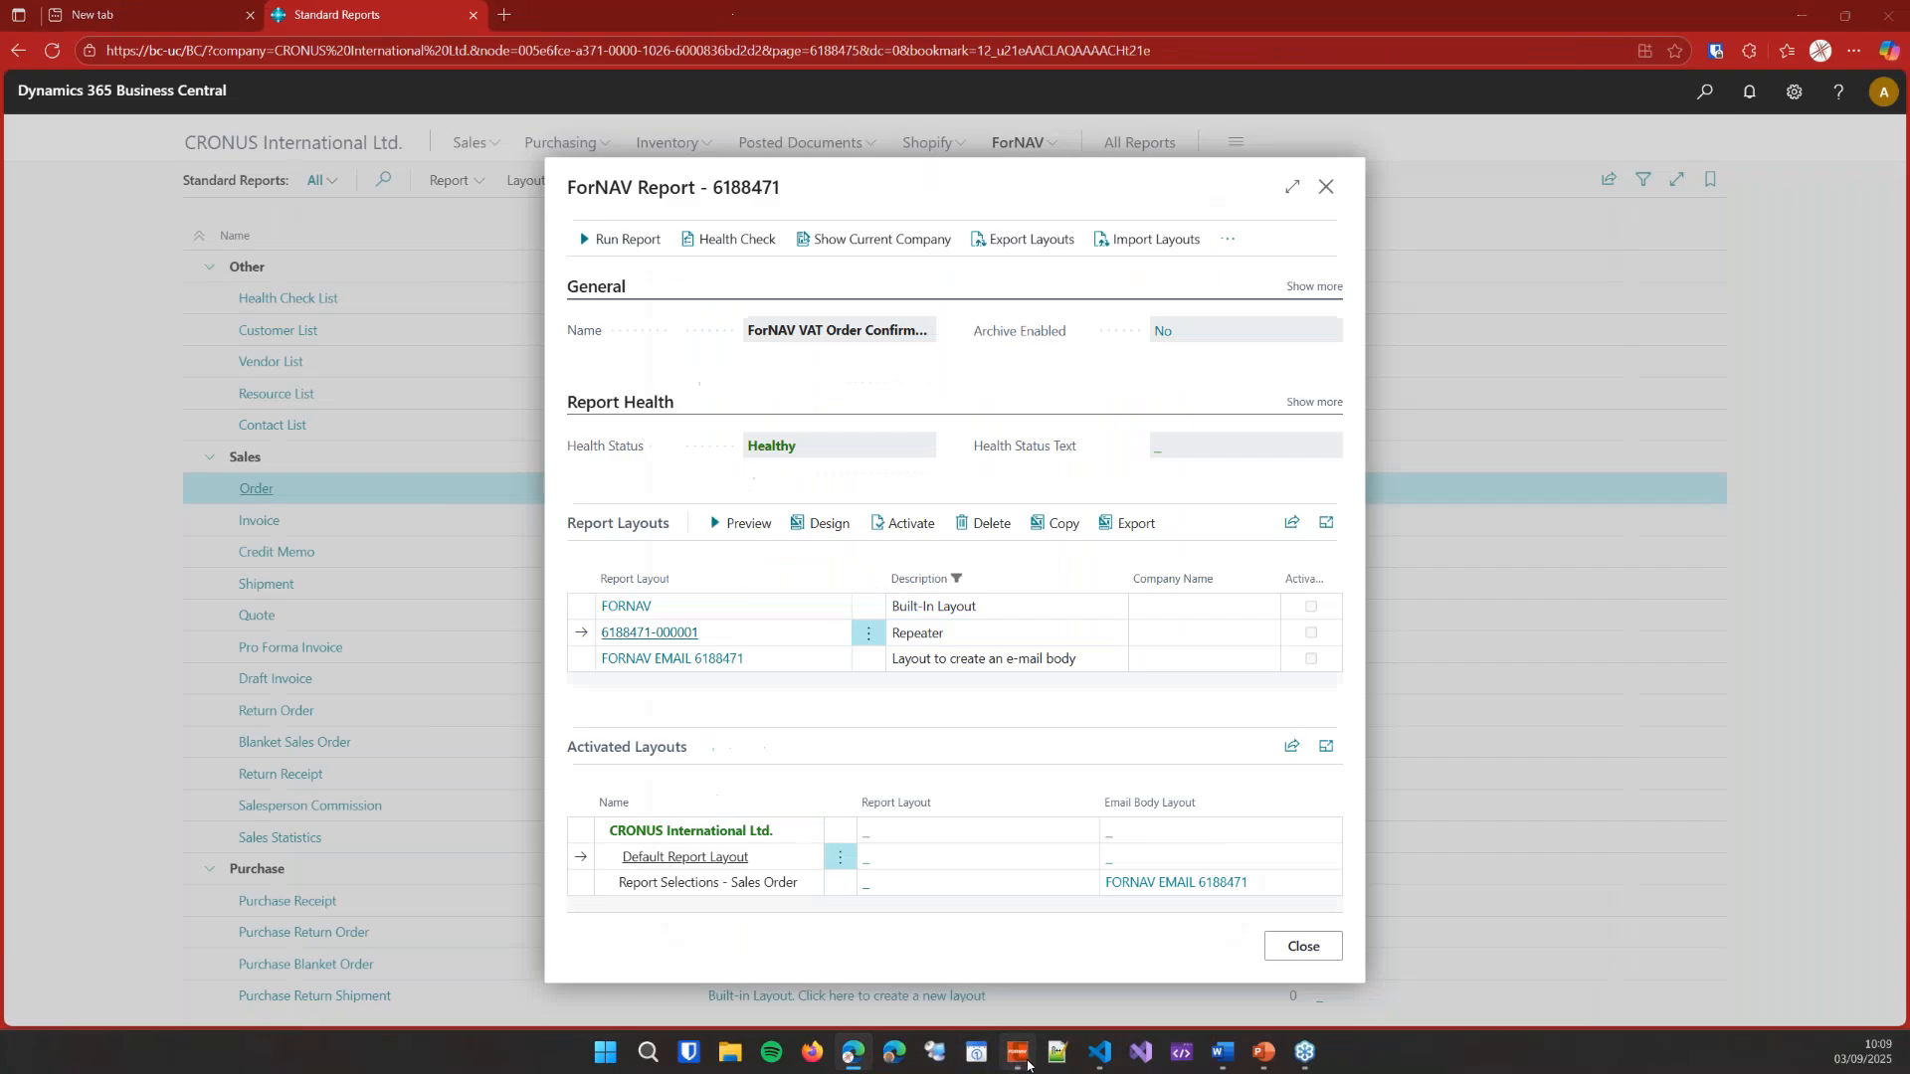
- Return to the ForNAV designer and set the repeater data item's Line Per filter value to Tracking Entry
click(1026, 1066)
click(1776, 891)
click(1878, 893)
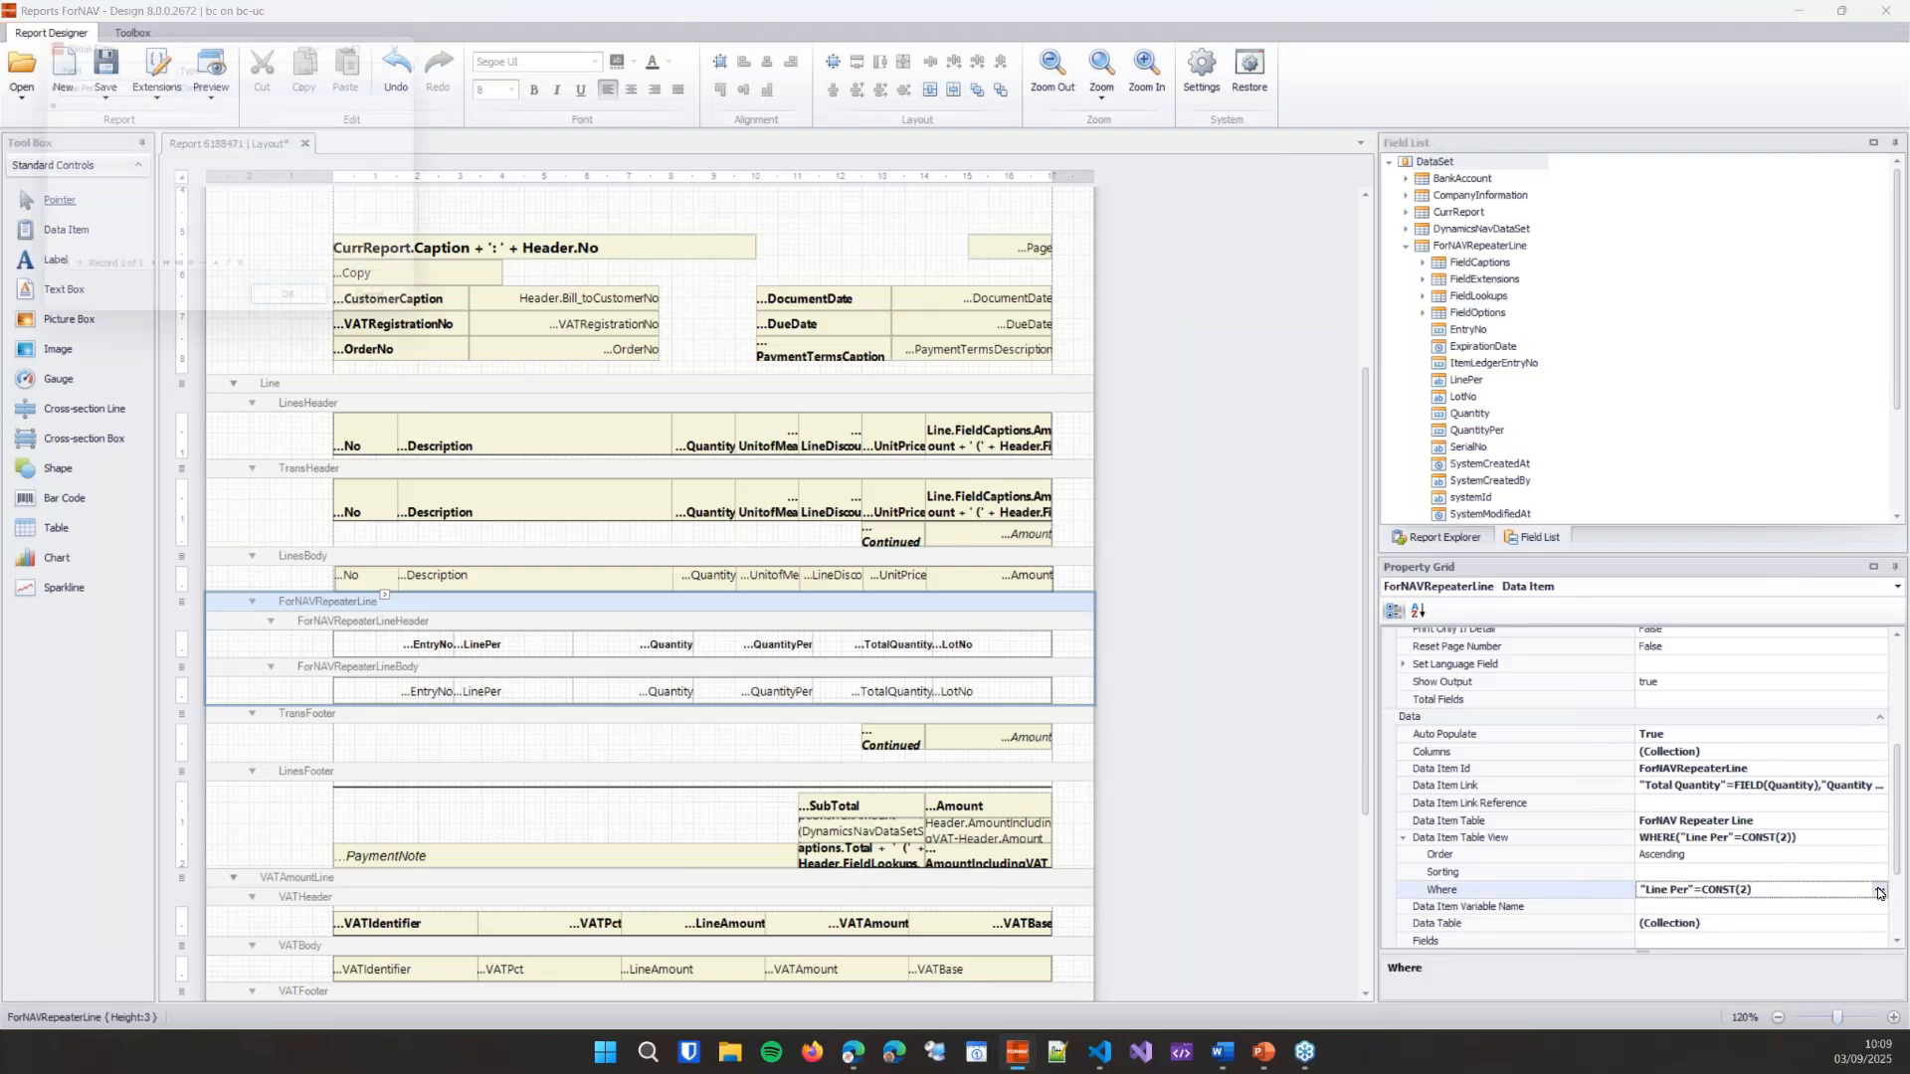
click(441, 88)
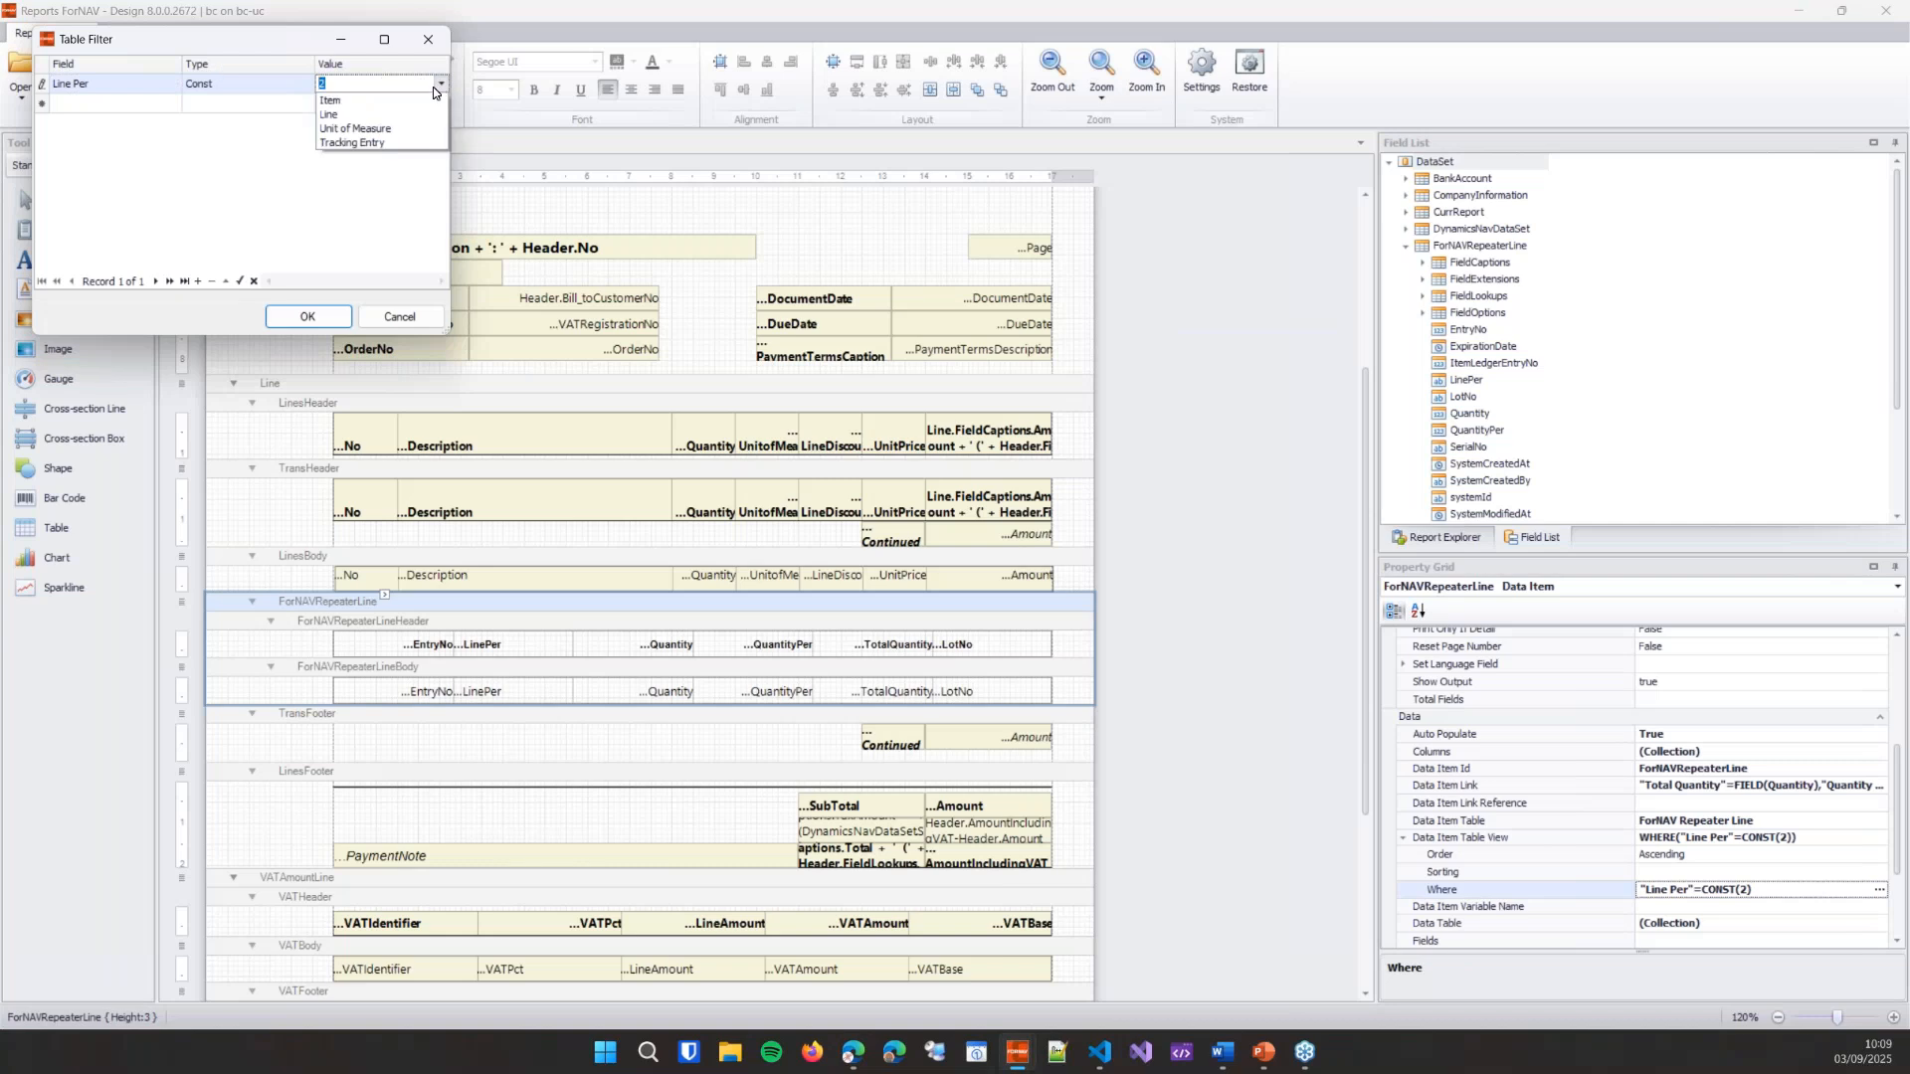
click(404, 143)
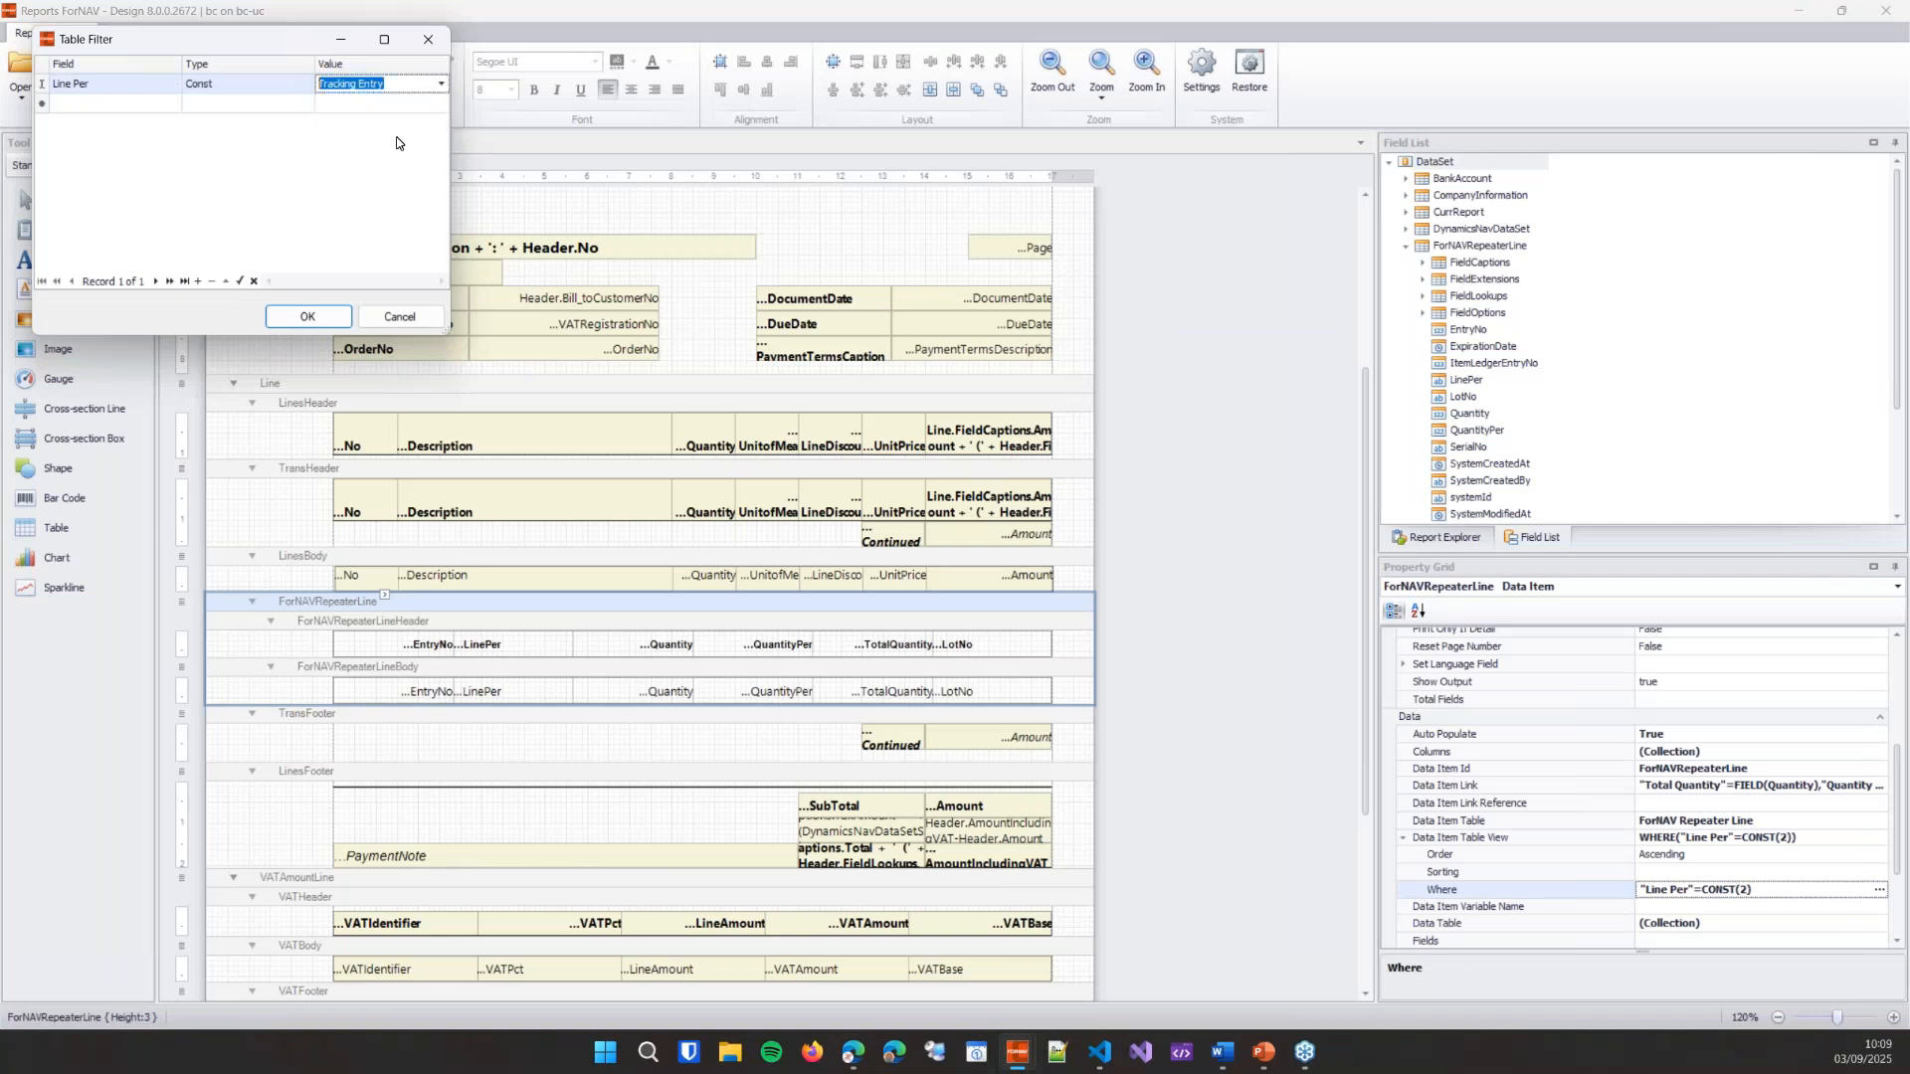
click(306, 317)
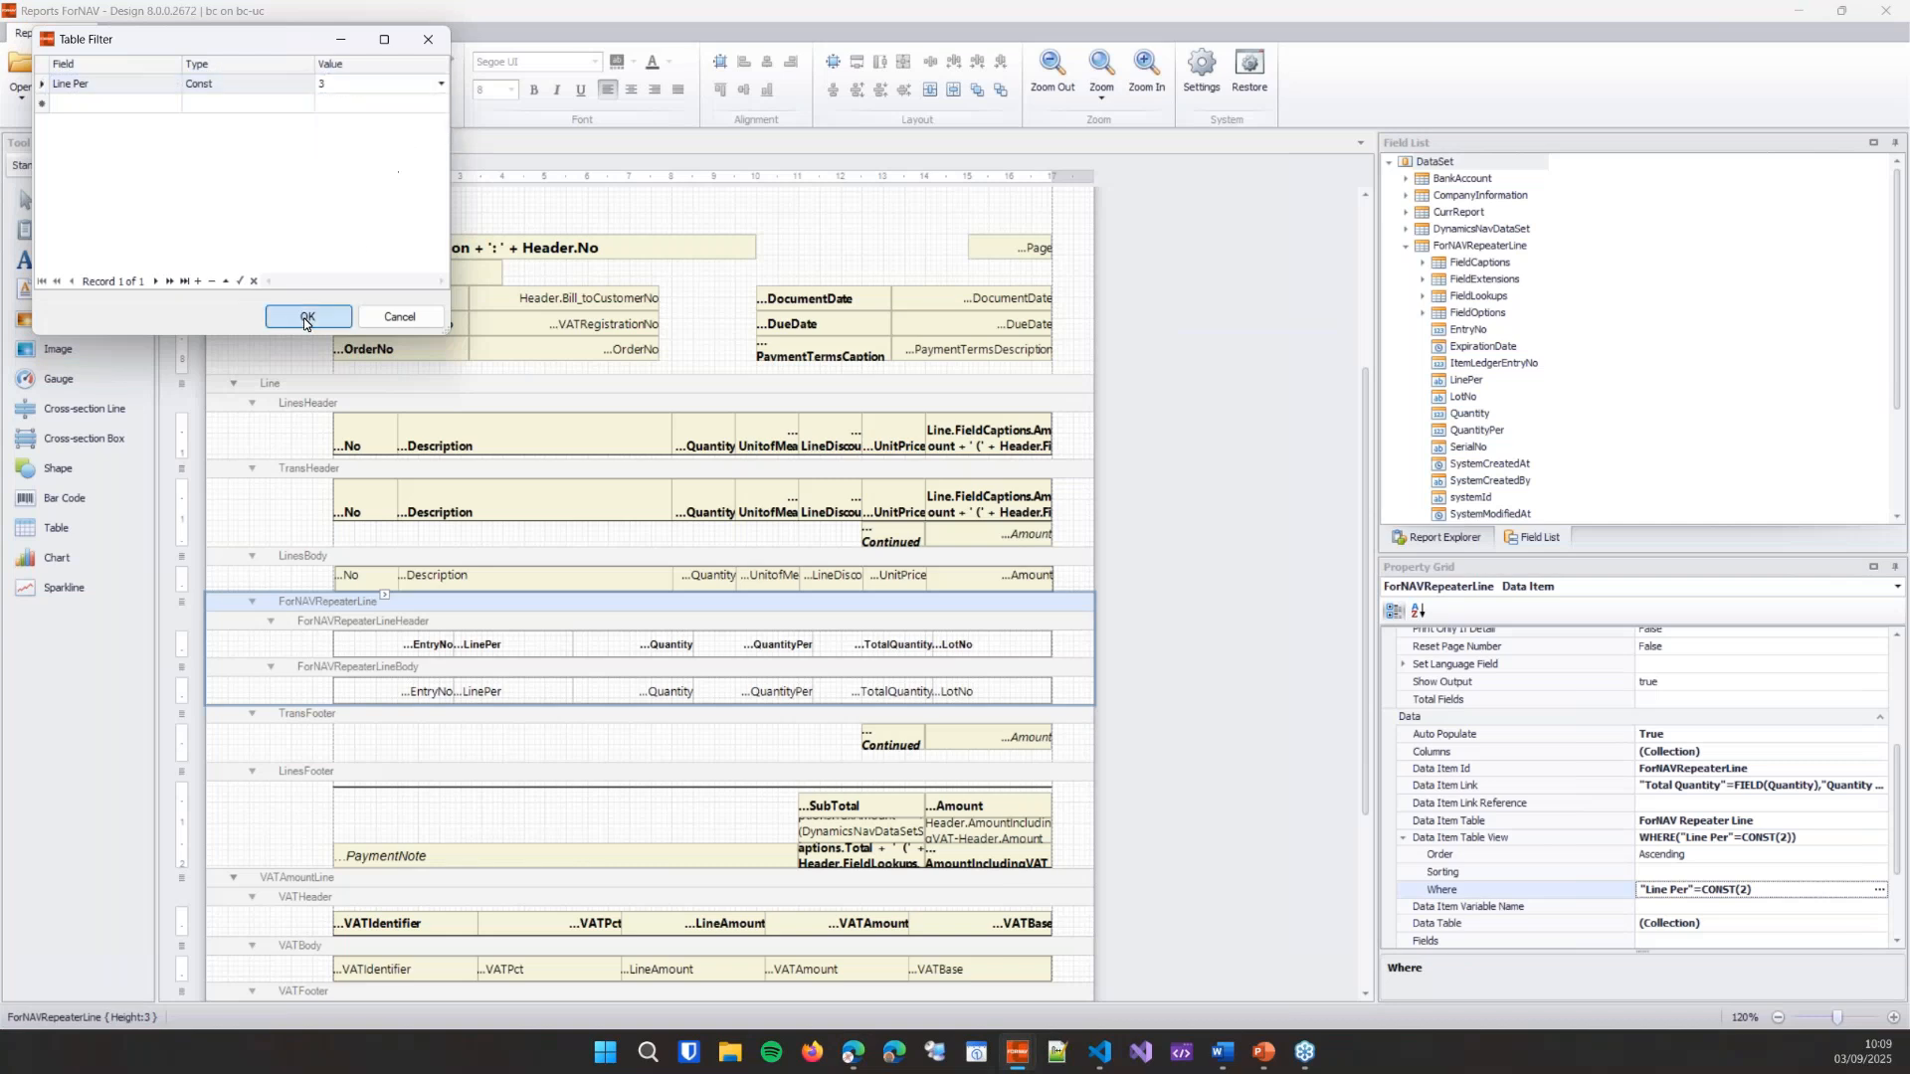
click(1152, 479)
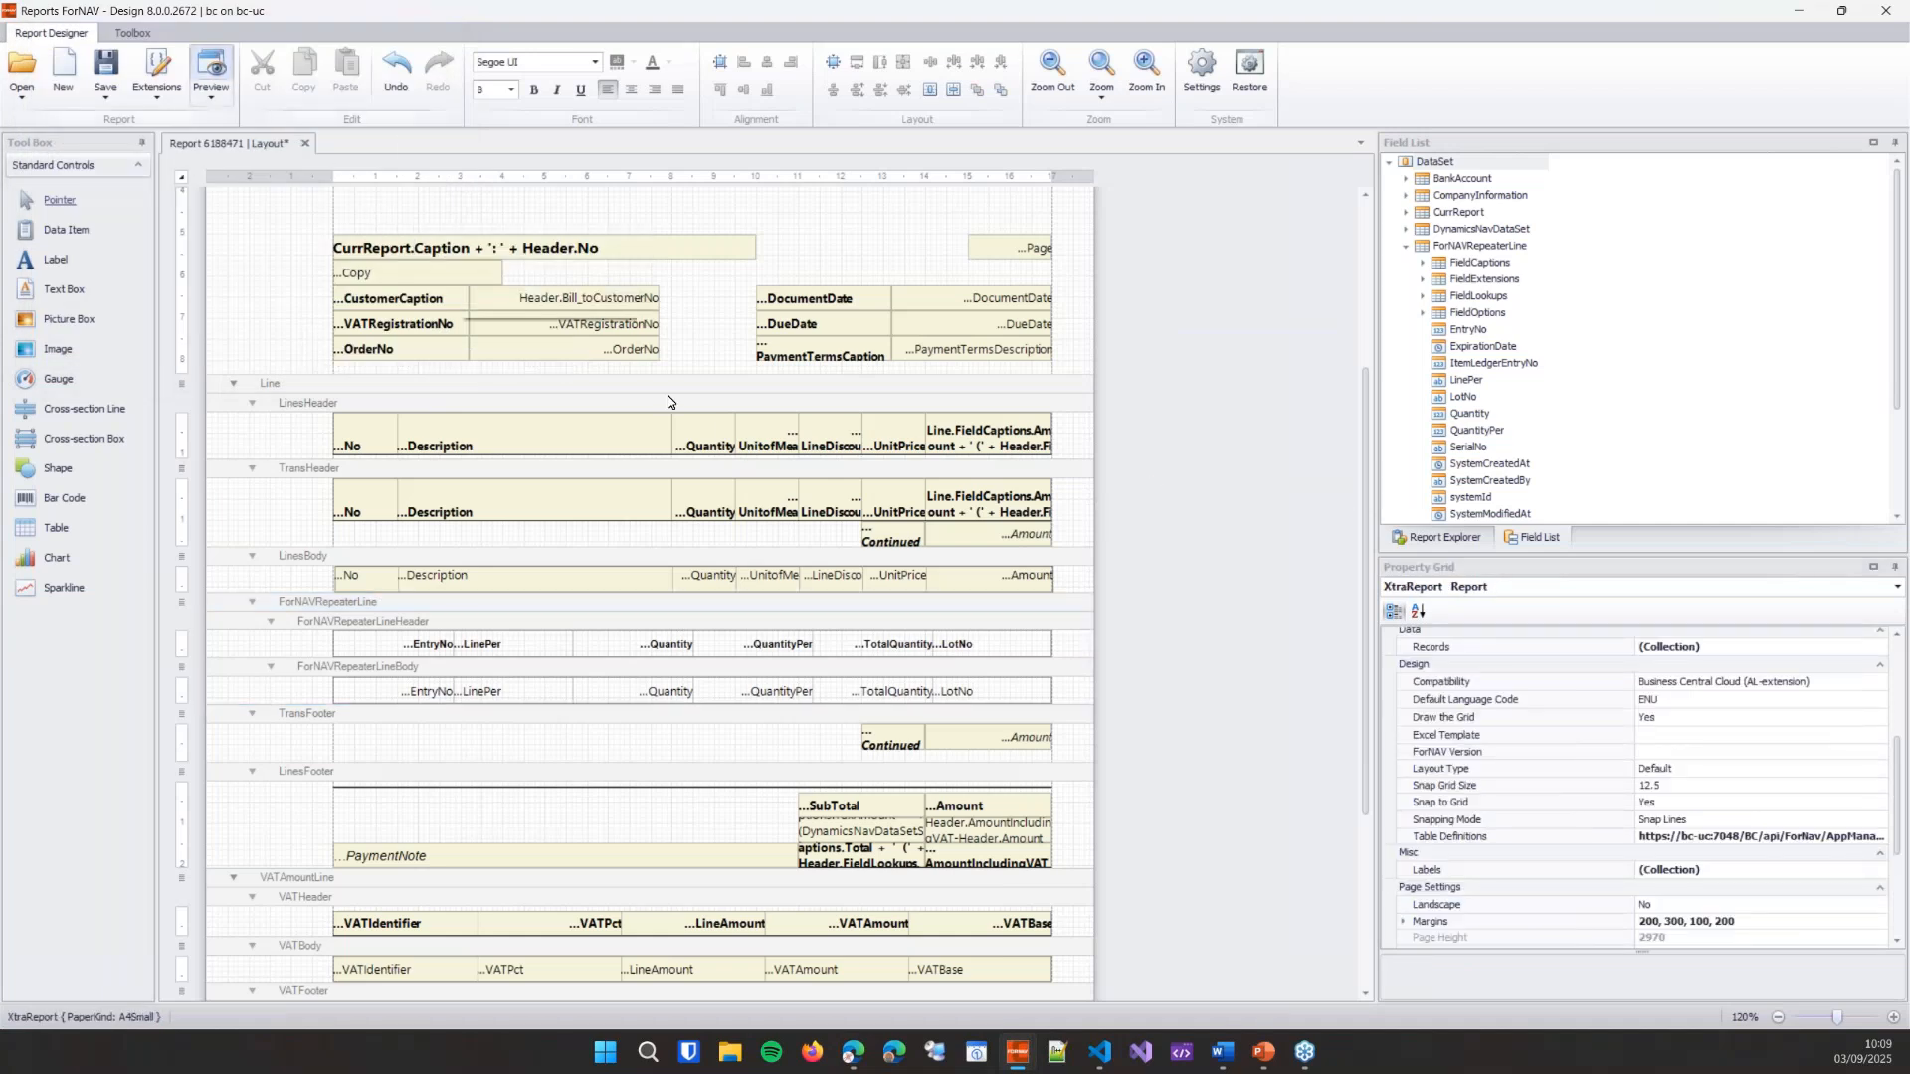
- Preview order 1002 split by tracking entry, examine the quantities and lot numbers per line, and close the preview and request page
click(219, 69)
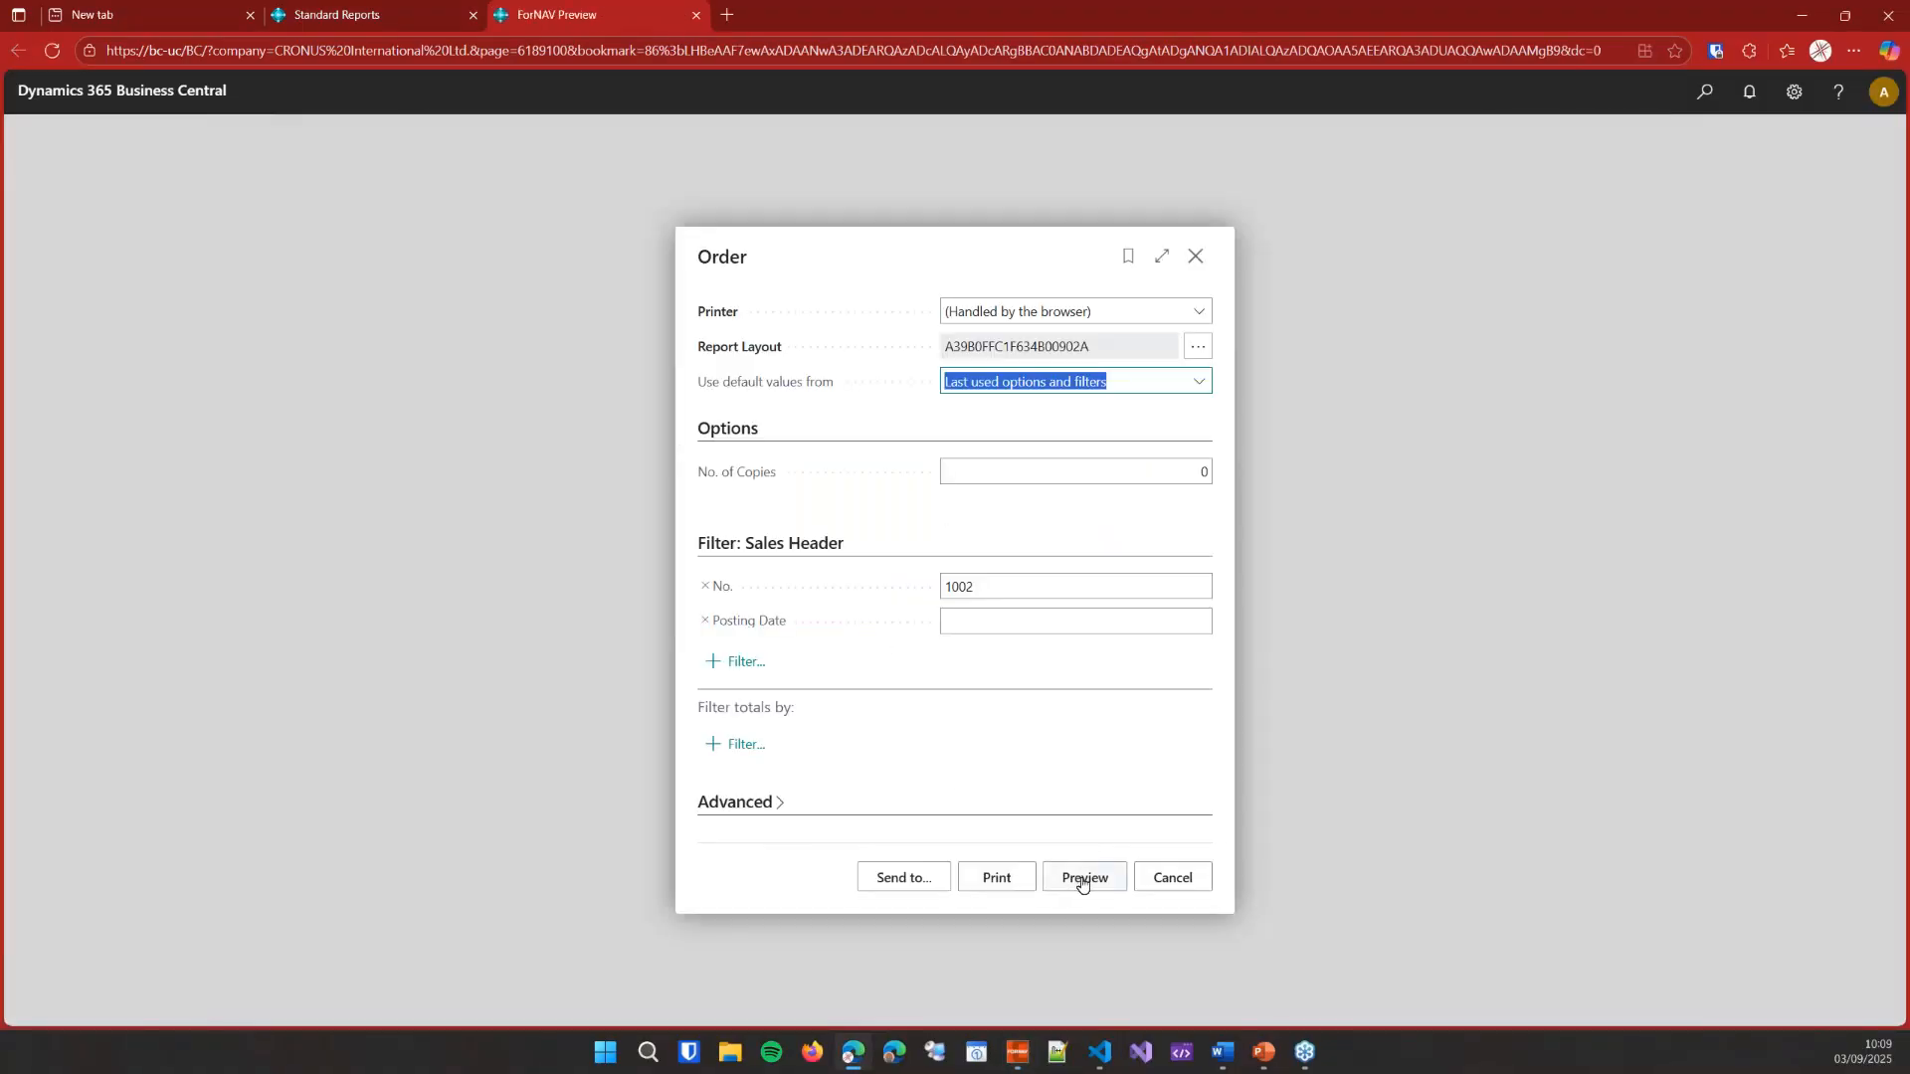
click(1085, 878)
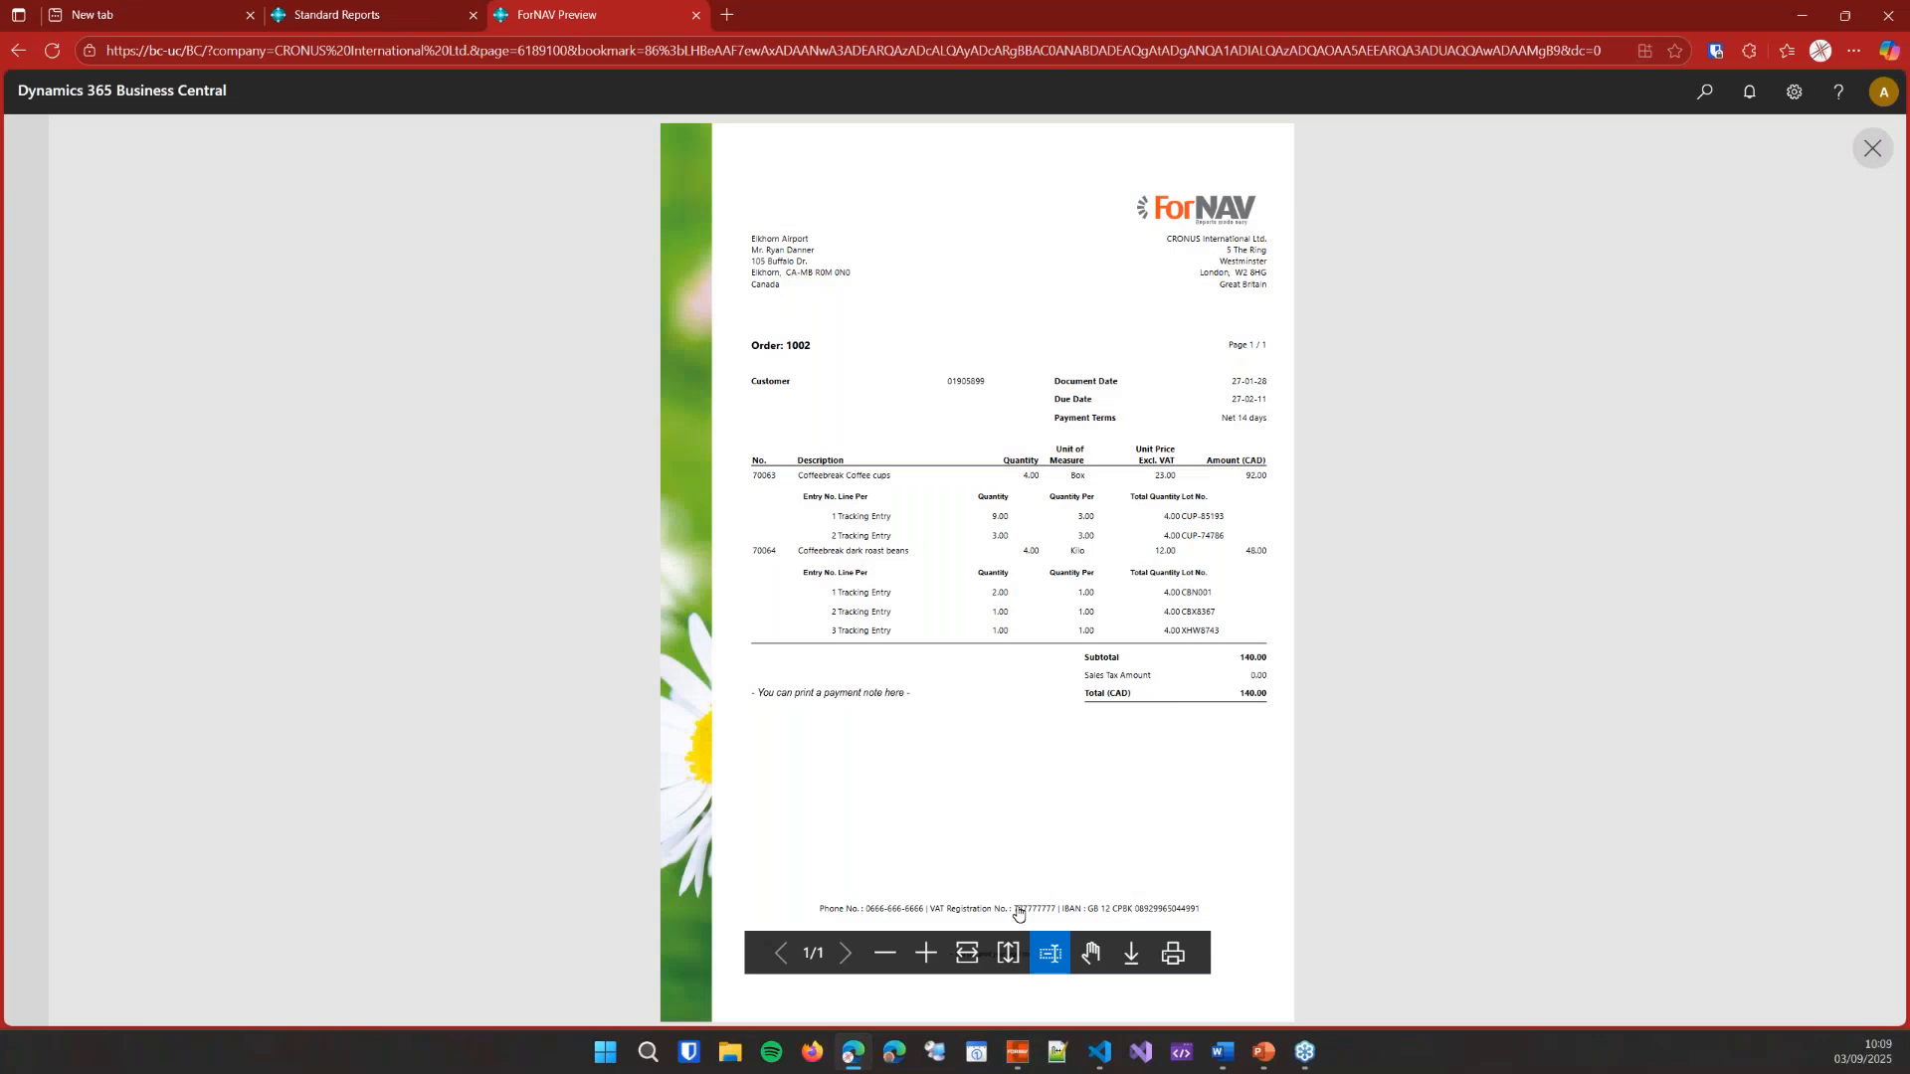
click(925, 953)
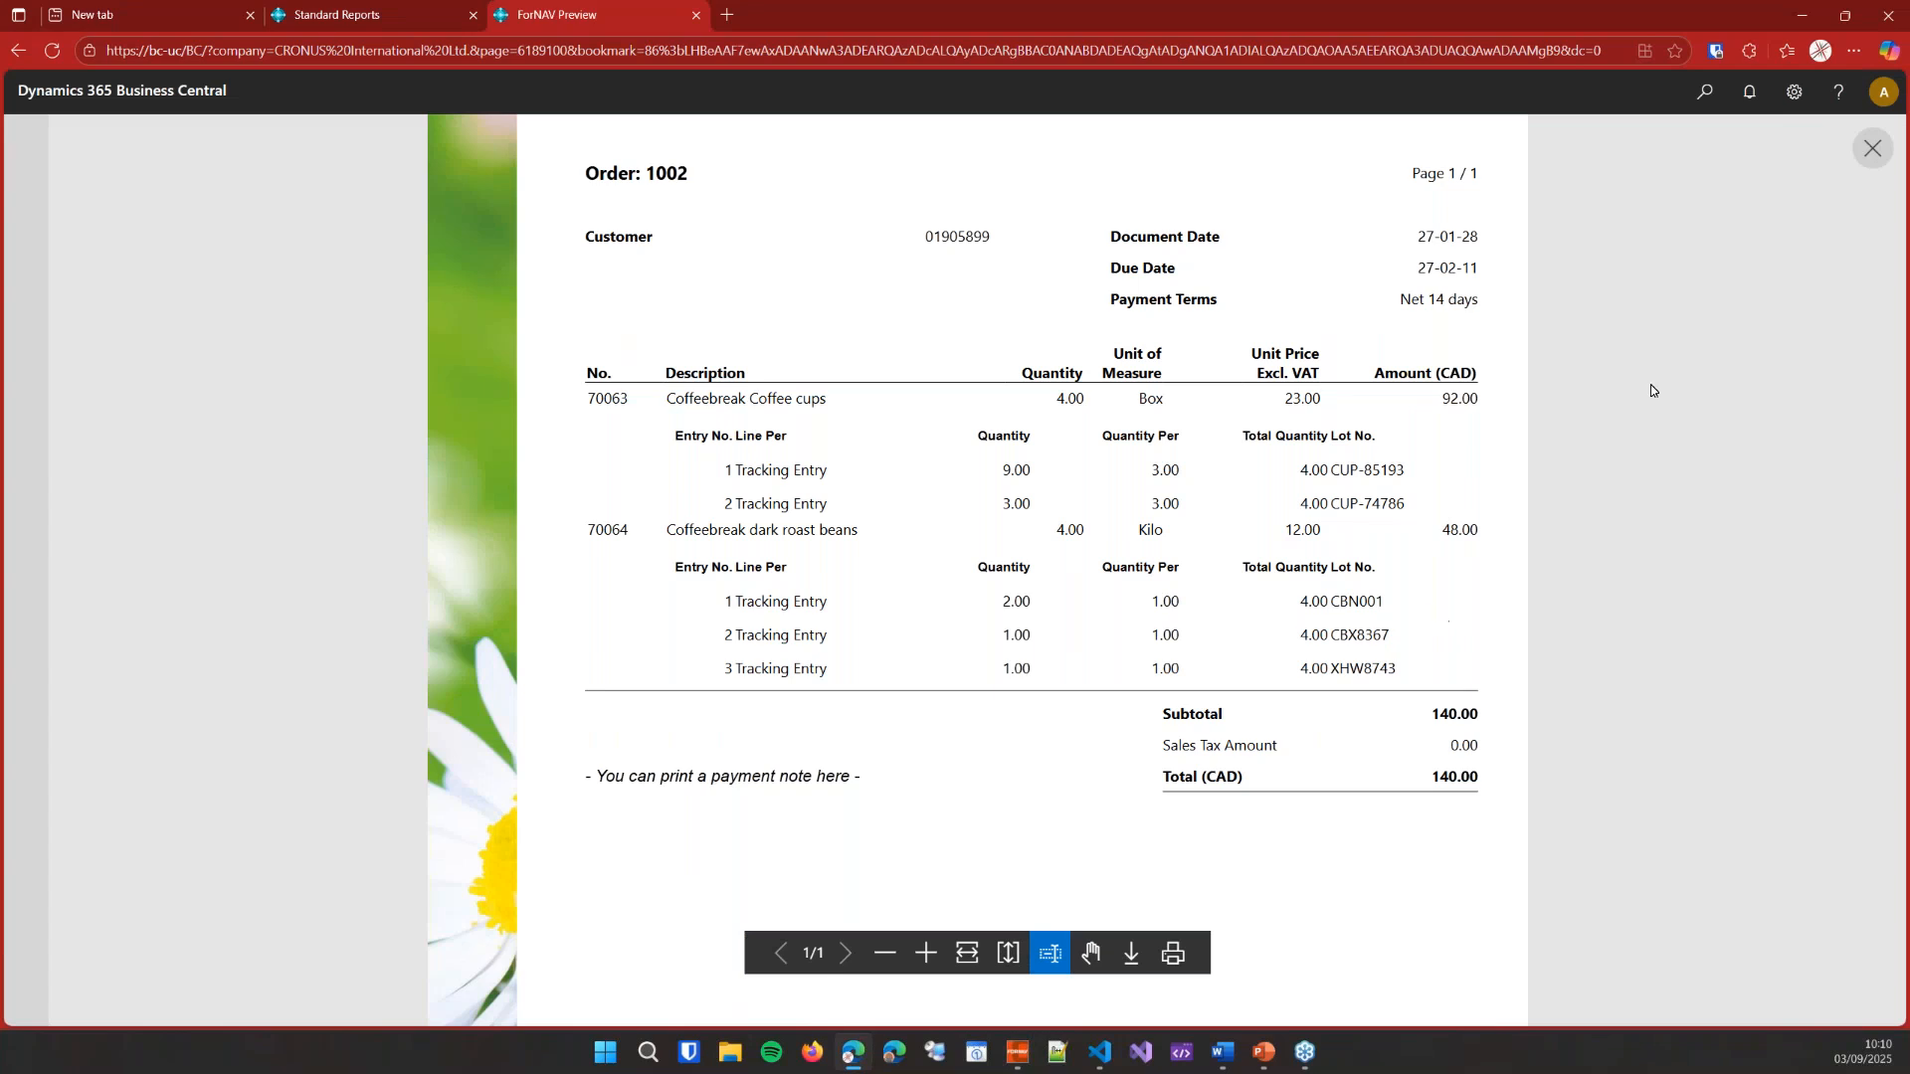
click(1855, 166)
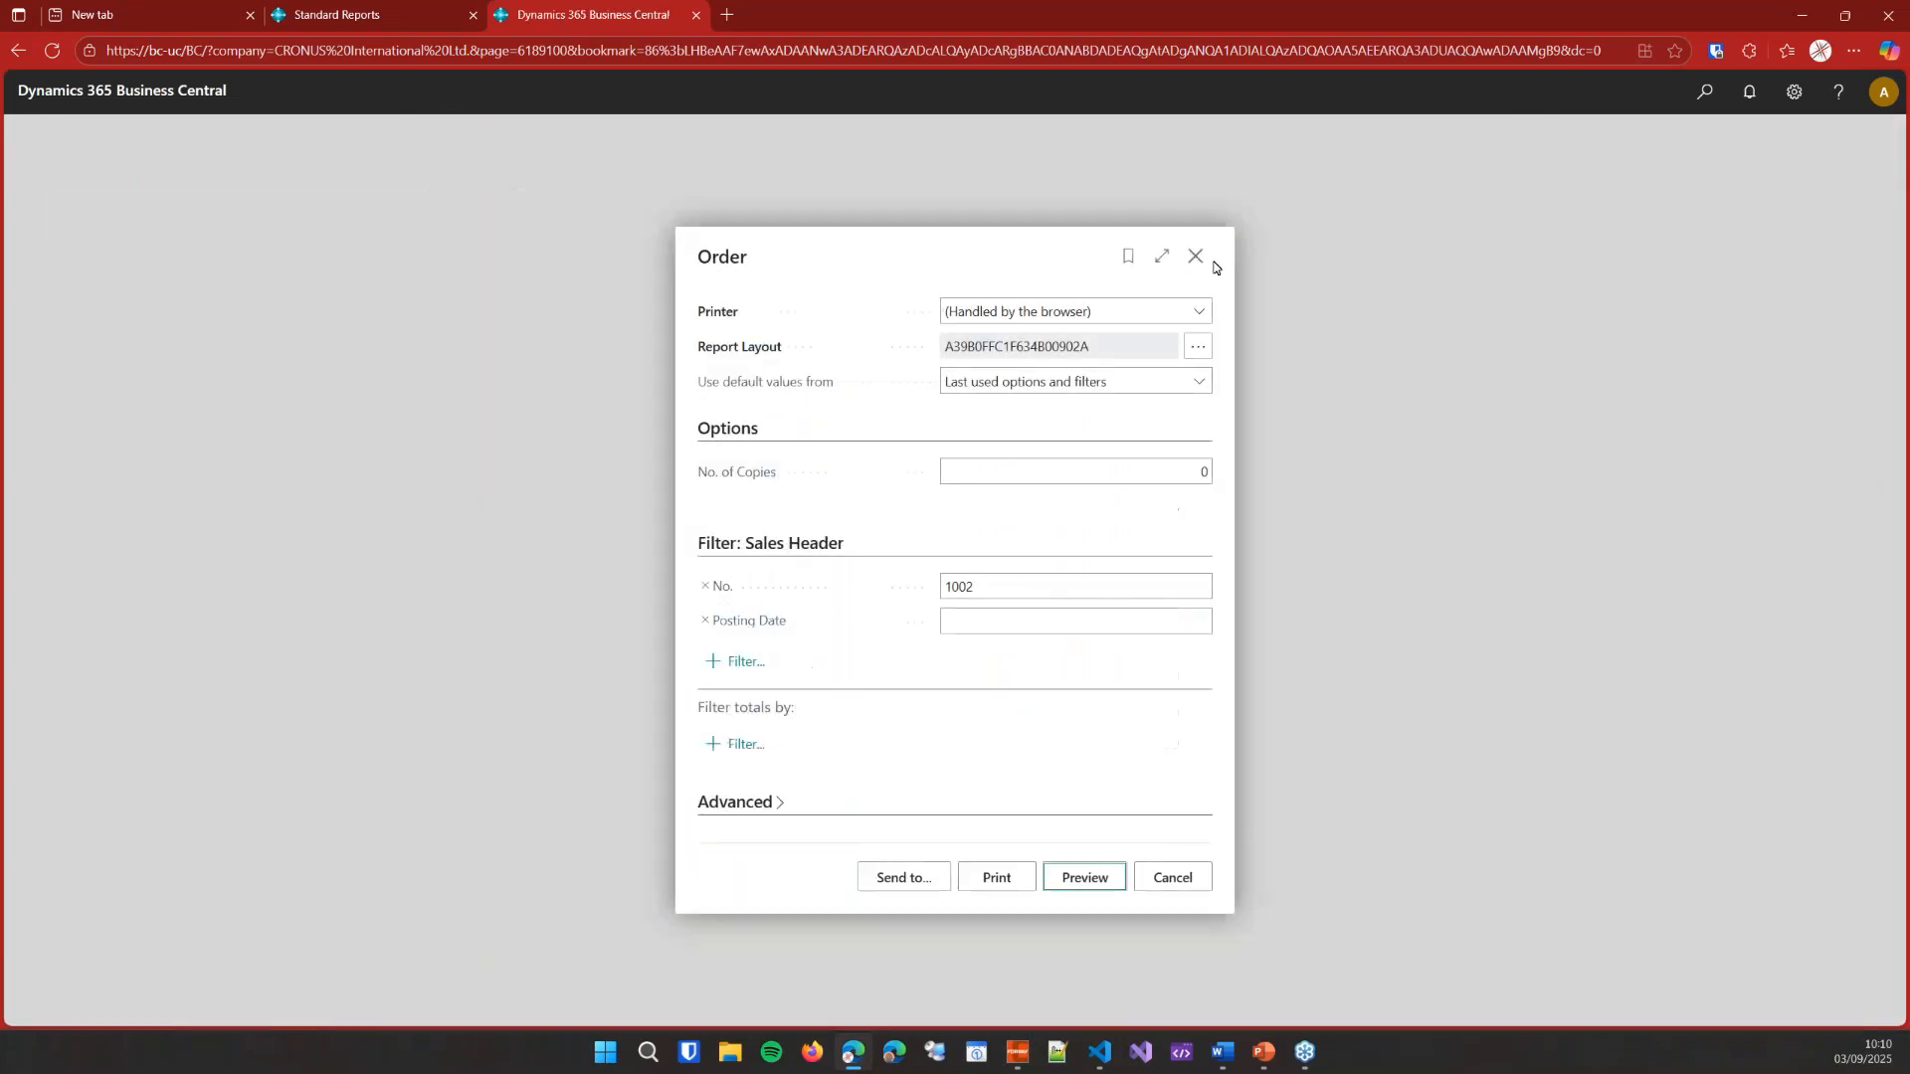
click(1198, 258)
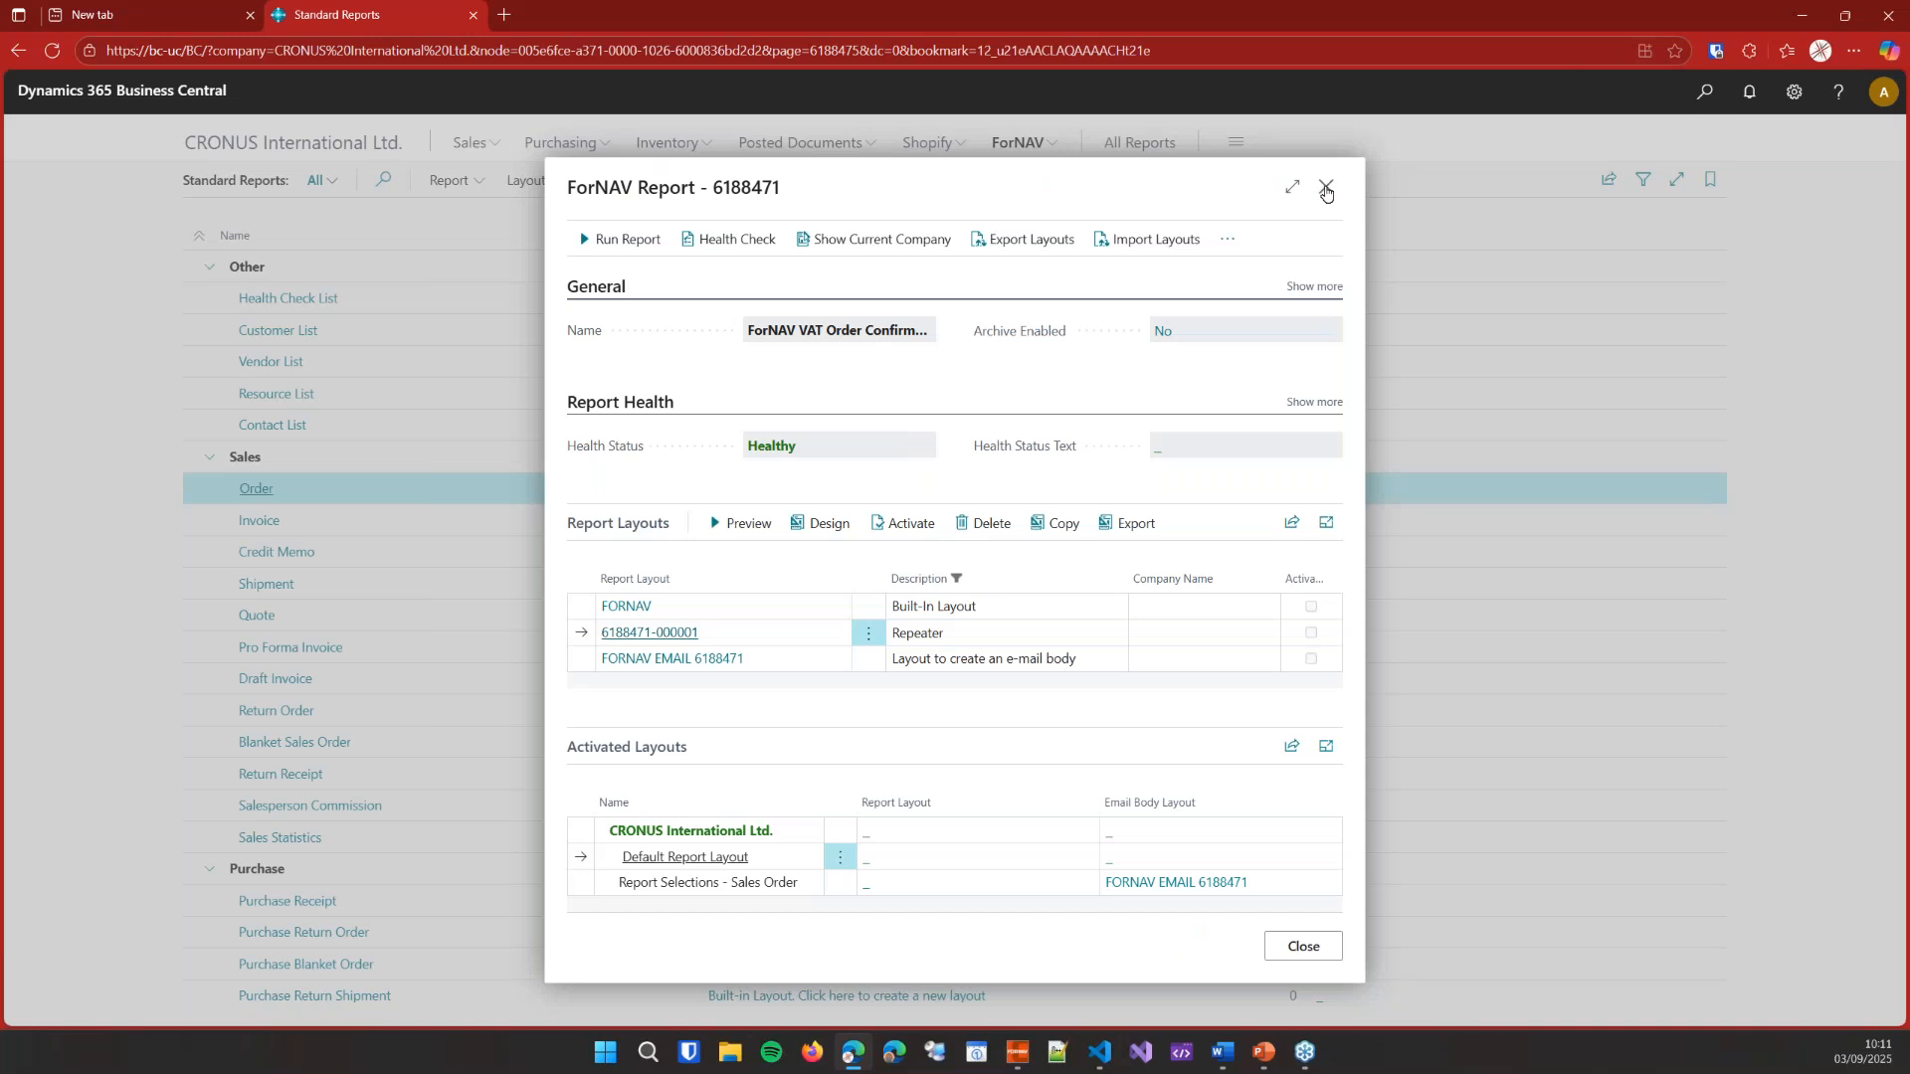
- Close the ForNAV report card and run the Sales Shipment Label report from the Label group of the standard reports
click(1326, 189)
scroll(726, 524, down, 7)
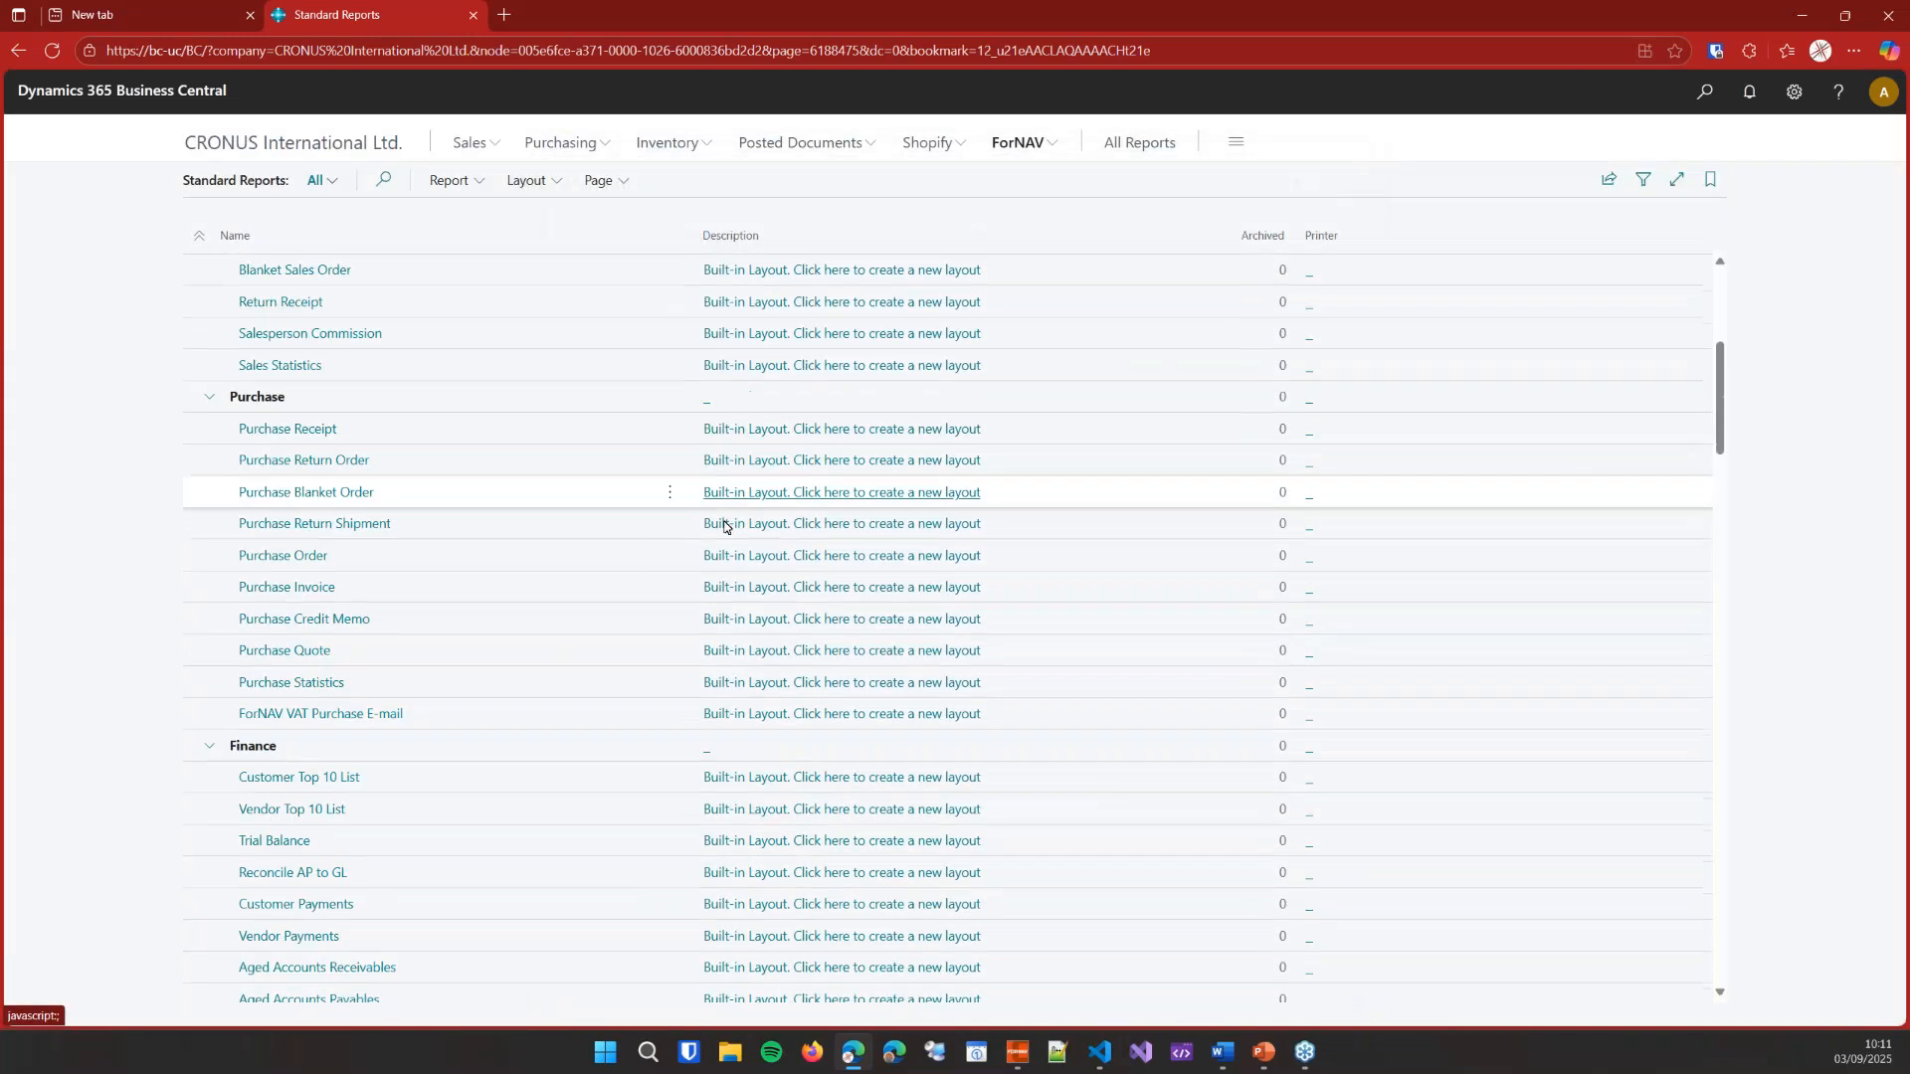
scroll(729, 527, down, 8)
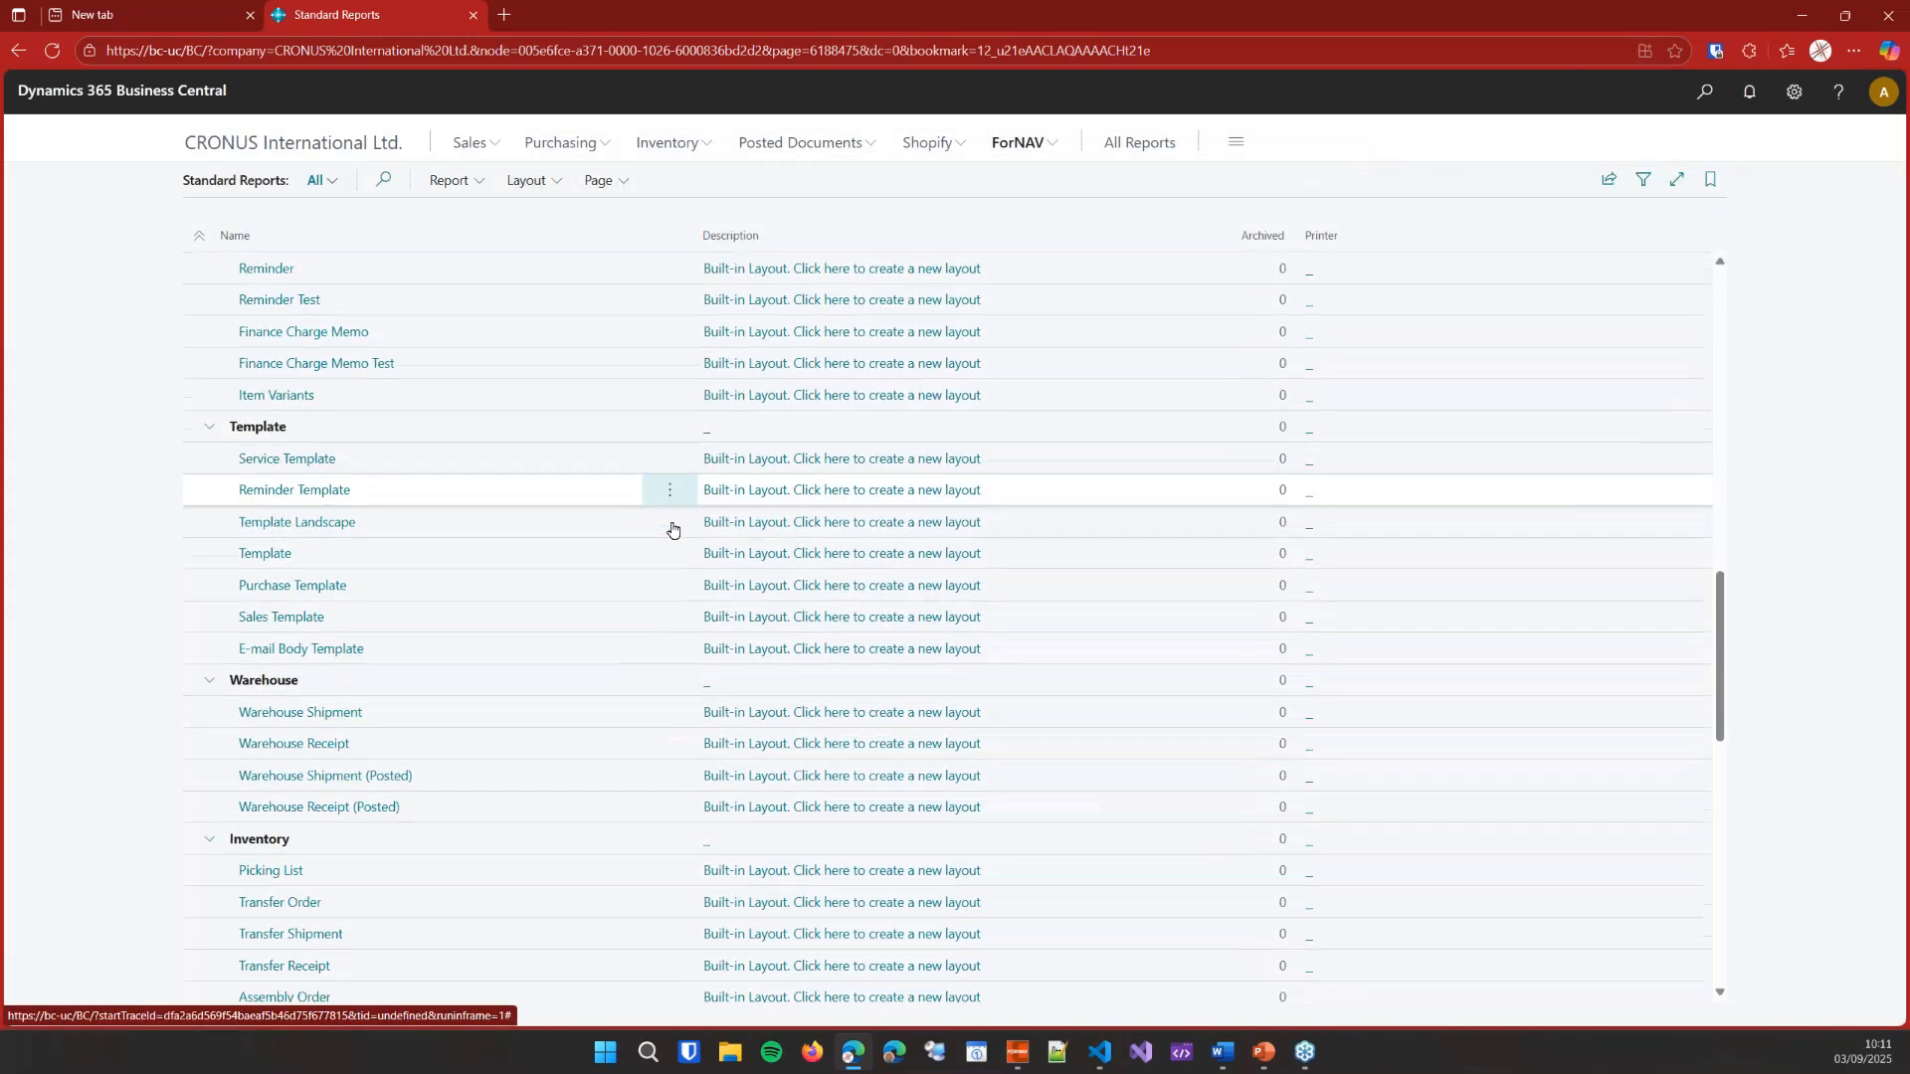
scroll(668, 528, down, 5)
click(430, 714)
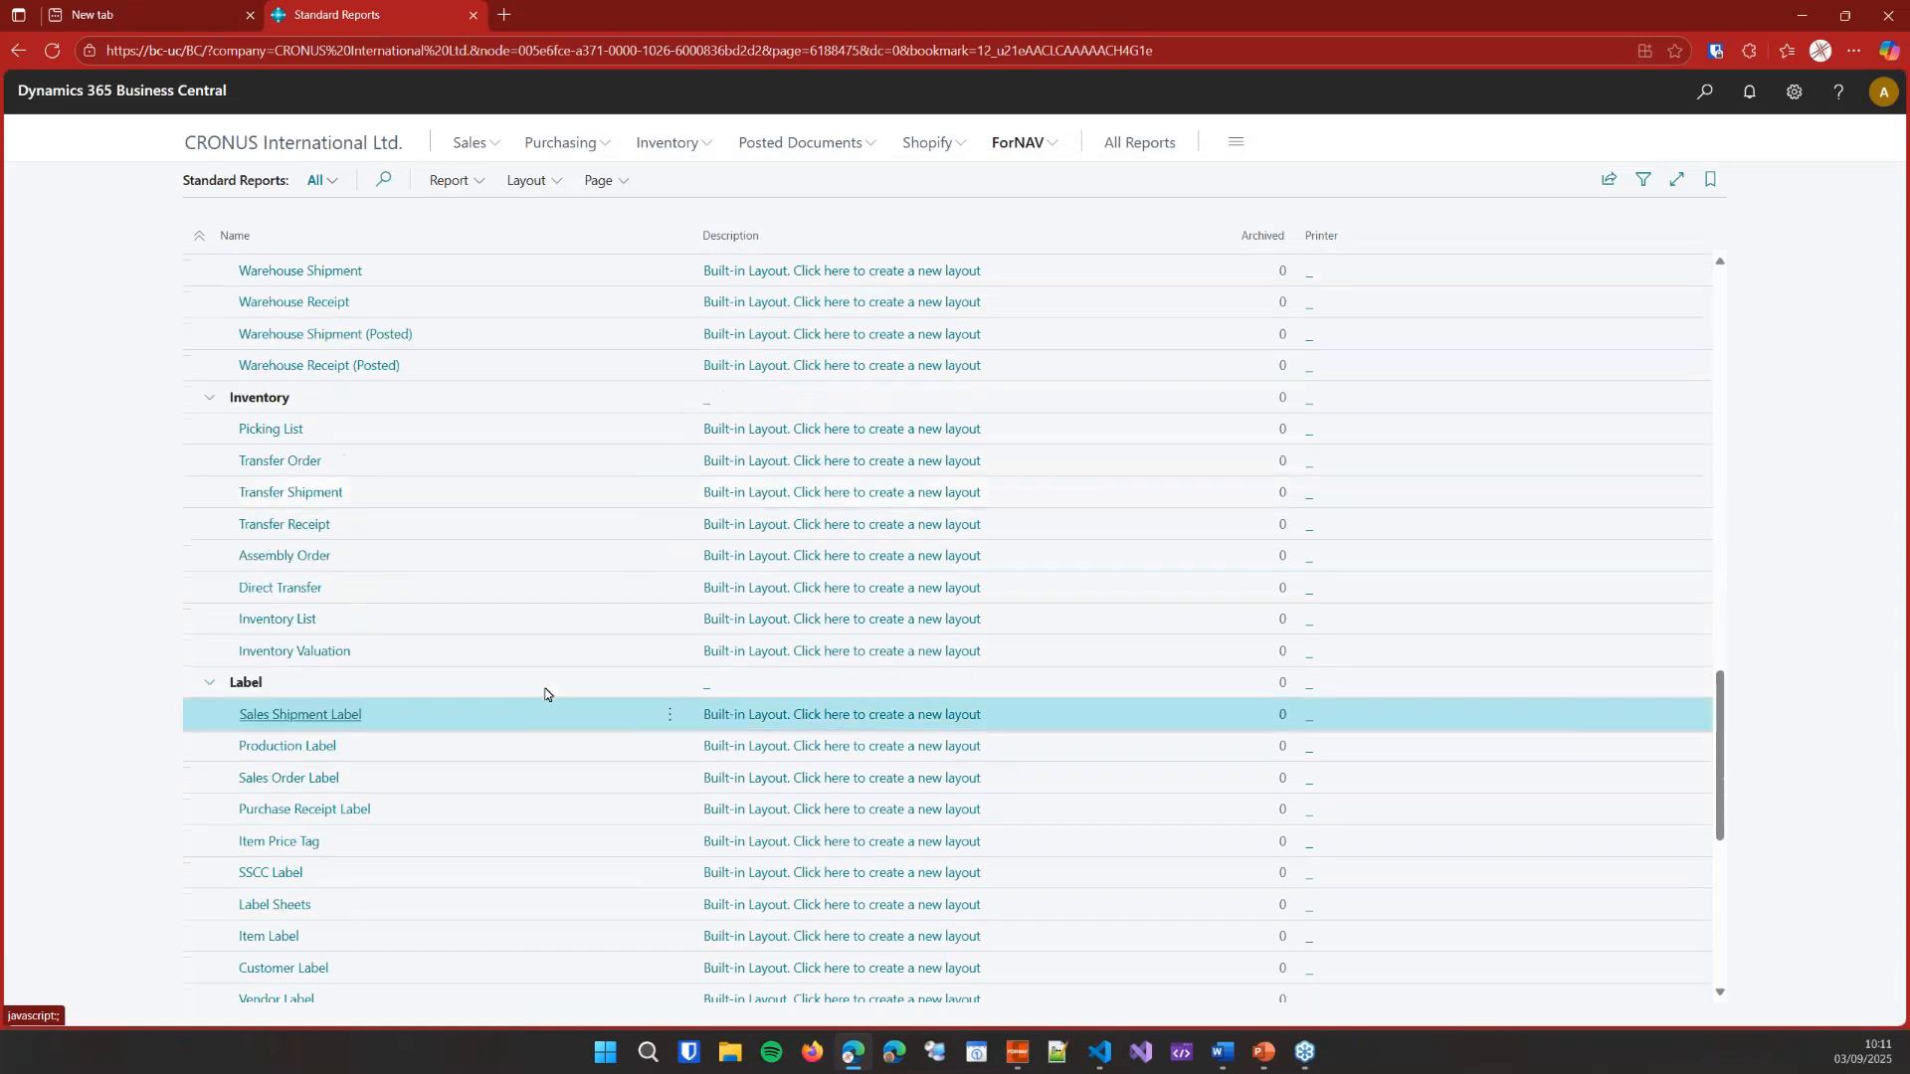
click(474, 182)
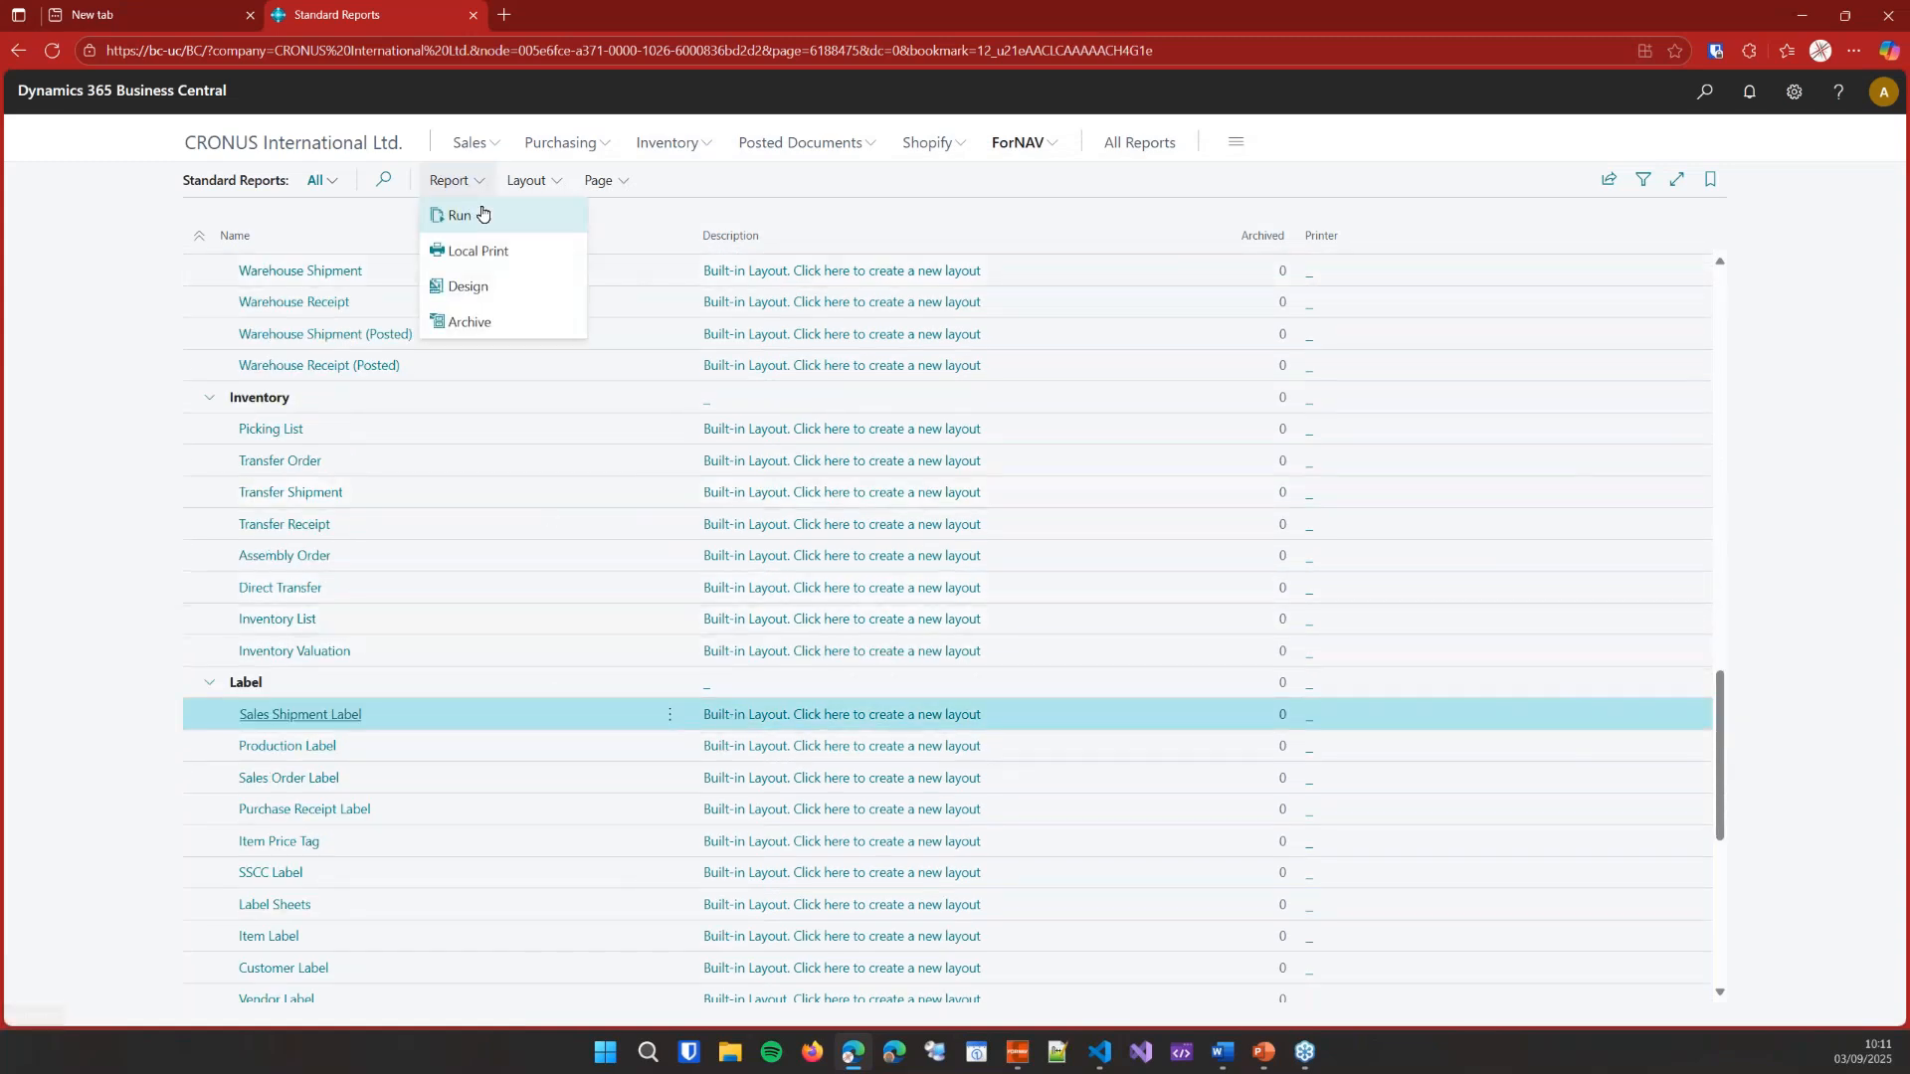
click(482, 214)
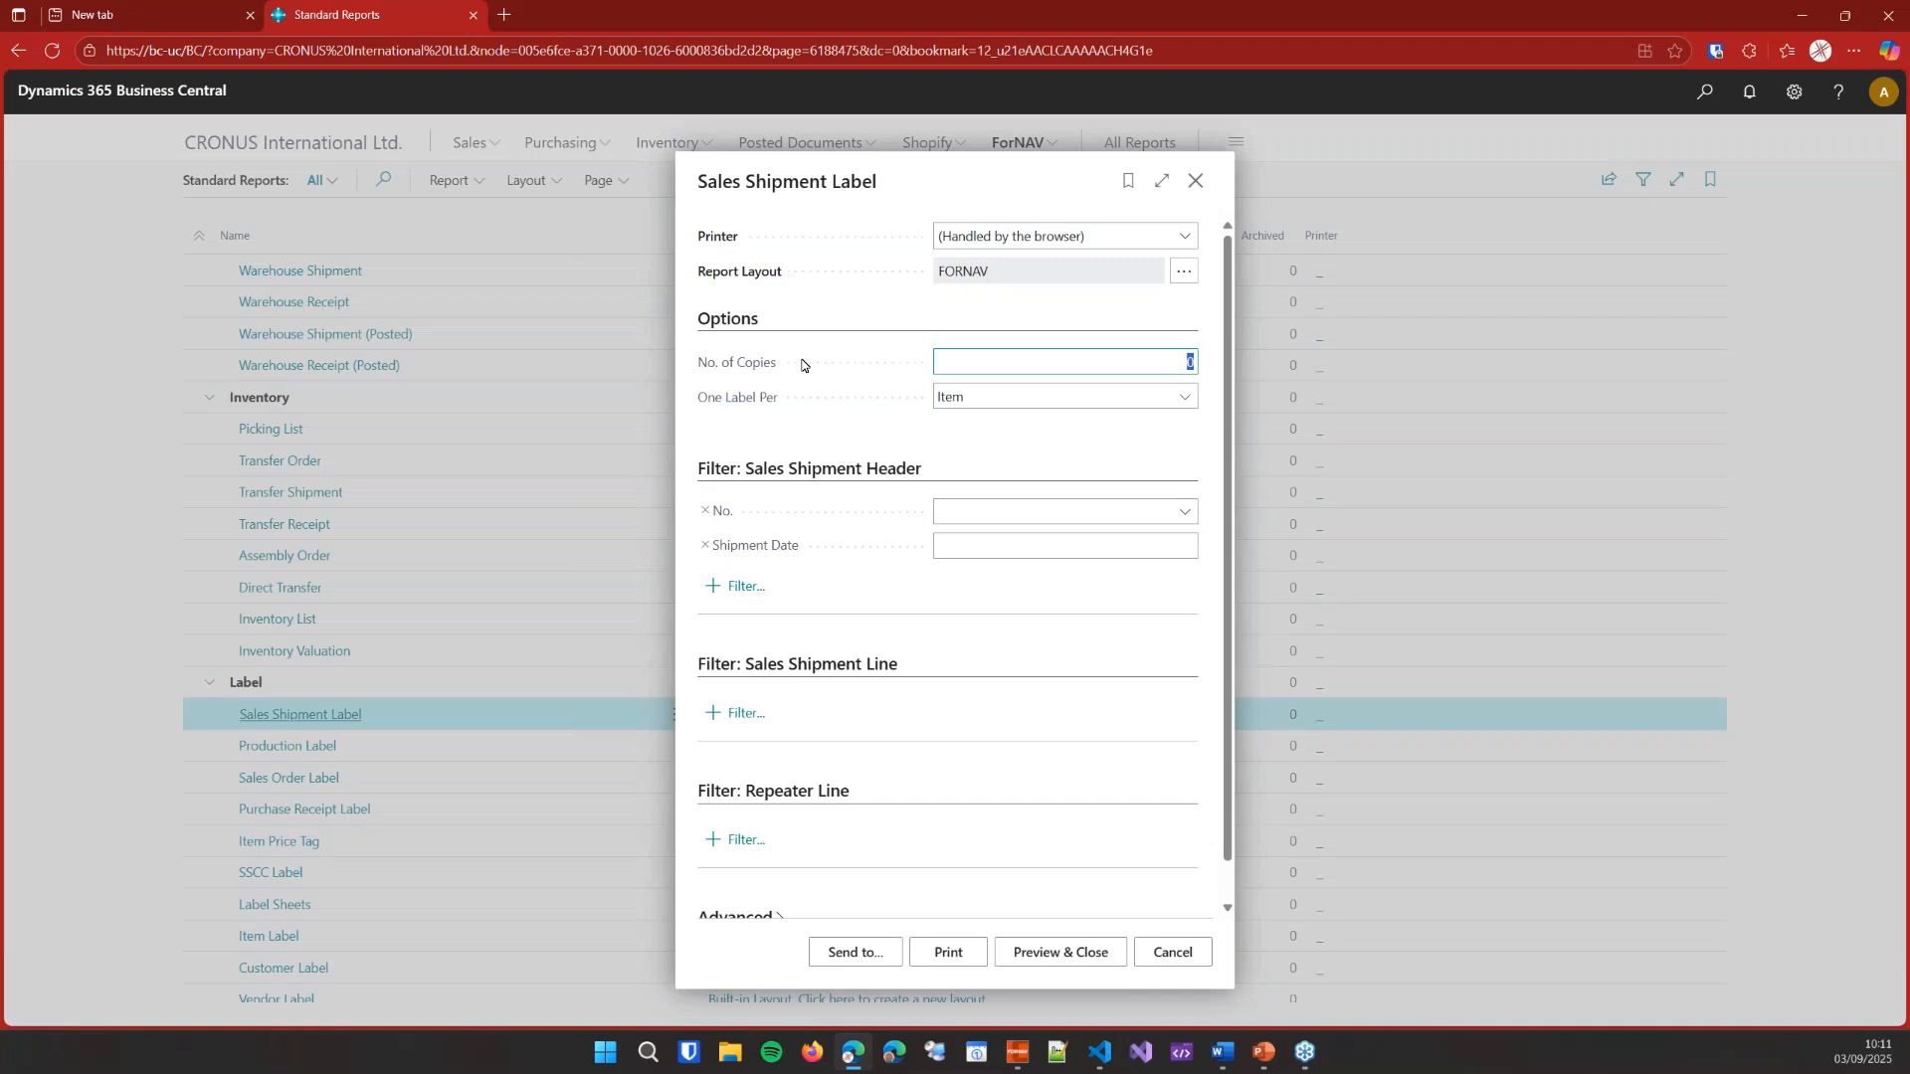
- Review the choices of the One Label Per option, keep Item, and close the label request page
click(1183, 397)
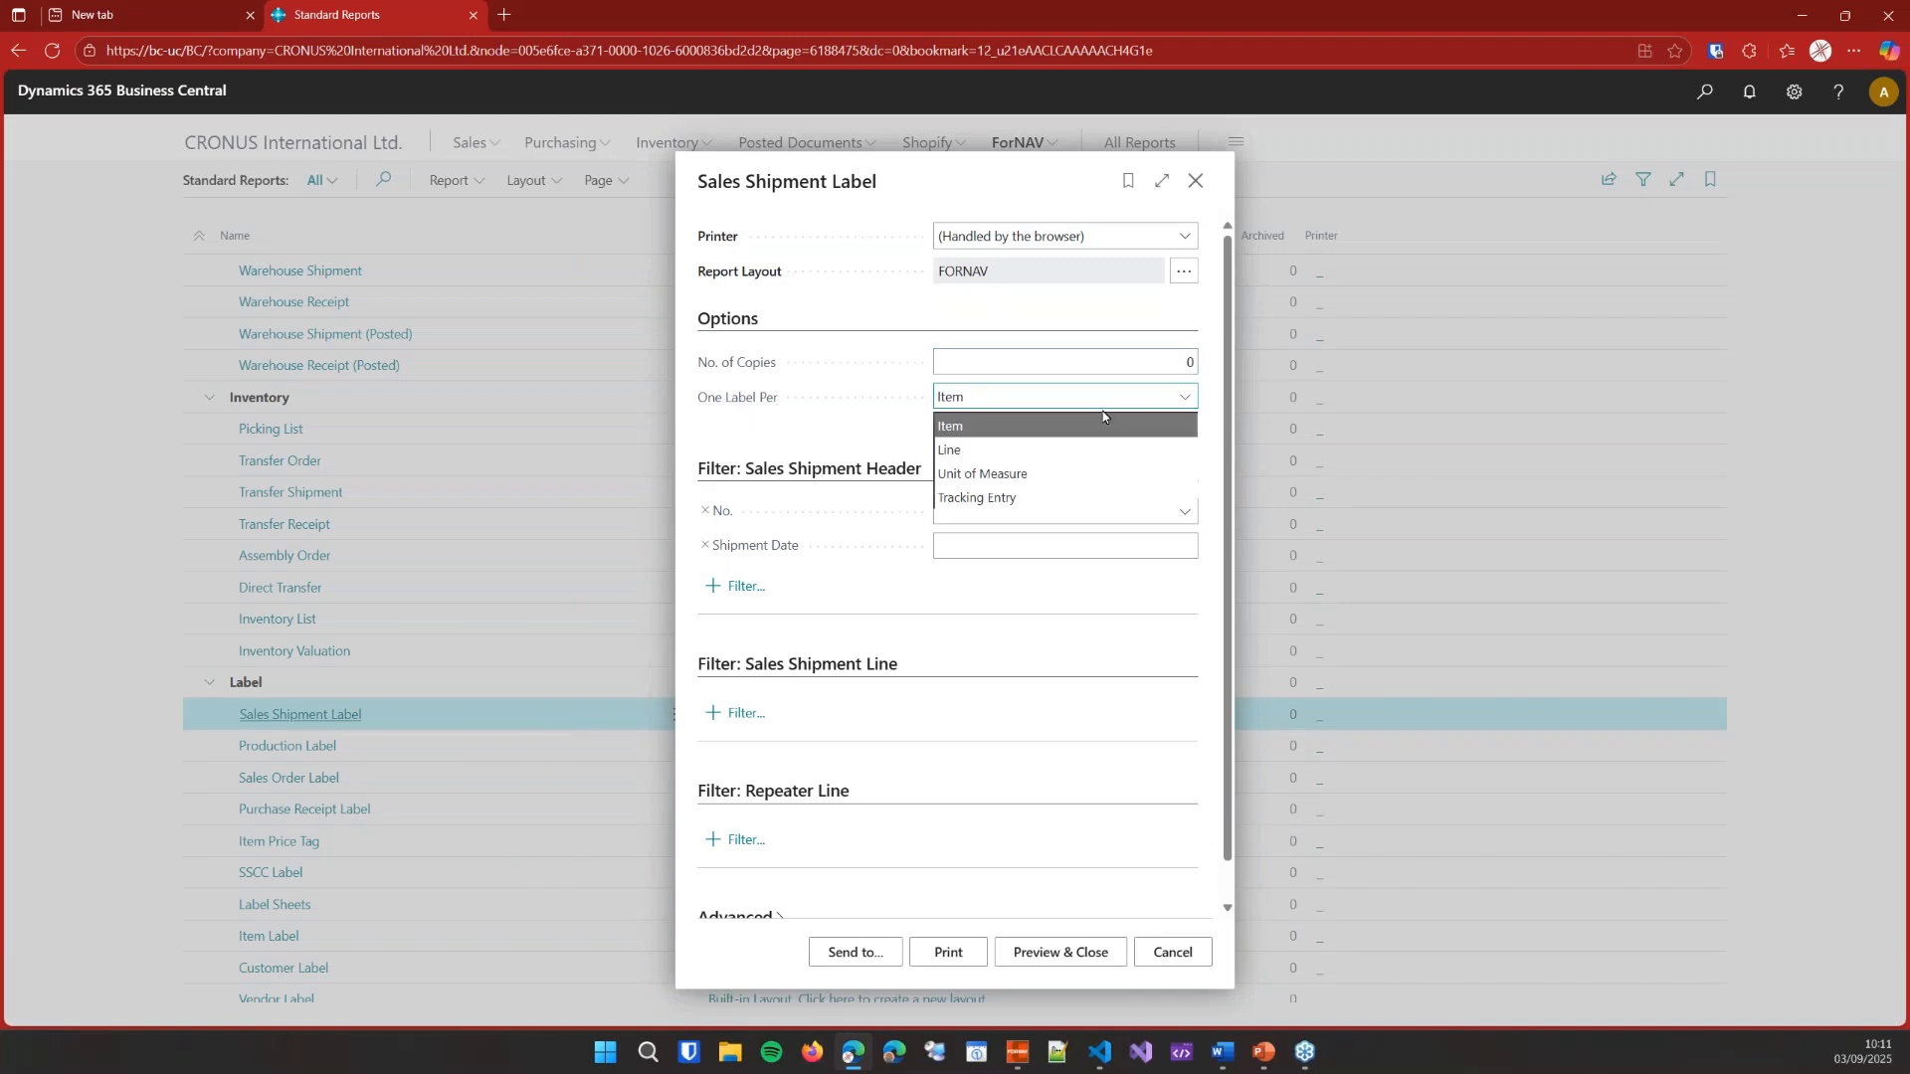
click(975, 428)
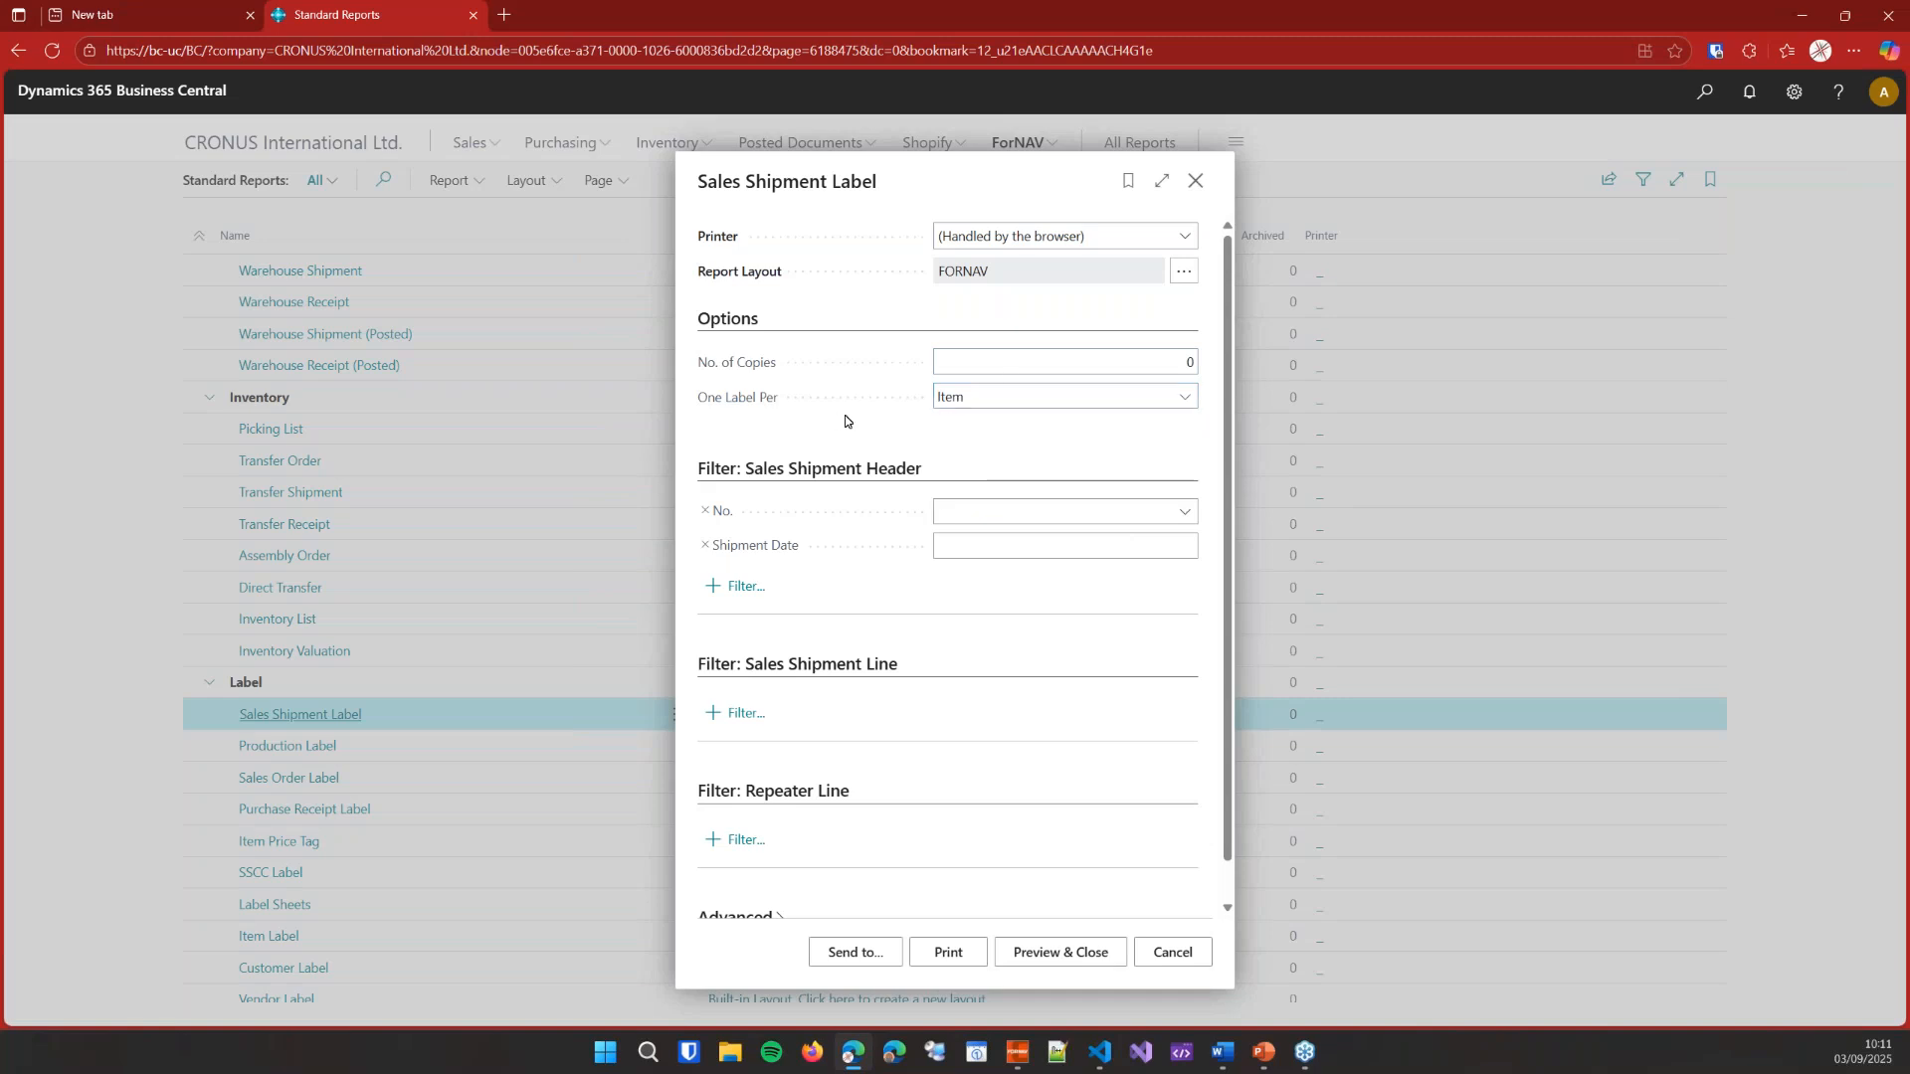
click(1198, 181)
- Find the ForNAV Label Setup page, set Default Labels Per to Unit of Measure, and return to the standard reports
click(1701, 107)
text(form lab set)
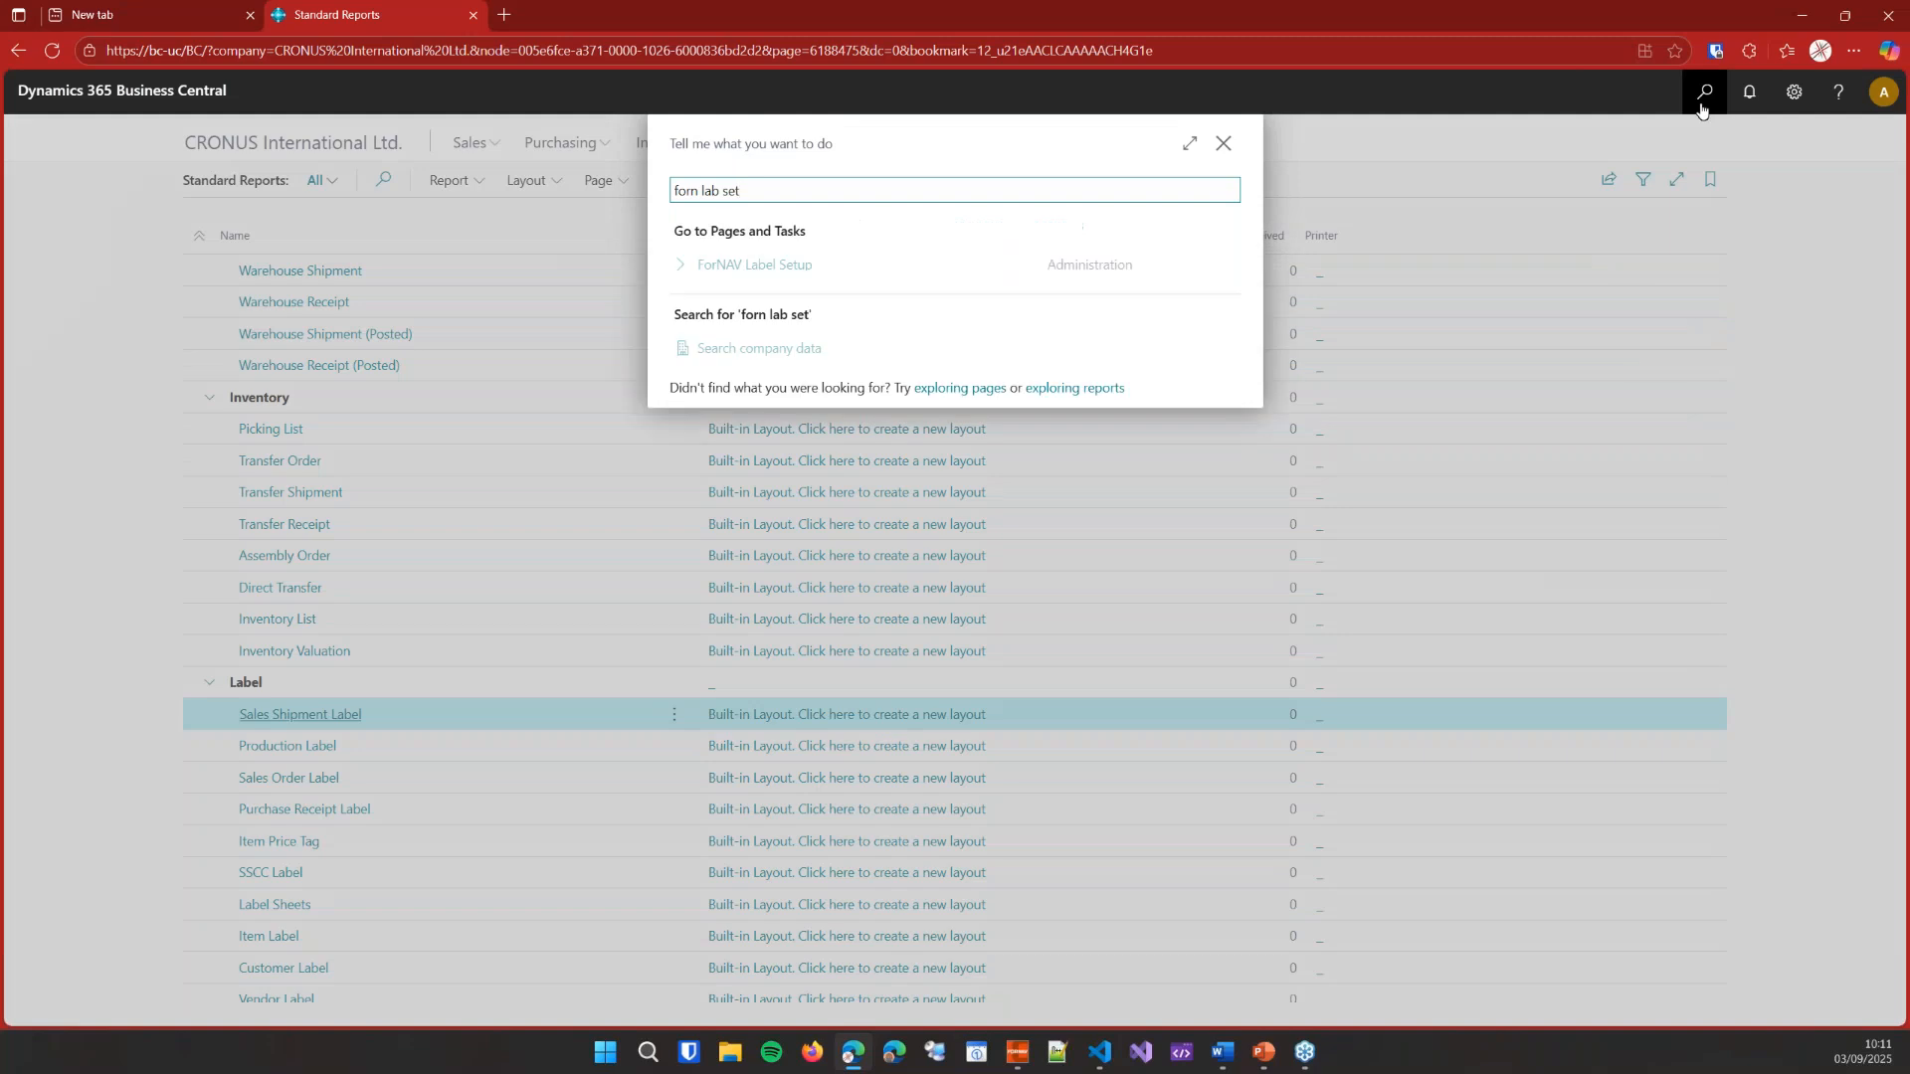
click(879, 266)
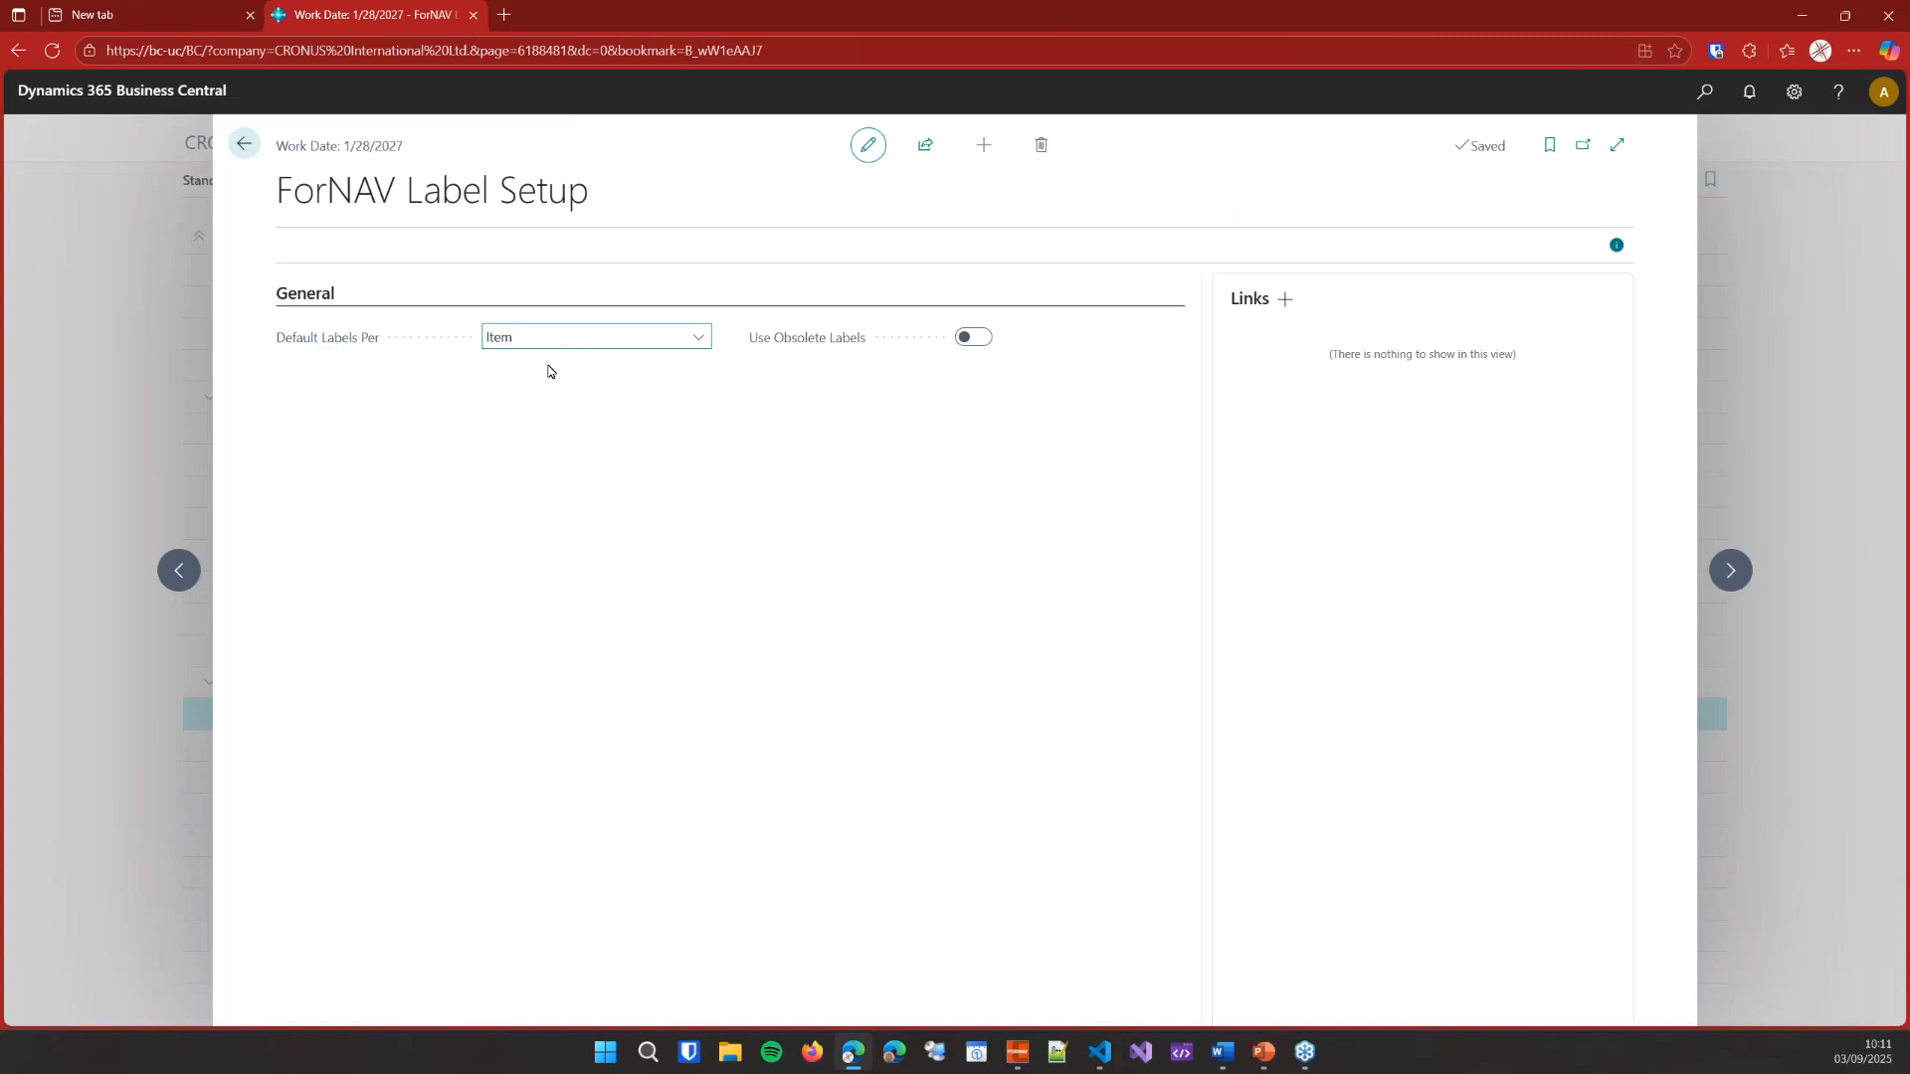
click(705, 337)
click(672, 413)
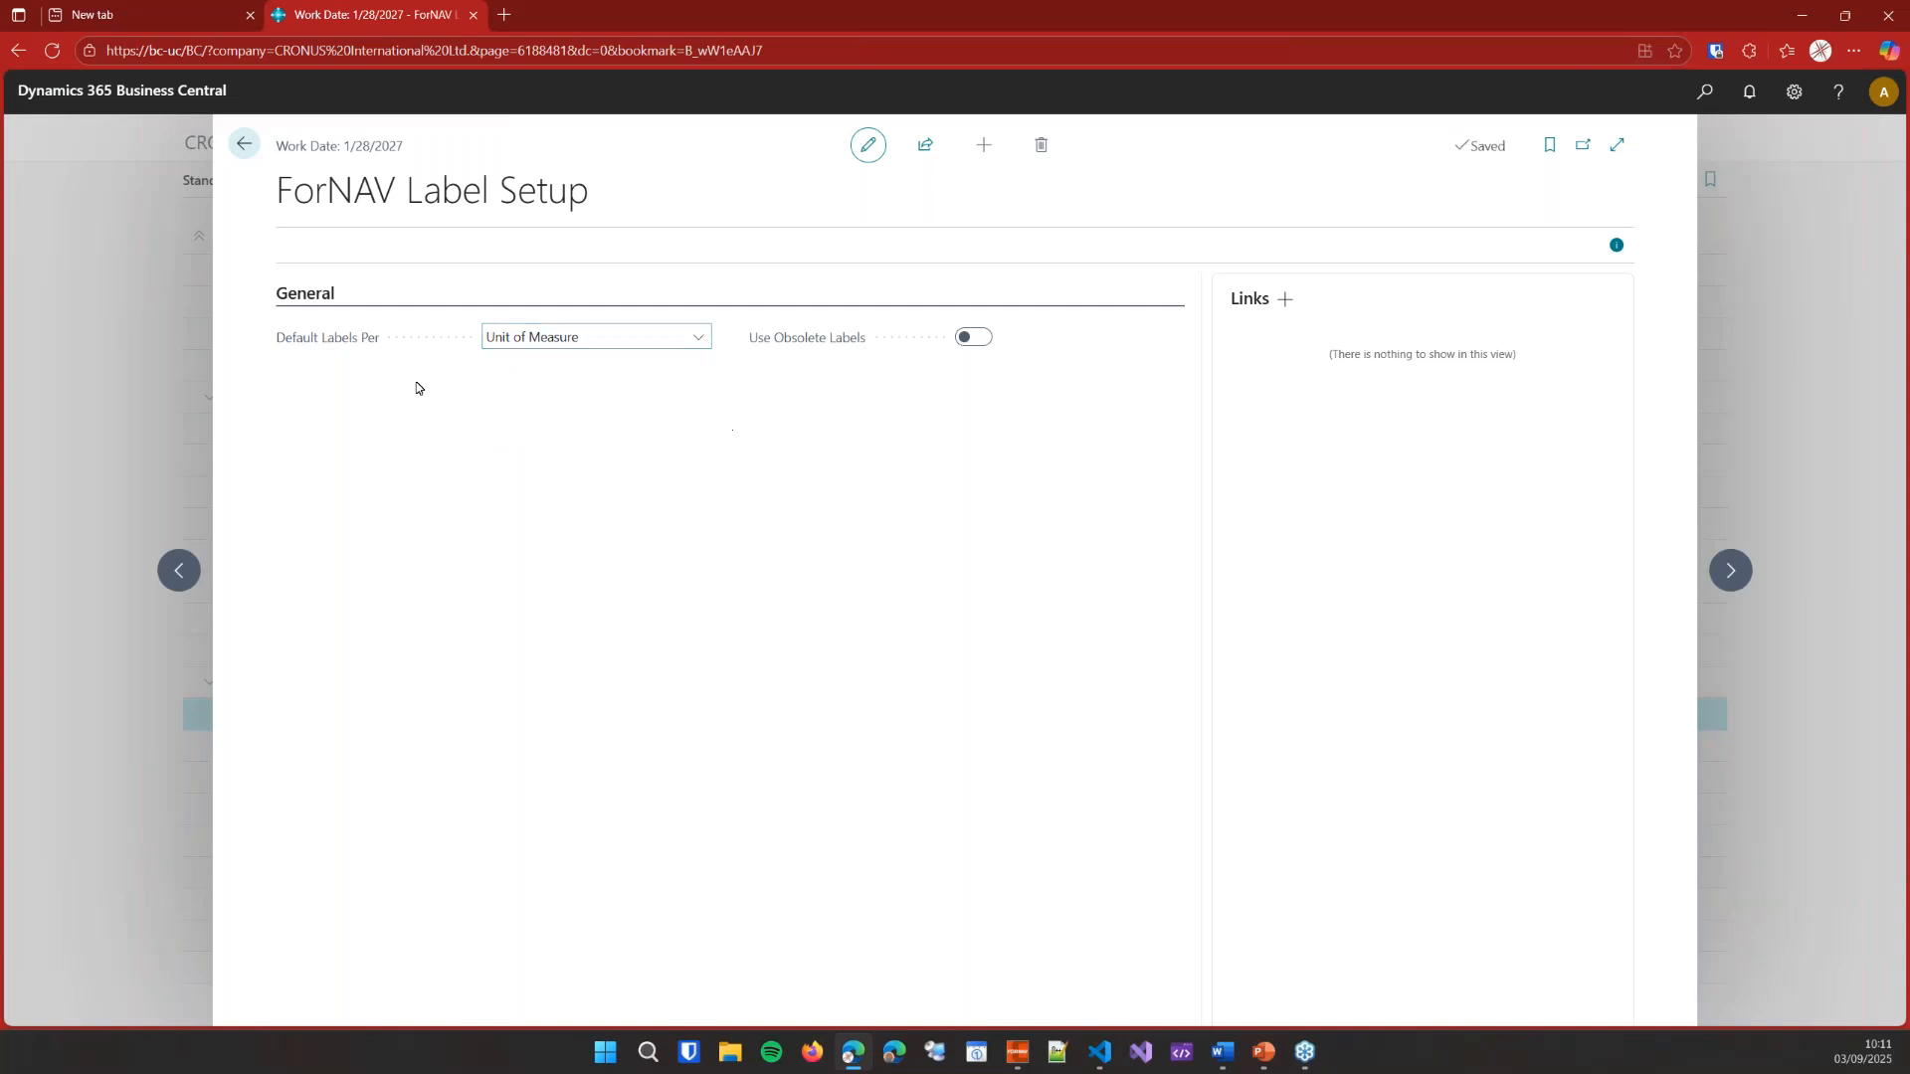
click(246, 146)
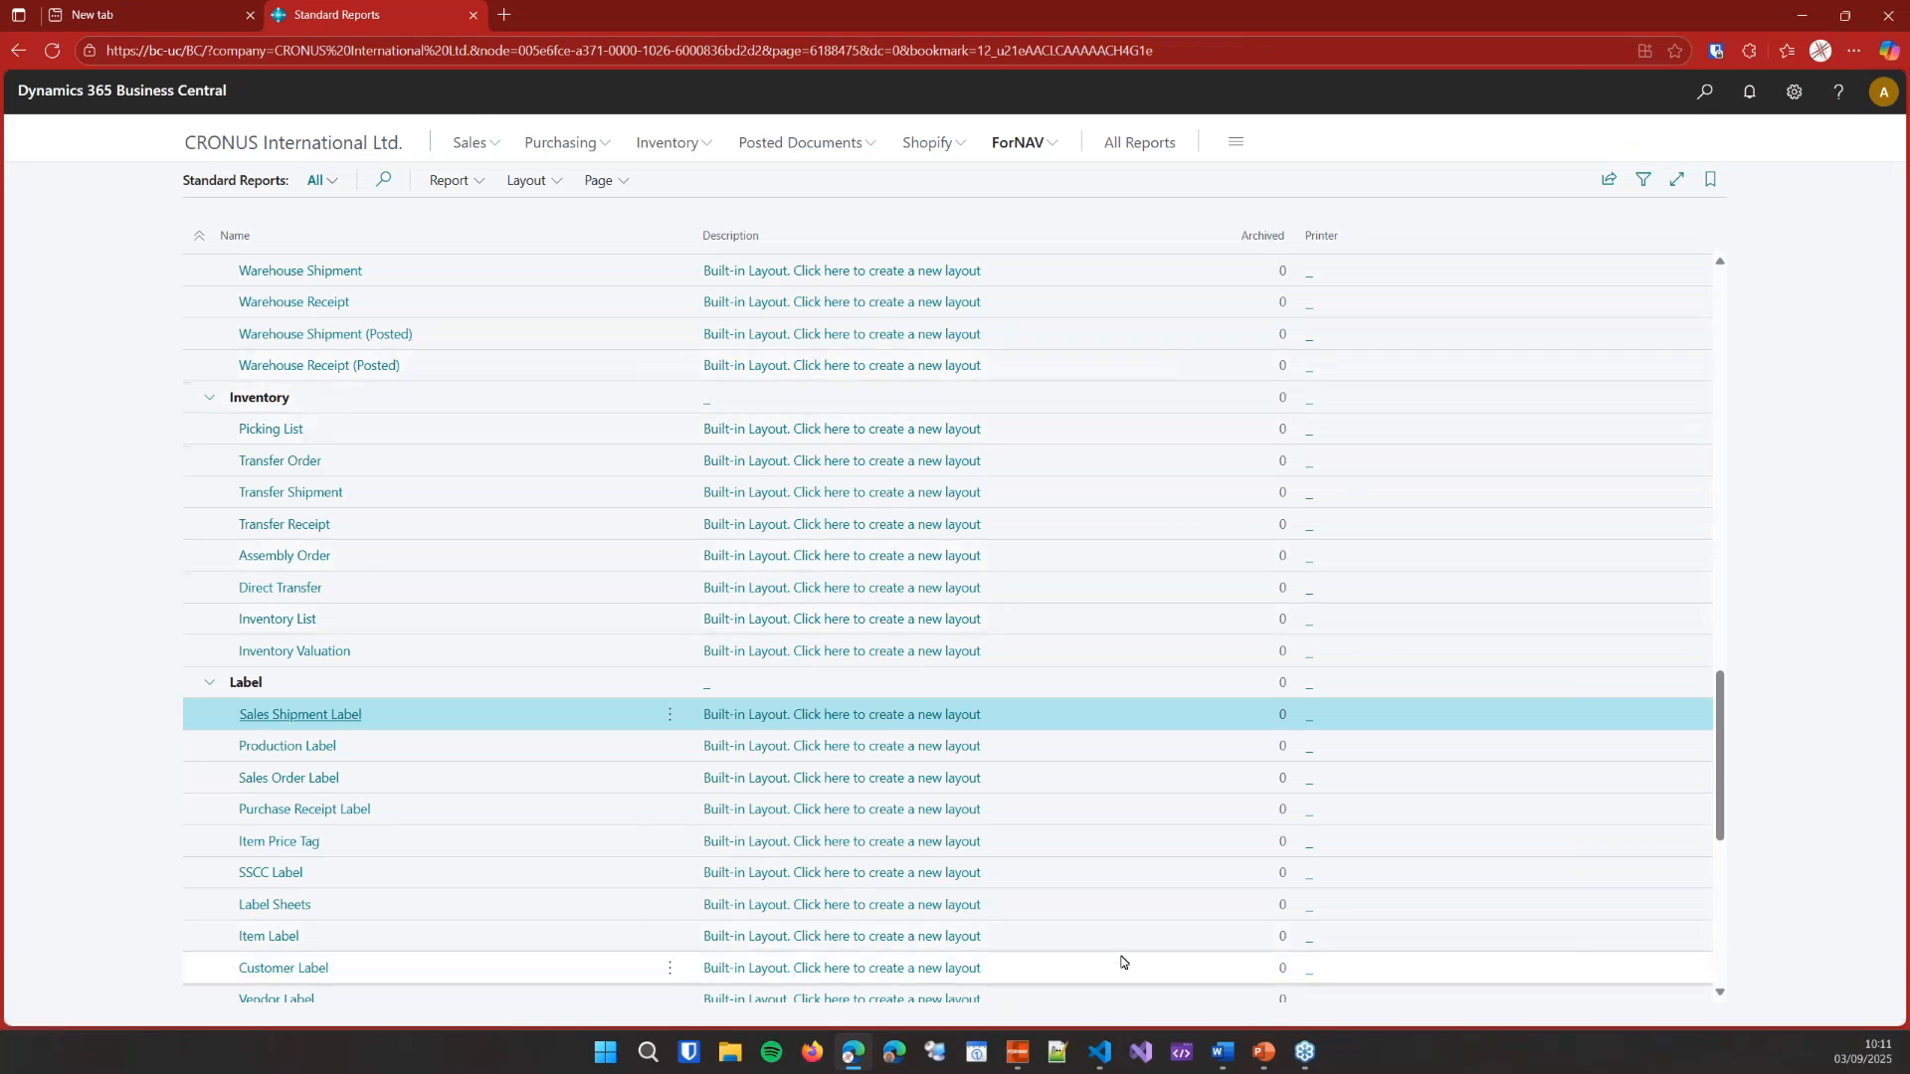
- Switch to Visual Studio Code and examine SalesShptLabel.Report.al from the dataset start to the request page's LabelPer field
mouse_move(1102, 1061)
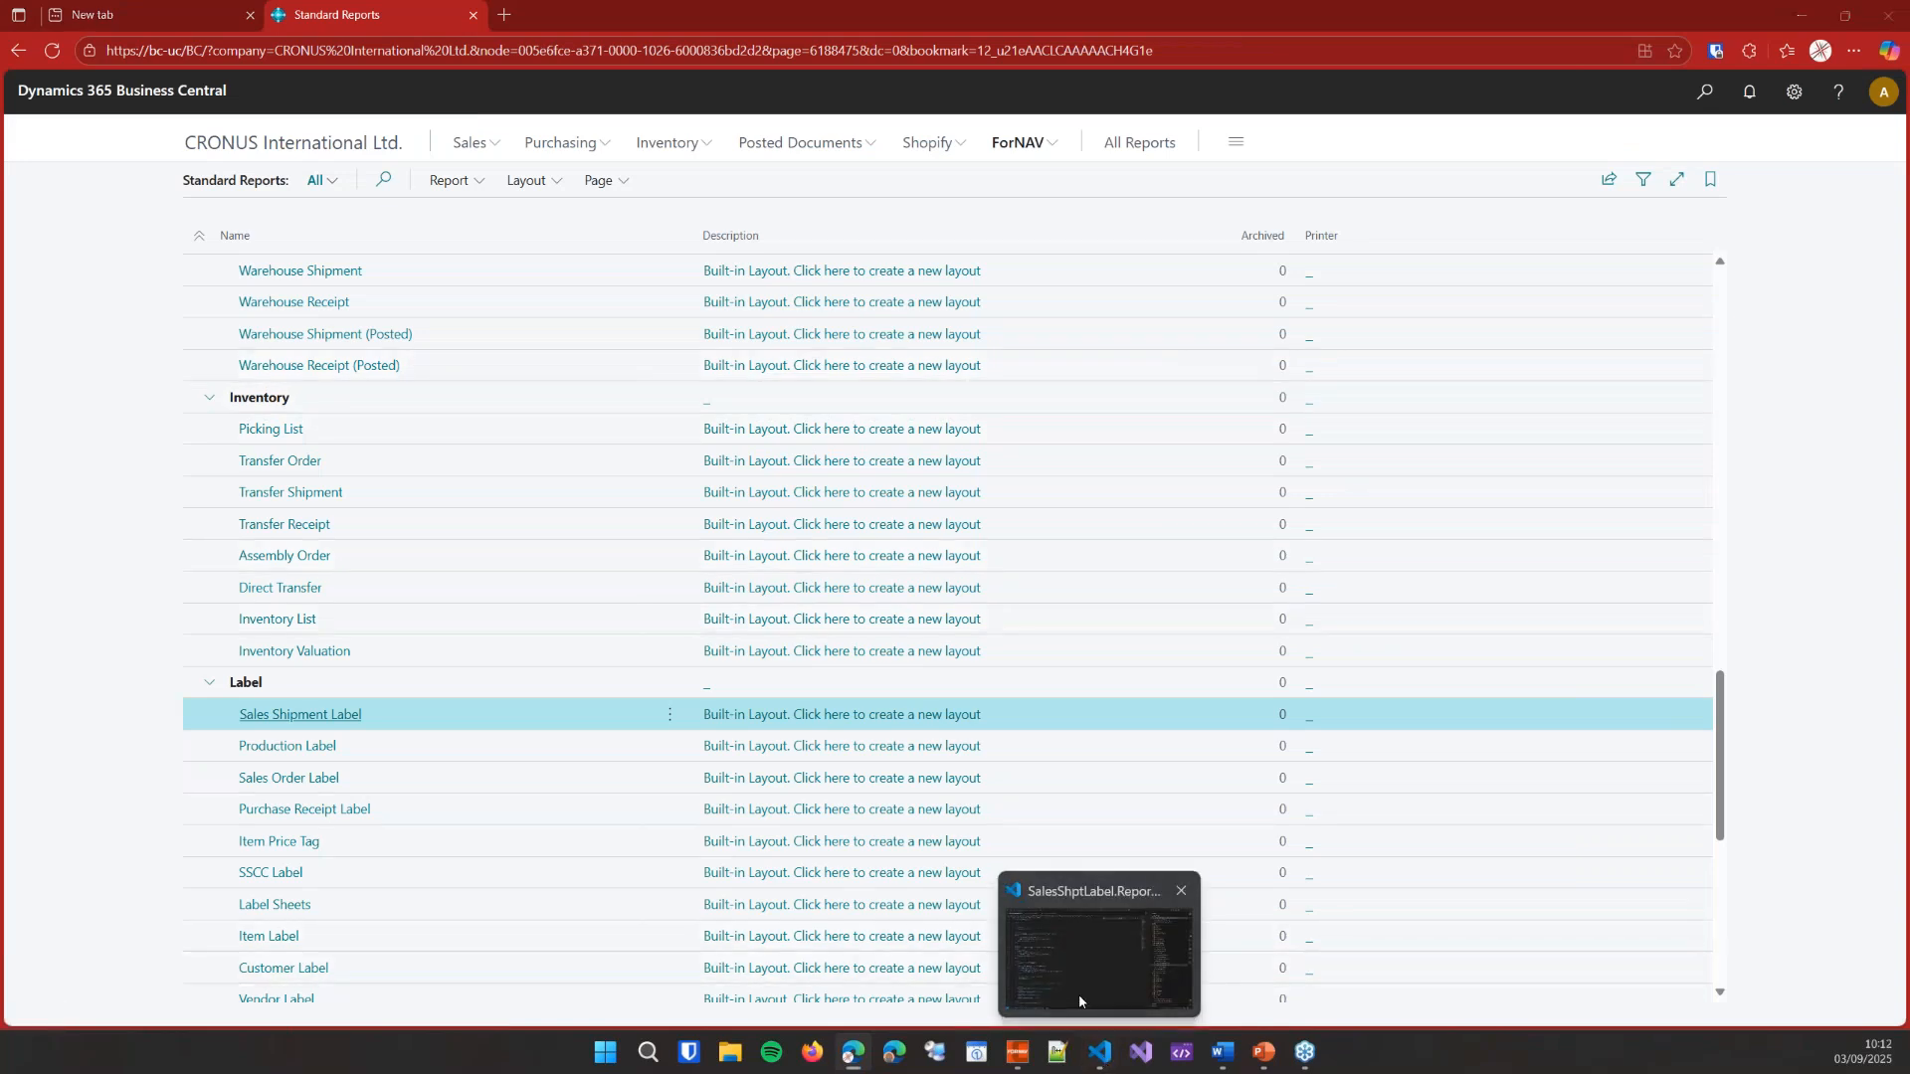
click(1078, 994)
click(734, 386)
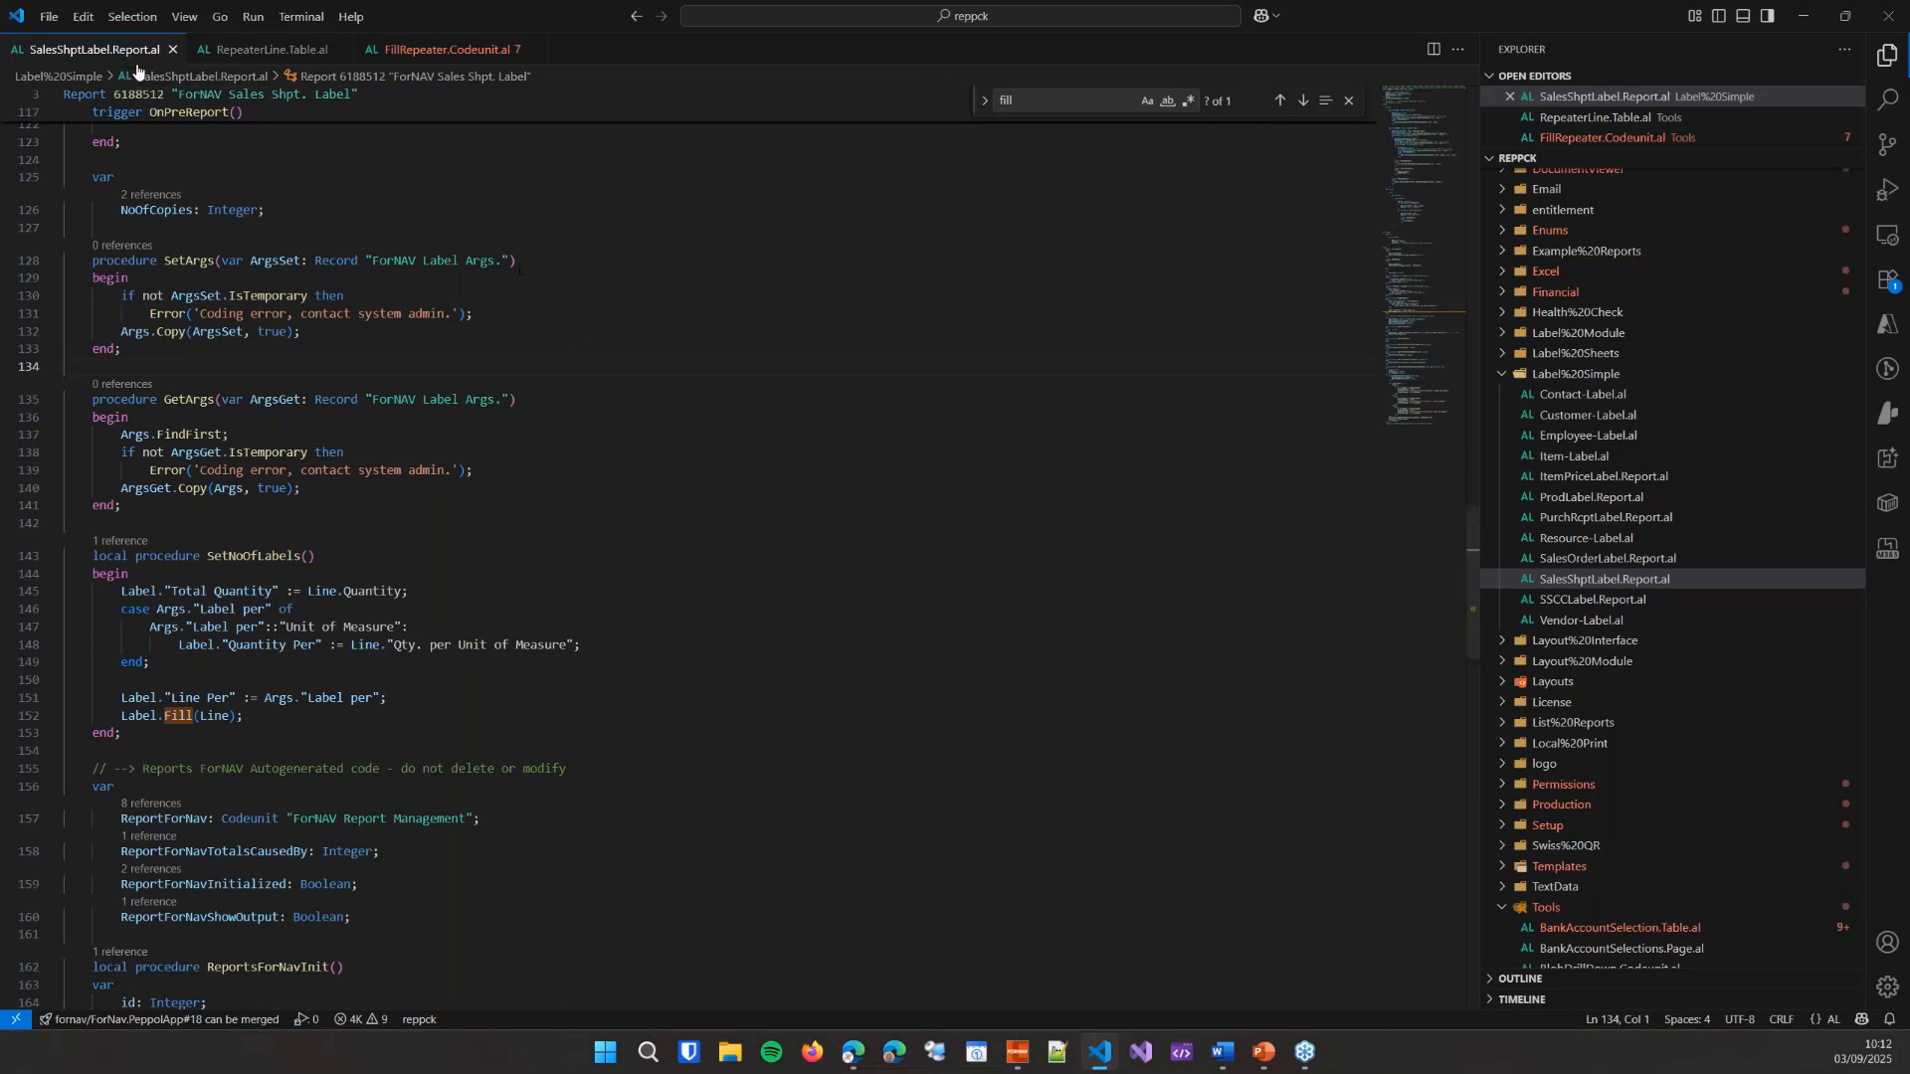
drag(1473, 587, 1482, 80)
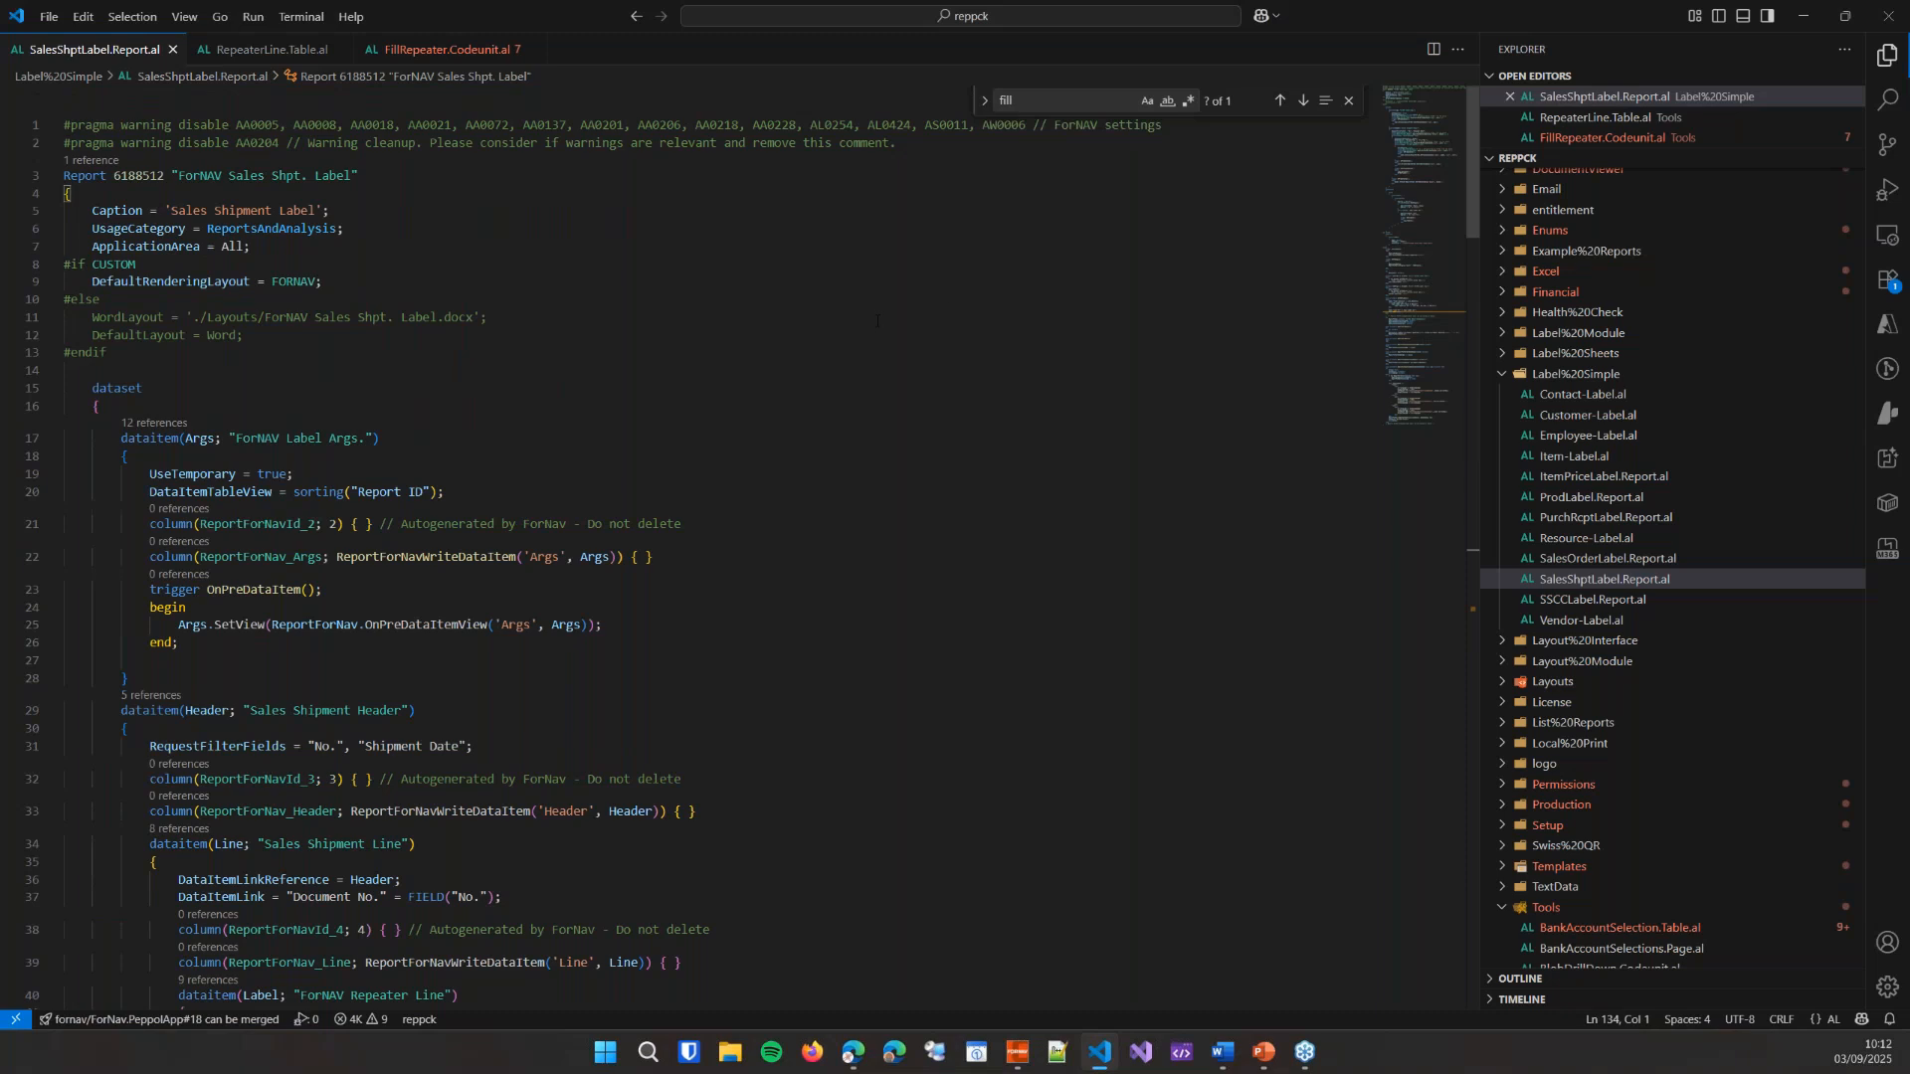
scroll(781, 326, down, 3)
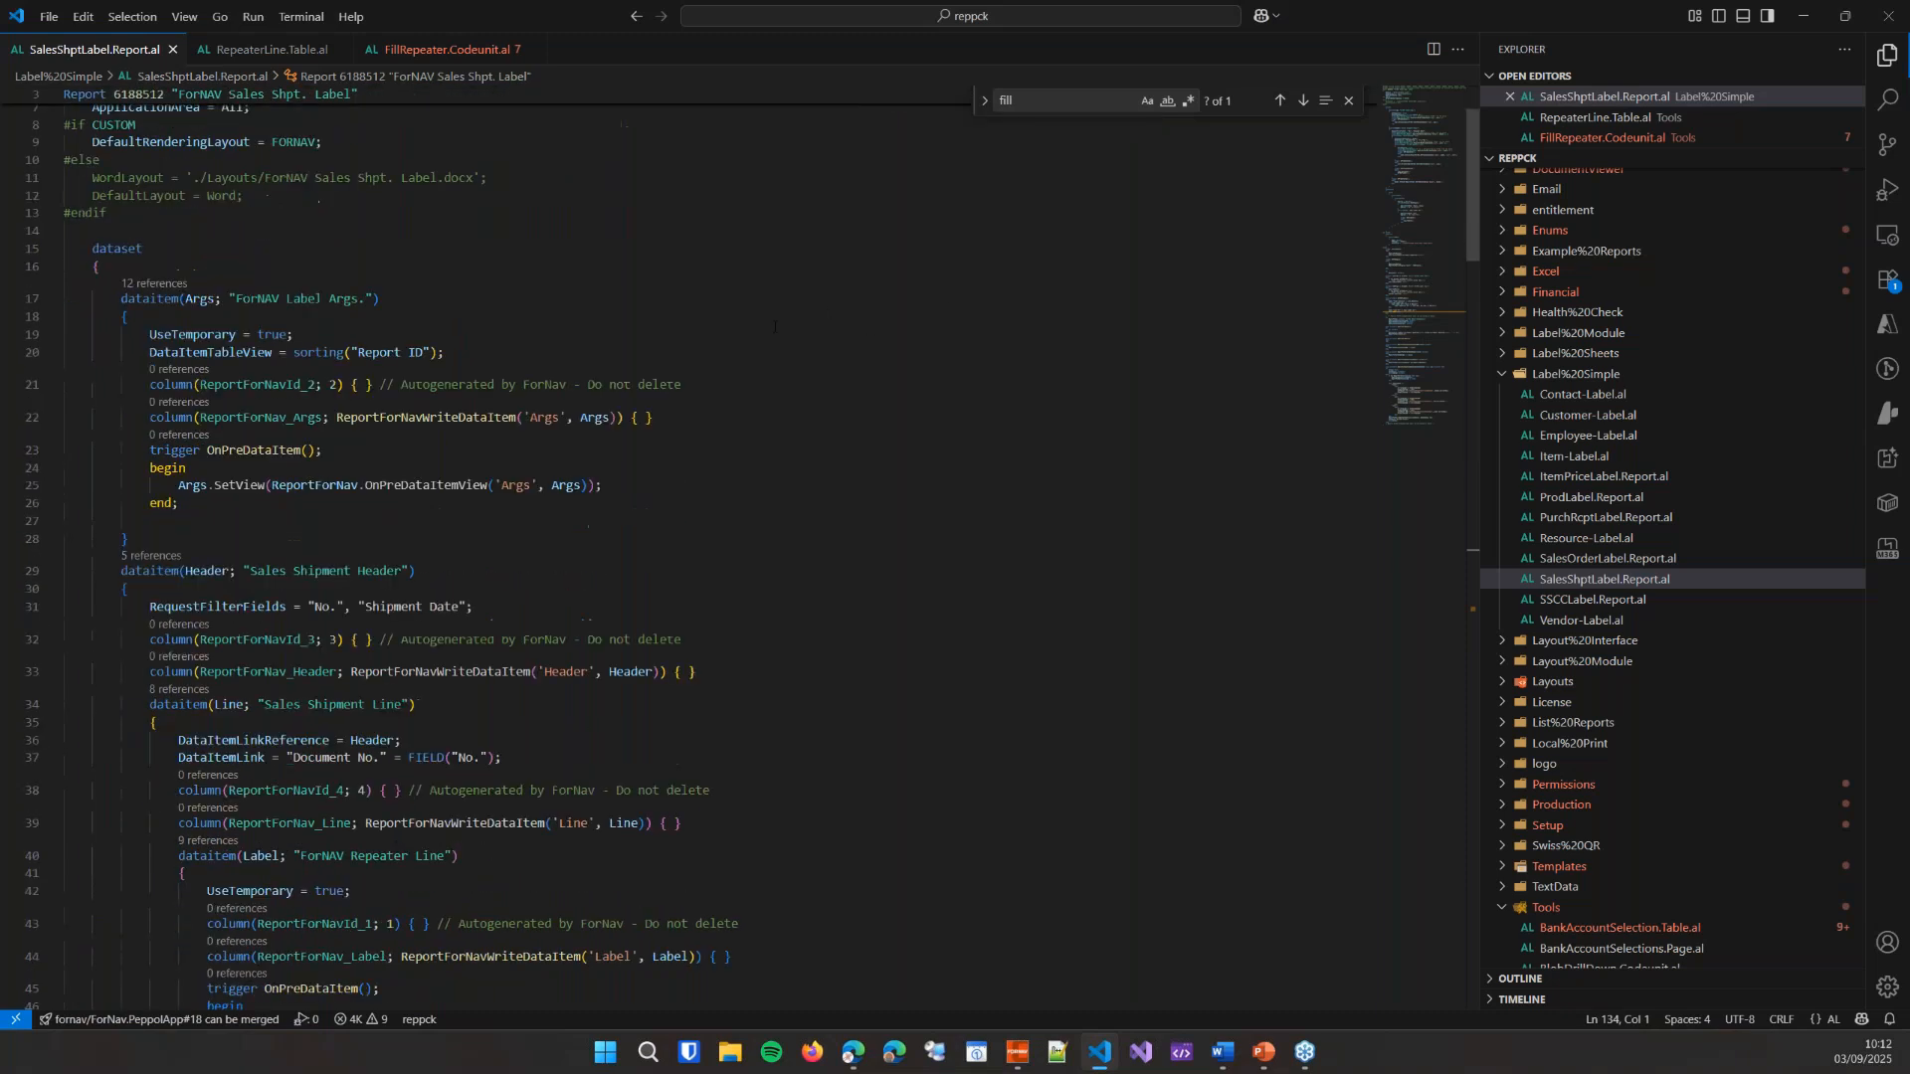
mouse_move(251, 299)
scroll(682, 348, down, 15)
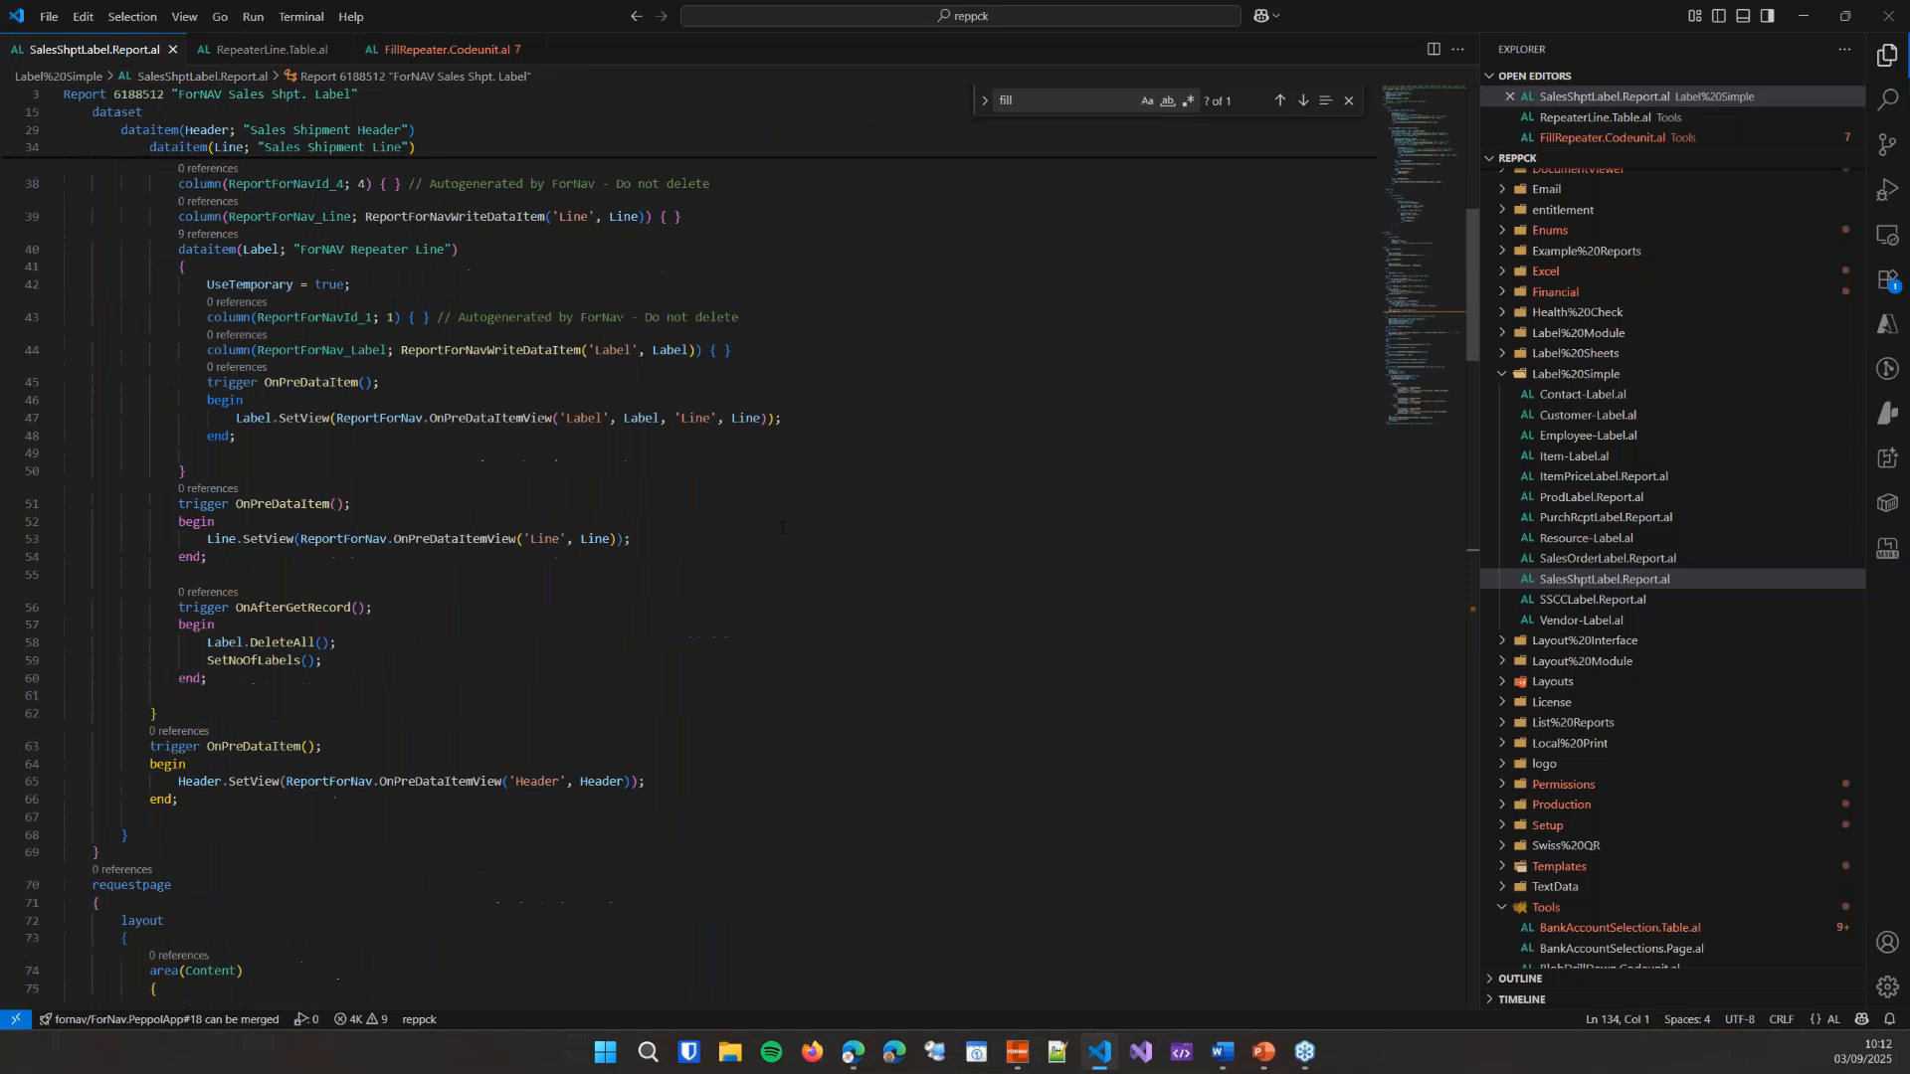
scroll(782, 527, down, 5)
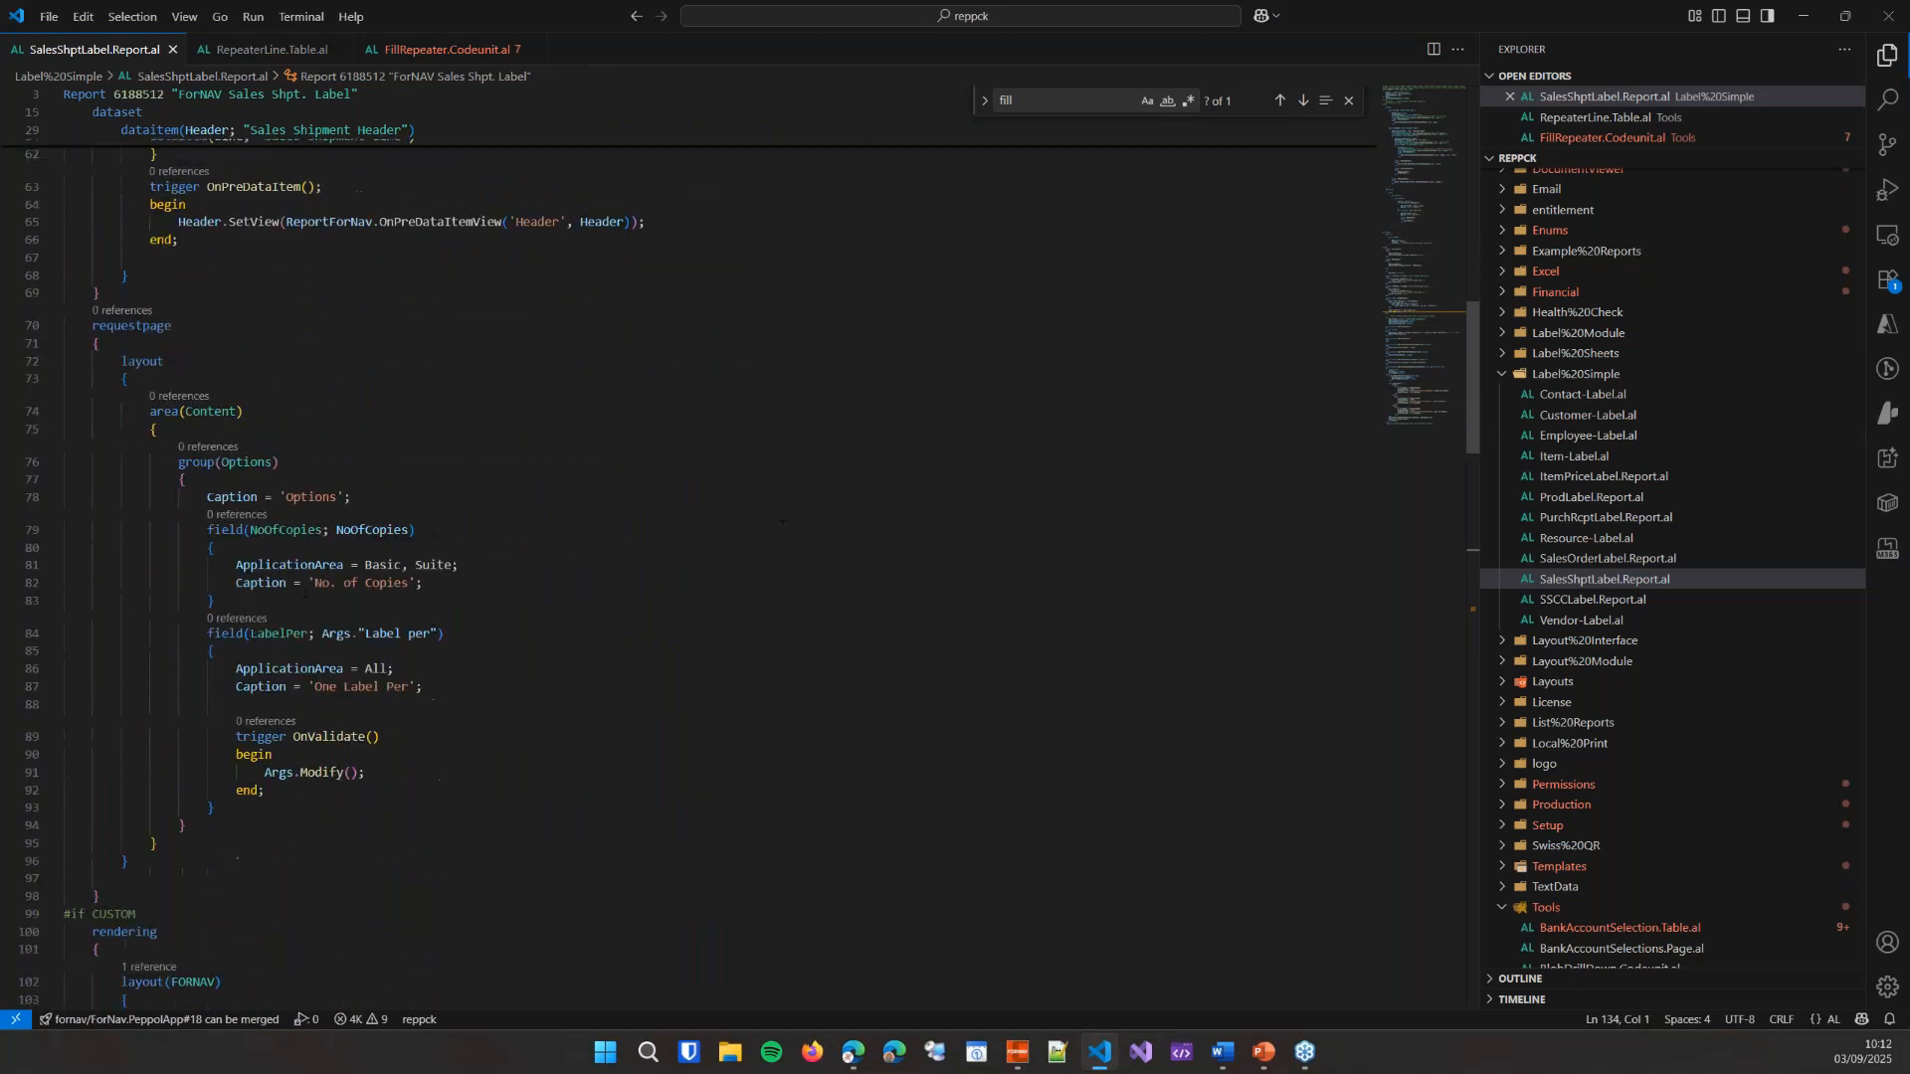
click(280, 634)
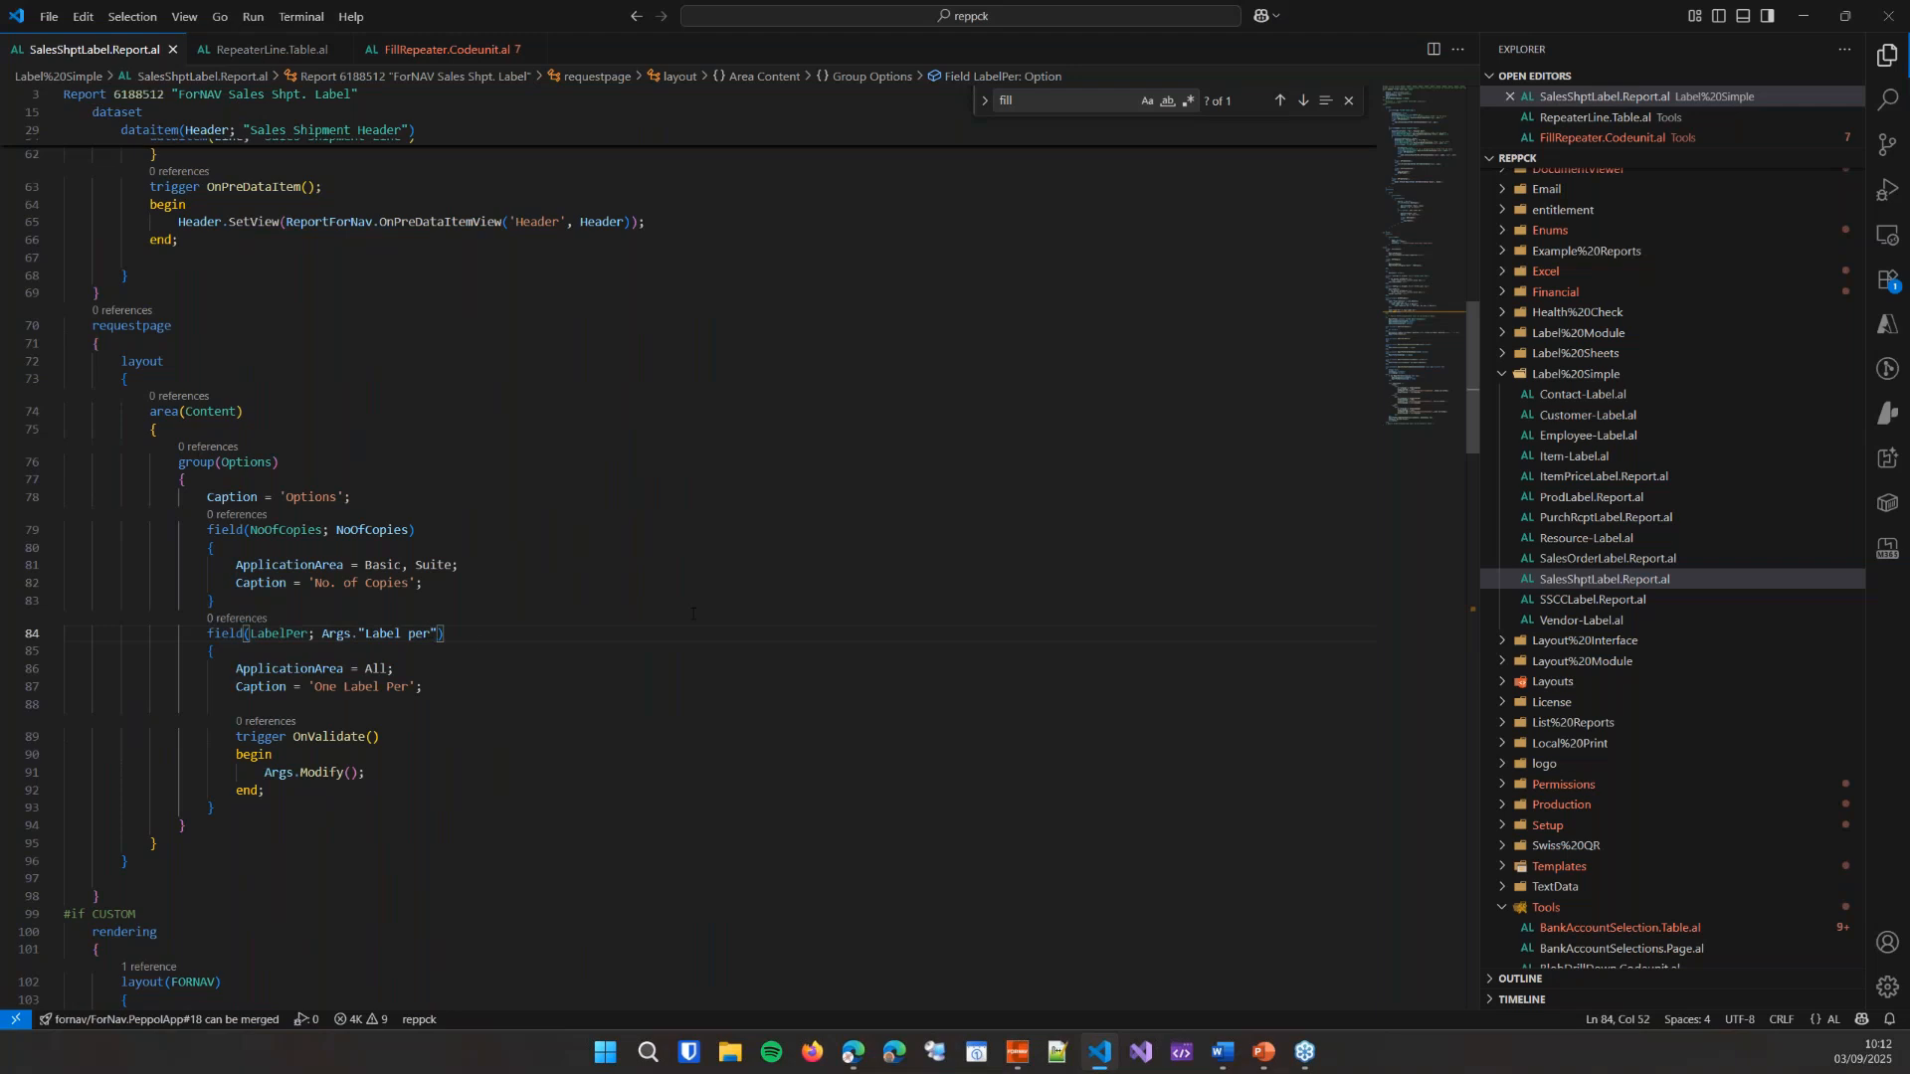
- Examine the Sales Shipment Line data item, its temporary ForNAV Repeater Line child and the SetNoOfLabels call in OnAfterGetRecord
scroll(696, 612, up, 3)
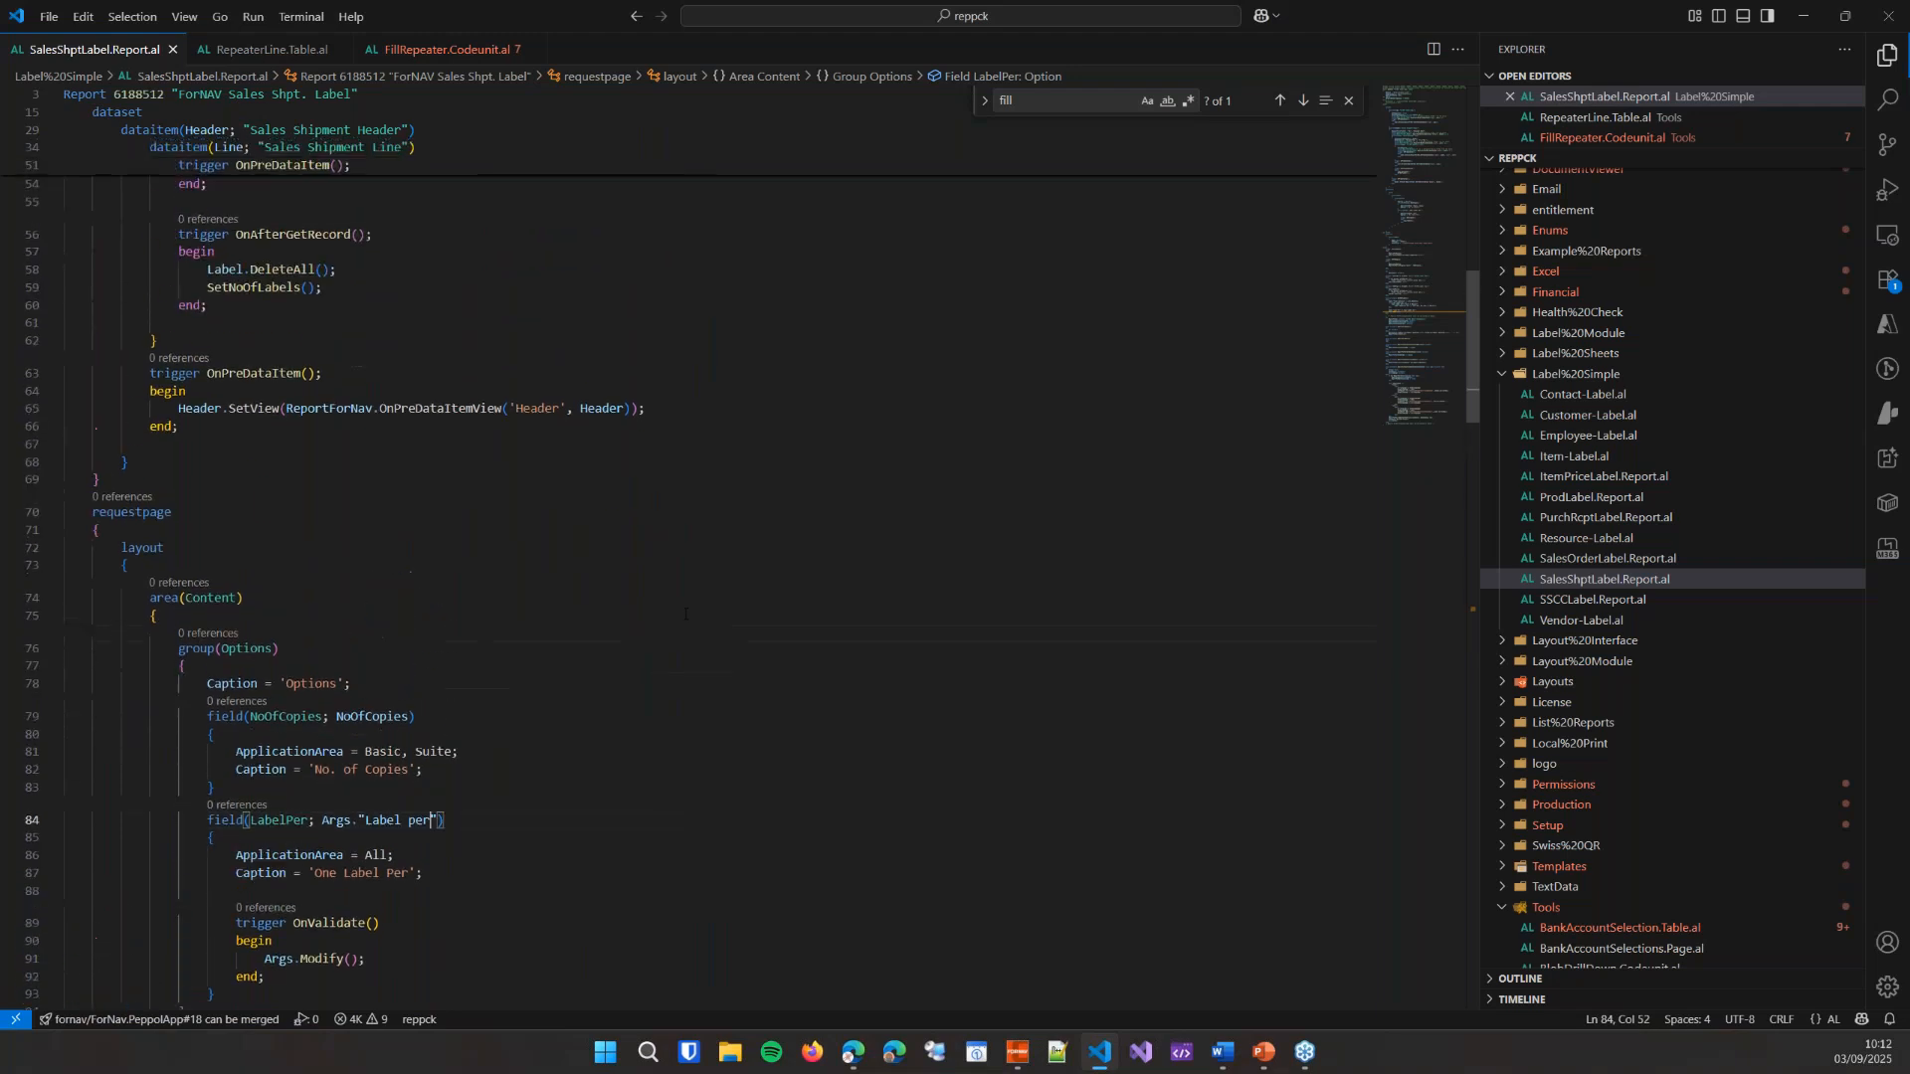
scroll(685, 613, up, 5)
click(418, 241)
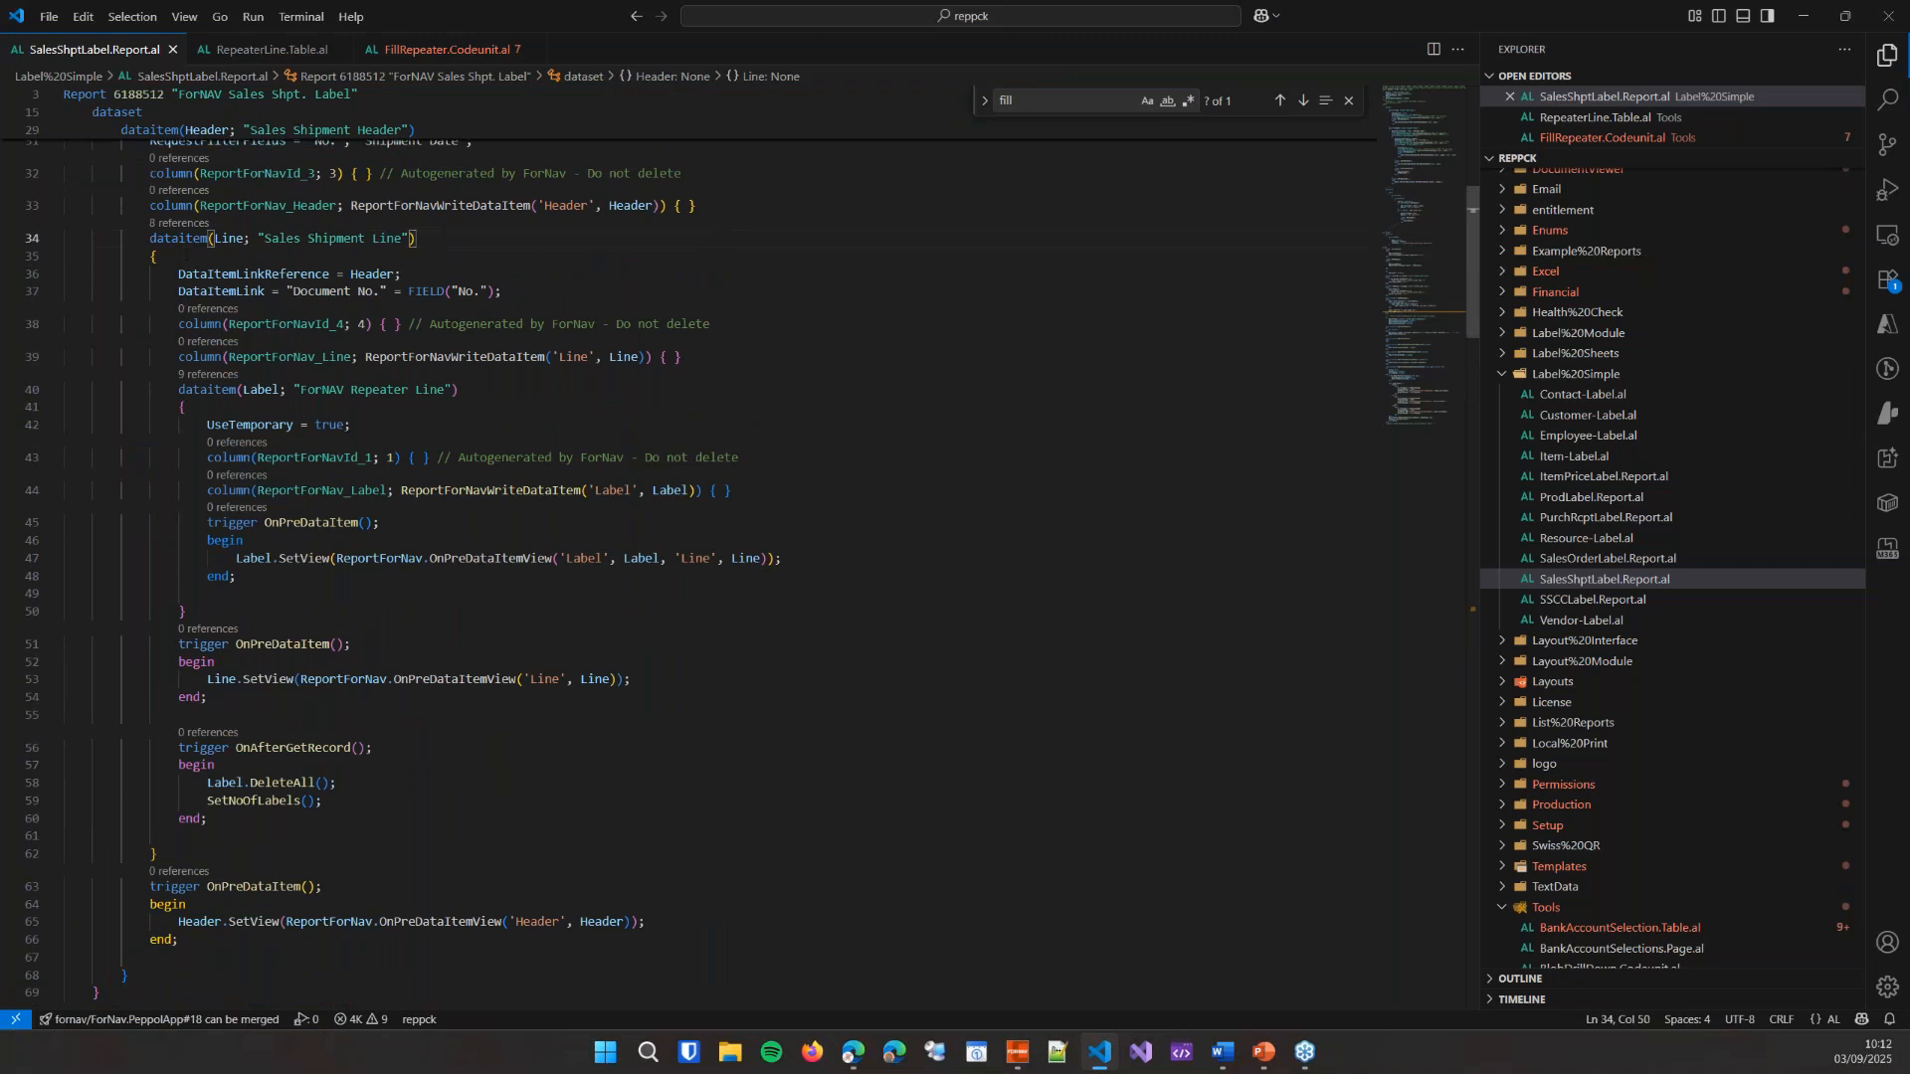
click(275, 801)
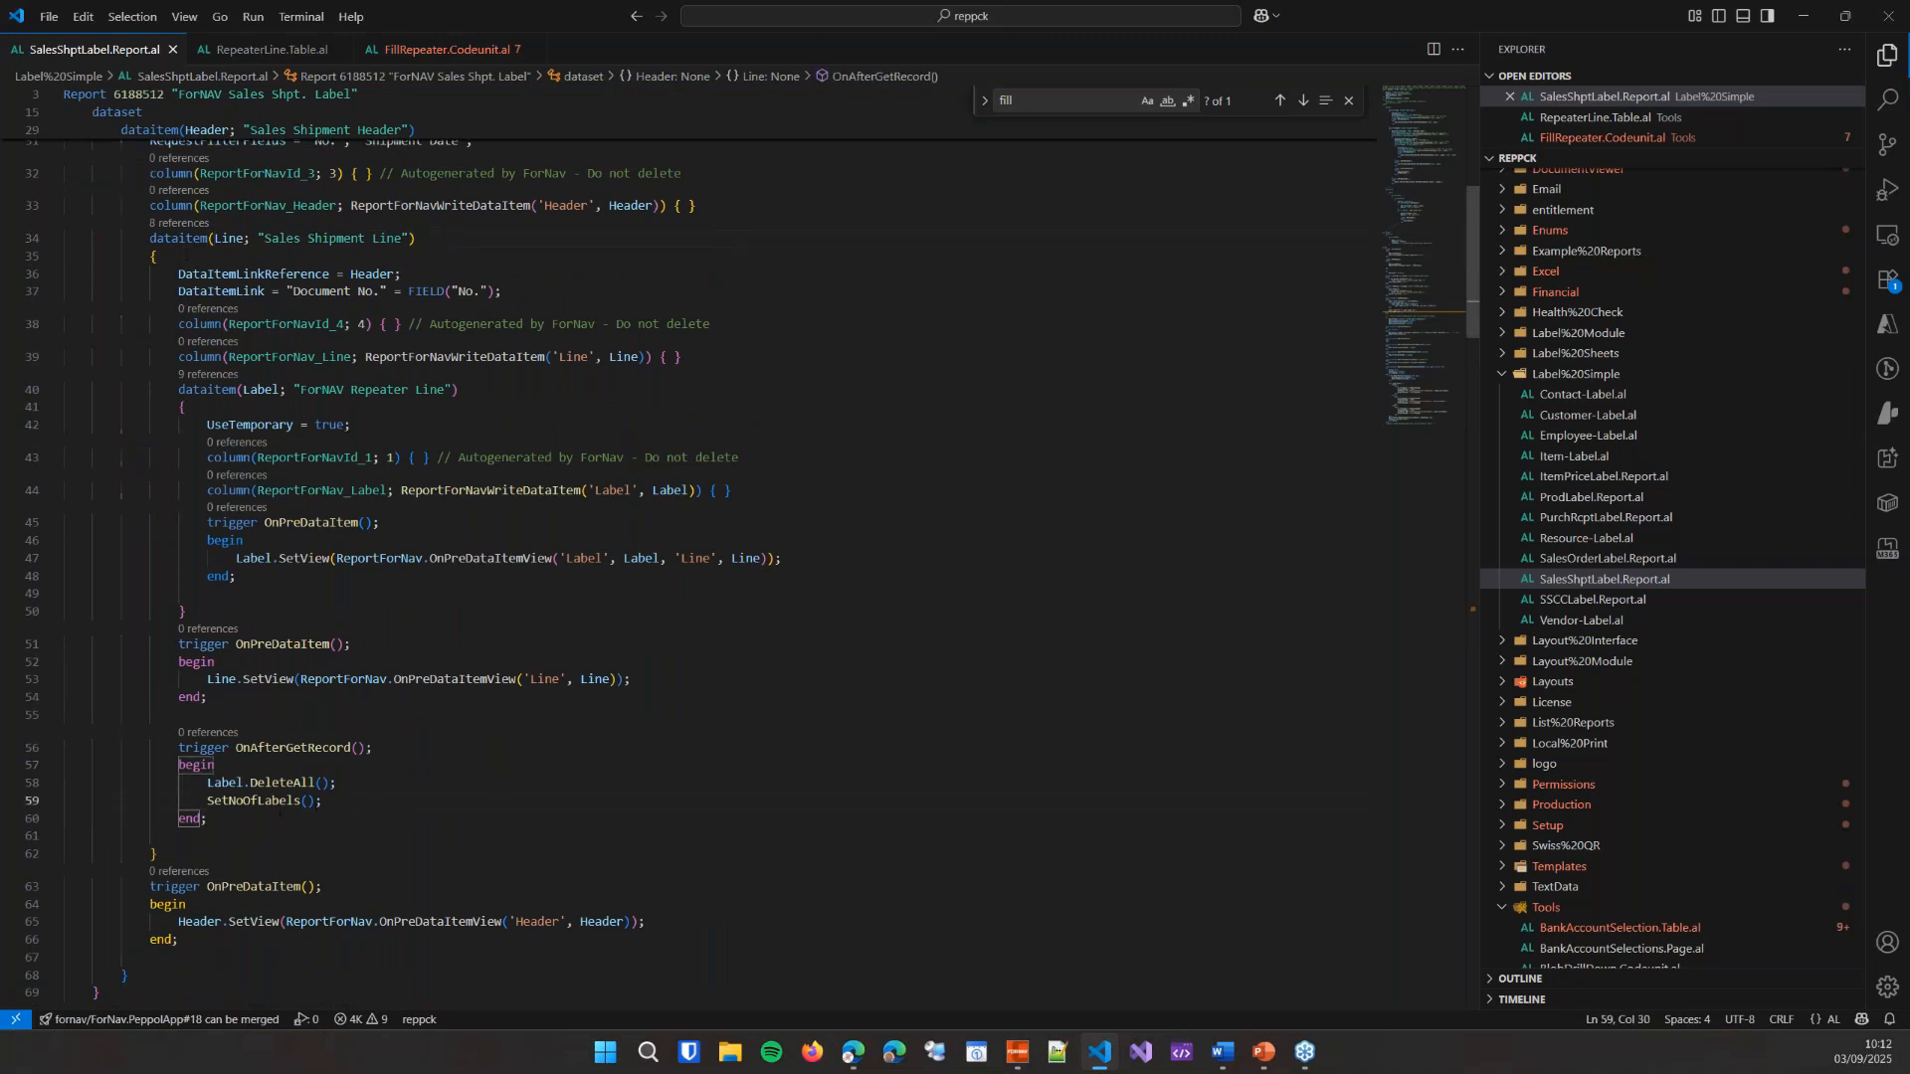
click(379, 802)
click(251, 390)
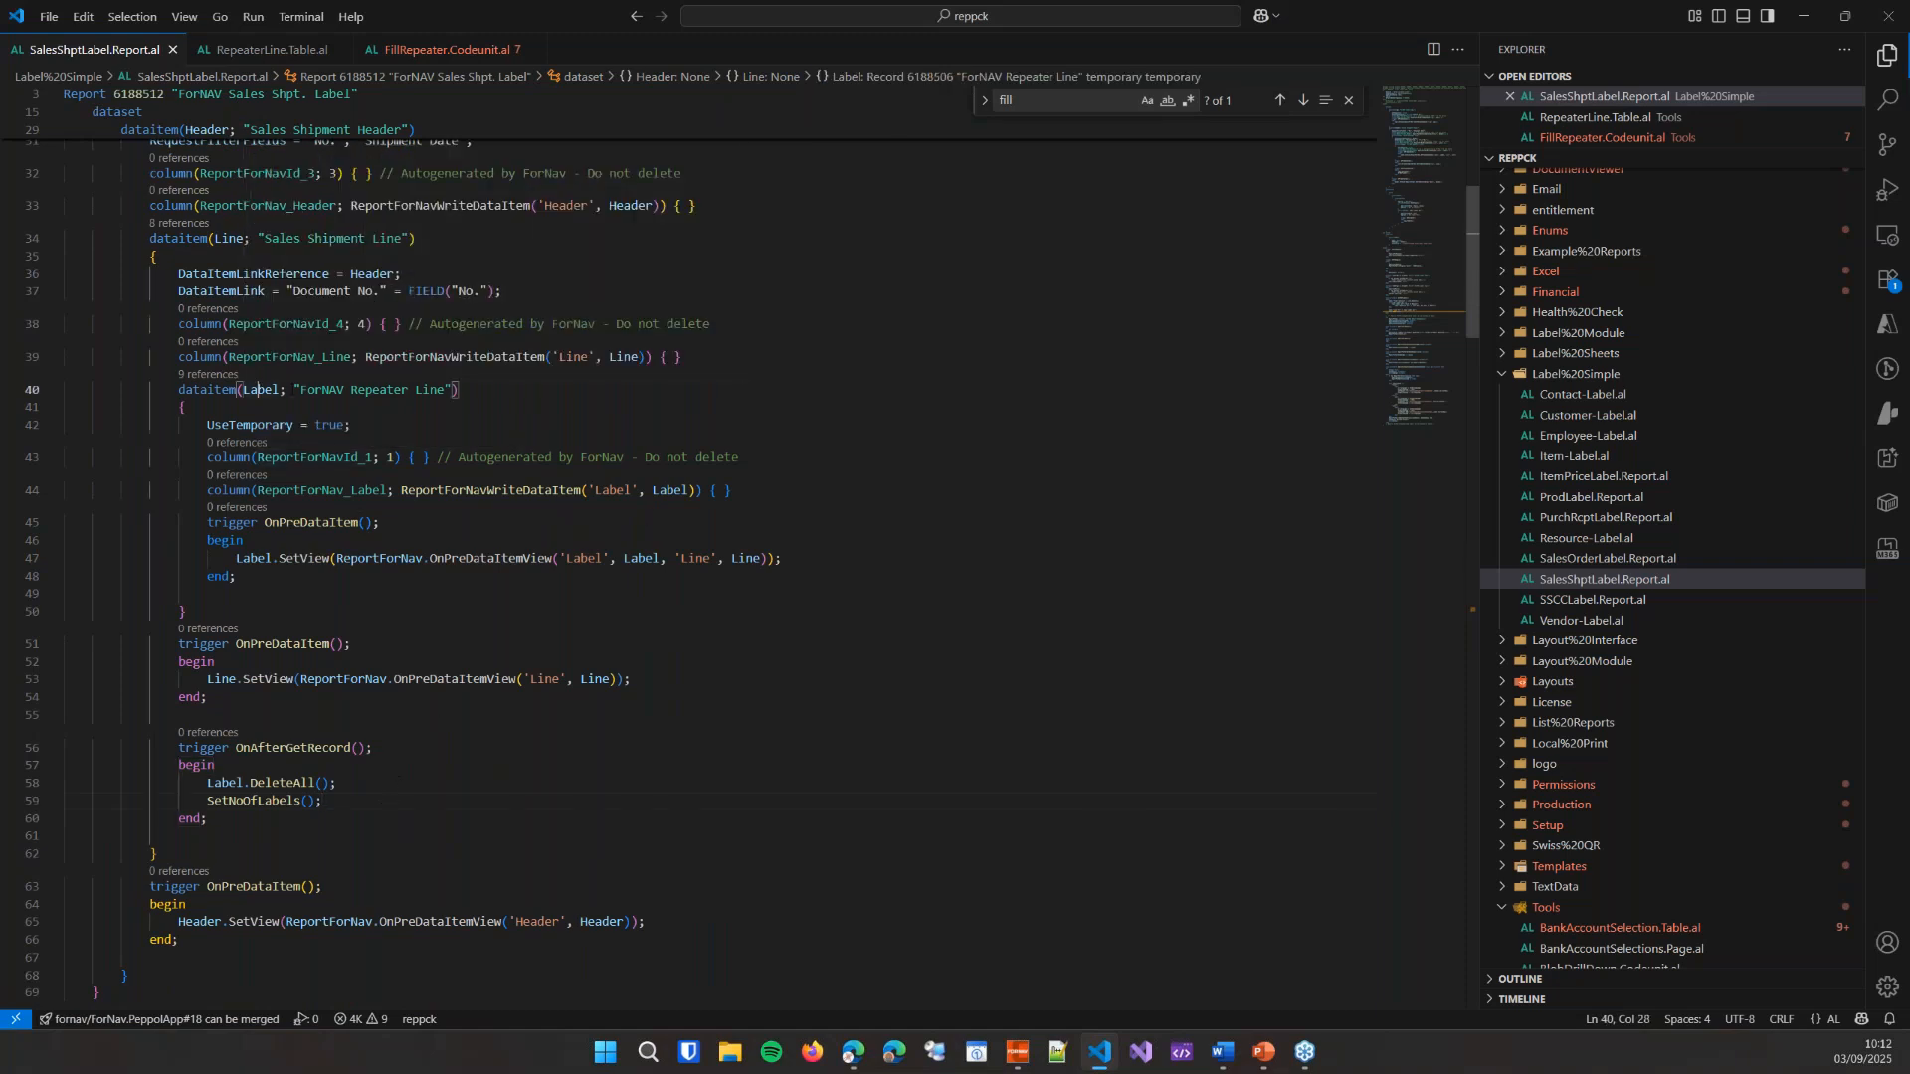
drag(295, 390, 452, 390)
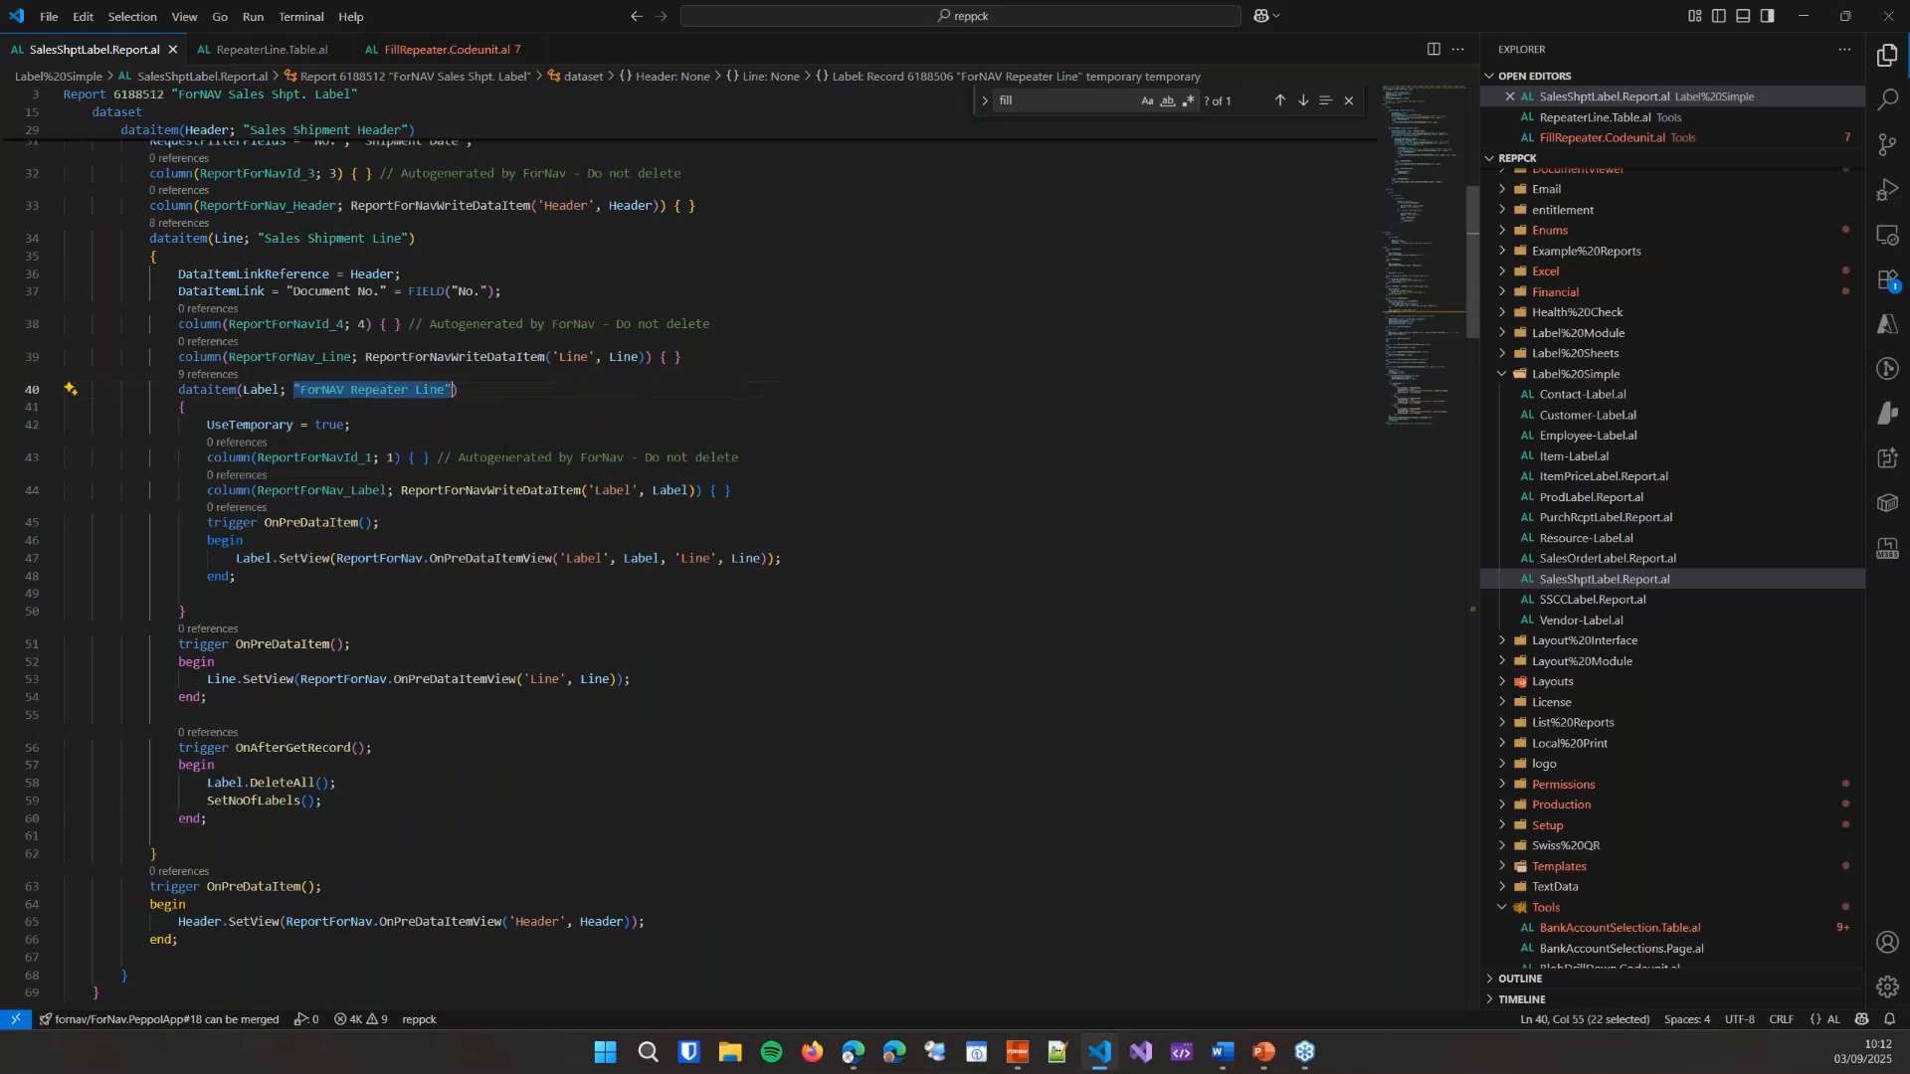
click(506, 439)
drag(207, 425, 352, 424)
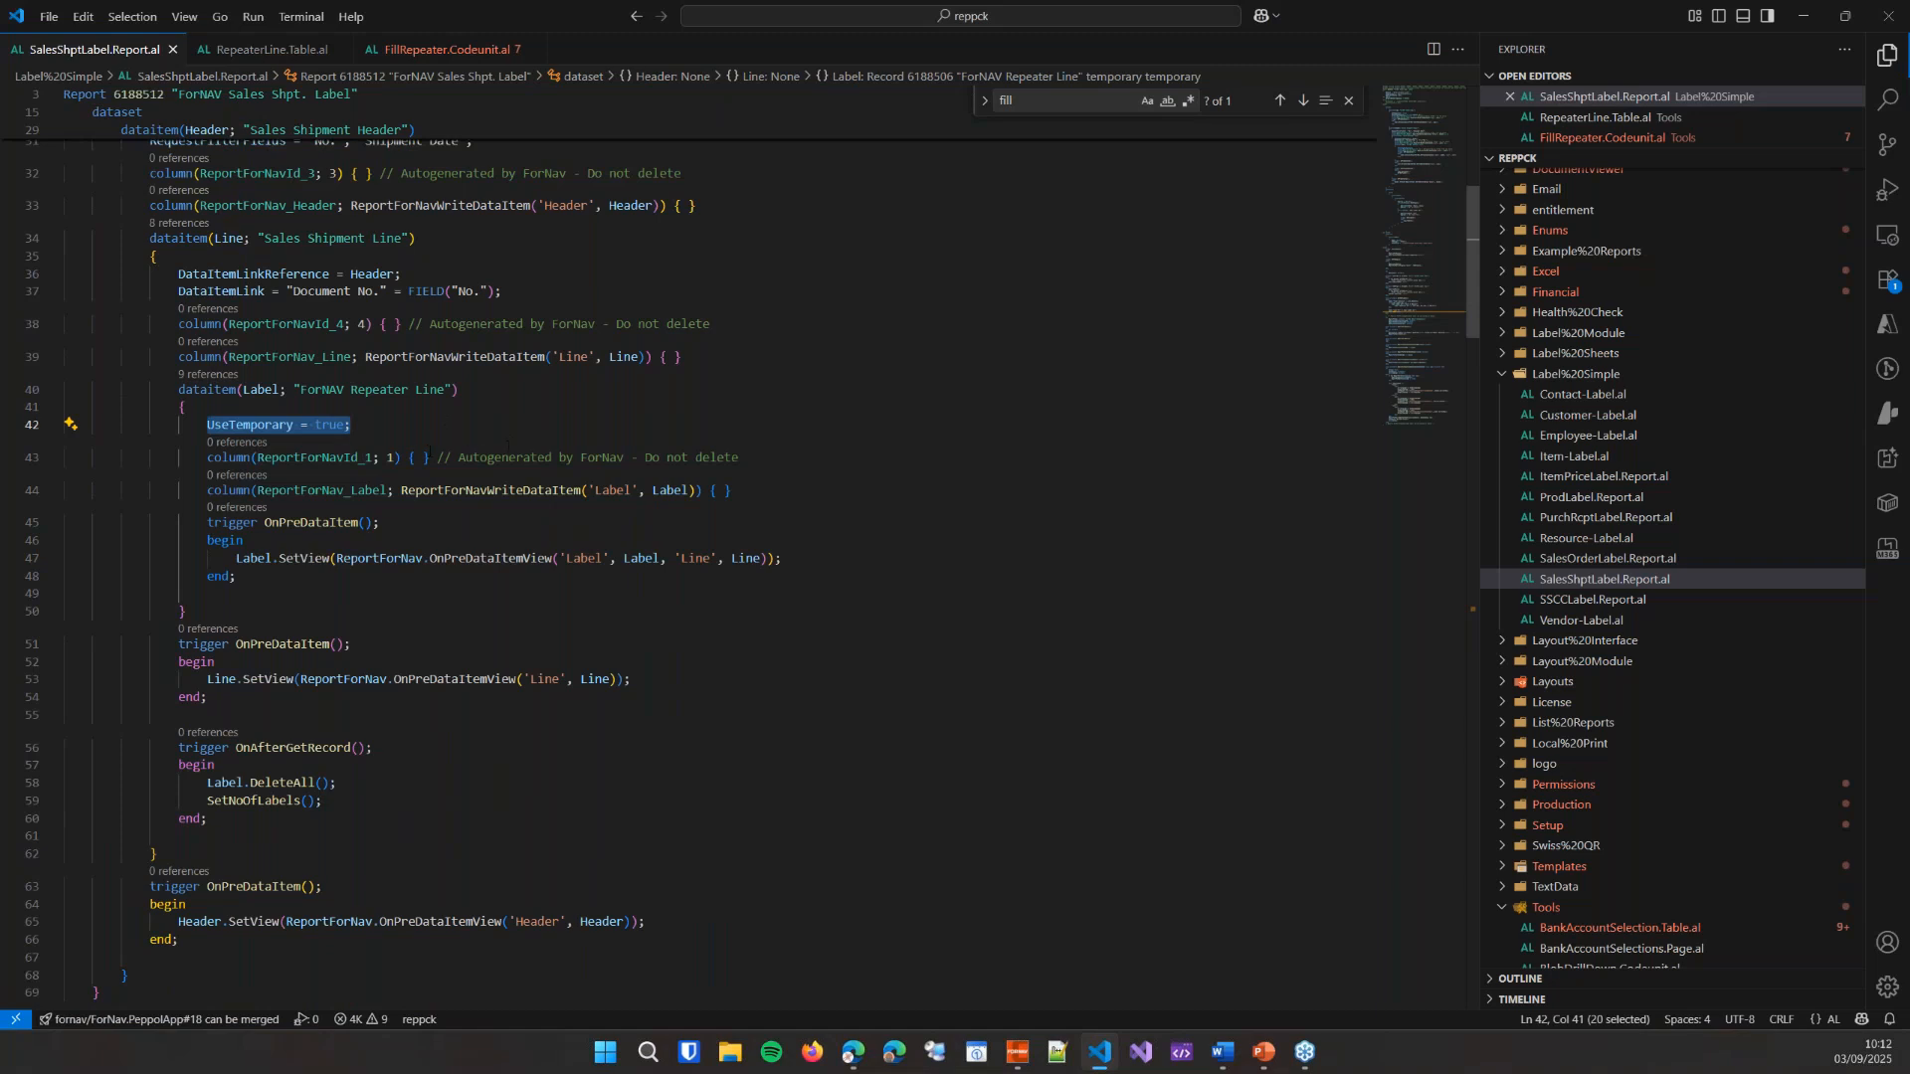
click(265, 801)
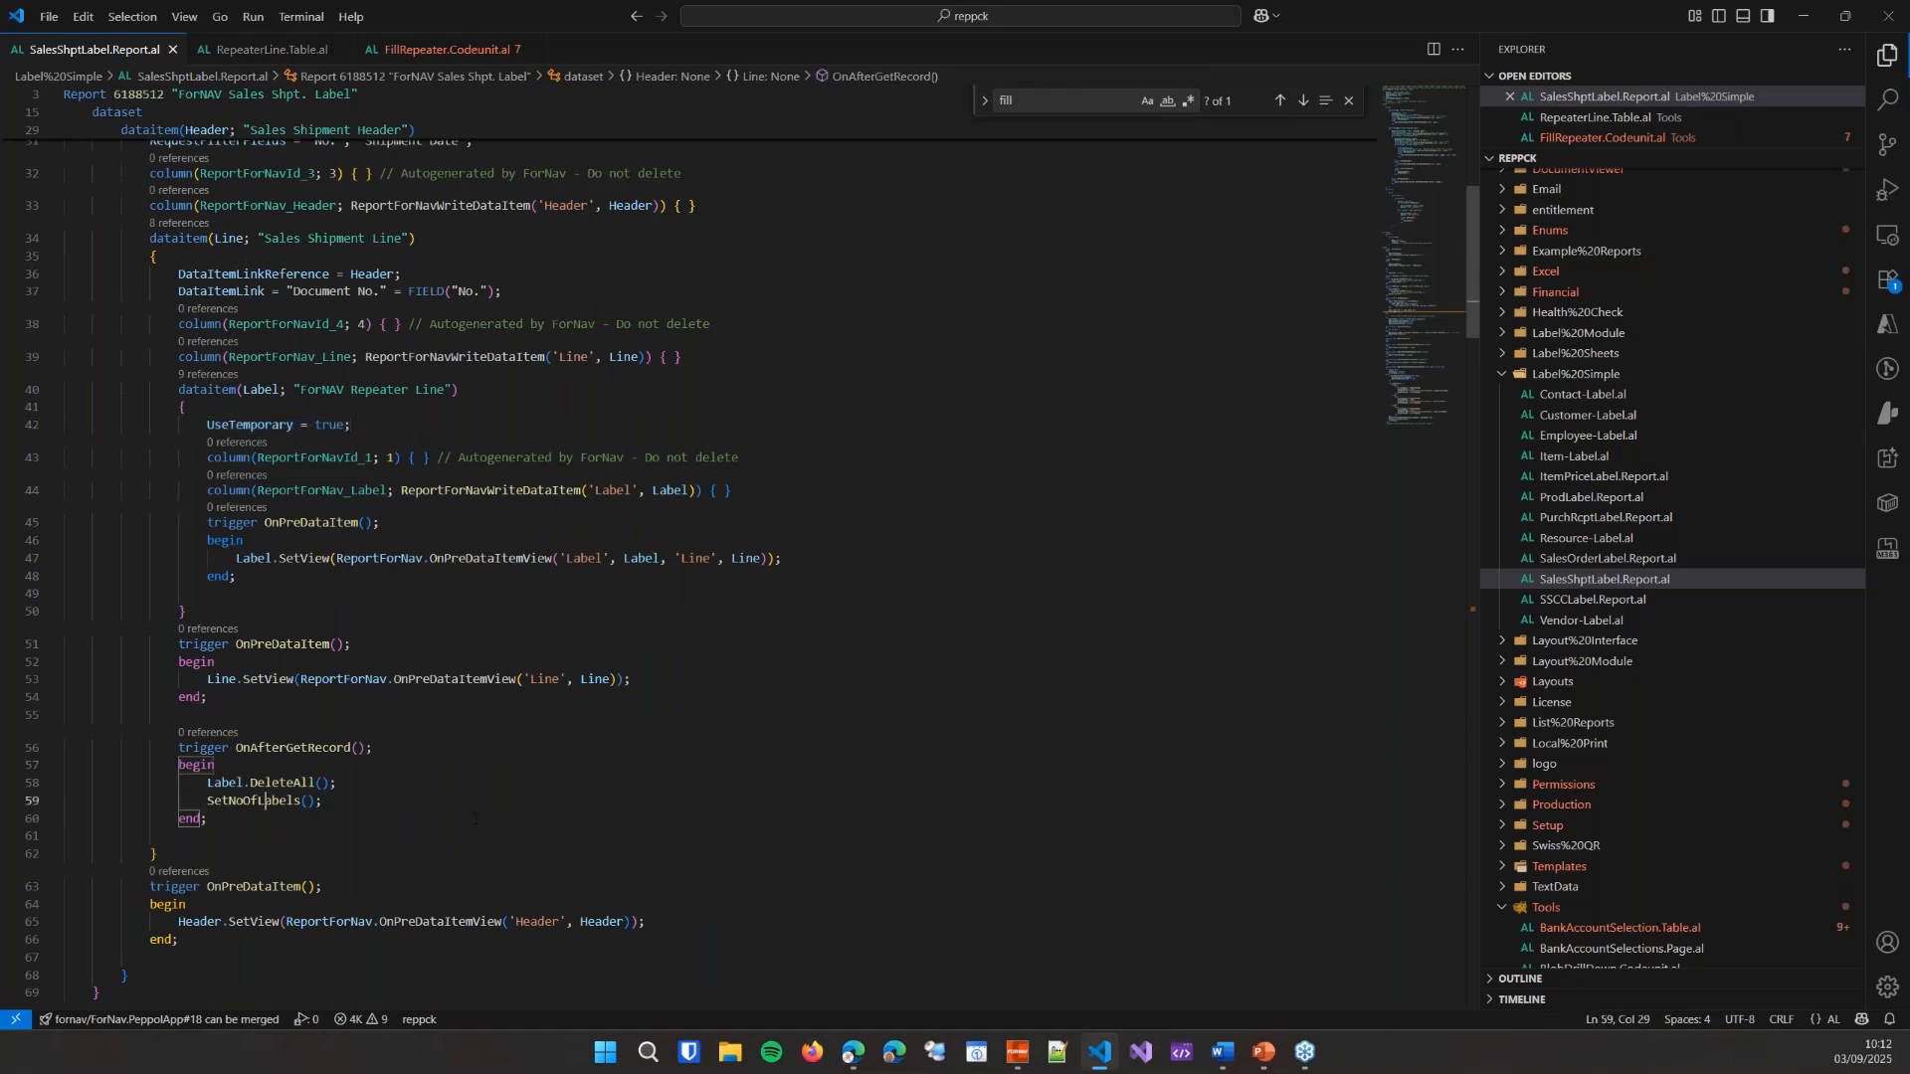
- Find the SetNoOfLabels procedure and examine how it assigns Total Quantity and, for Unit of Measure, Quantity Per from the line
key(ctrl+f)
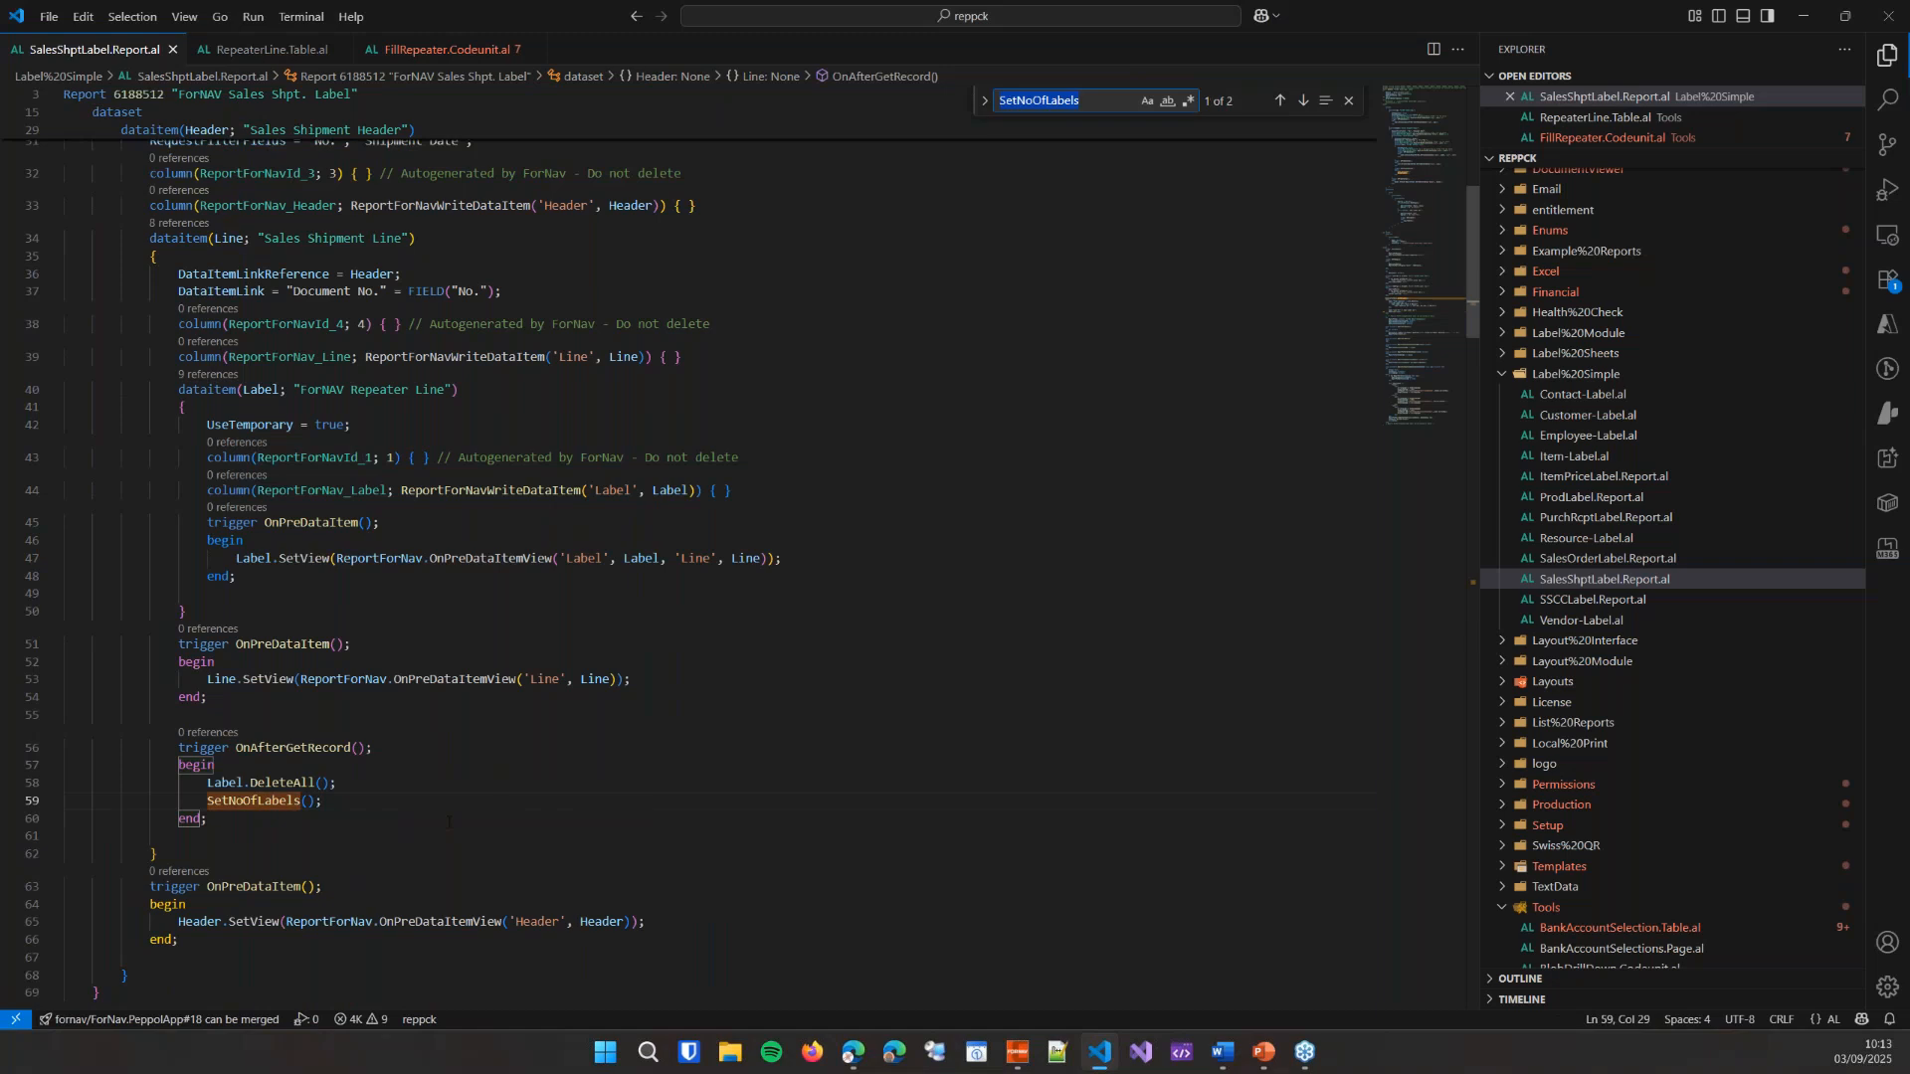
key(Return)
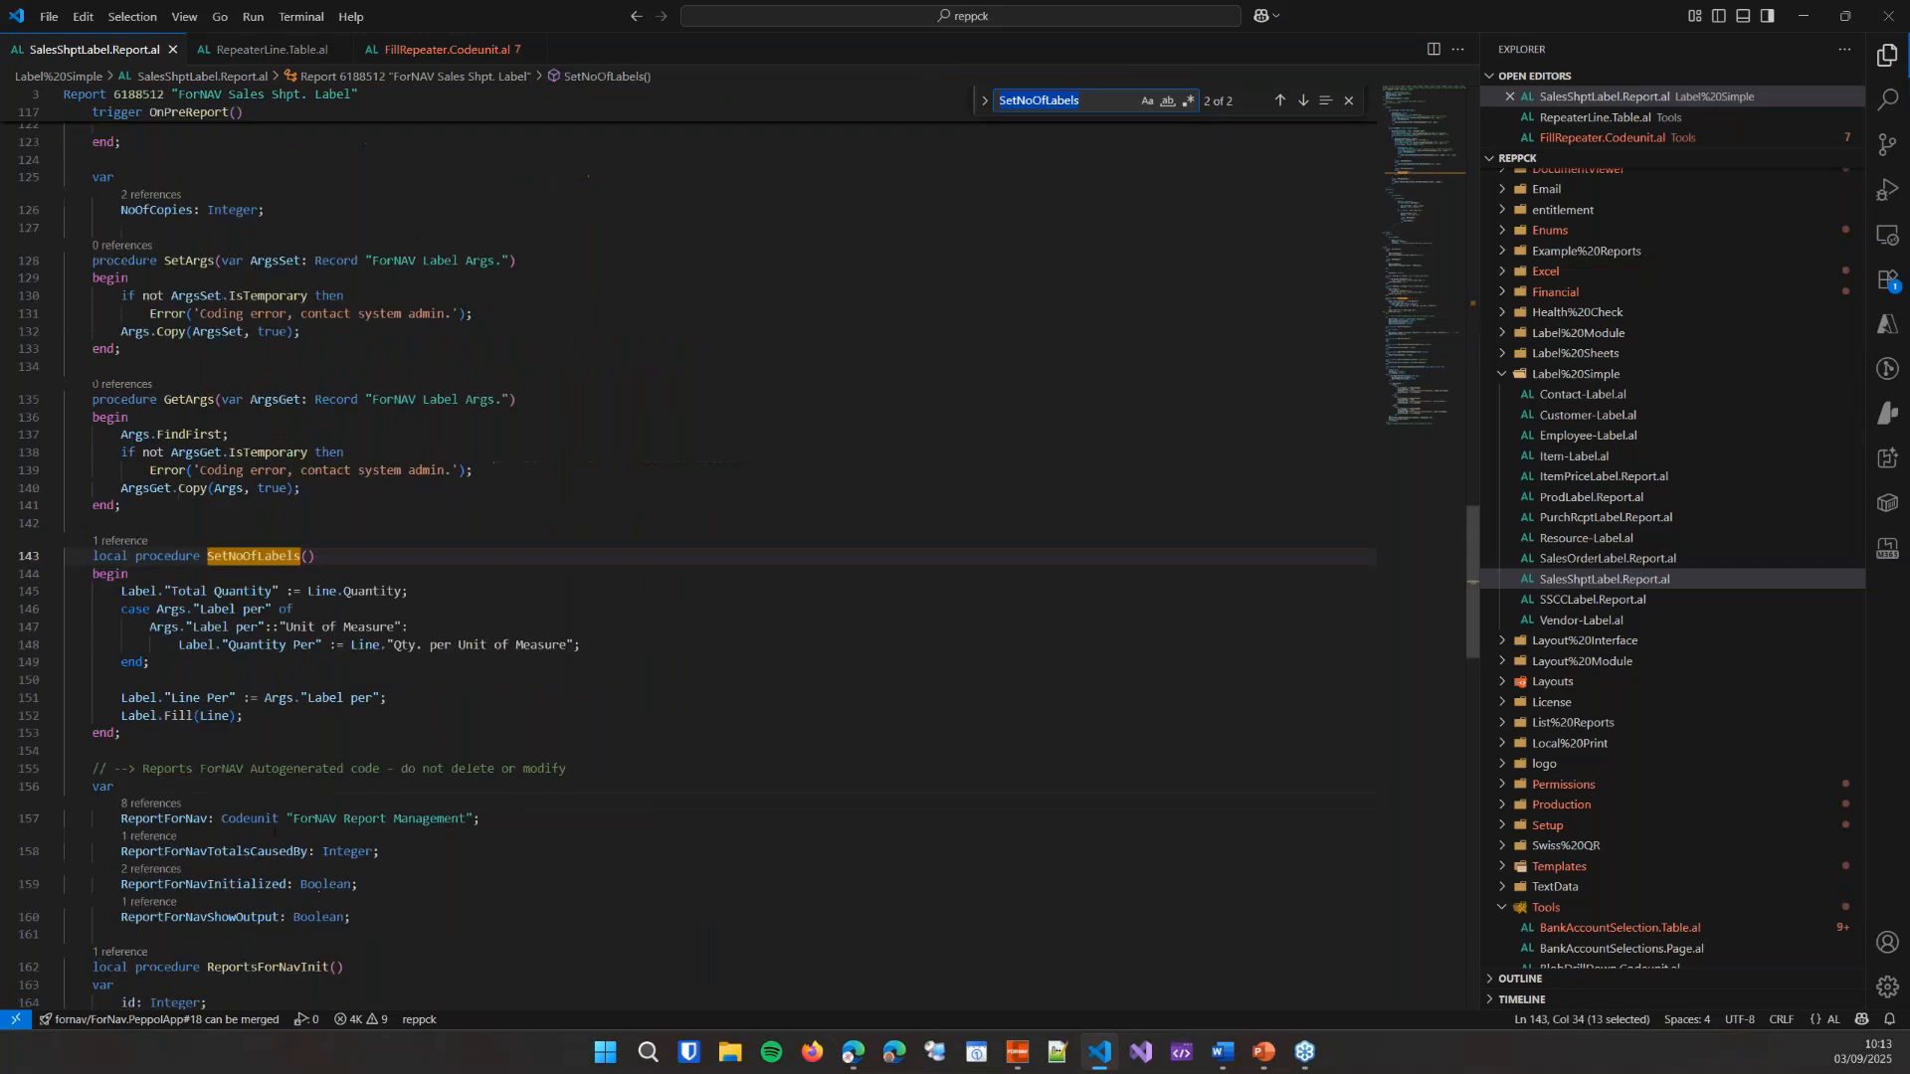
click(410, 701)
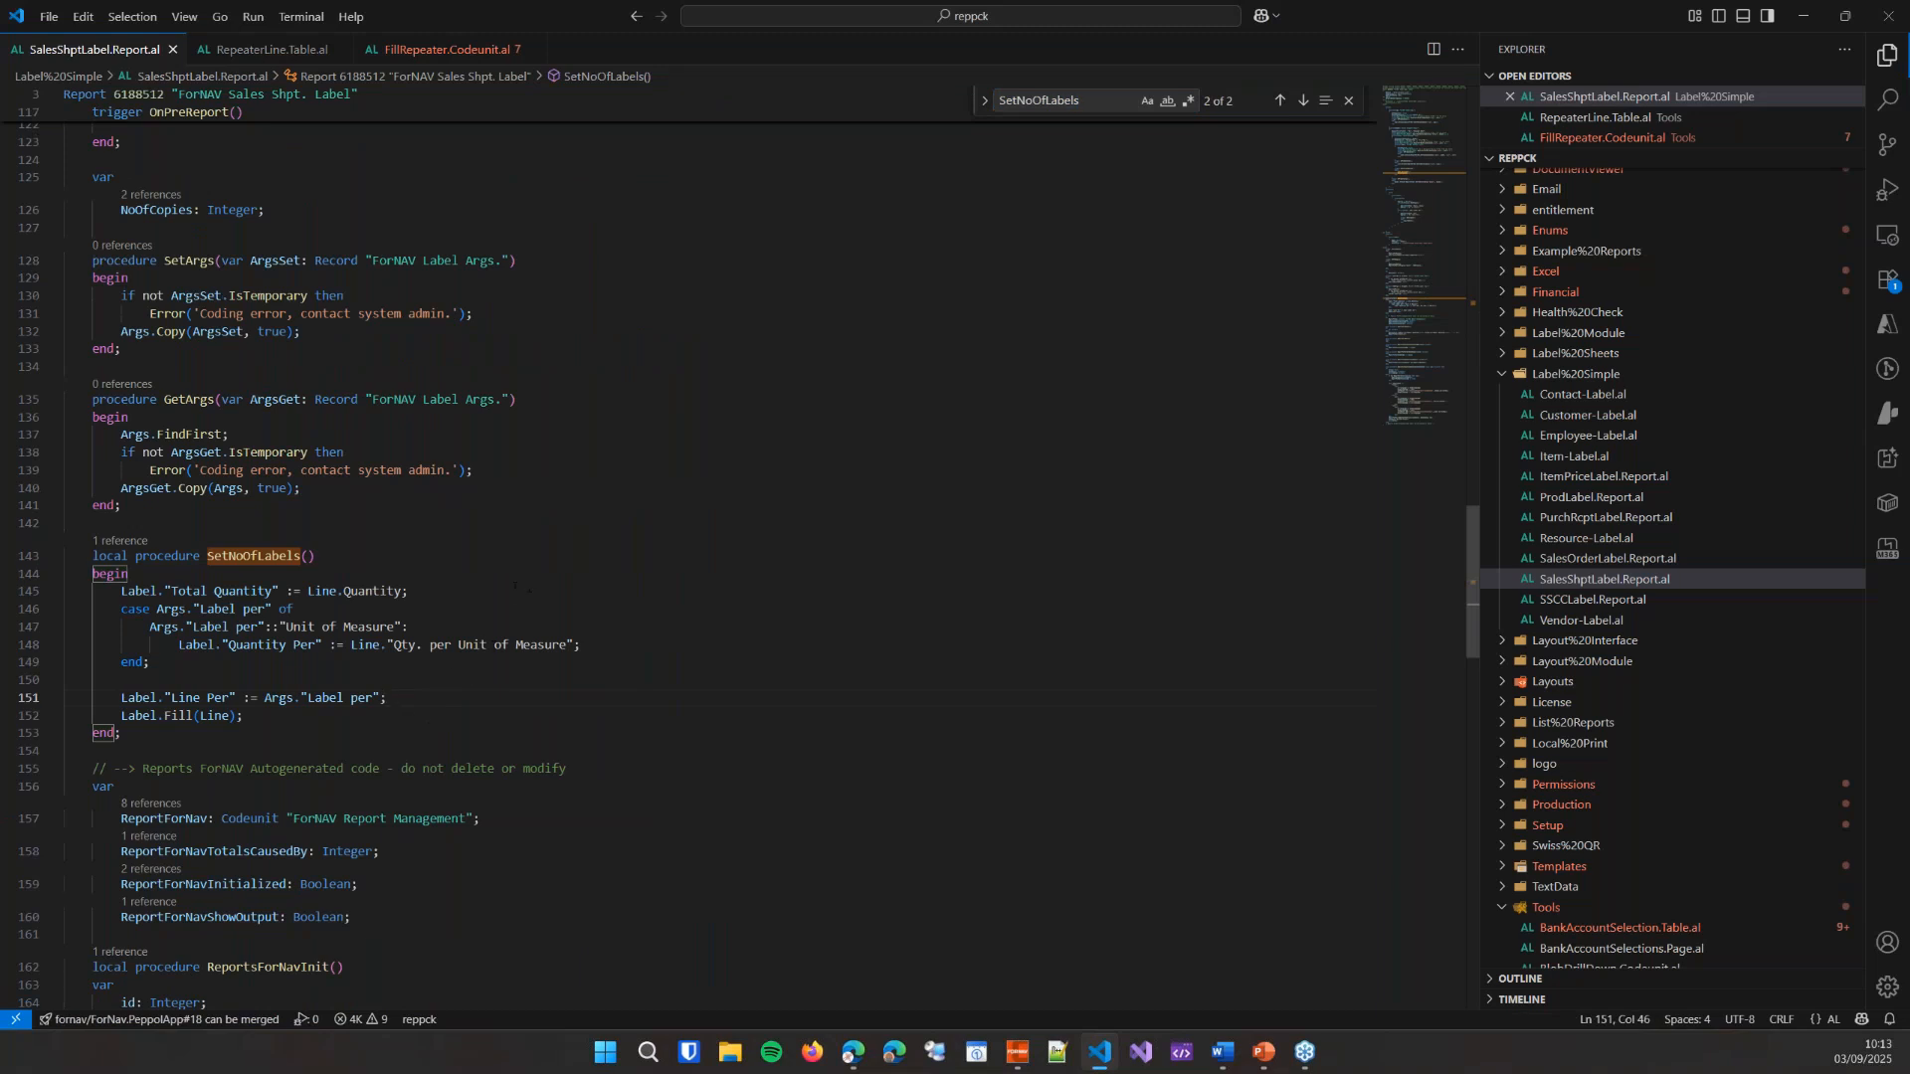
click(499, 591)
click(454, 630)
drag(351, 644, 569, 647)
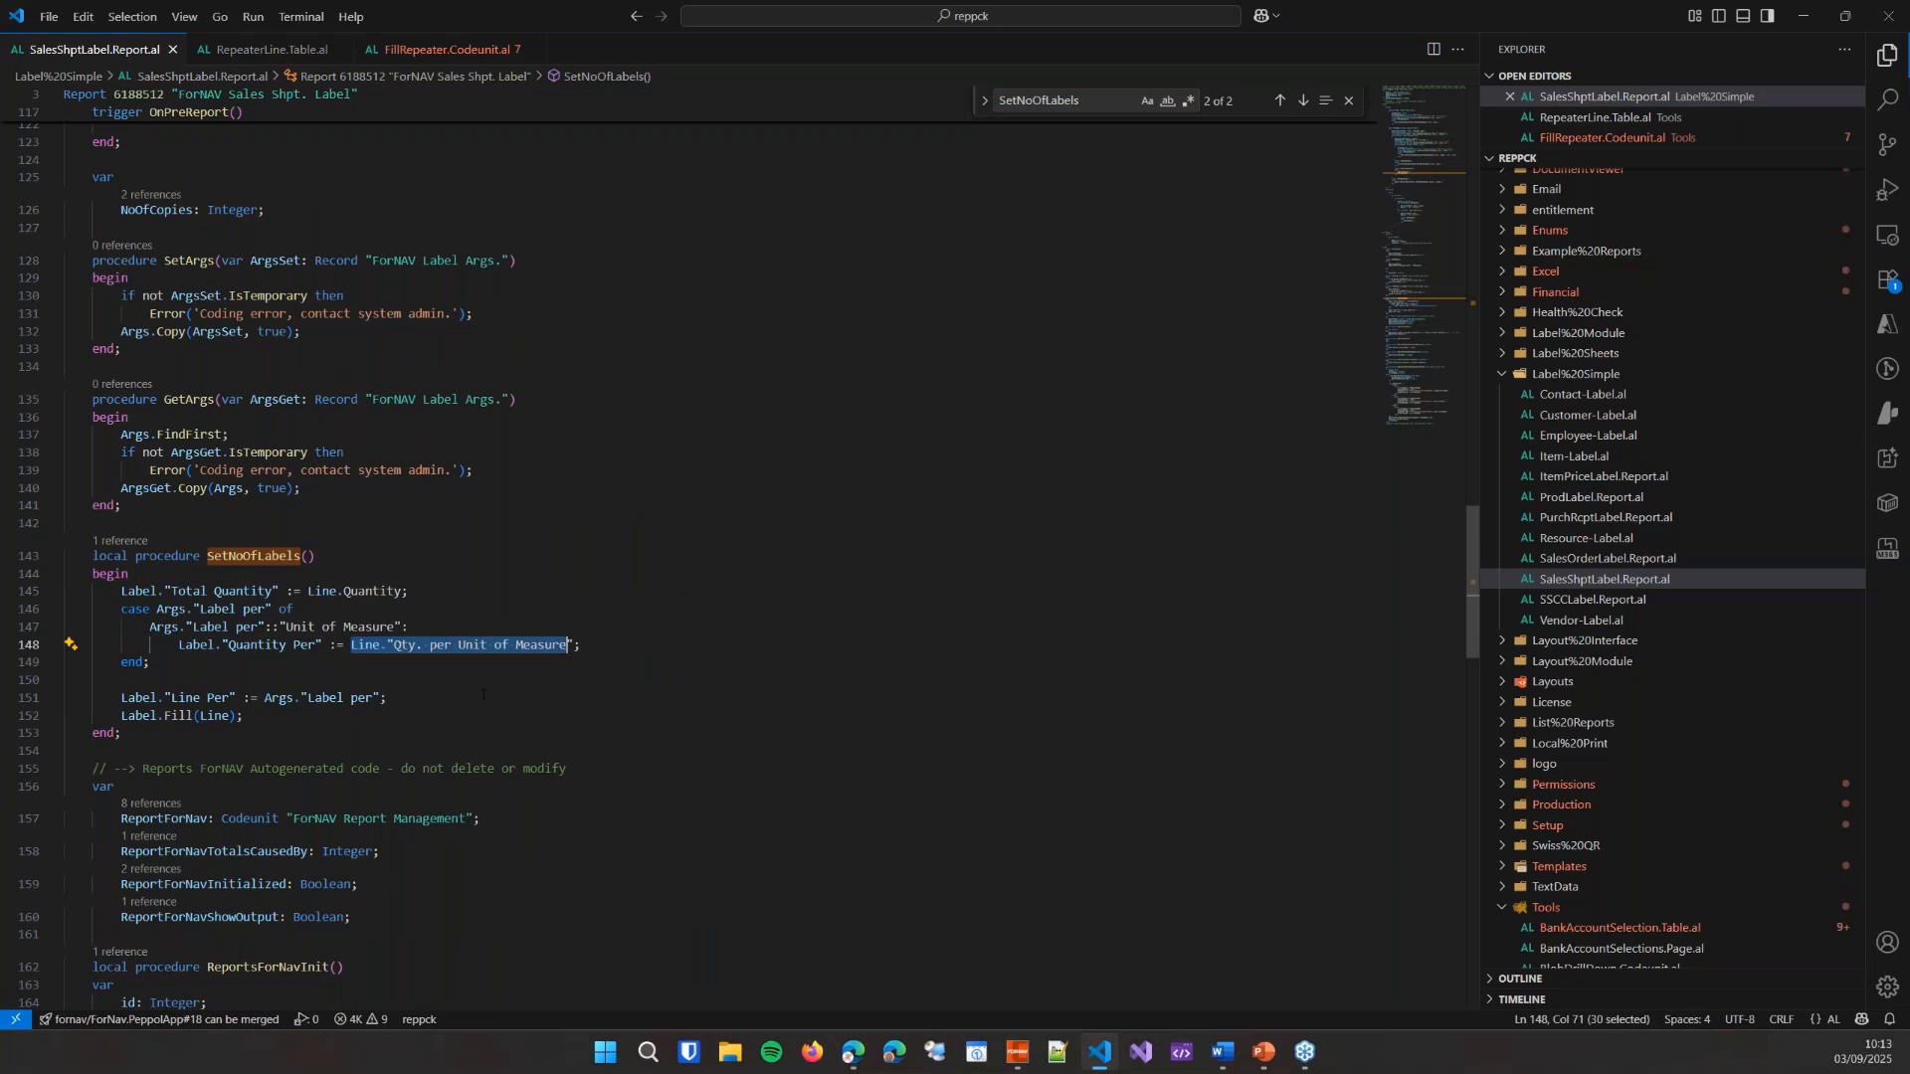
- Examine the Line Per assignment and follow the Label.Fill(Line) call to its definition in RepeaterLine.Table.al
click(482, 694)
mouse_move(173, 700)
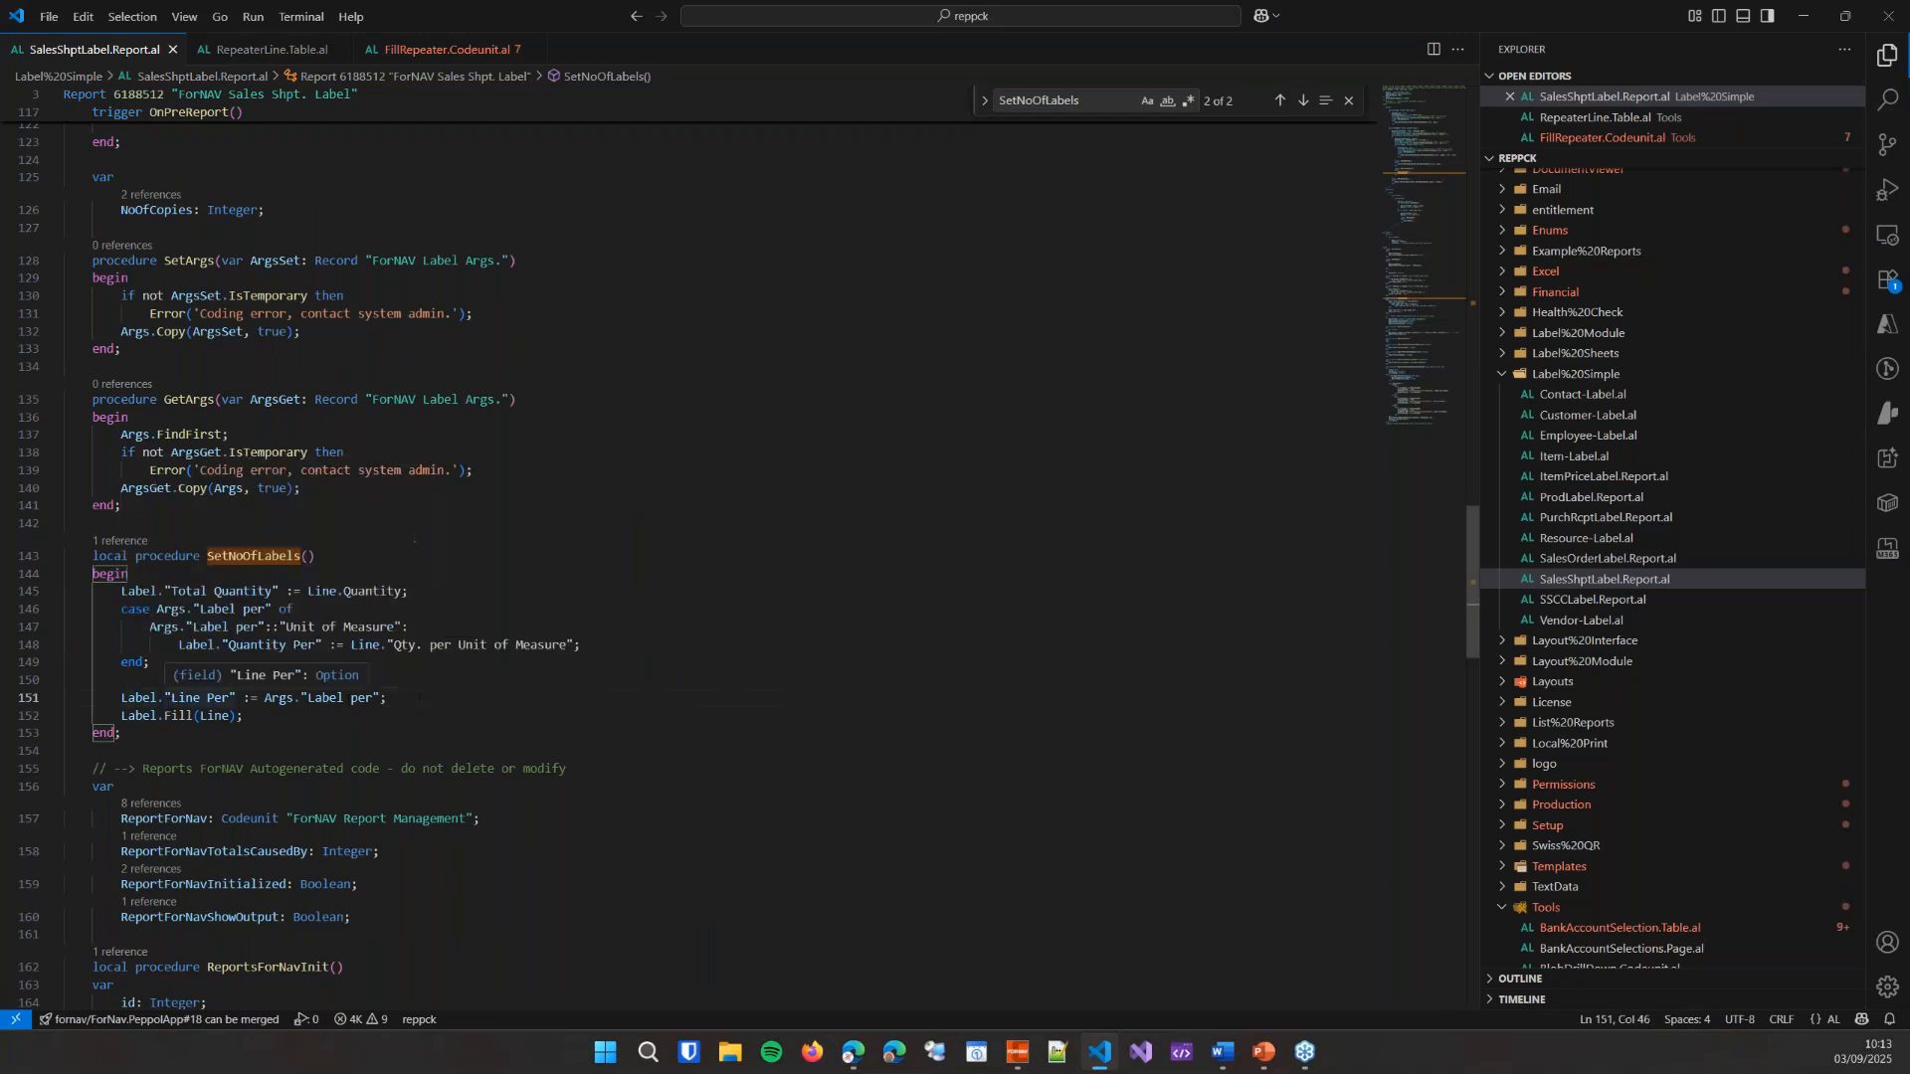
click(375, 712)
mouse_move(189, 716)
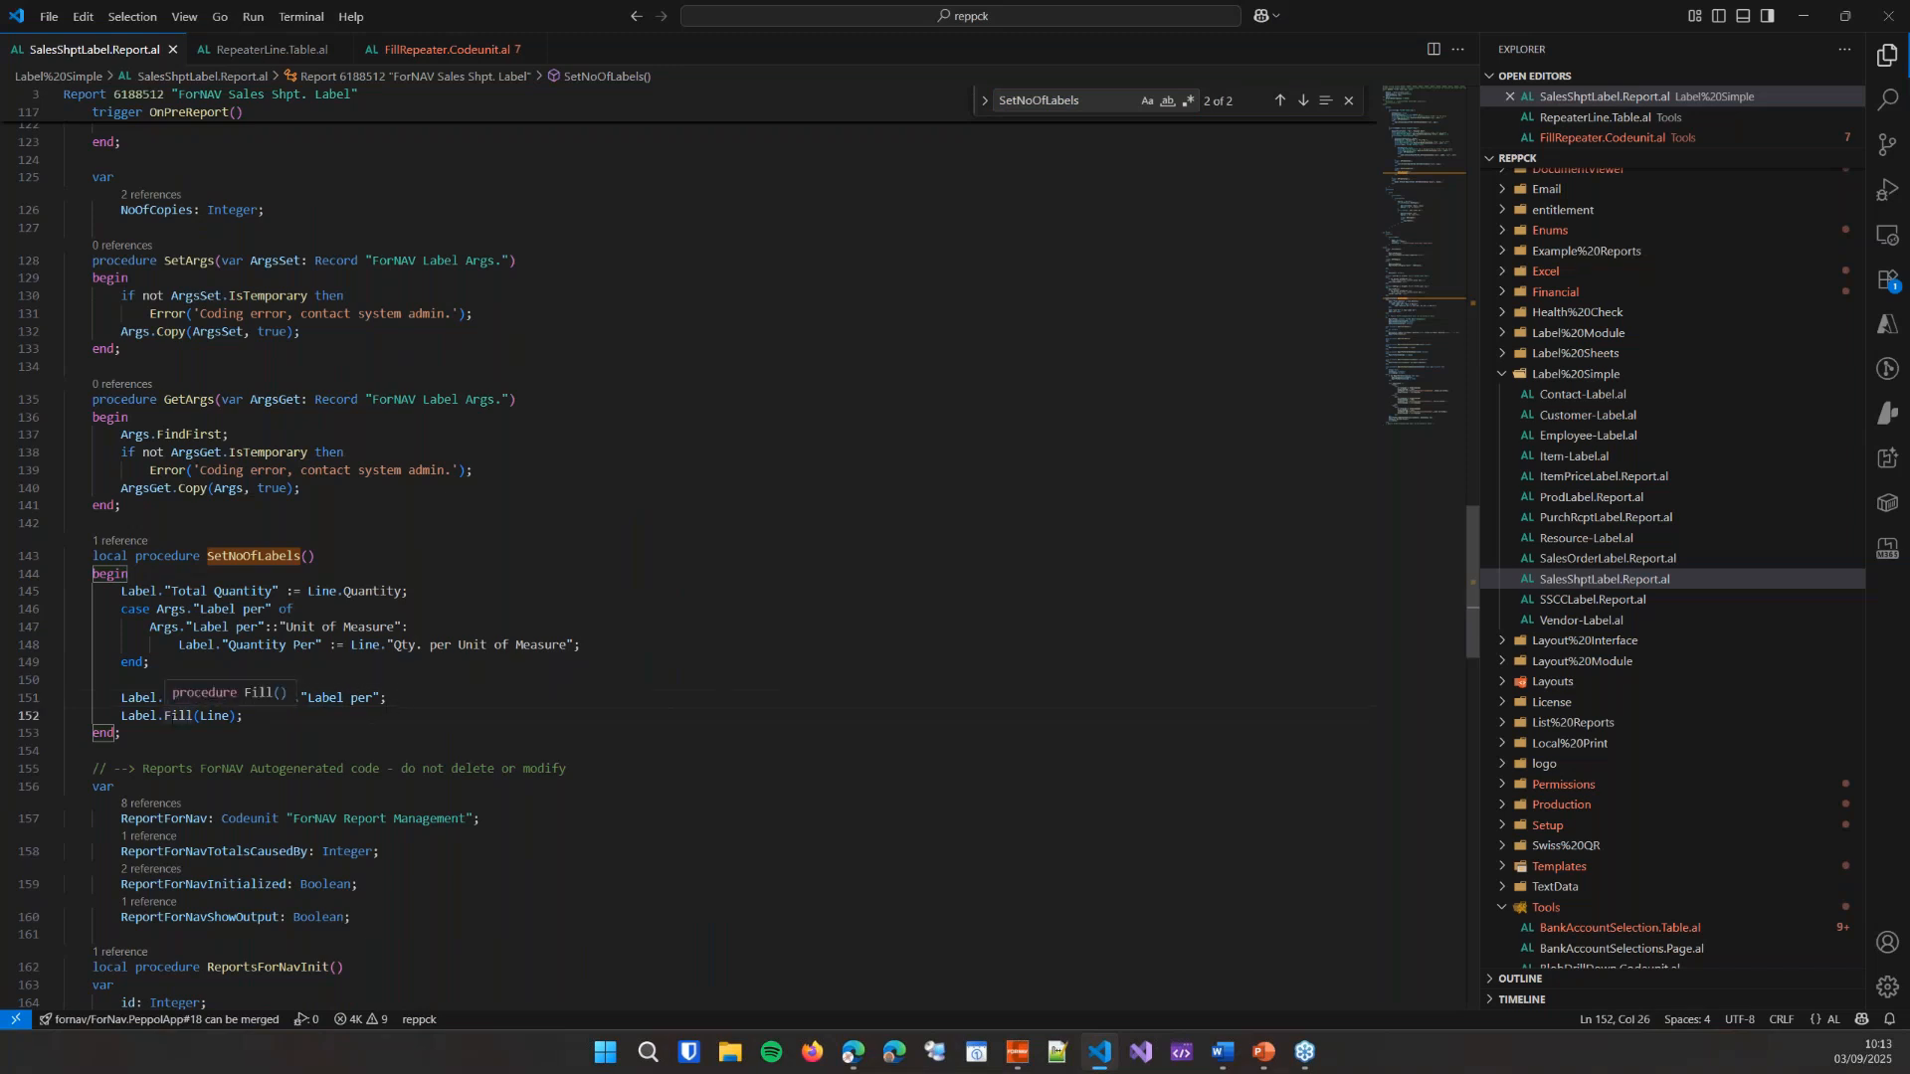
ctrl+click(220, 713)
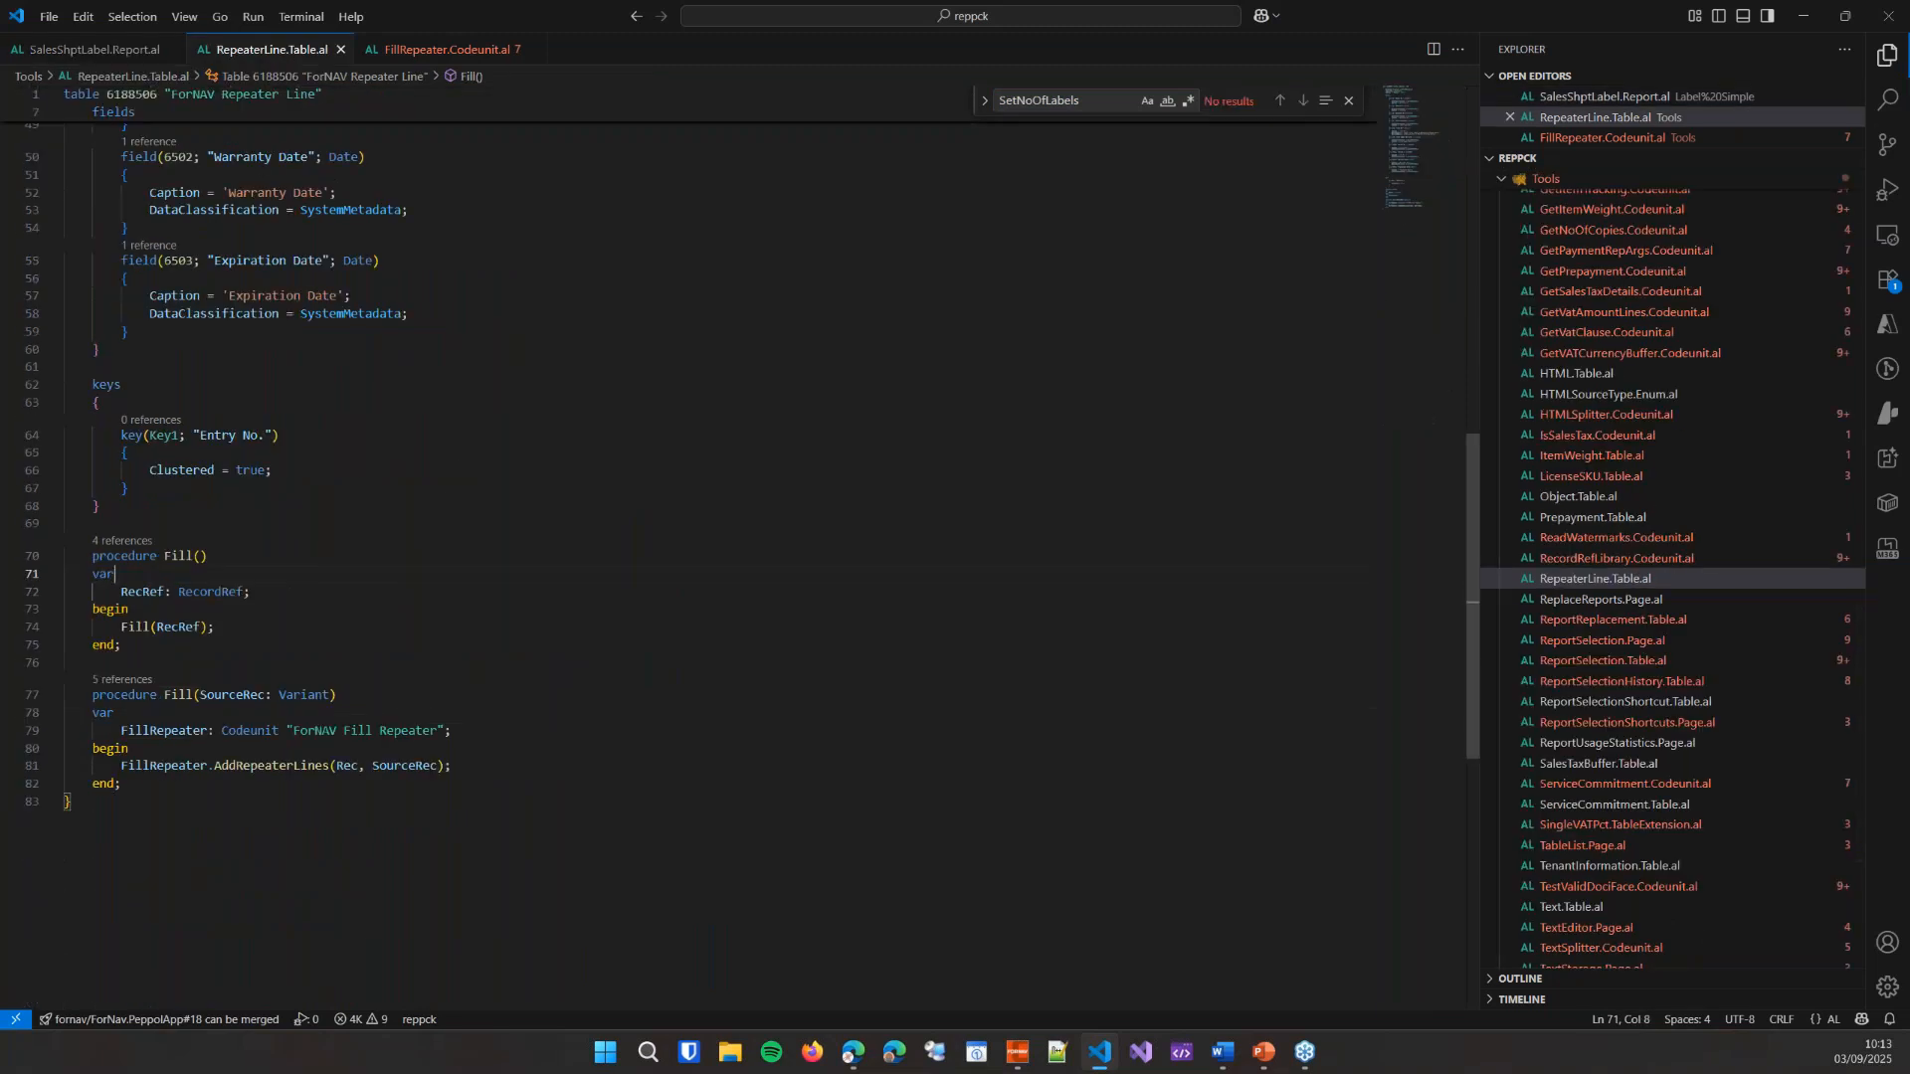
- Go to the definition of the ForNAV Fill Repeater codeunit and locate the FillRepeaterLines procedure with the SourceRec parameter
click(359, 730)
key(F12)
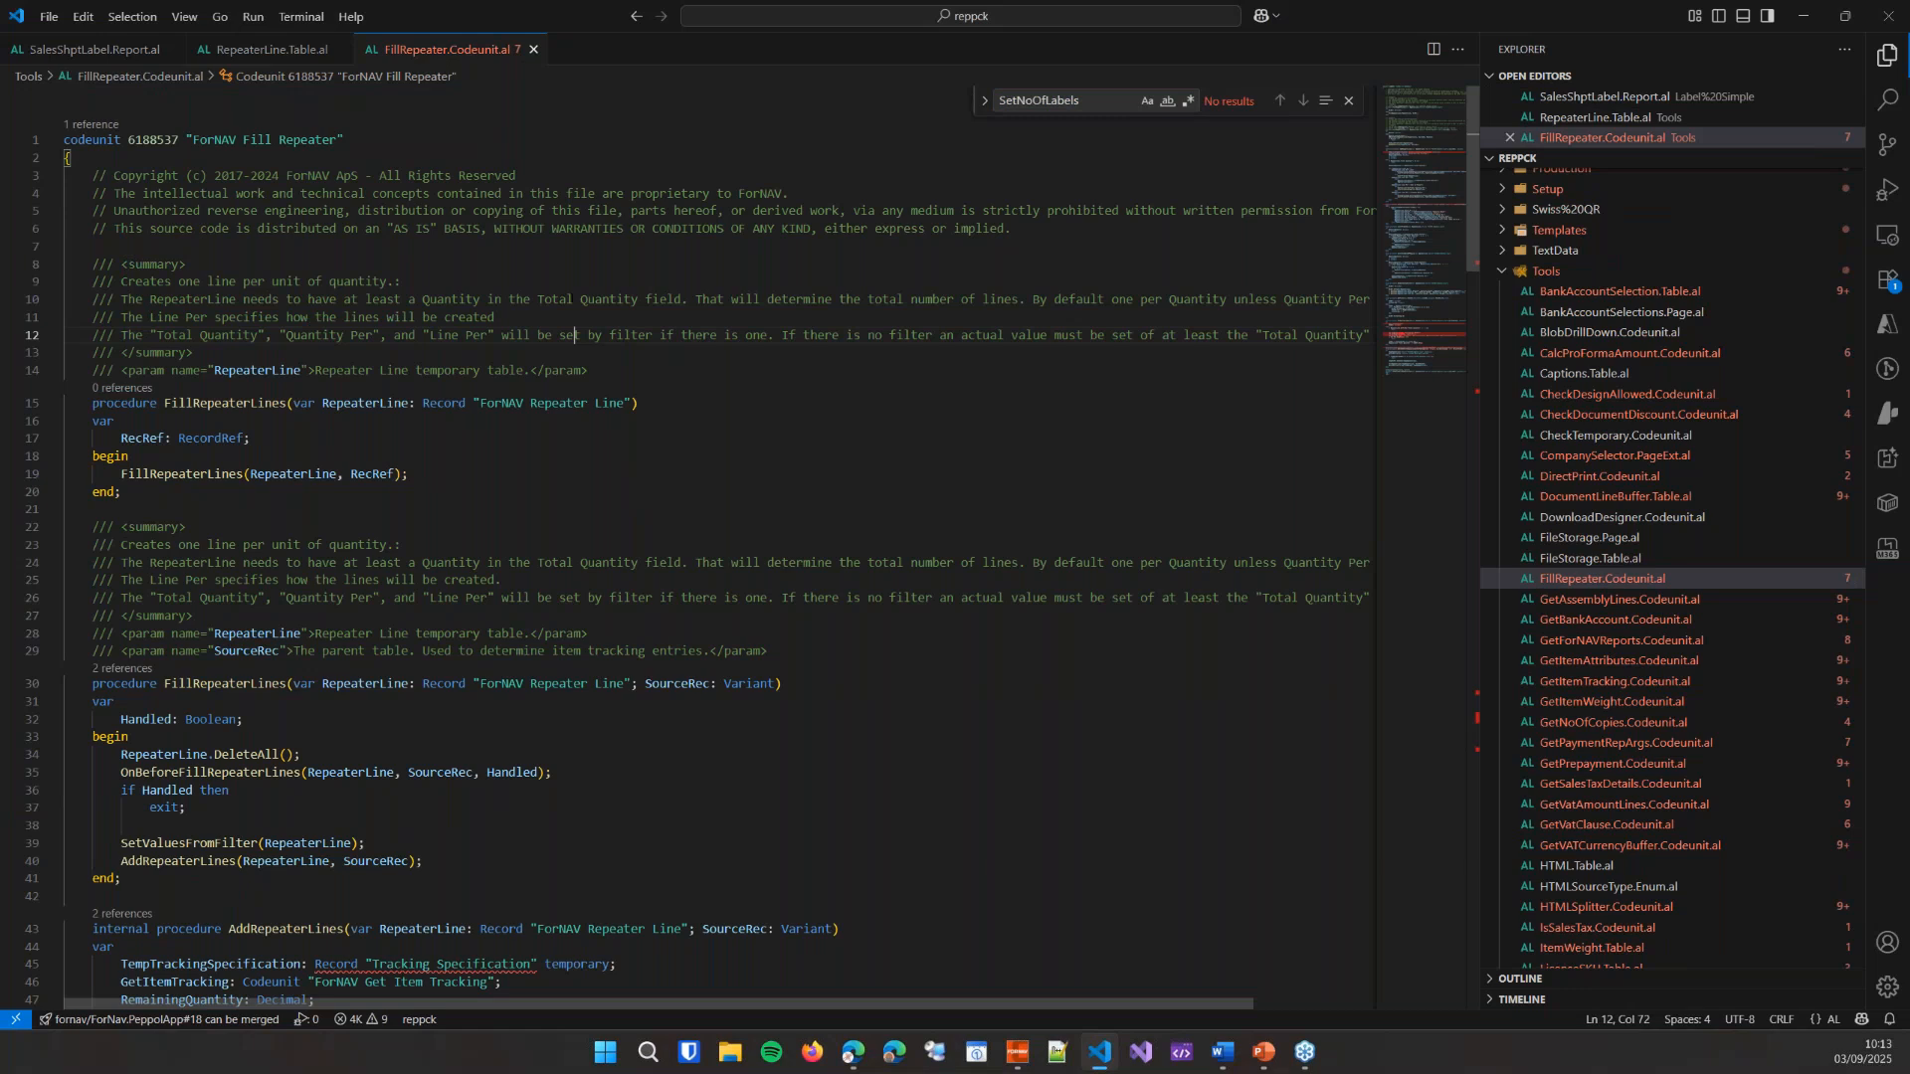
scroll(245, 538, down, 3)
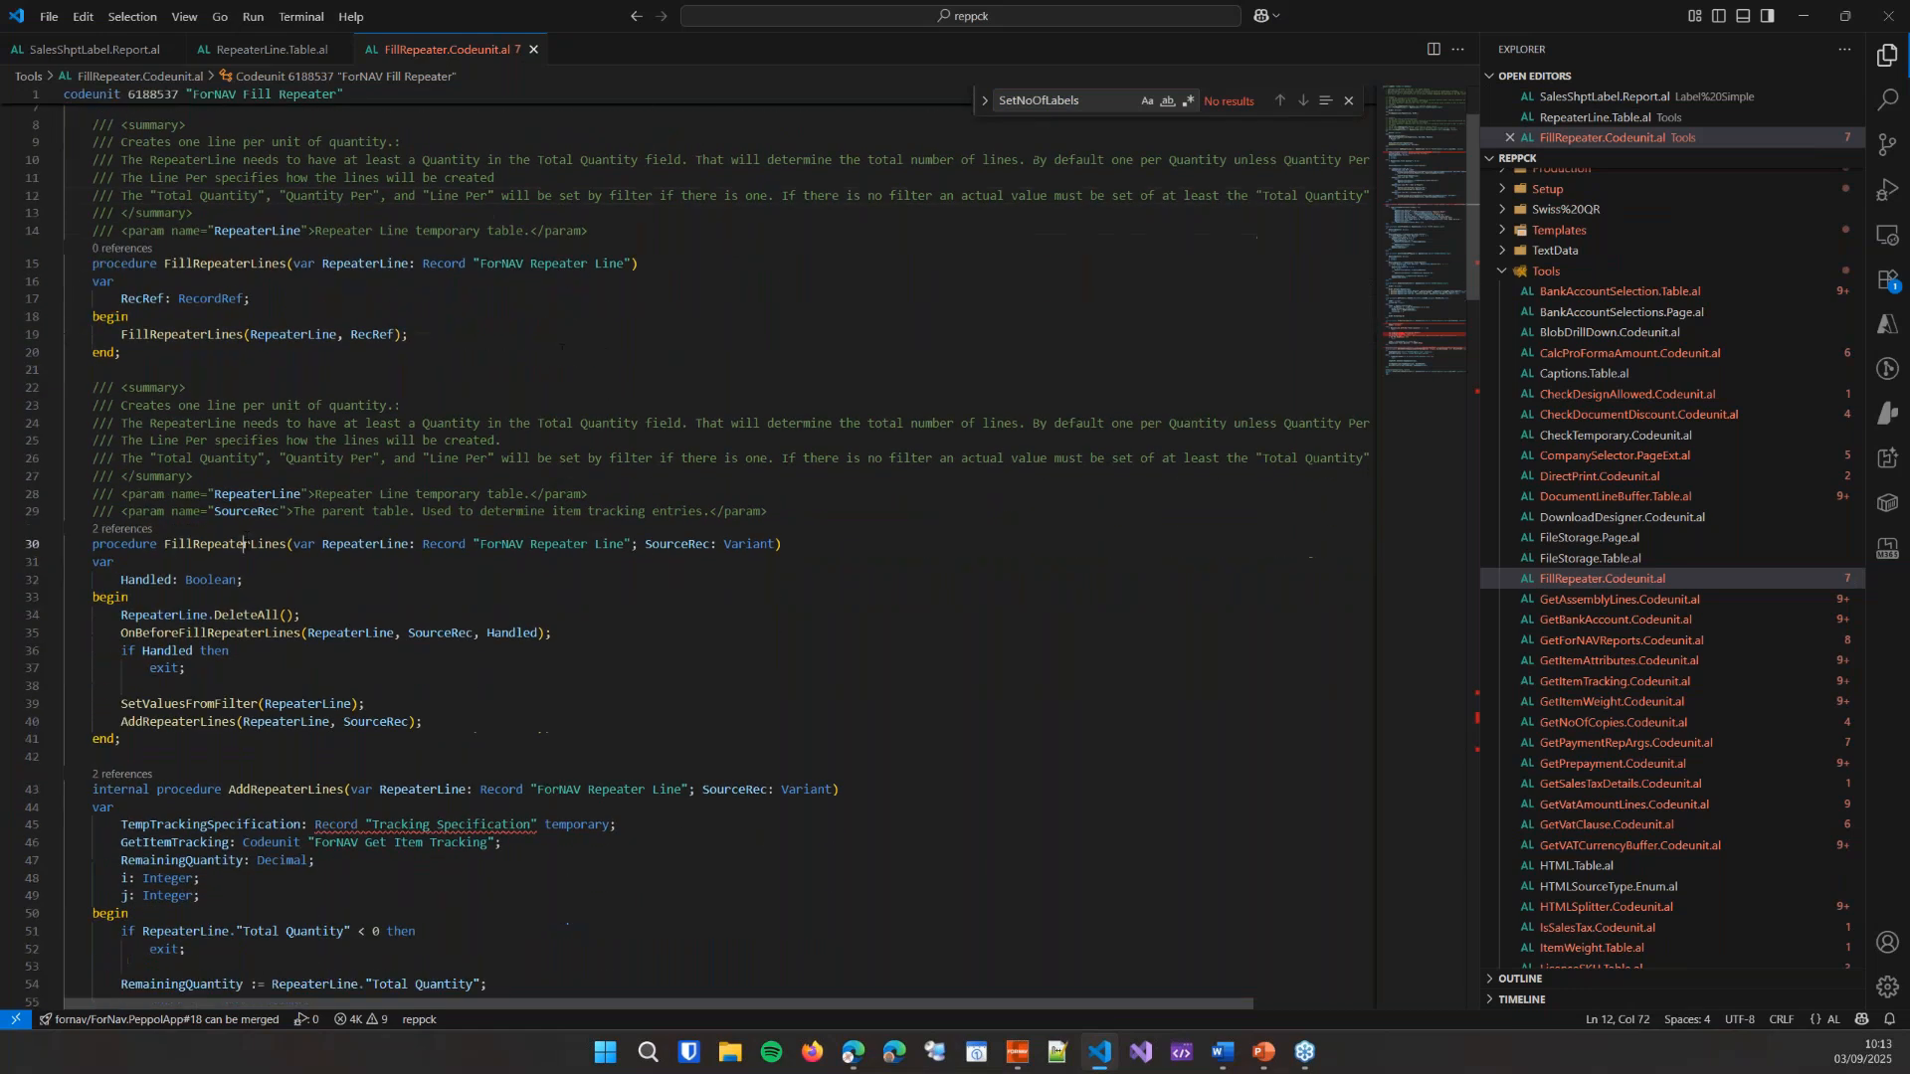
double_click(245, 544)
scroll(244, 544, down, 4)
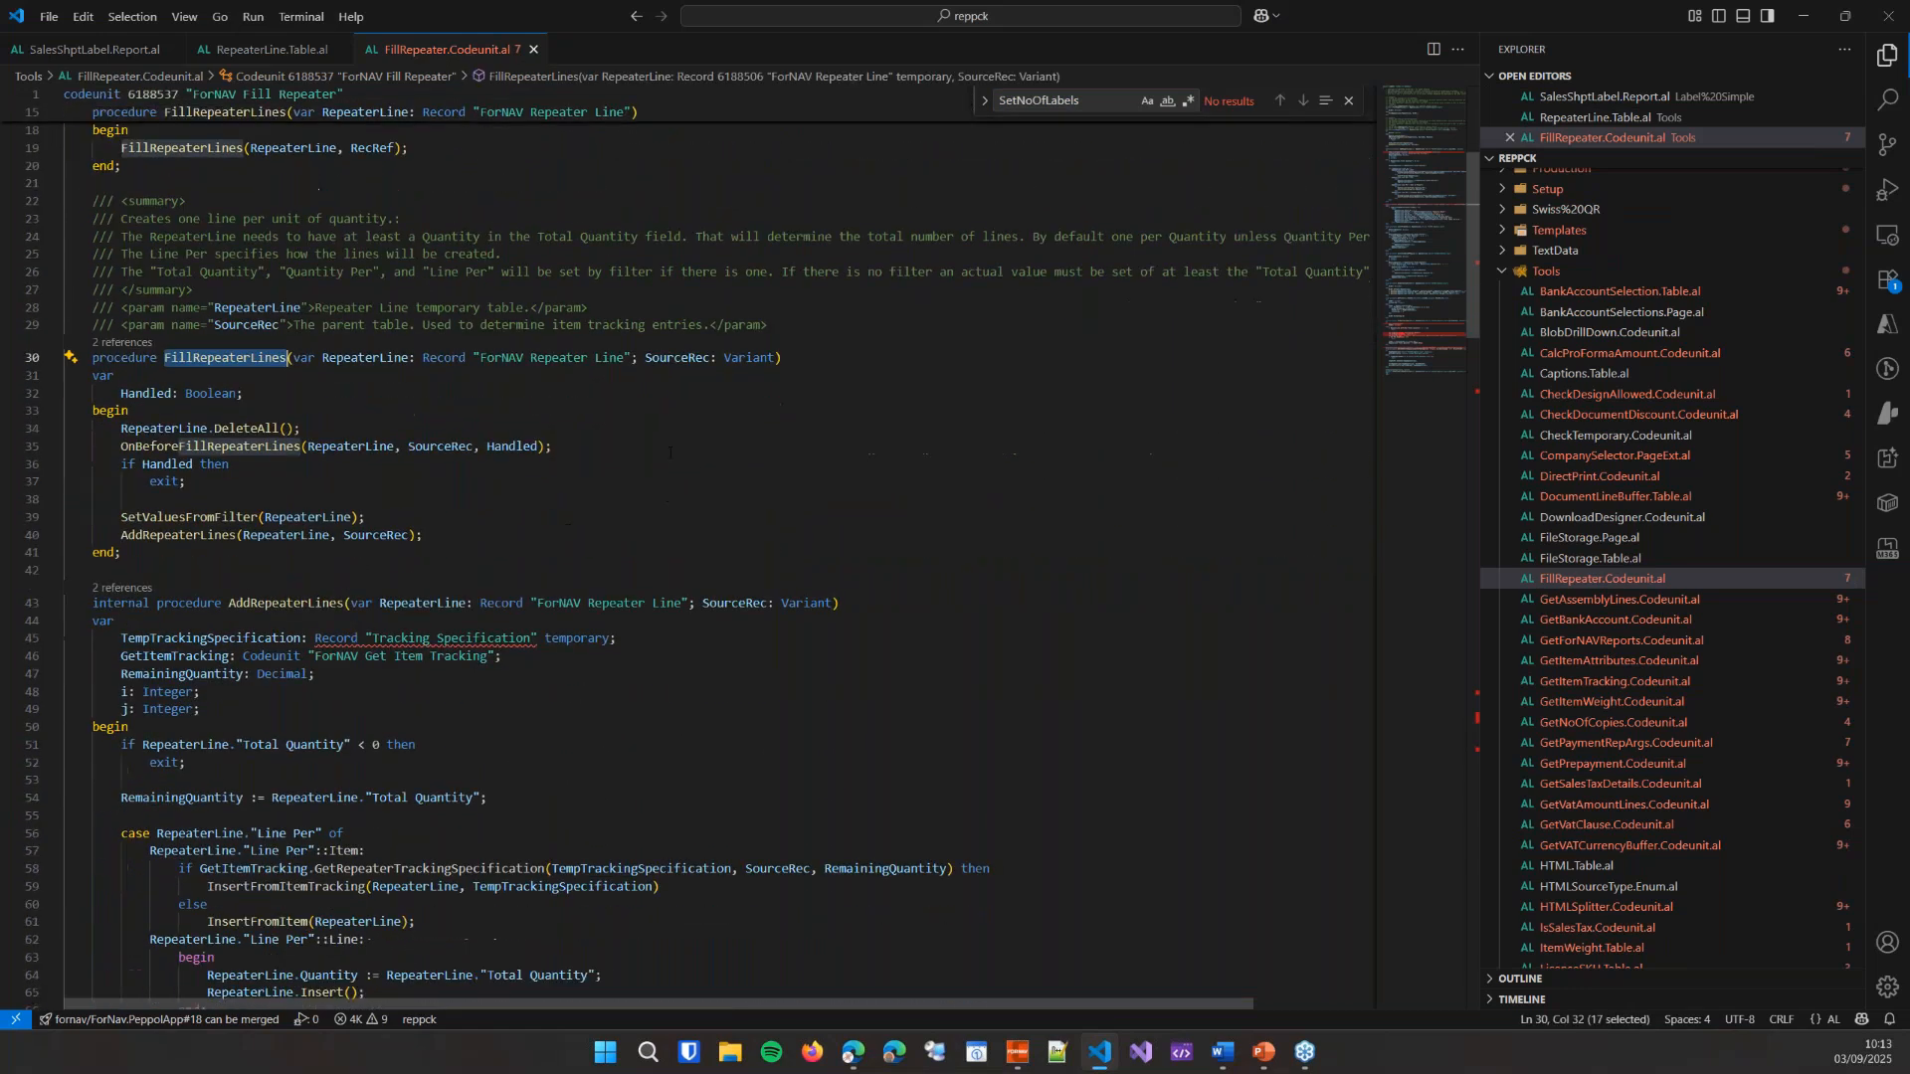
- Examine the calls inside FillRepeaterLines and the Line Per cases in AddRepeaterLines, and switch to Word
click(617, 445)
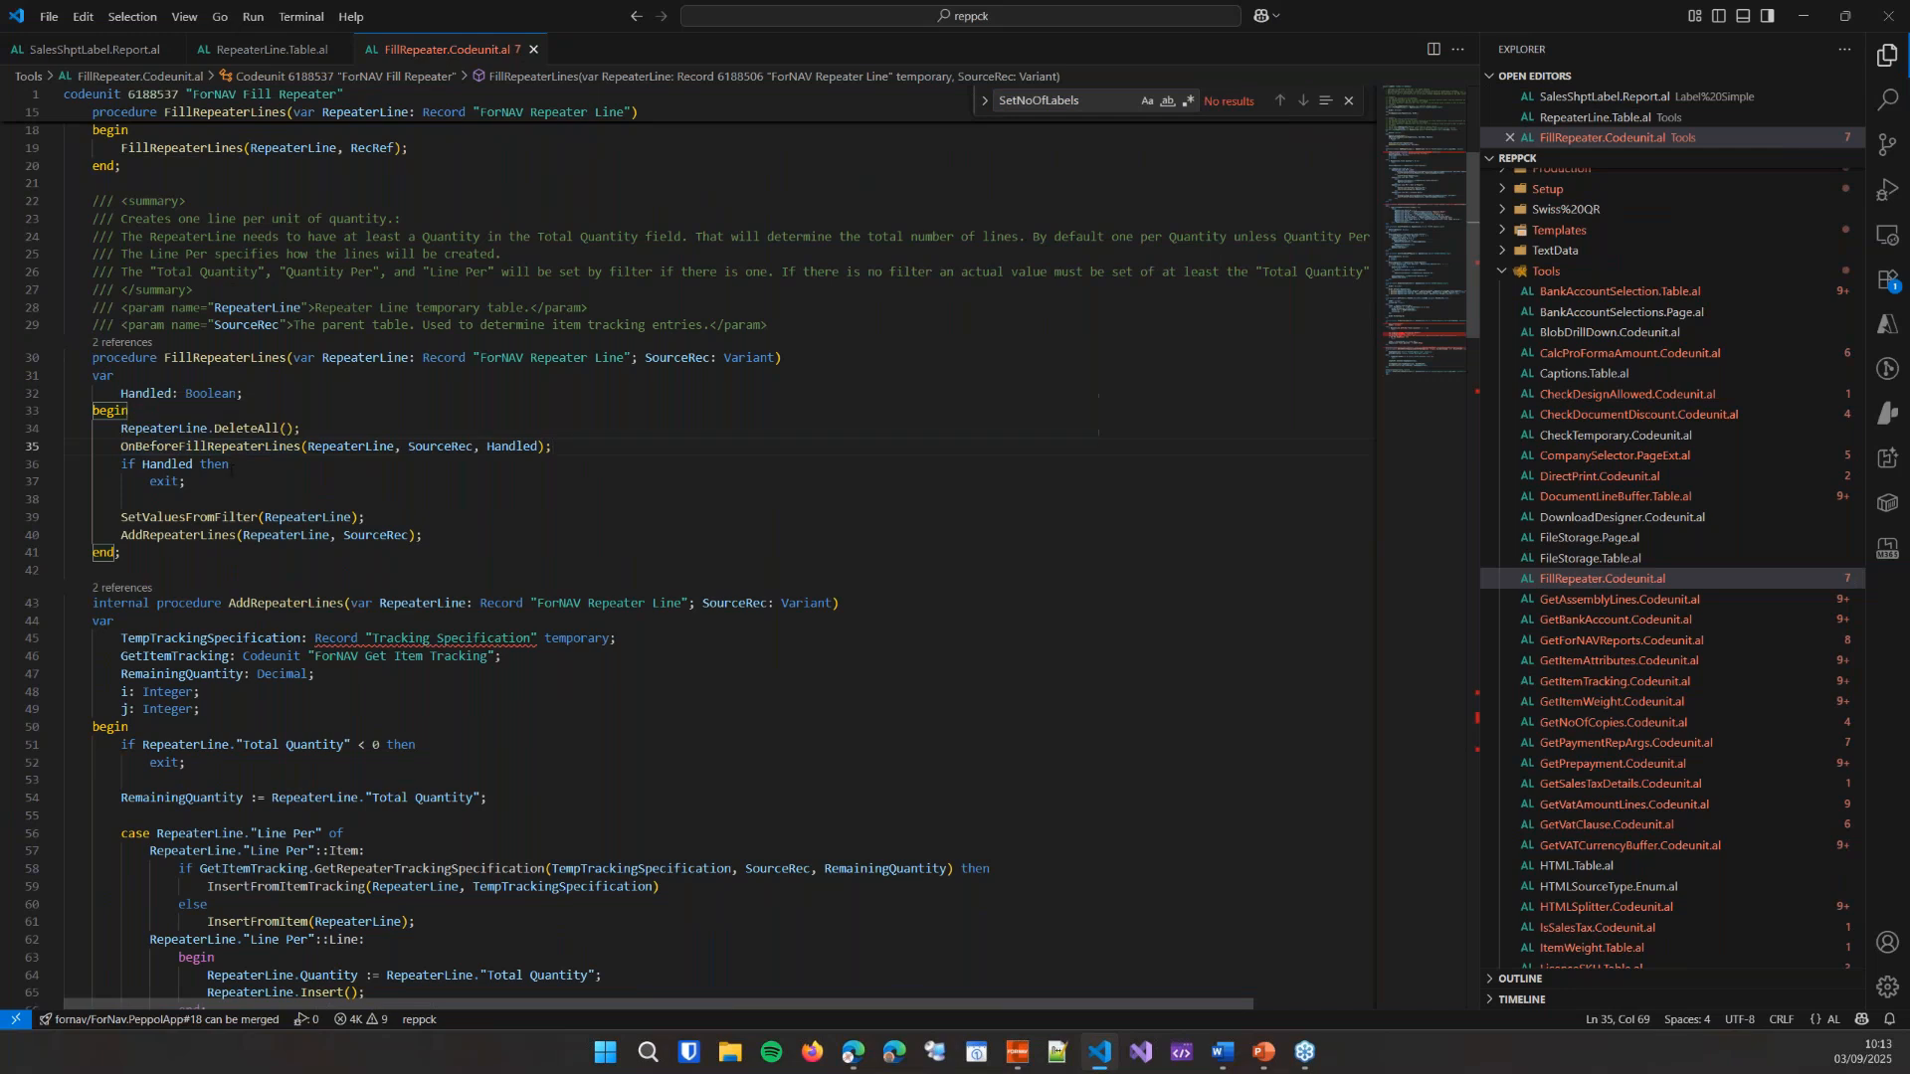
click(518, 517)
click(186, 535)
scroll(642, 581, down, 6)
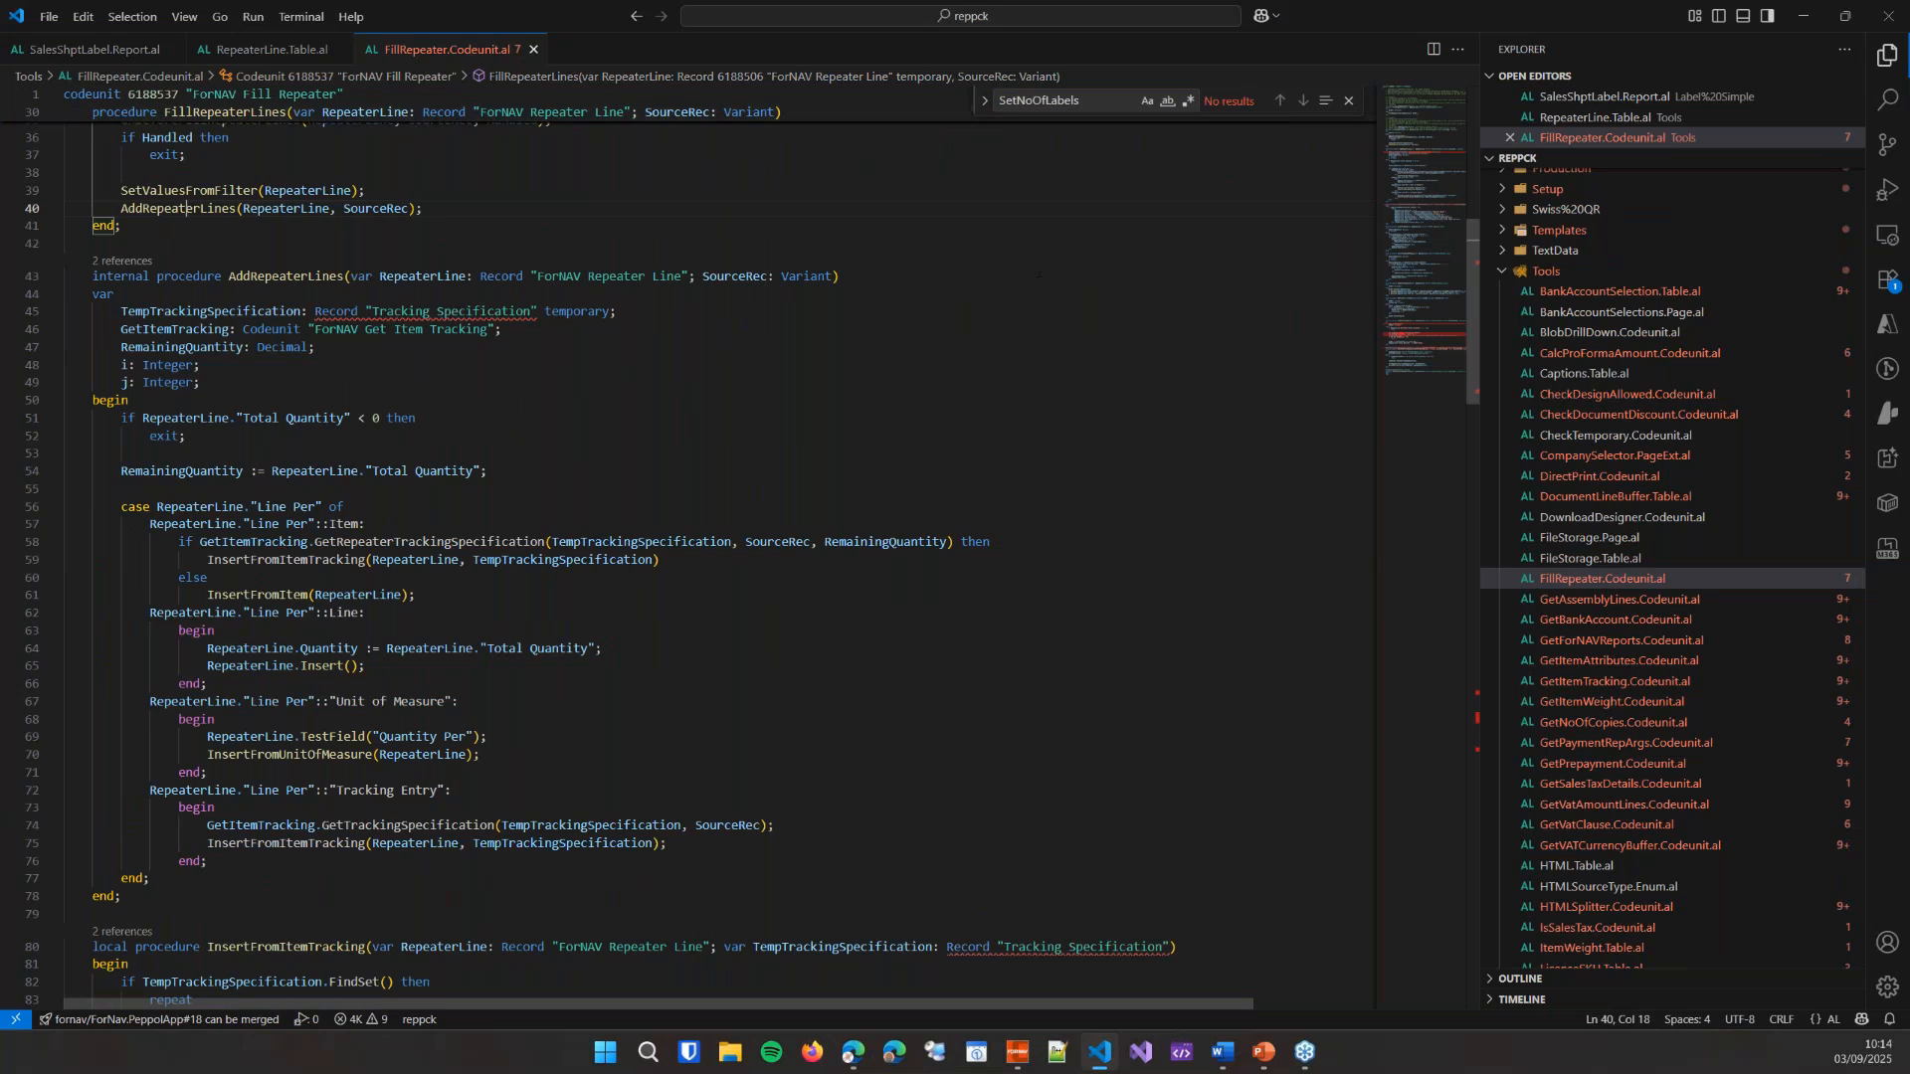
key(alt+Tab)
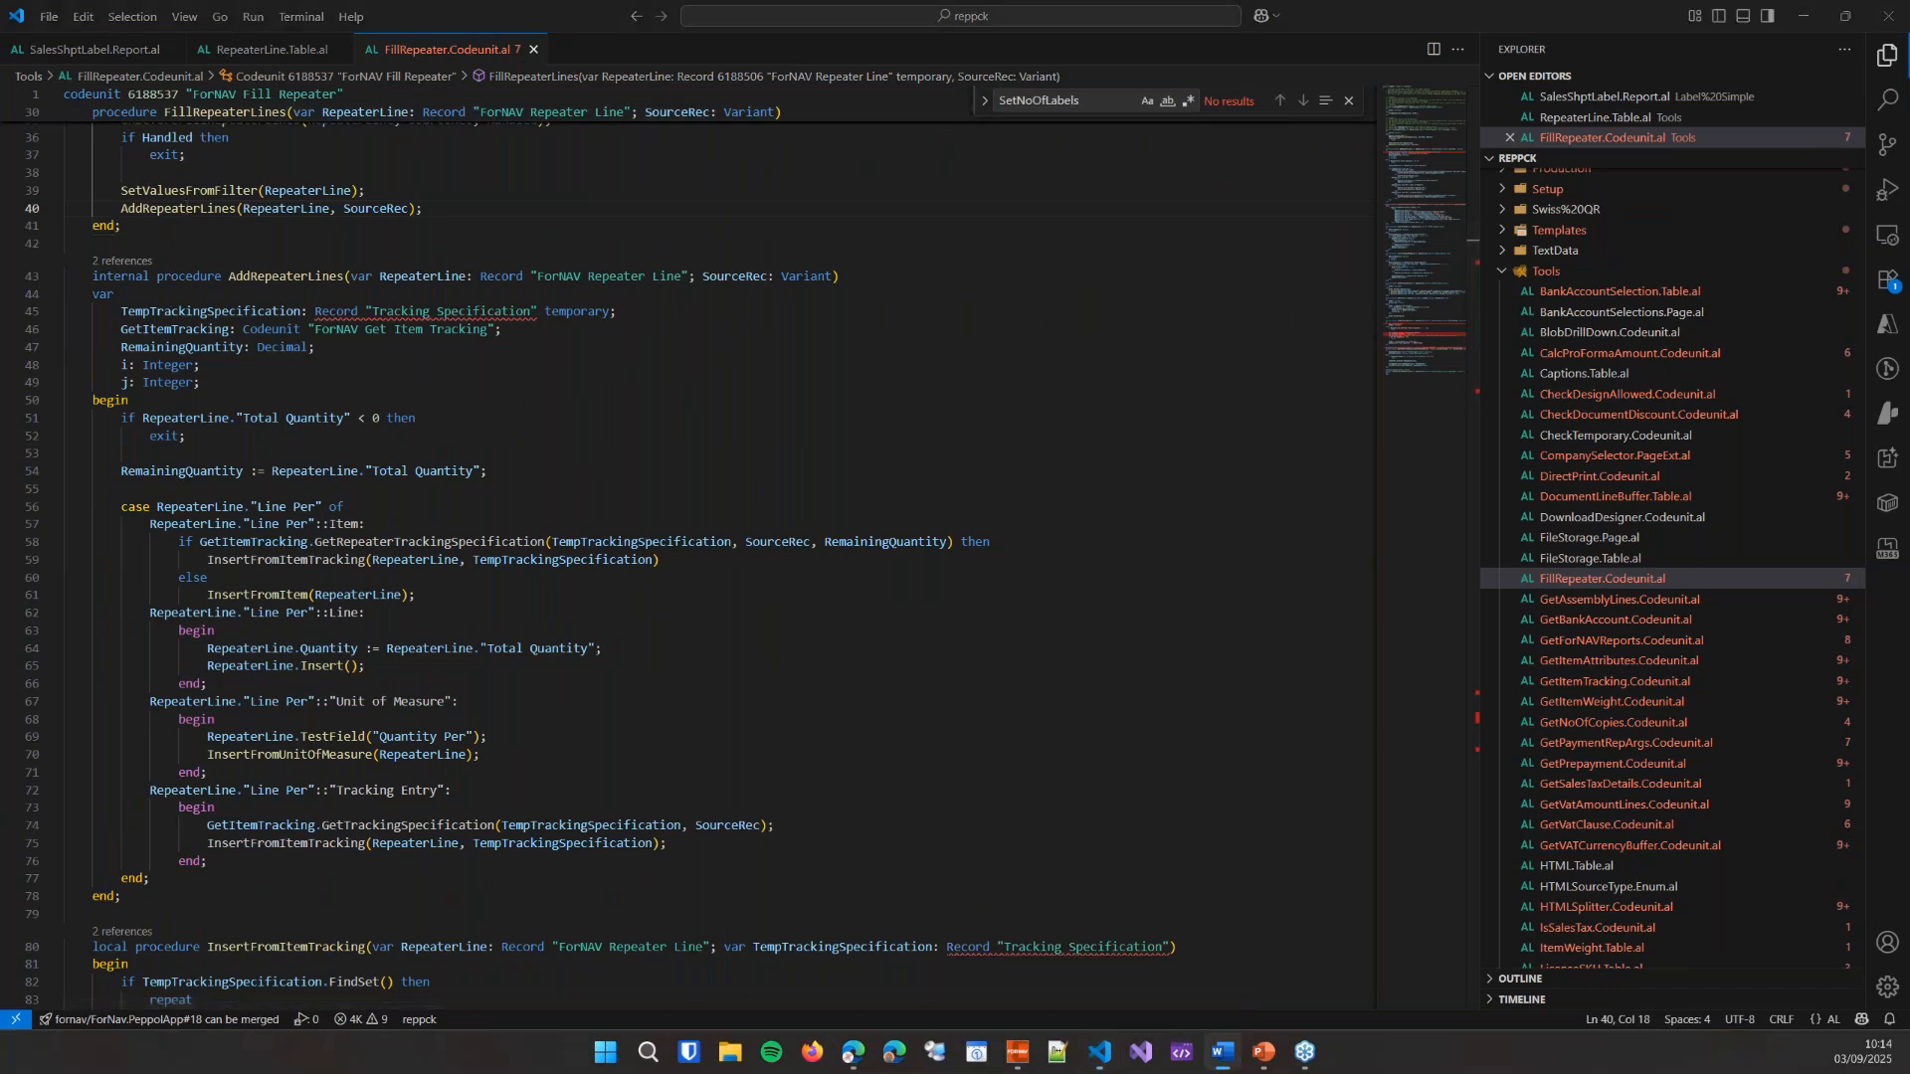